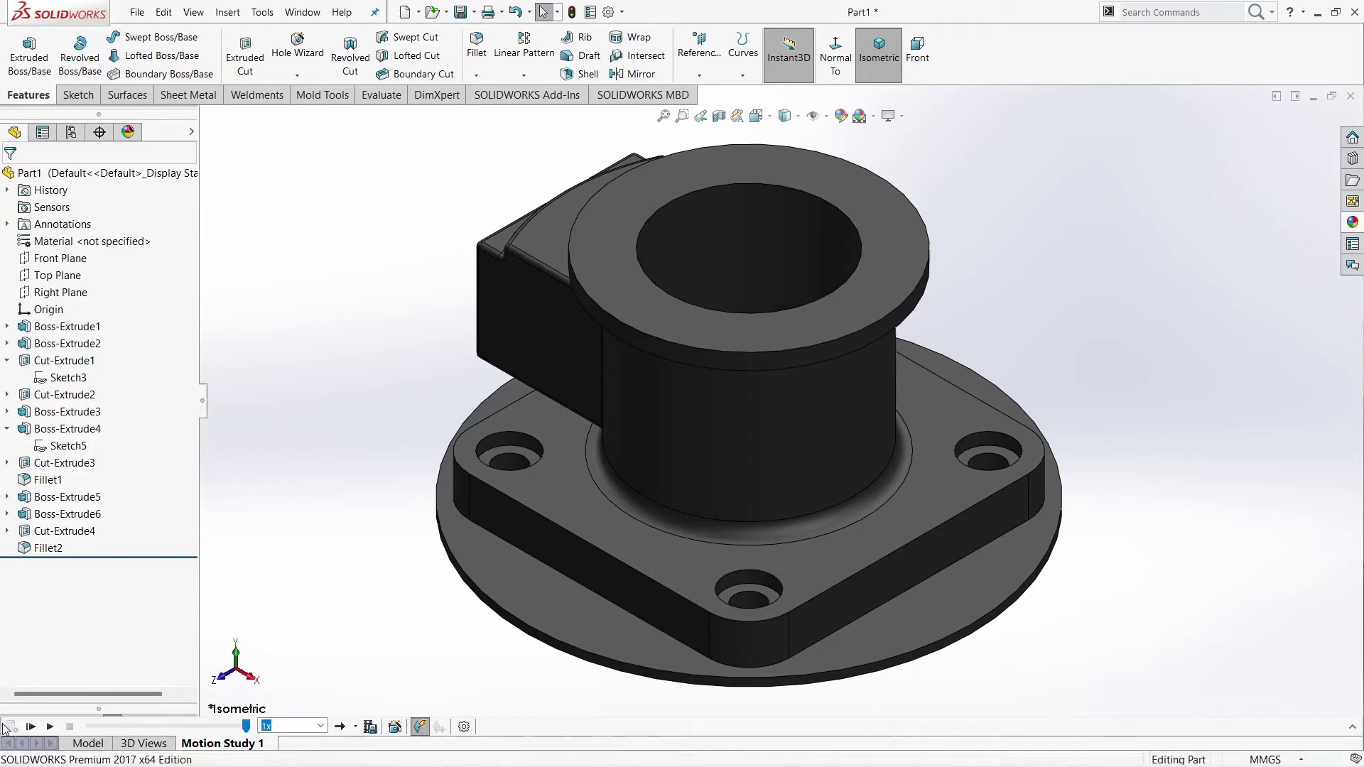
Play the finished fitting's motion study, then create a new blank Part document.
left_click(49, 726)
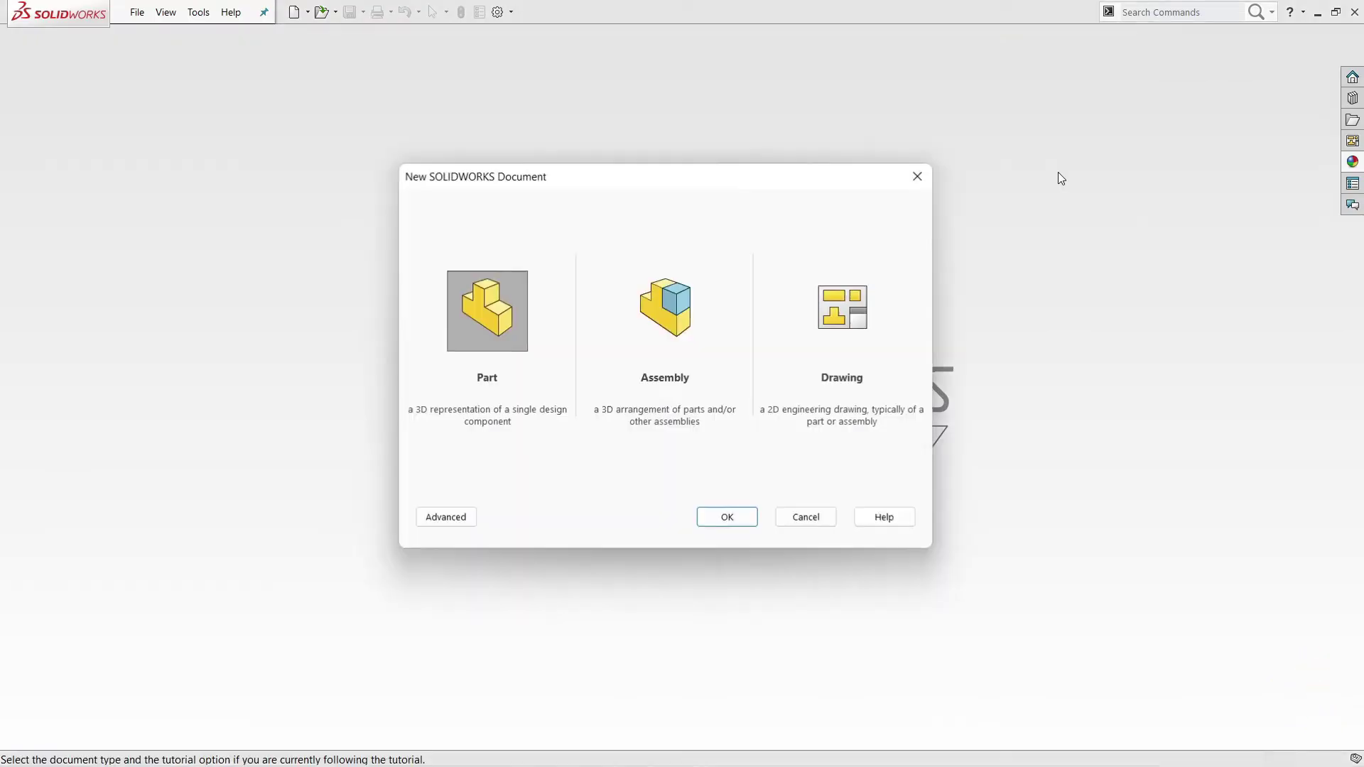
key("ctrl+n")
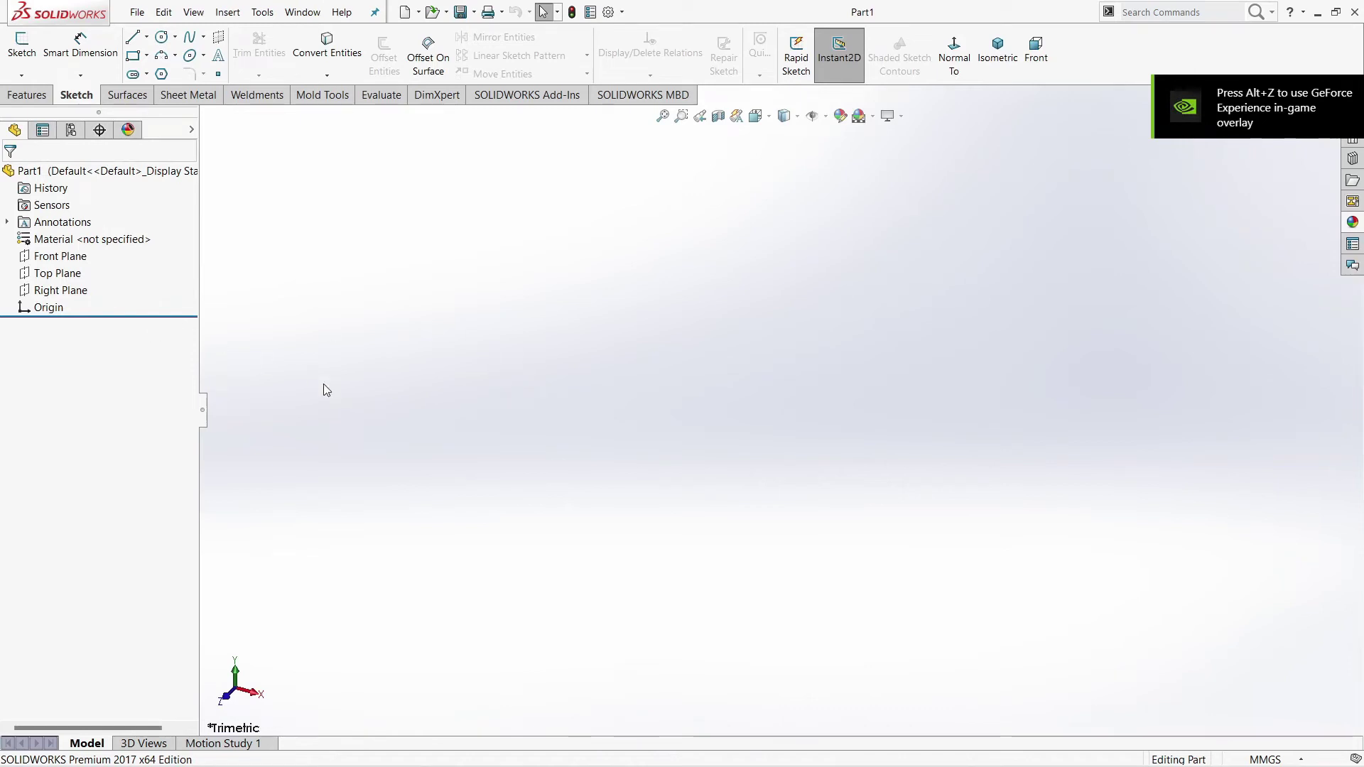
Sketch a circle centred on the origin of the Top Plane.
left_click(51, 274)
left_click(62, 251)
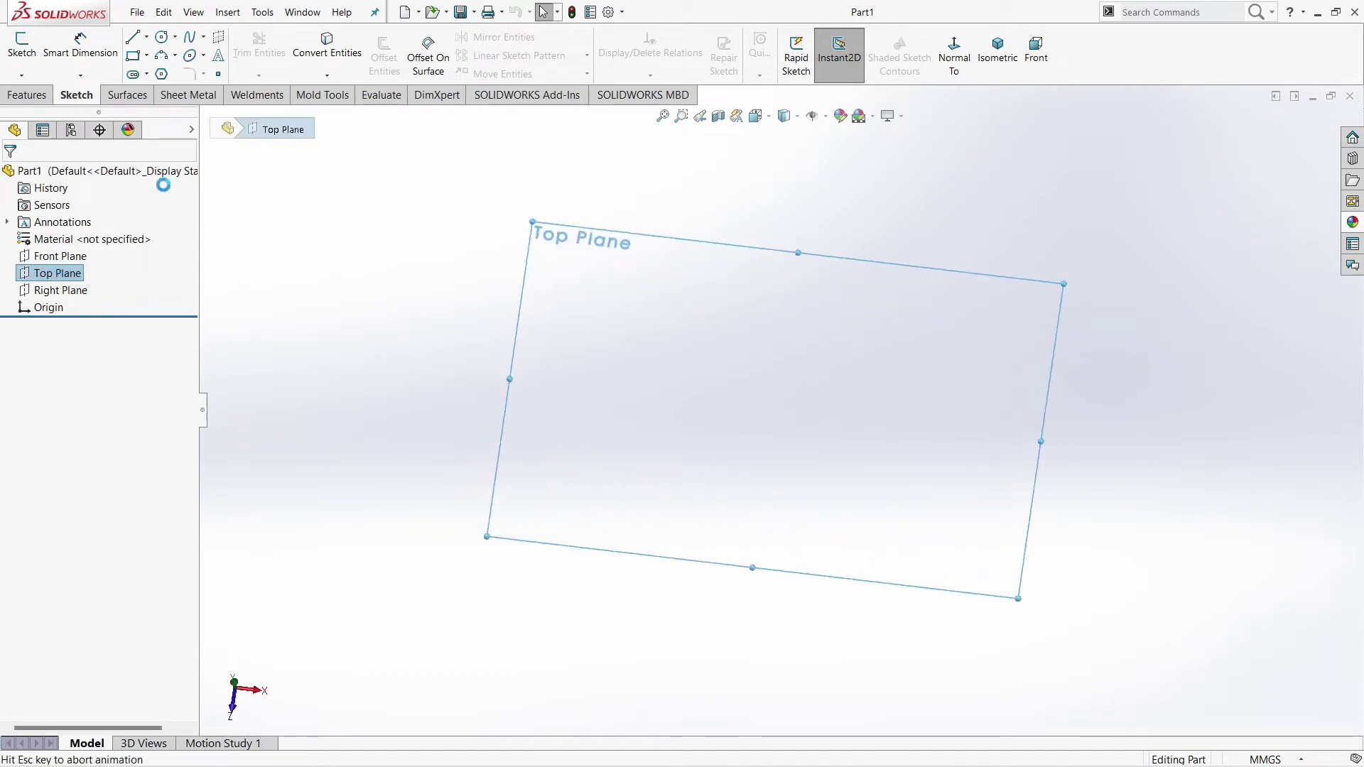
left_click(146, 56)
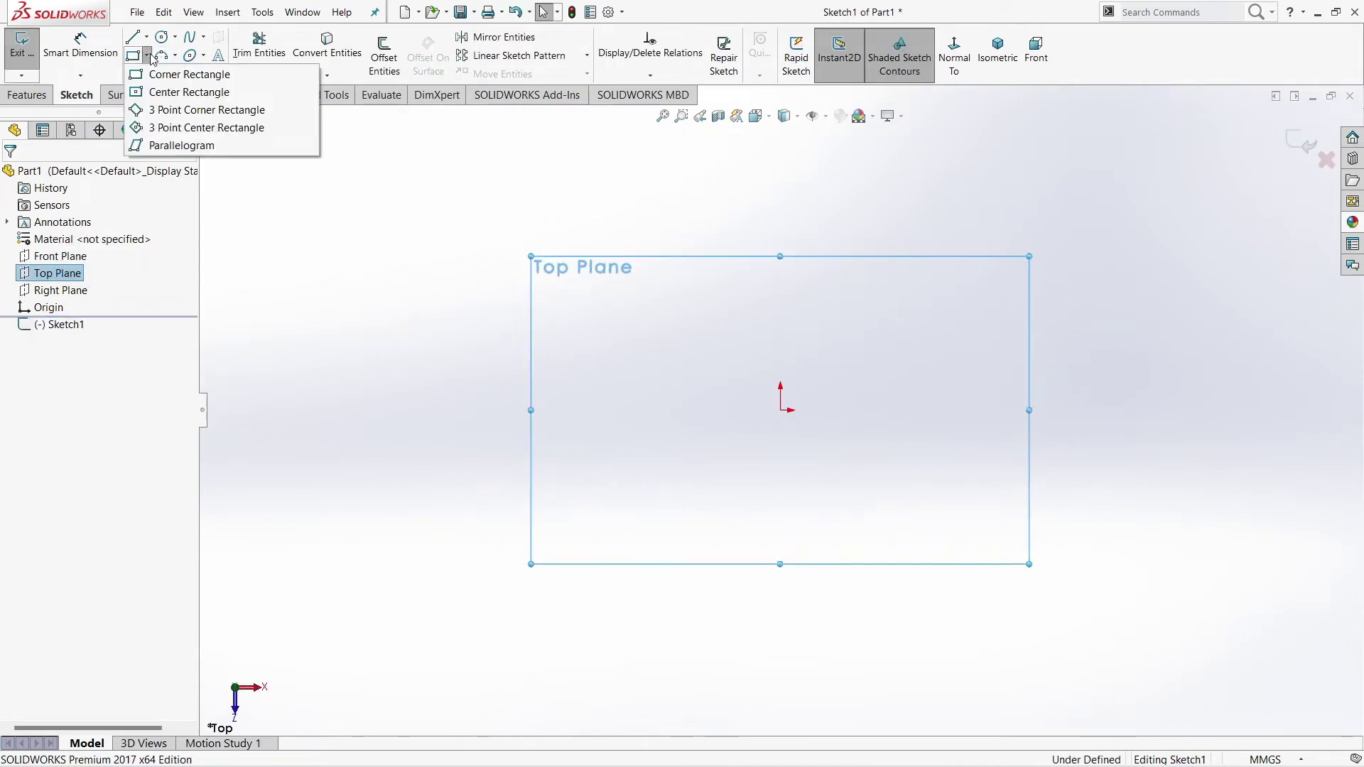
left_click(304, 216)
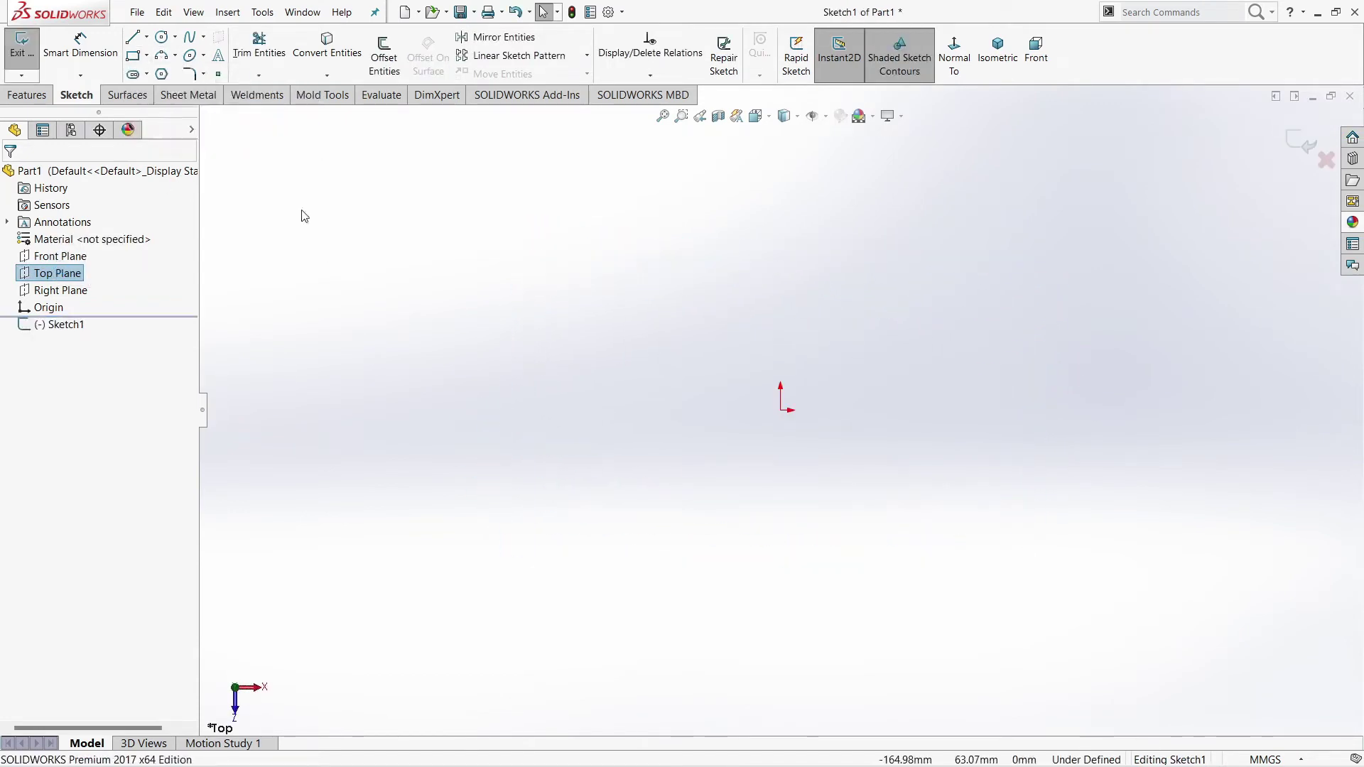
left_click(162, 38)
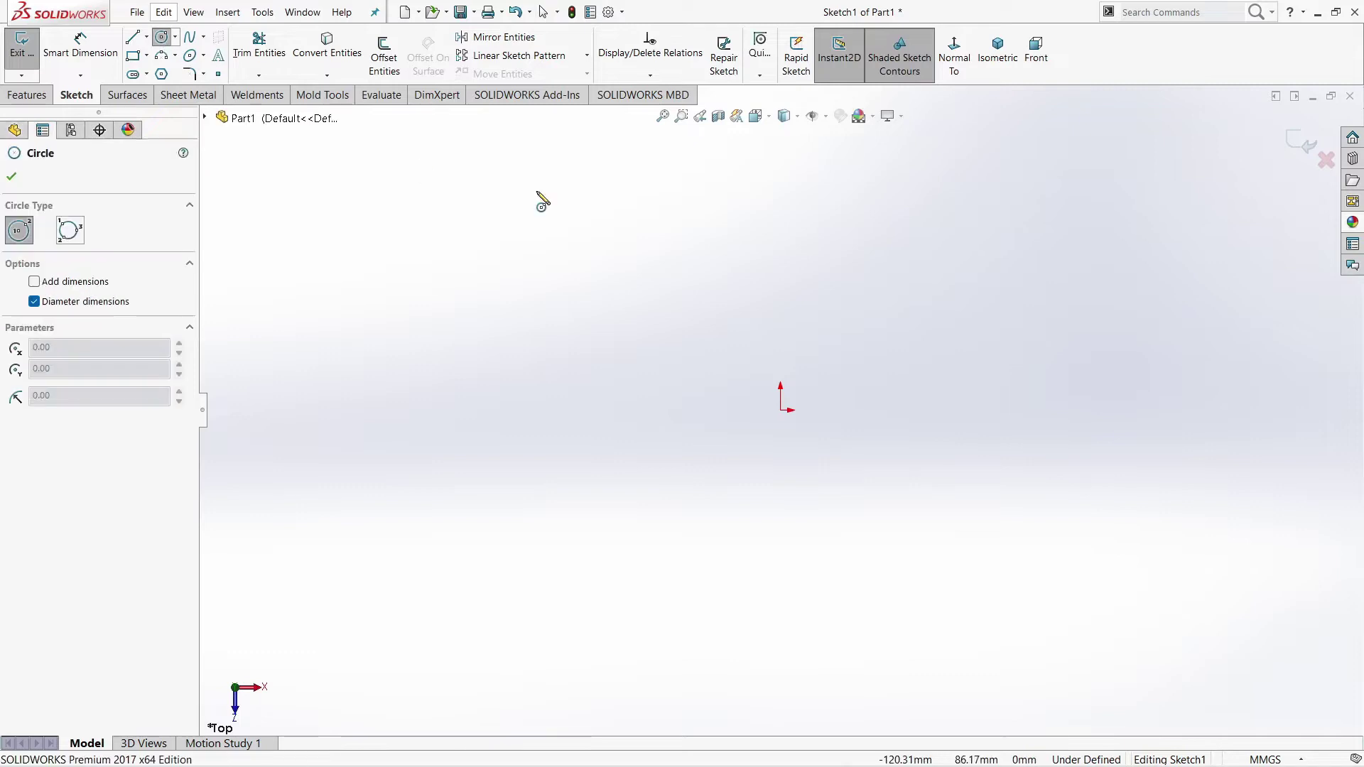
left_click(781, 410)
left_click(966, 538)
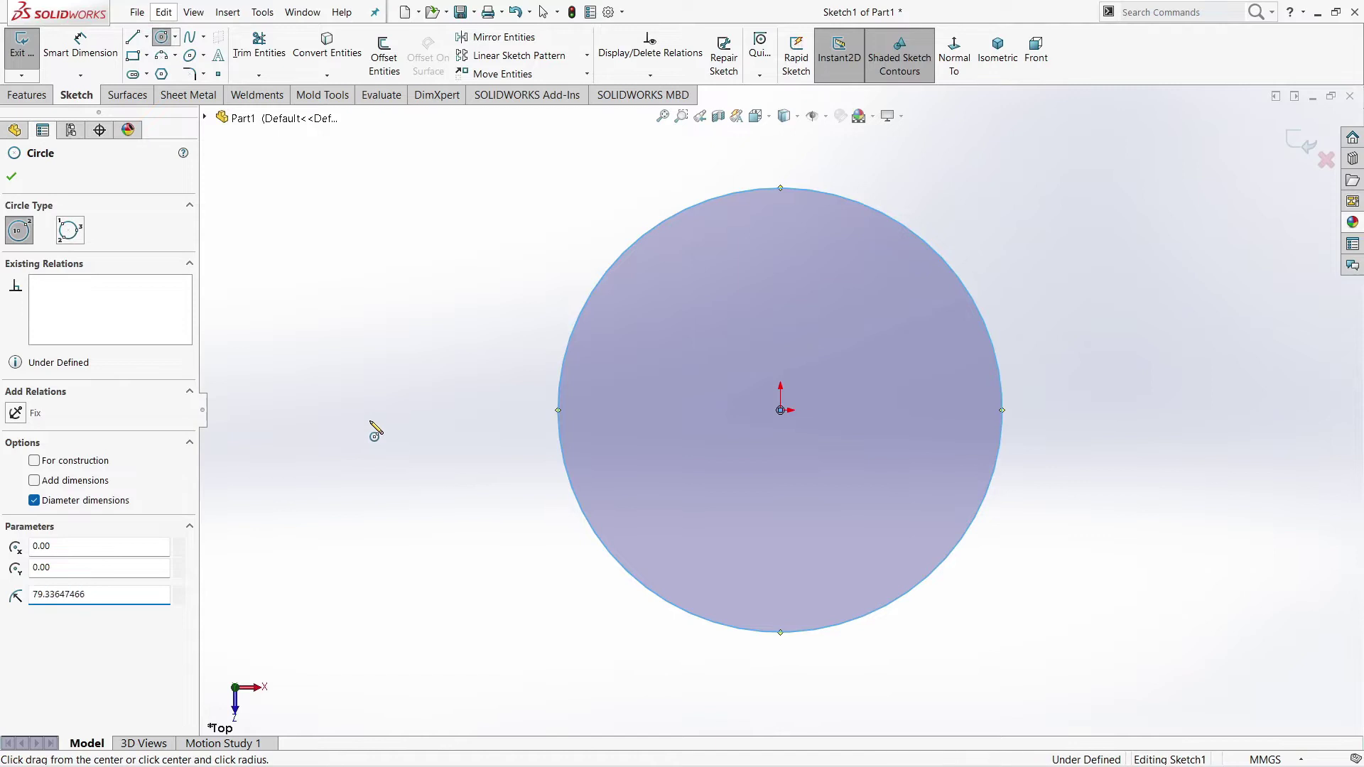
right_click(370, 422)
left_click(409, 430)
Dimension the circle's diameter to 555 mm.
key("d")
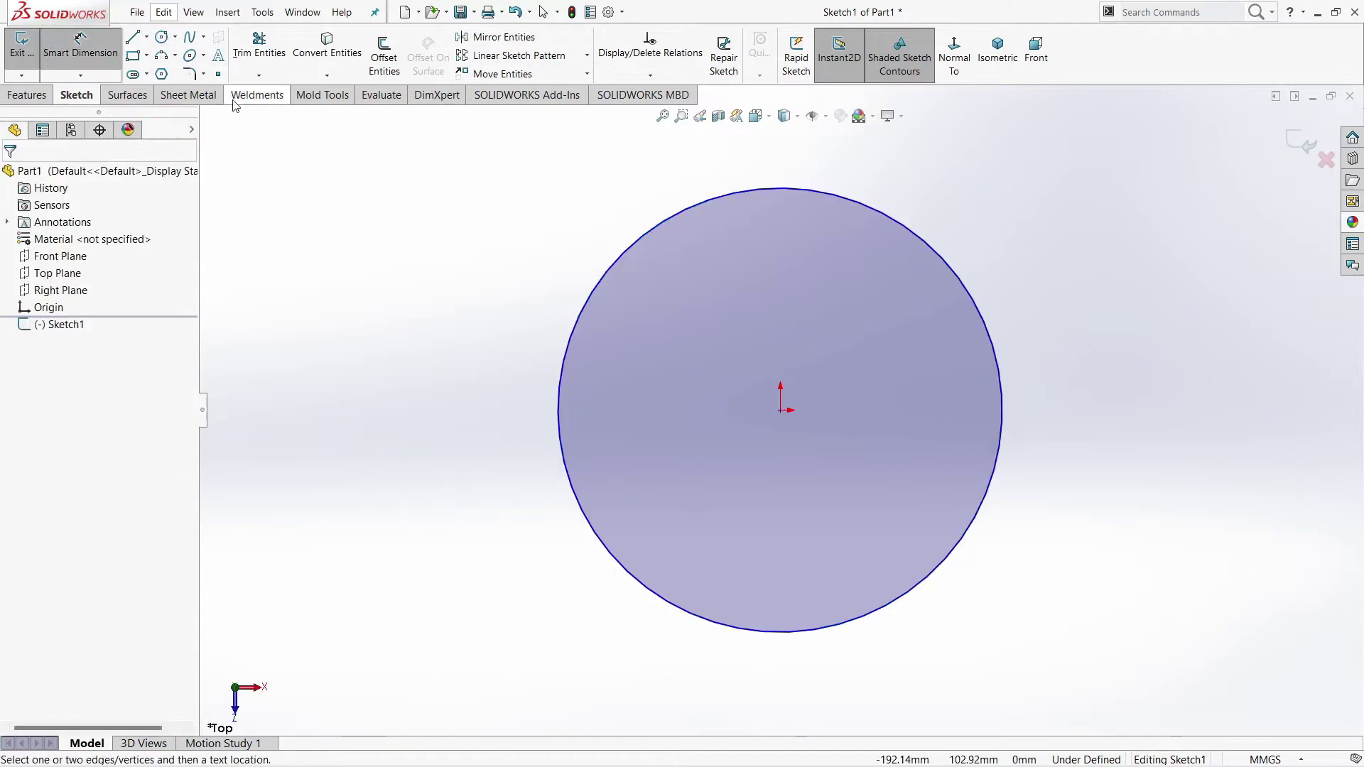
left_click(574, 328)
left_click(401, 293)
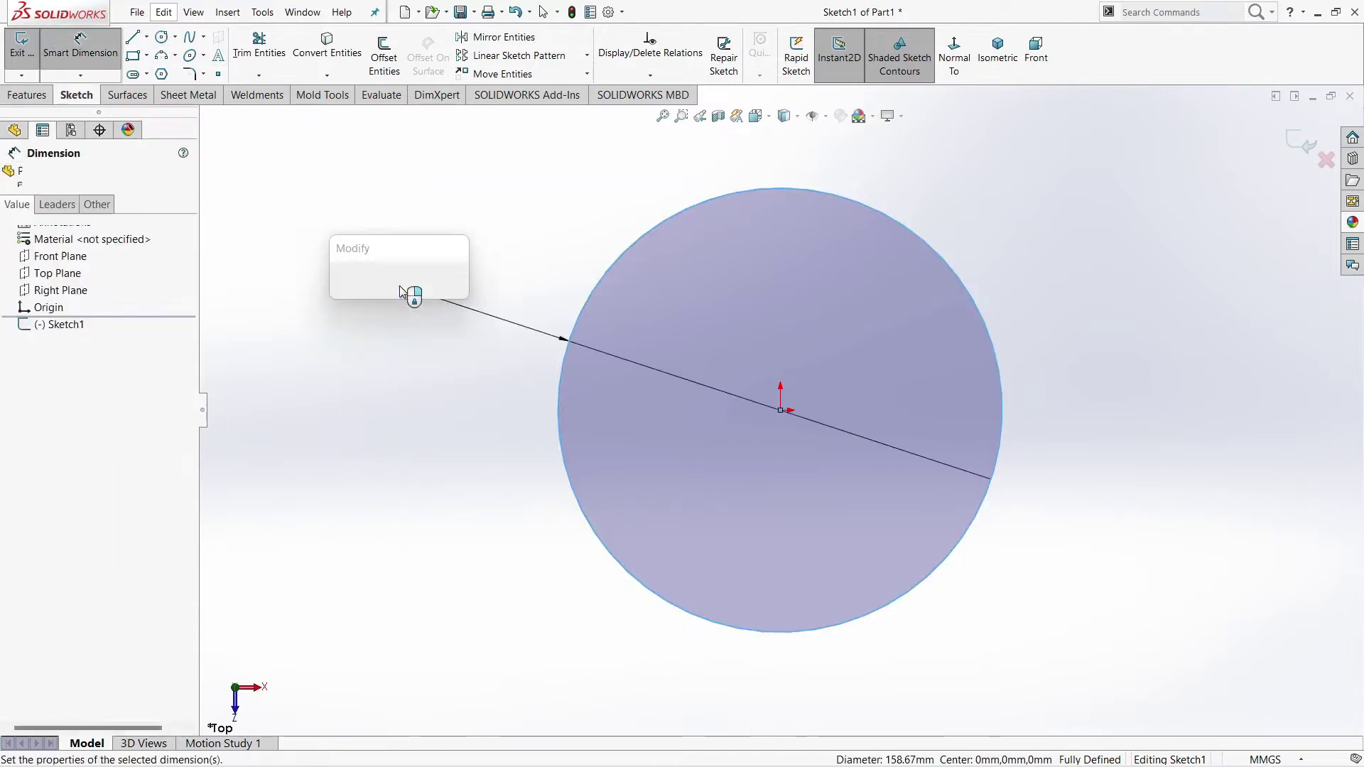
type("555")
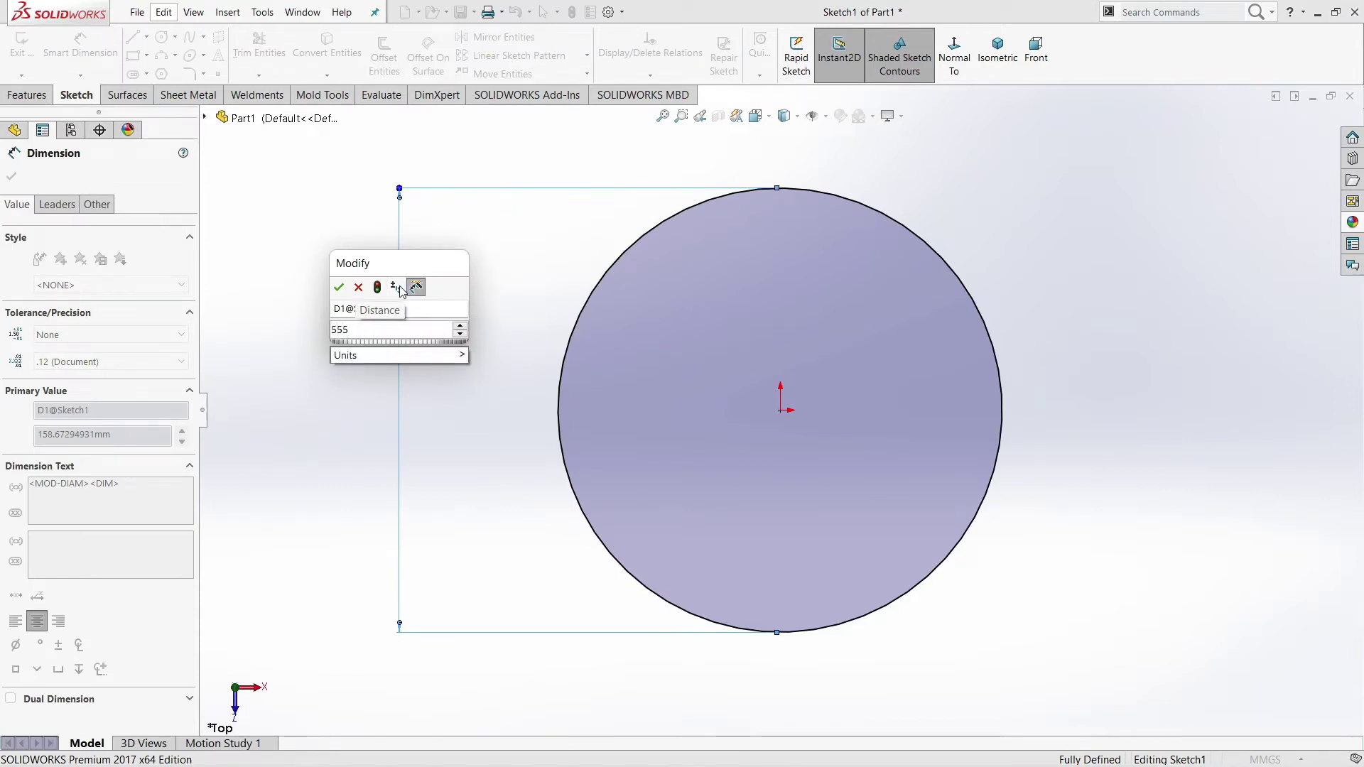
key("Return")
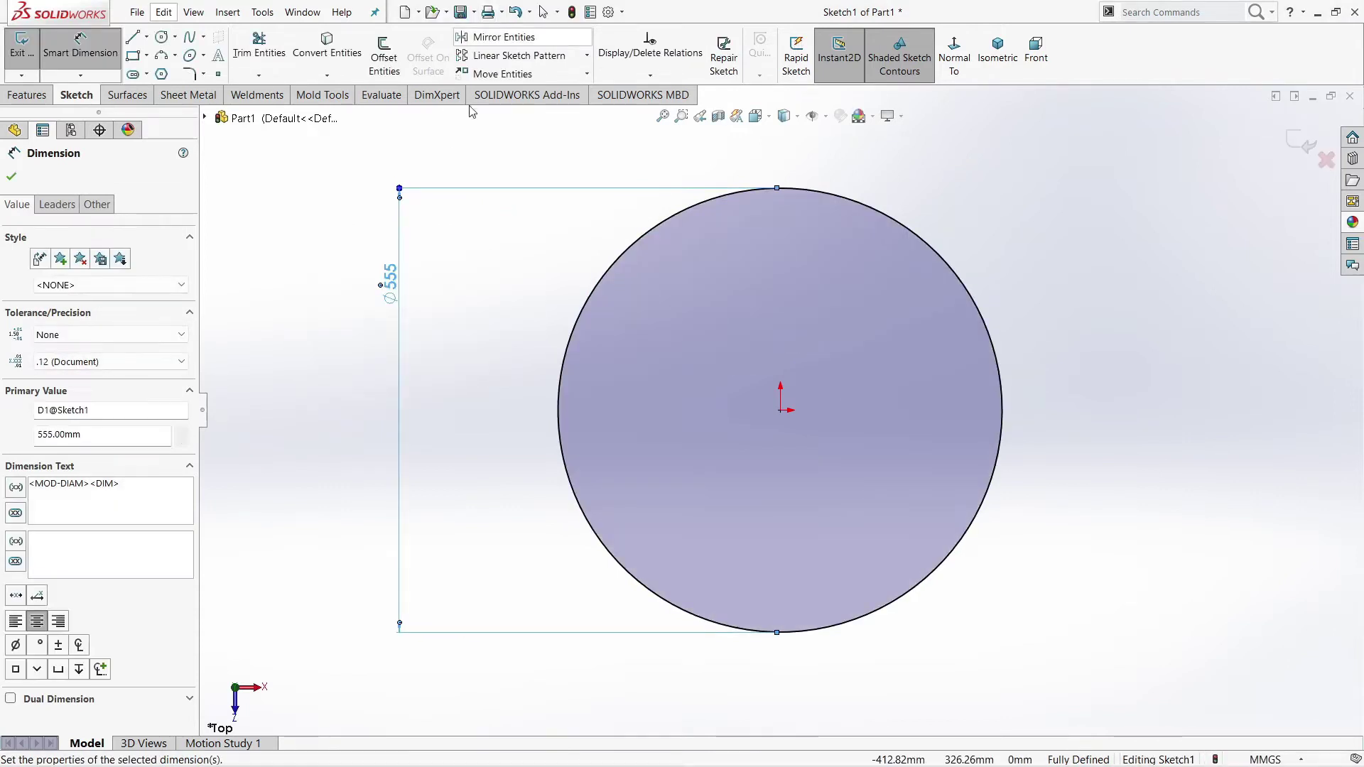
left_click(328, 314)
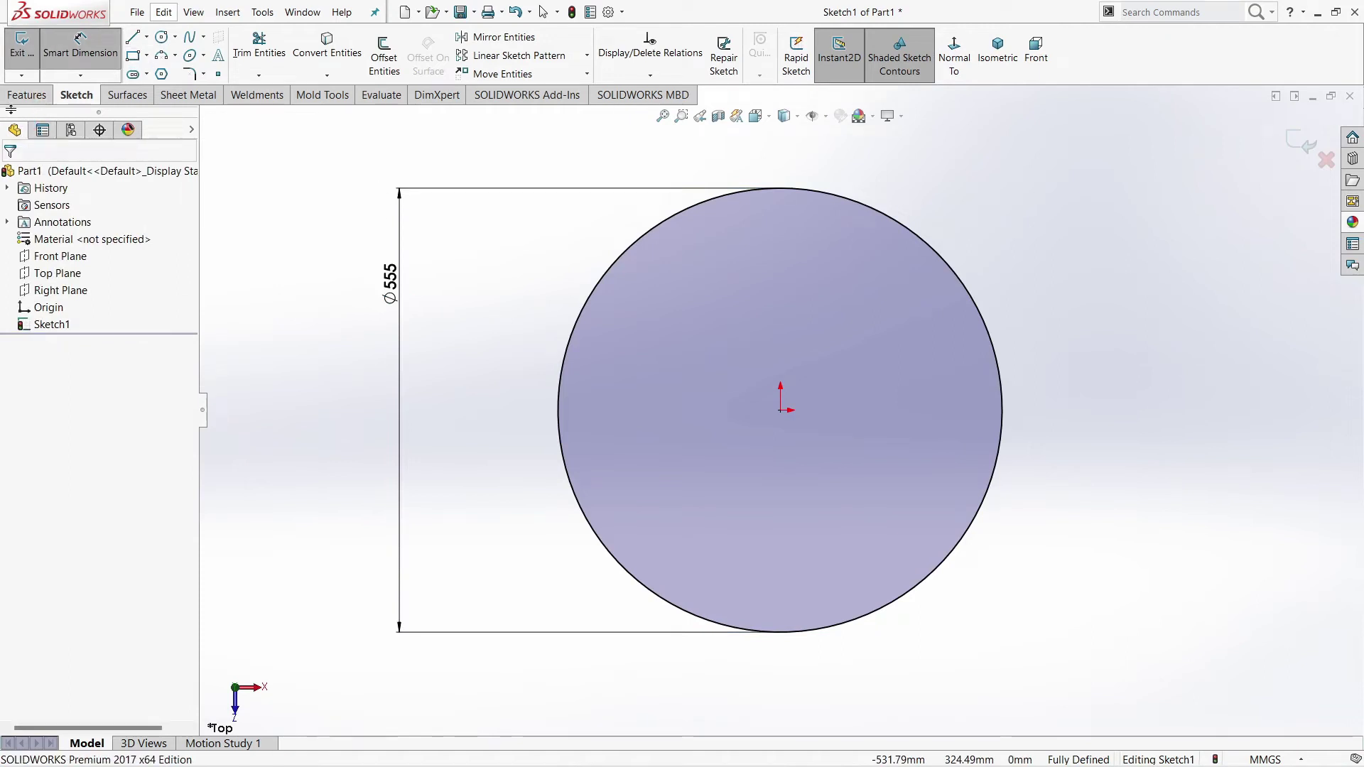
Extrude the circle 10 mm into the Boss-Extrude1 disc.
left_click(27, 94)
left_click(29, 64)
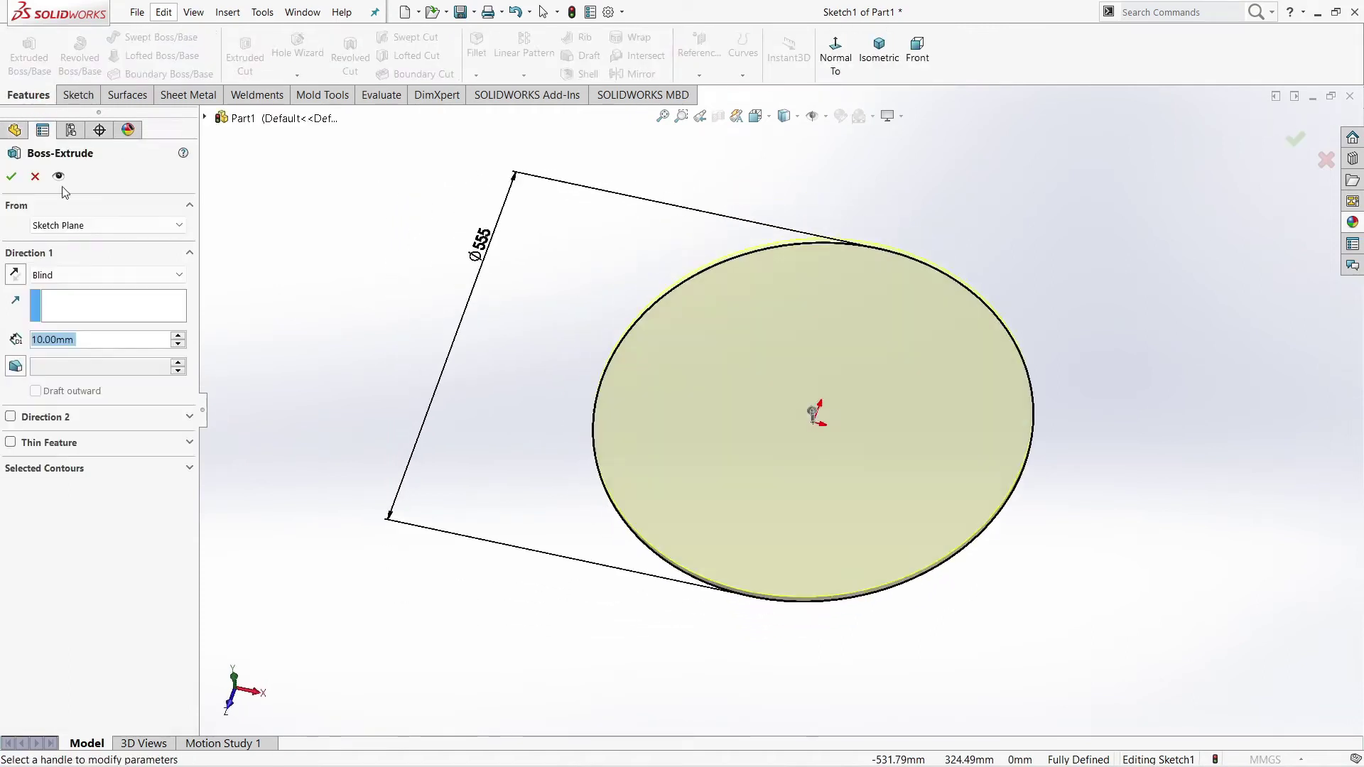
left_click(14, 176)
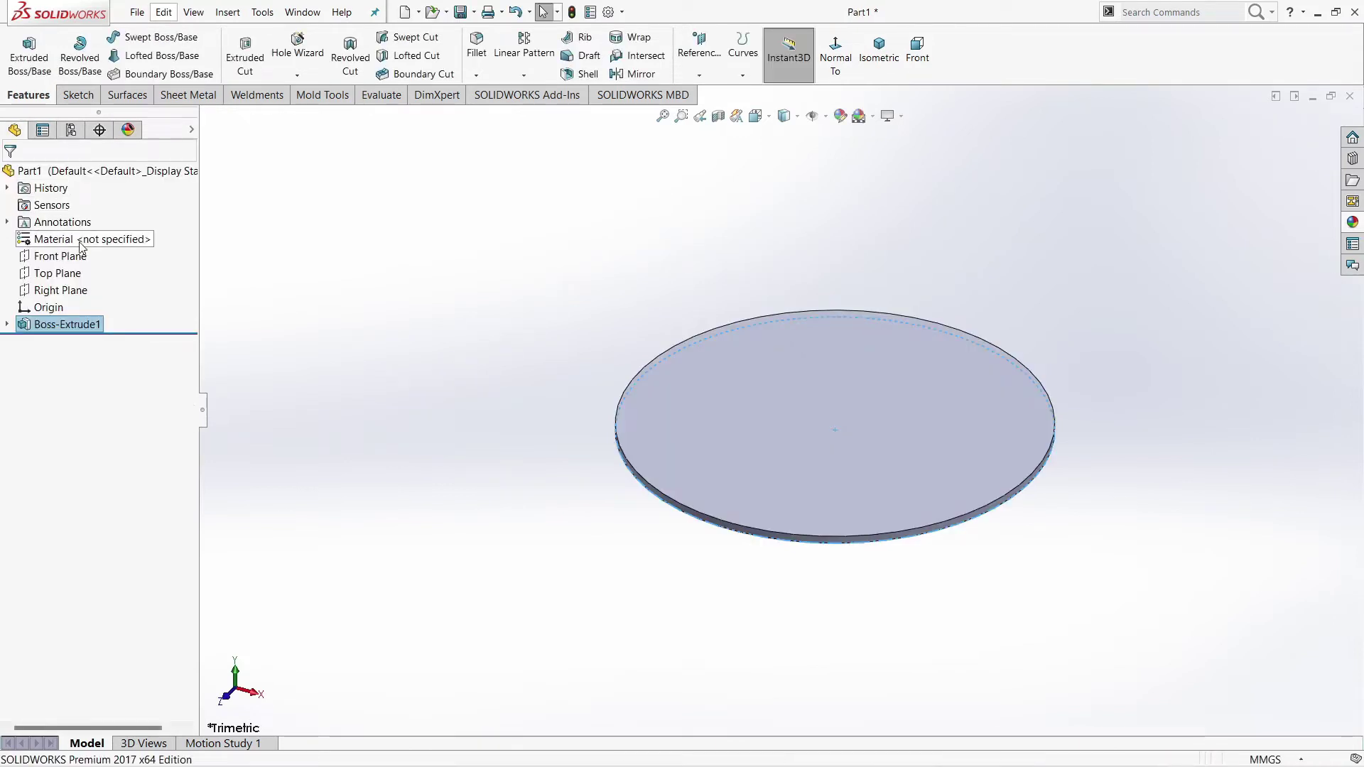
Sketch a centre rectangle from the origin on the disc's top face, viewed normal to it.
left_click(739, 426)
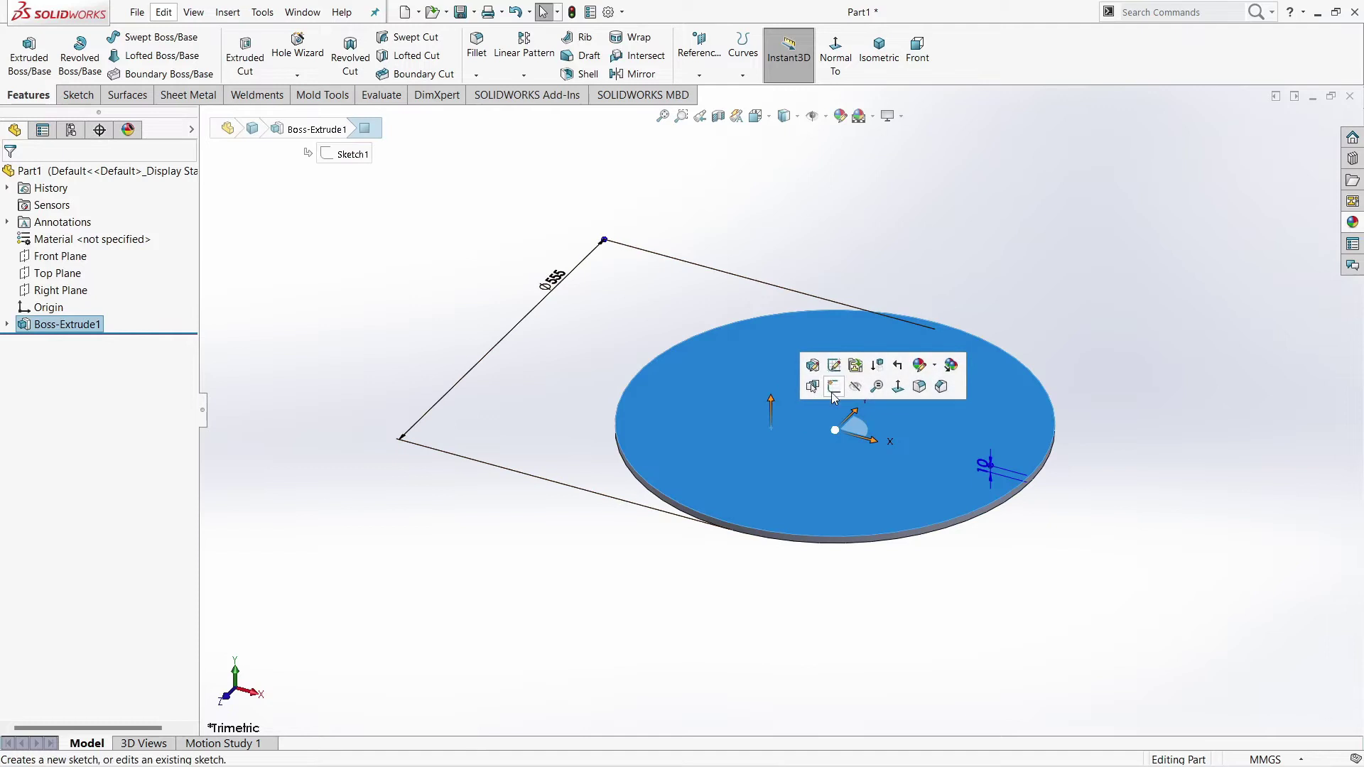
left_click(843, 392)
left_click(954, 56)
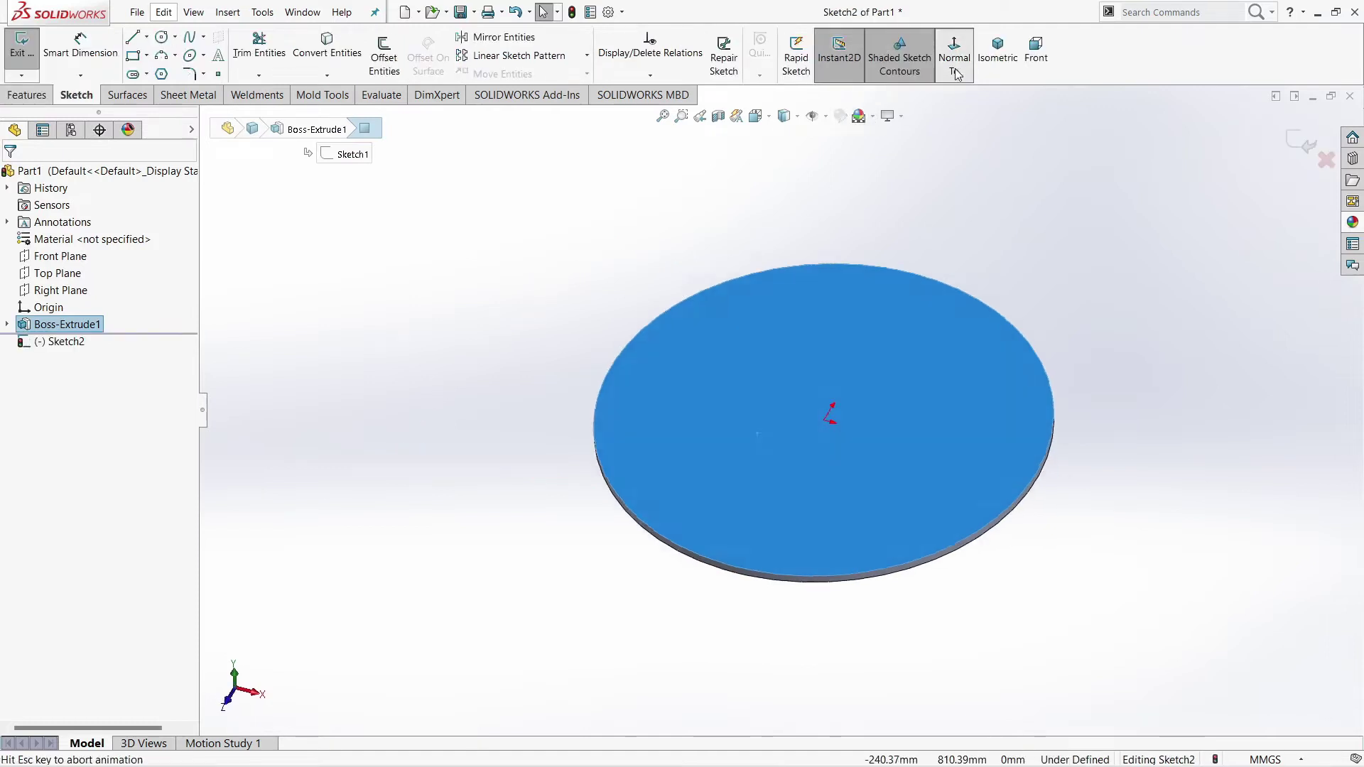
left_click(146, 57)
left_click(171, 103)
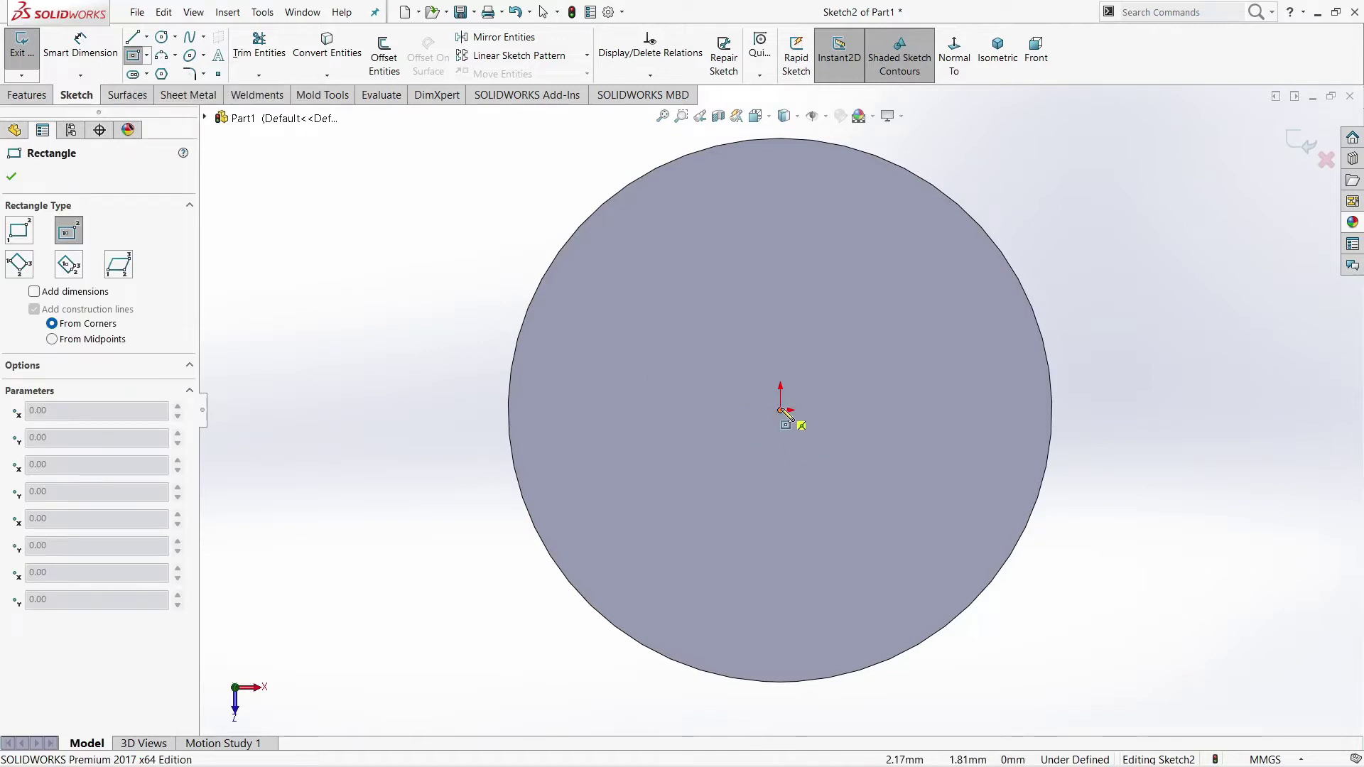
left_click(780, 410)
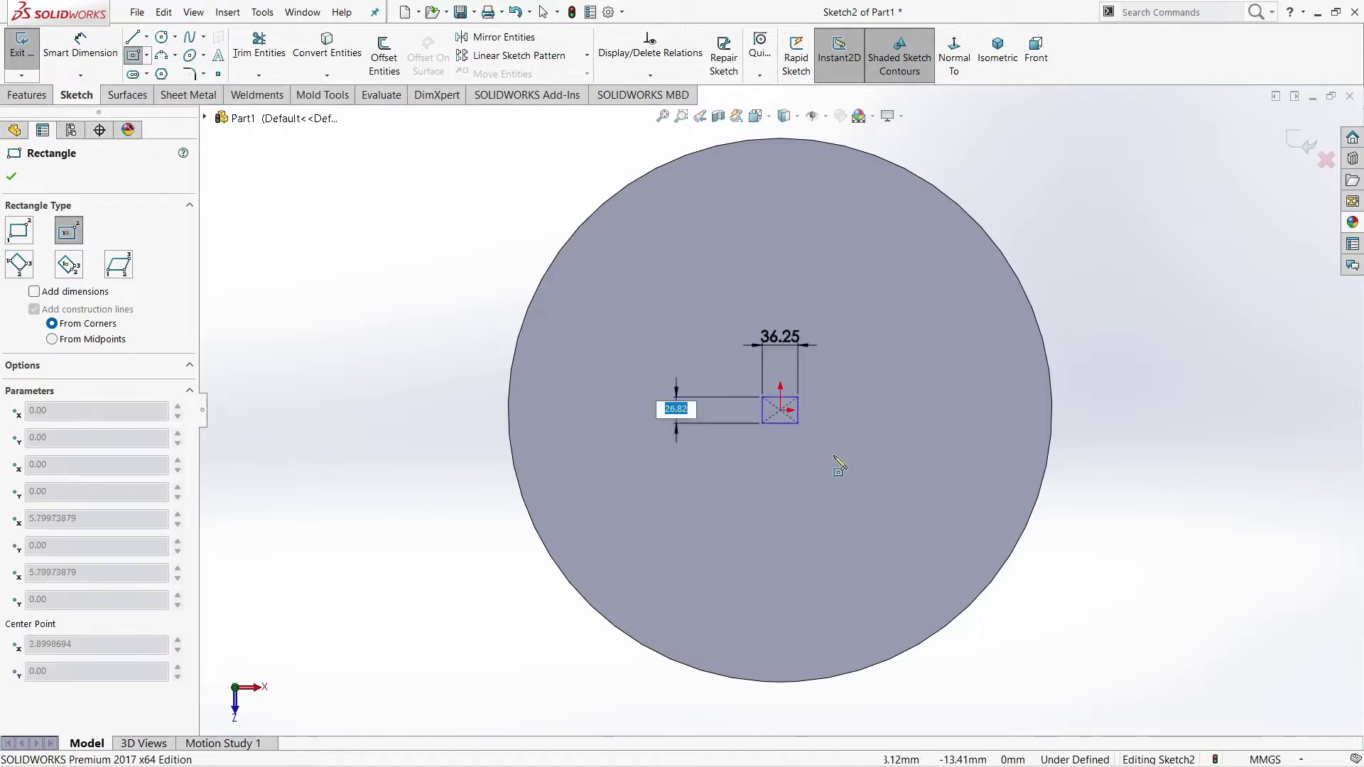
left_click(947, 569)
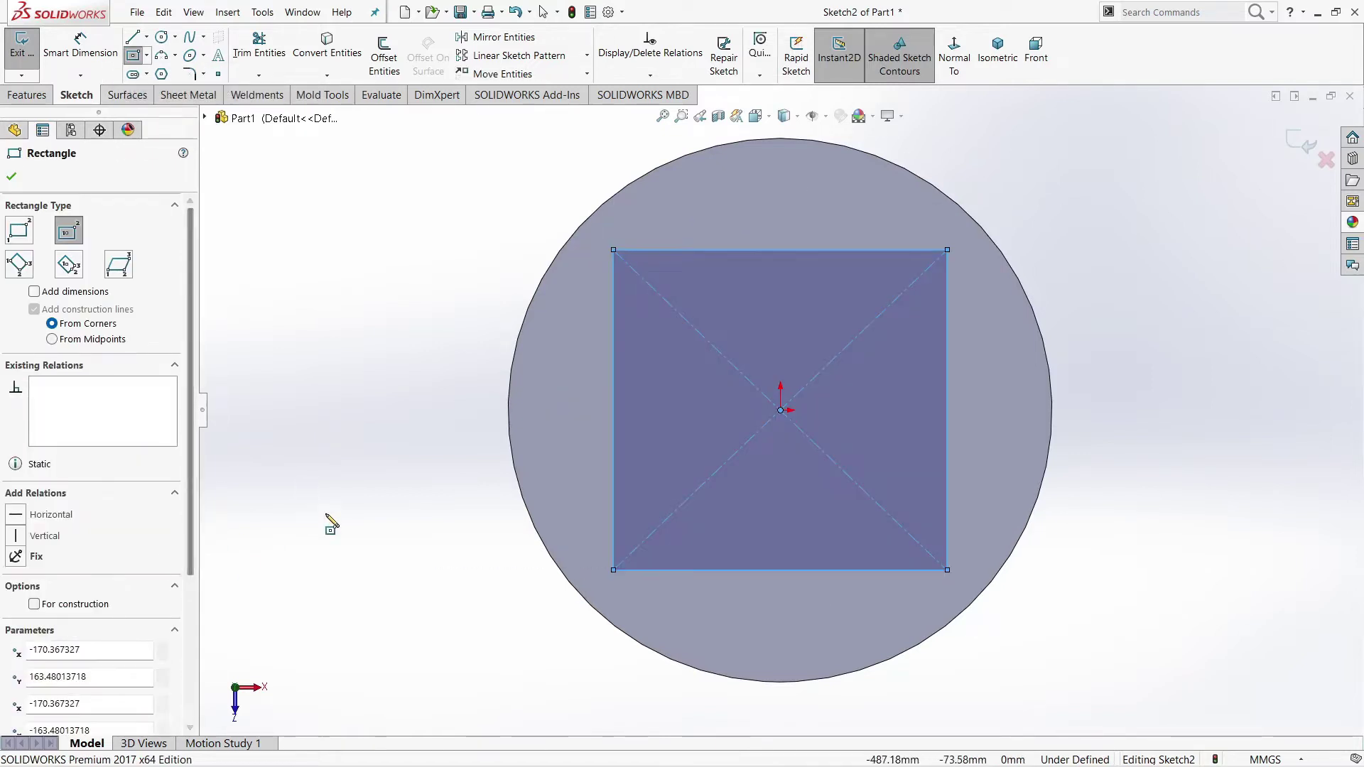
Dimension the rectangle to 400 mm high and 400 mm wide, making a square.
key("d")
left_click(614, 487)
left_click(430, 497)
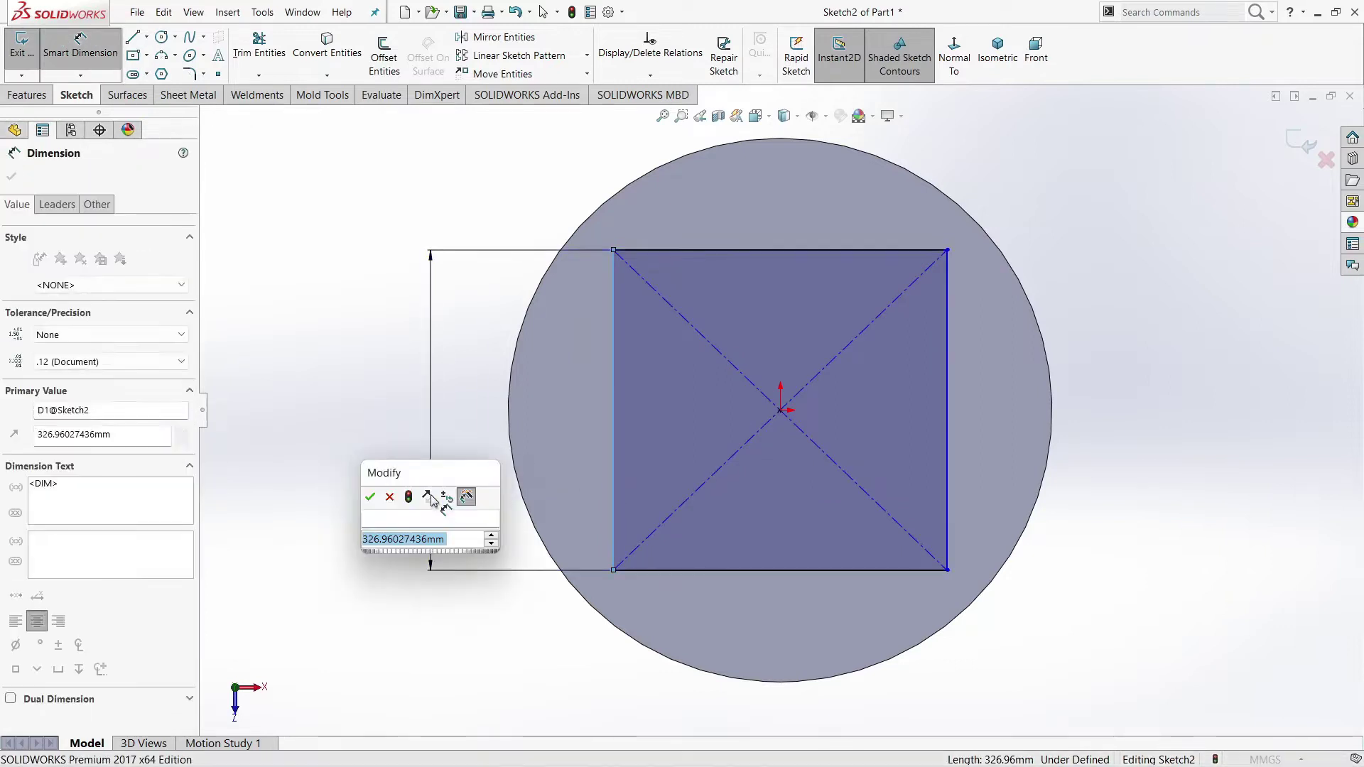
type("400")
key("Return")
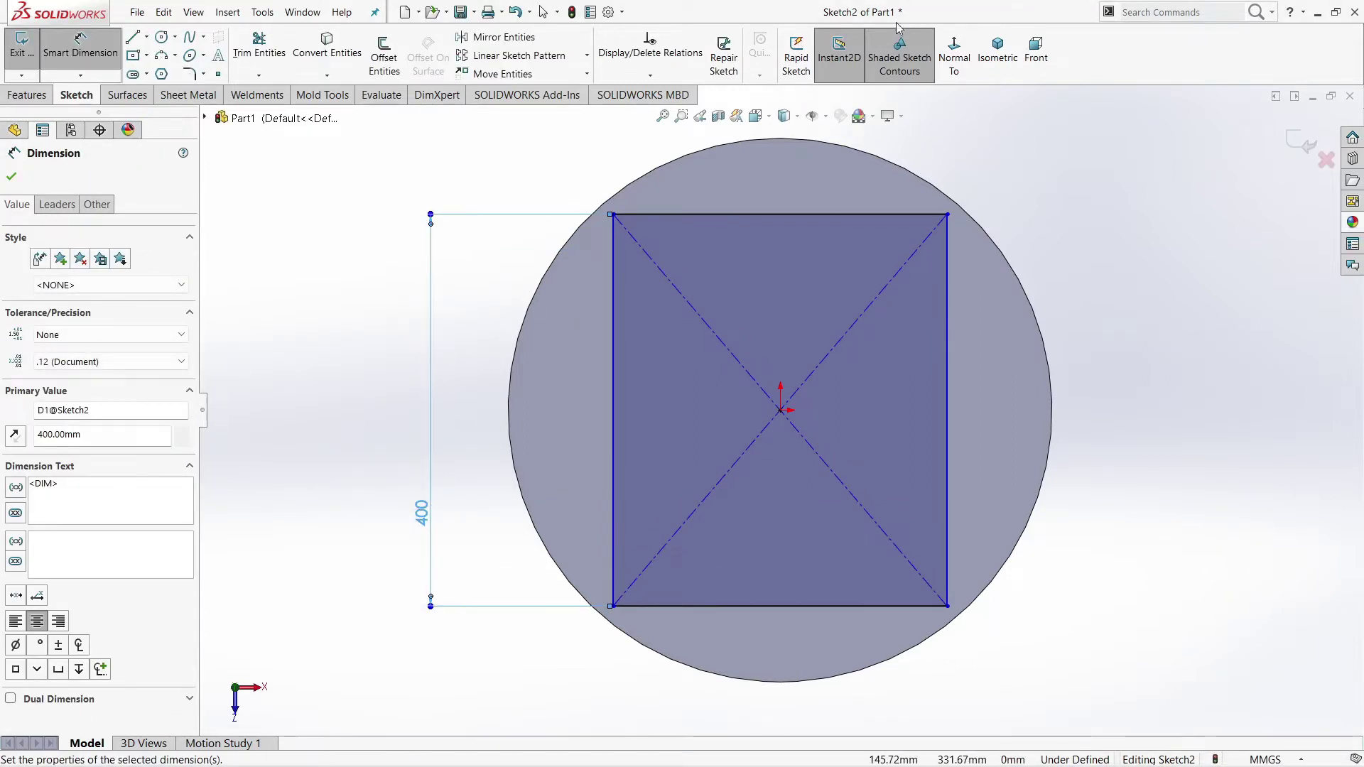
left_click(852, 213)
left_click(945, 171)
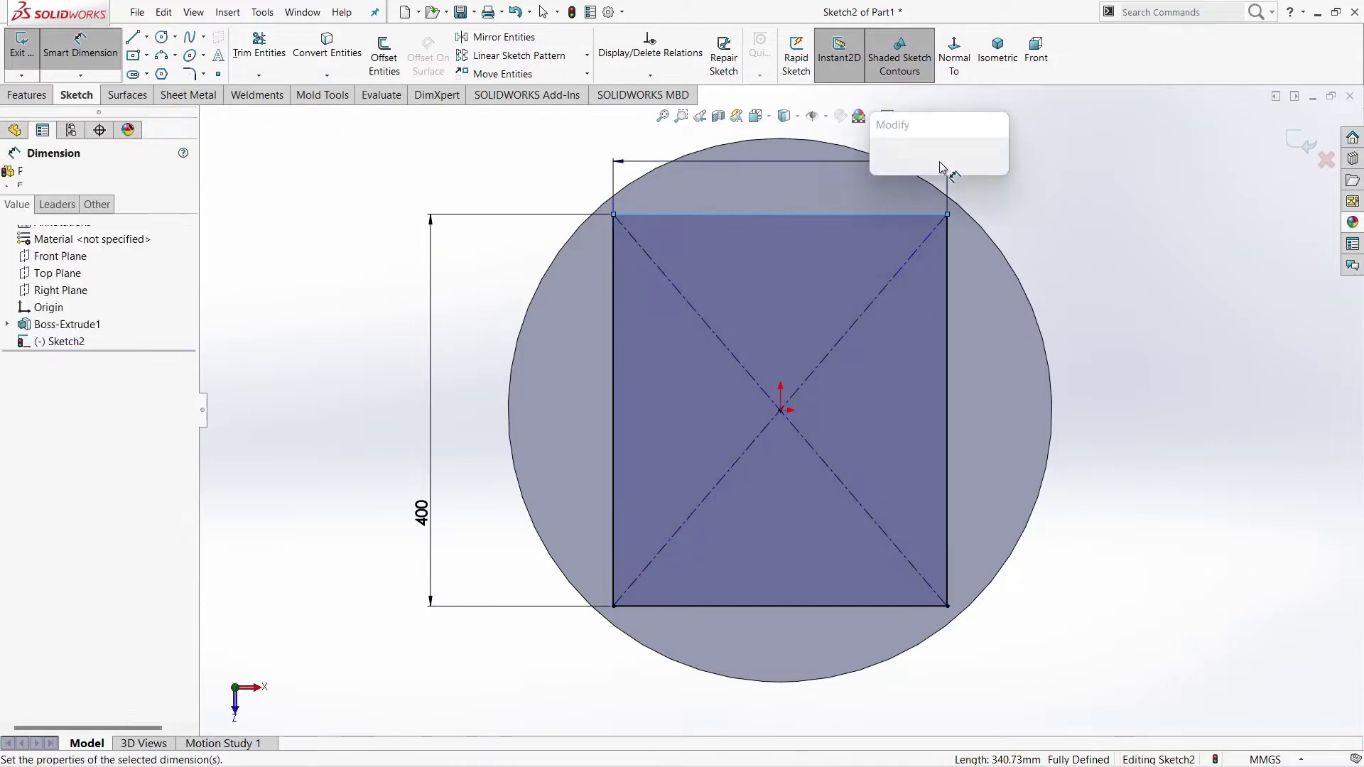
type("400")
key("Return")
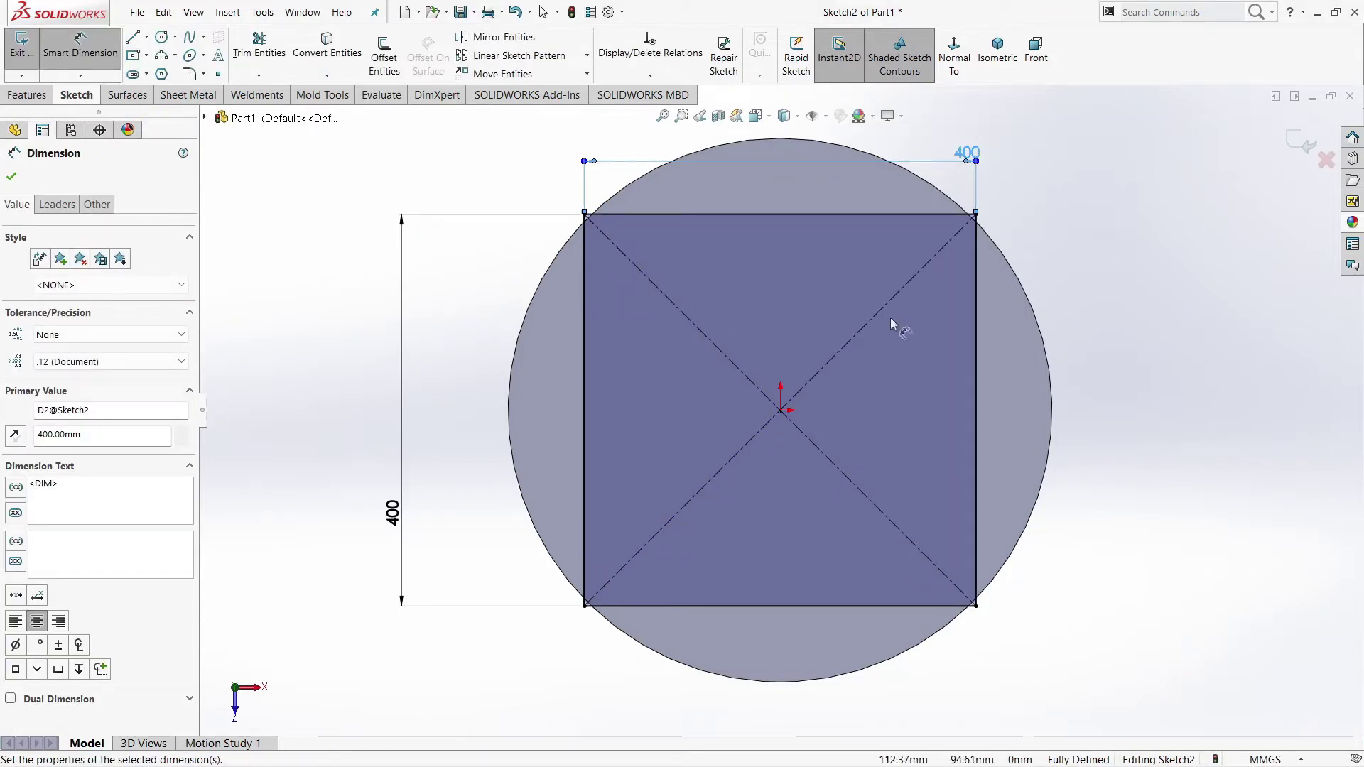
Round all four square corners with 50 mm sketch fillets.
left_click(190, 74)
left_click(585, 217)
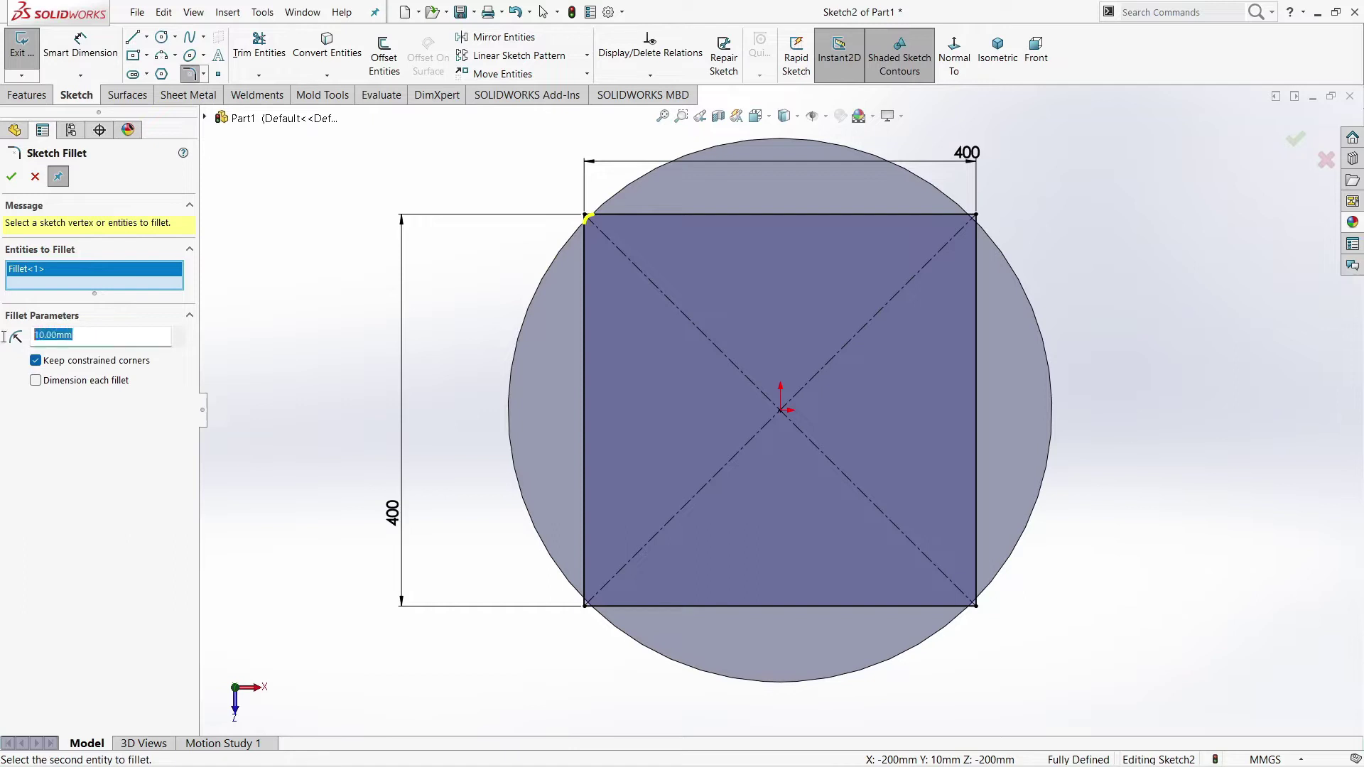
type("50")
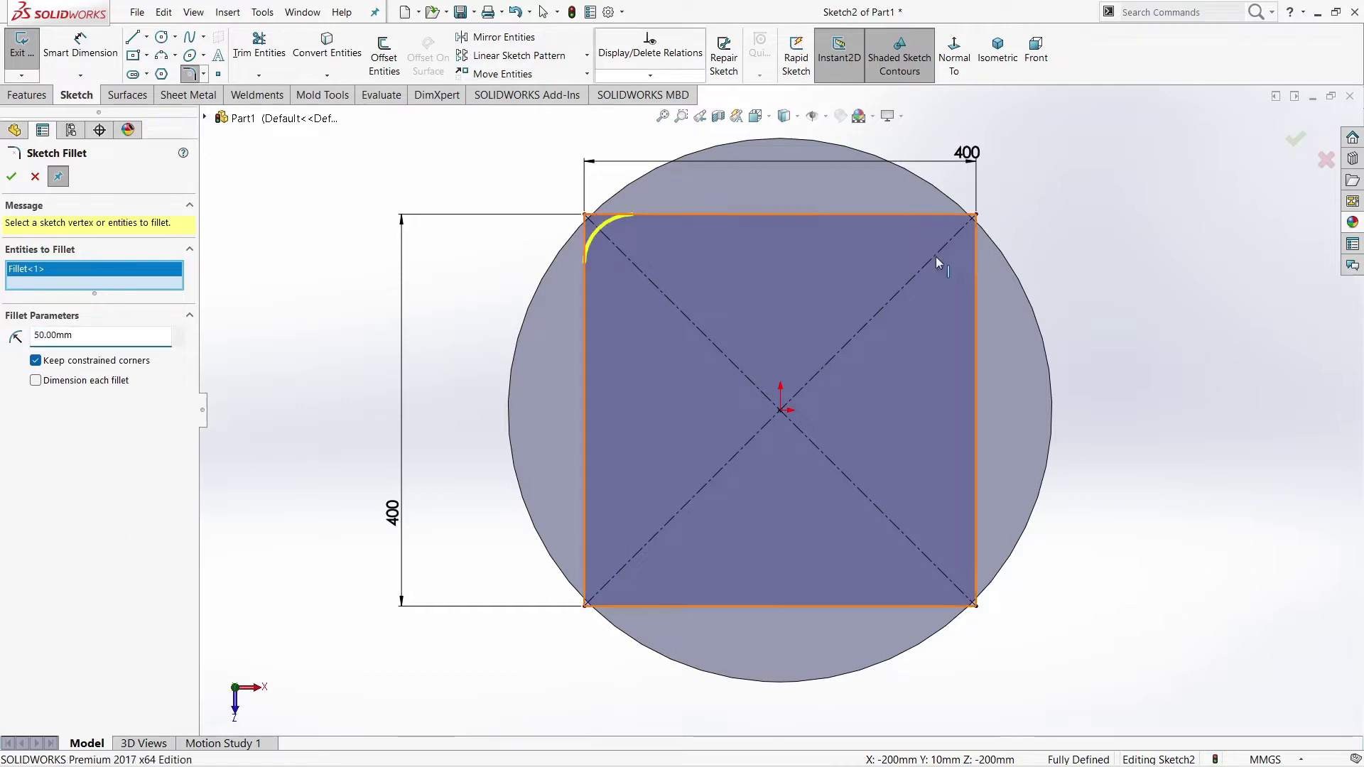
left_click(977, 225)
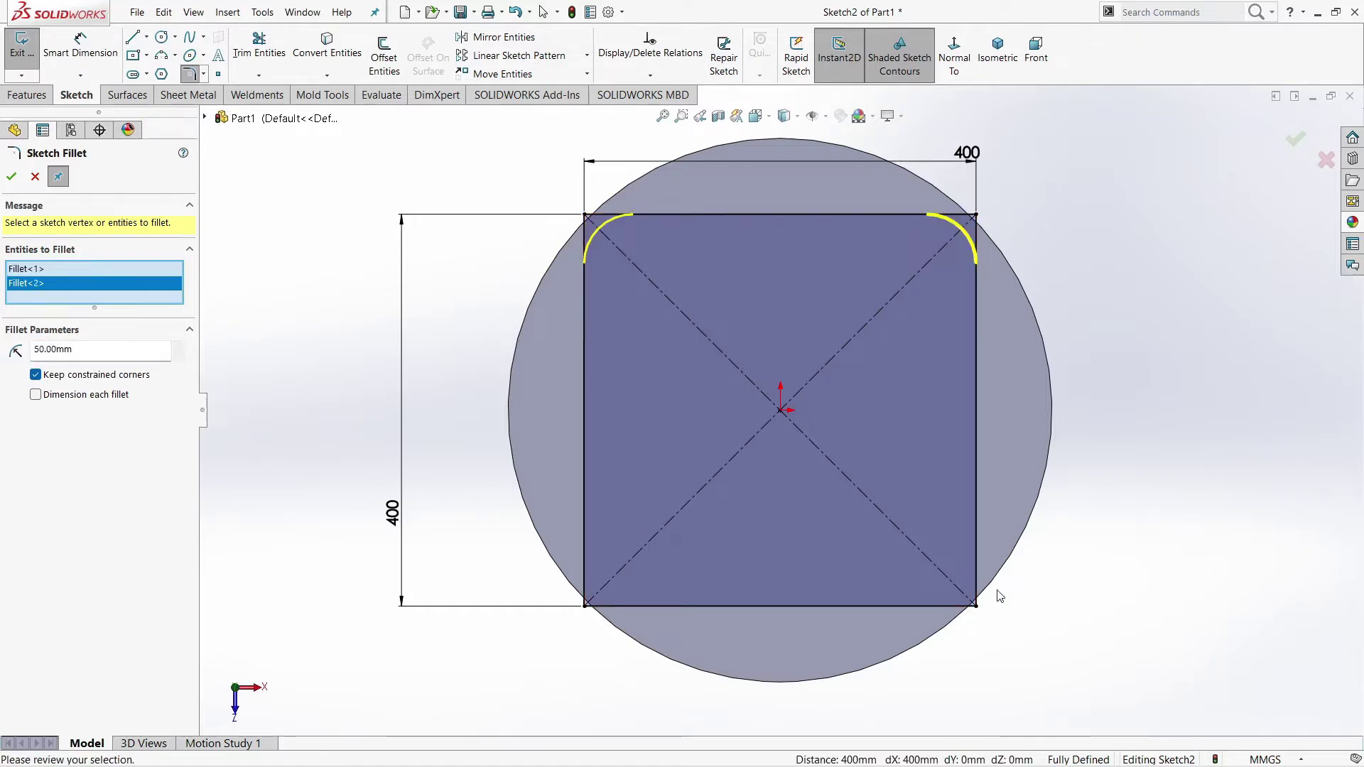
left_click(976, 607)
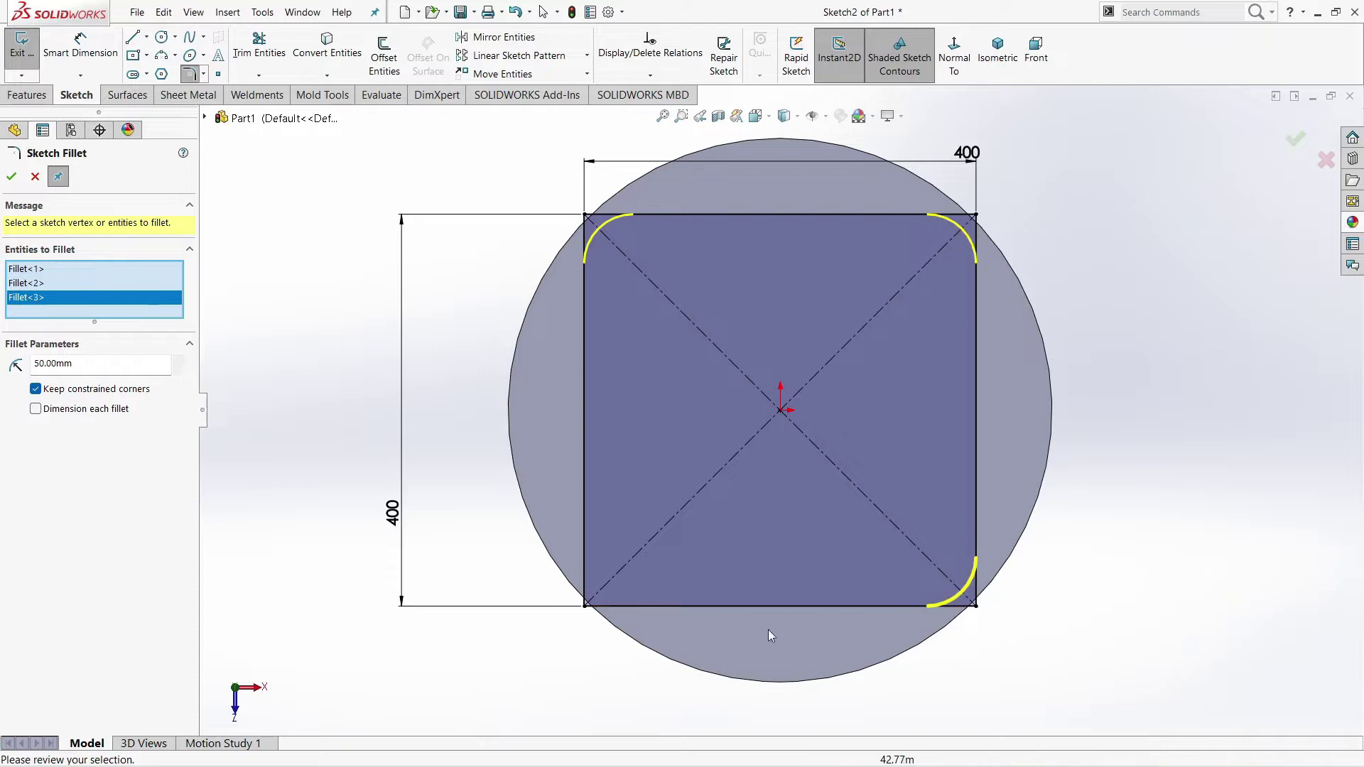
left_click(587, 609)
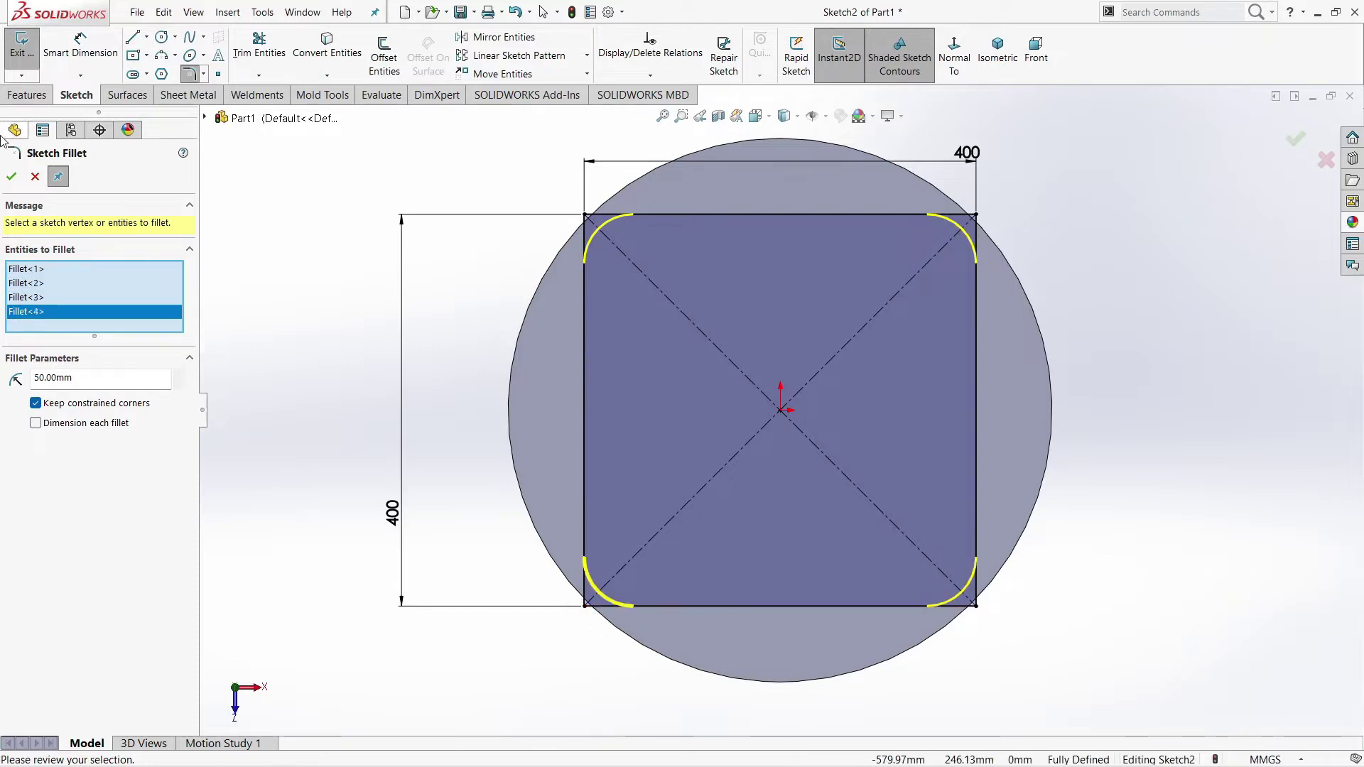
left_click(10, 180)
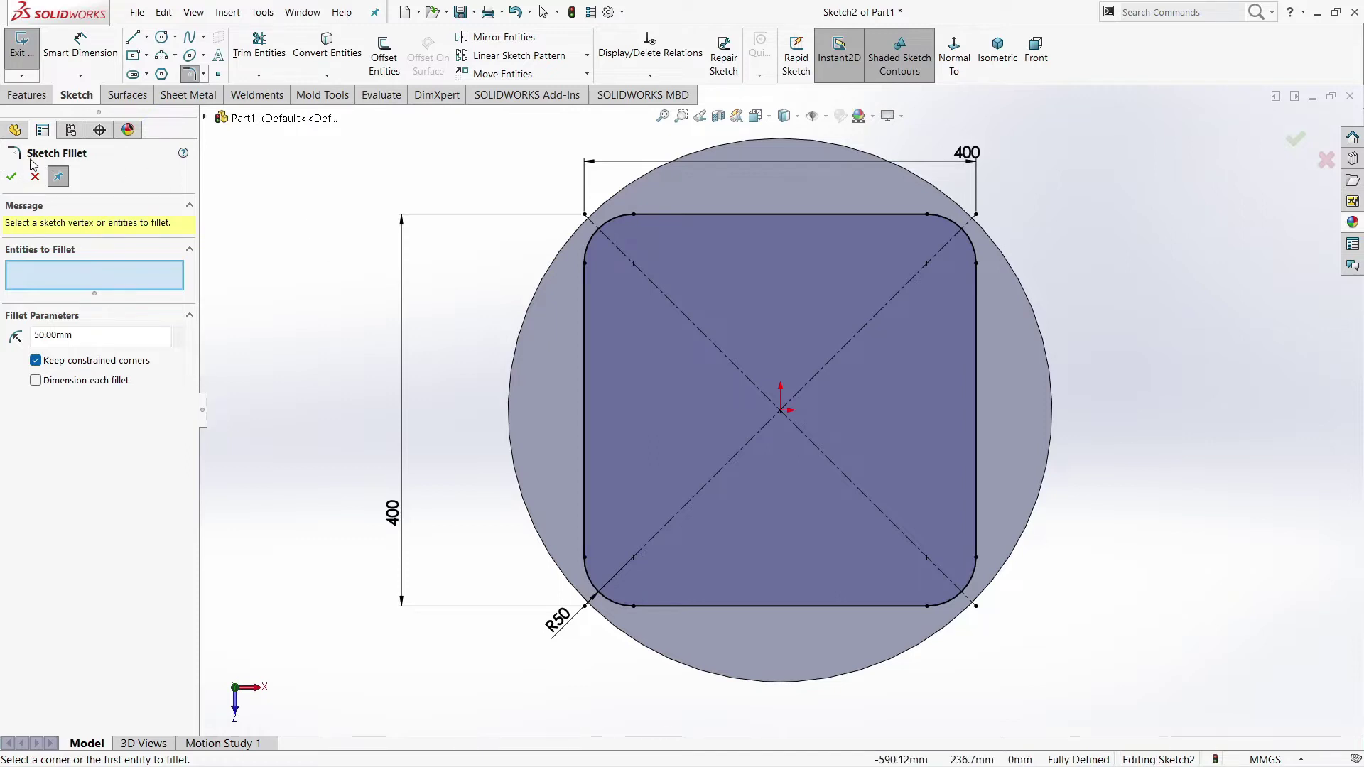
left_click(15, 174)
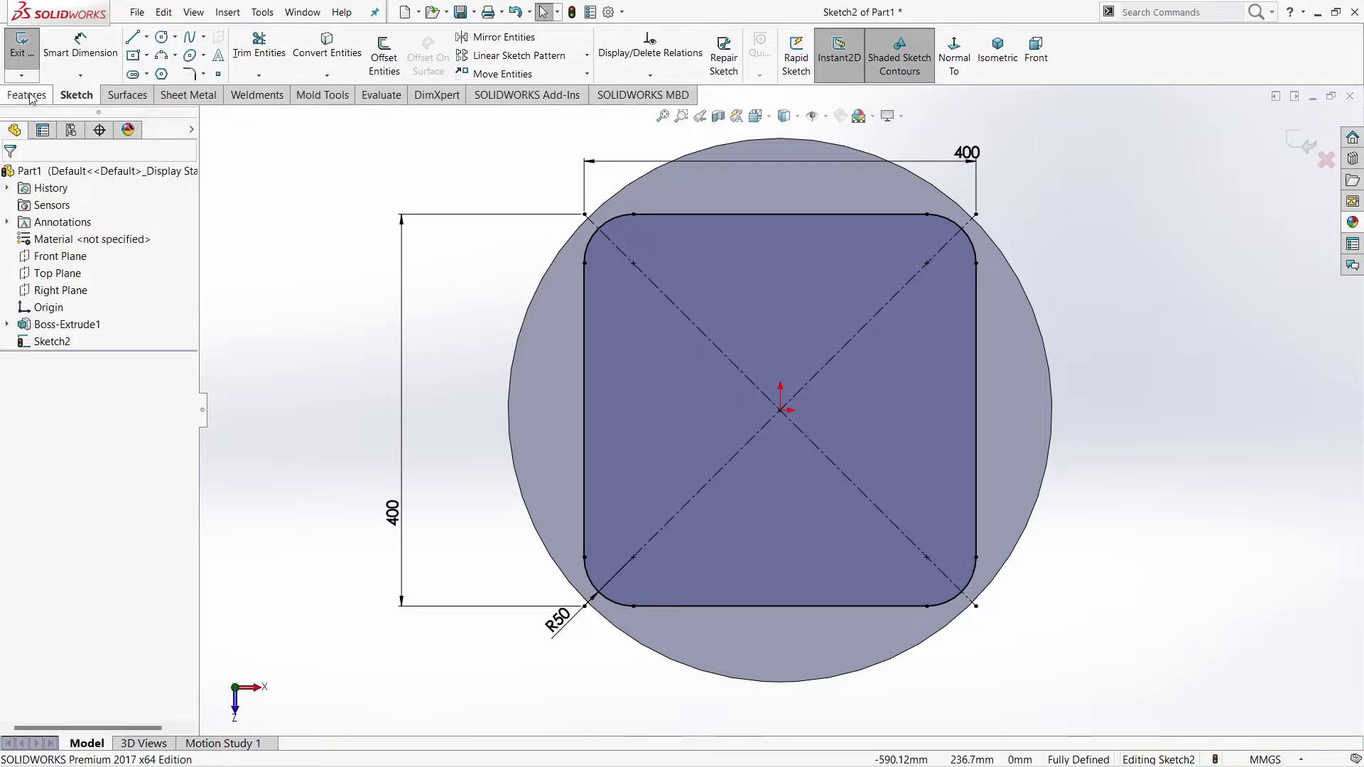
Extrude the rounded-square sketch 50 mm as Boss-Extrude2, then pick the block's top face.
left_click(27, 95)
left_click(28, 51)
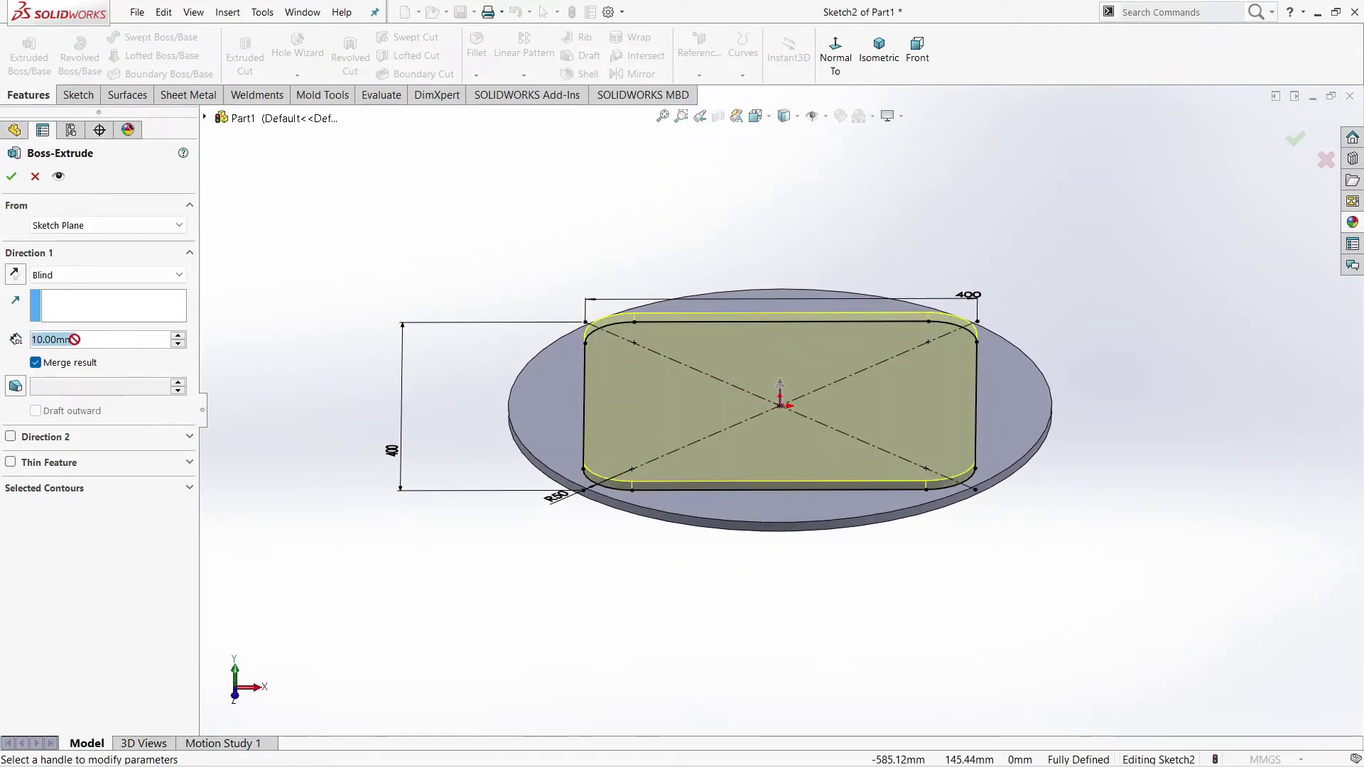
type("50")
key("Return")
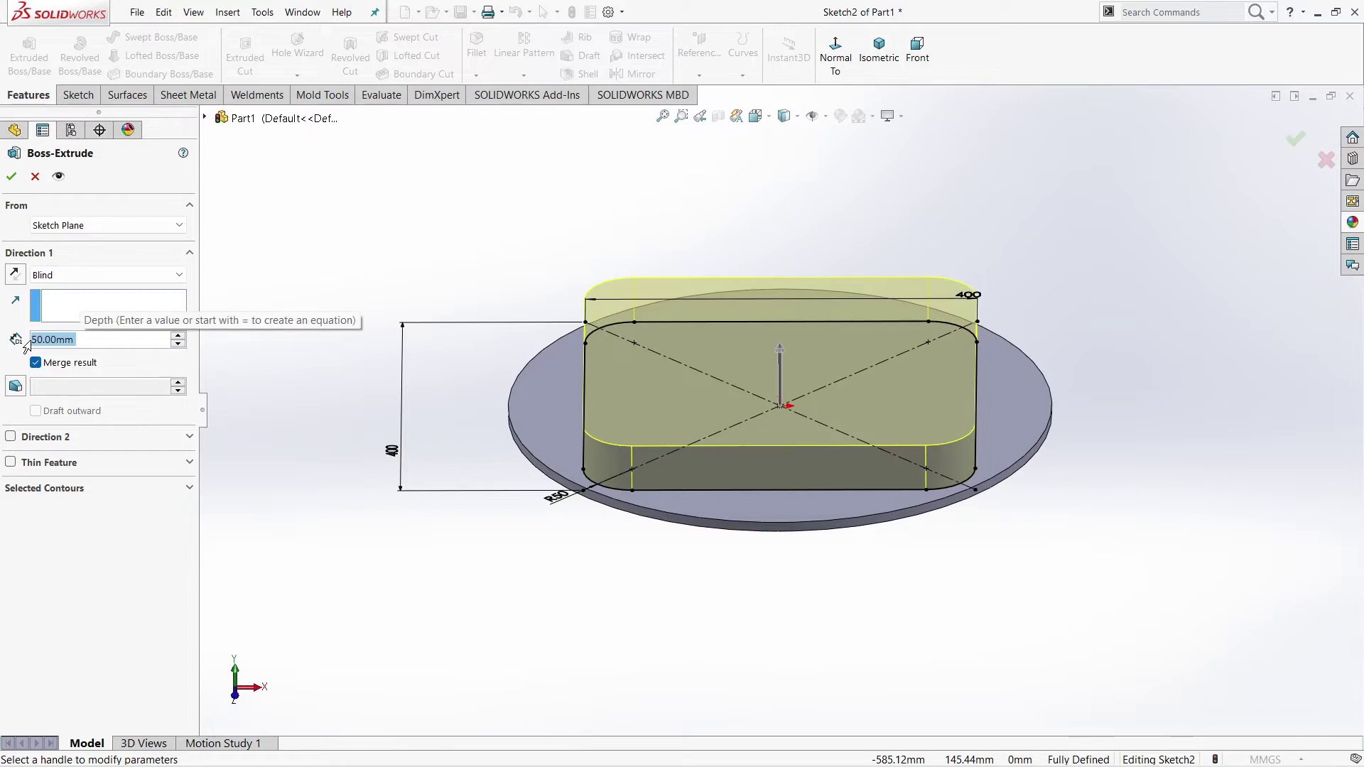
key("Return")
left_click(409, 405)
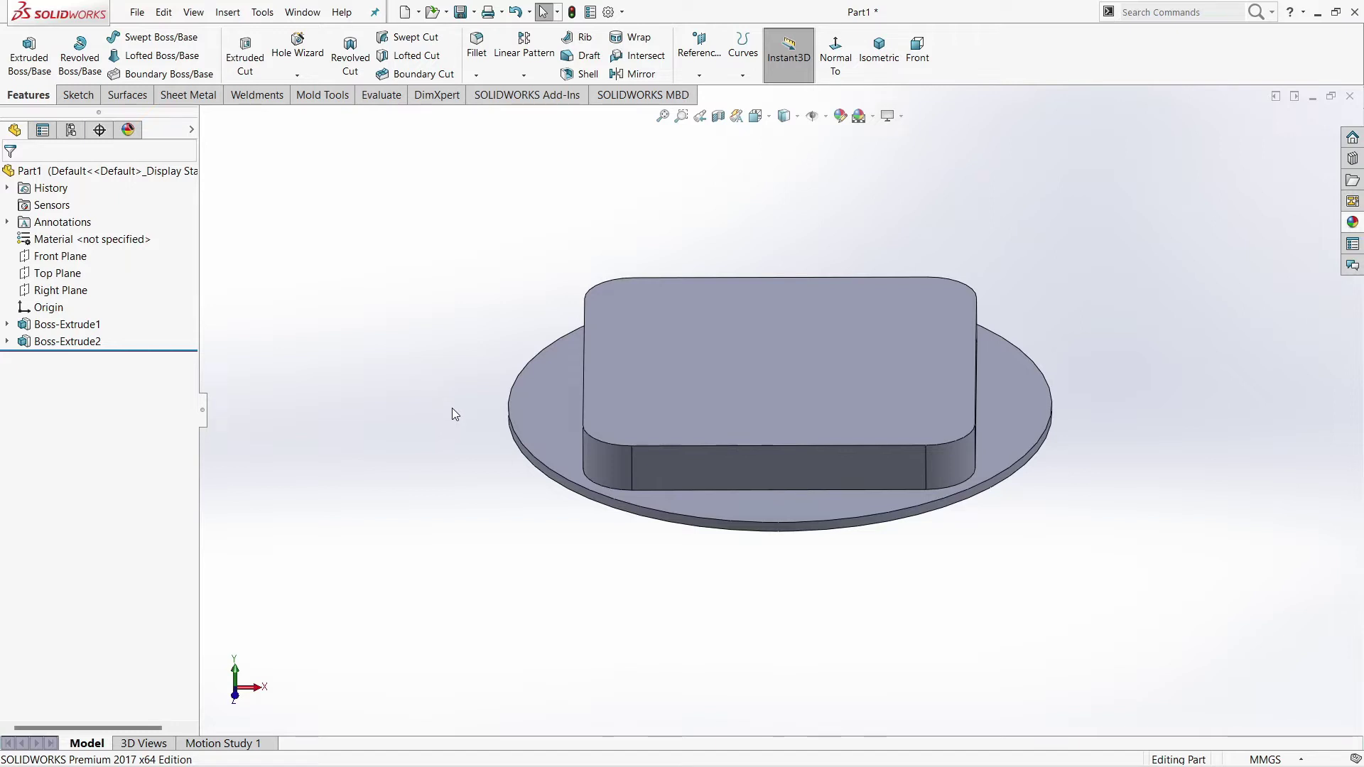
left_click(717, 391)
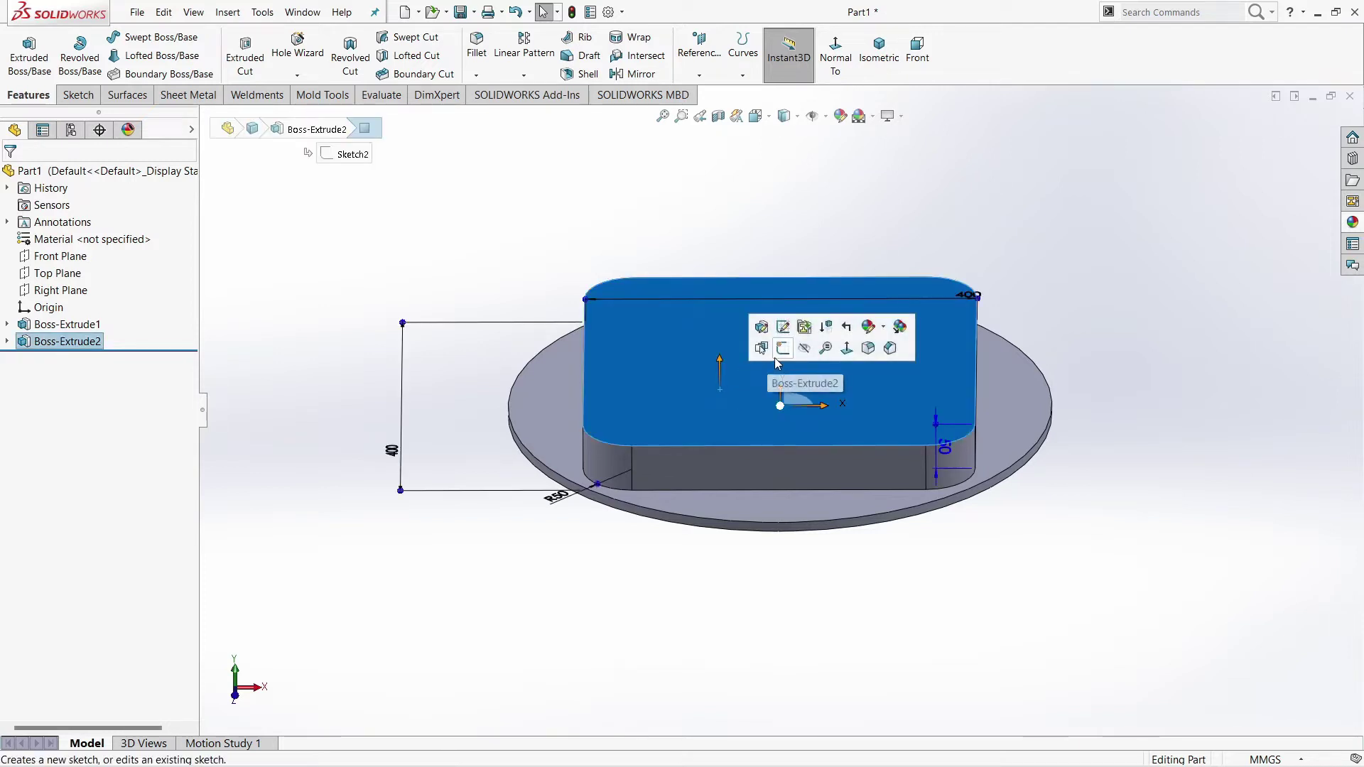
Sketch two concentric circles near the top-left corner of the block's top face.
left_click(775, 357)
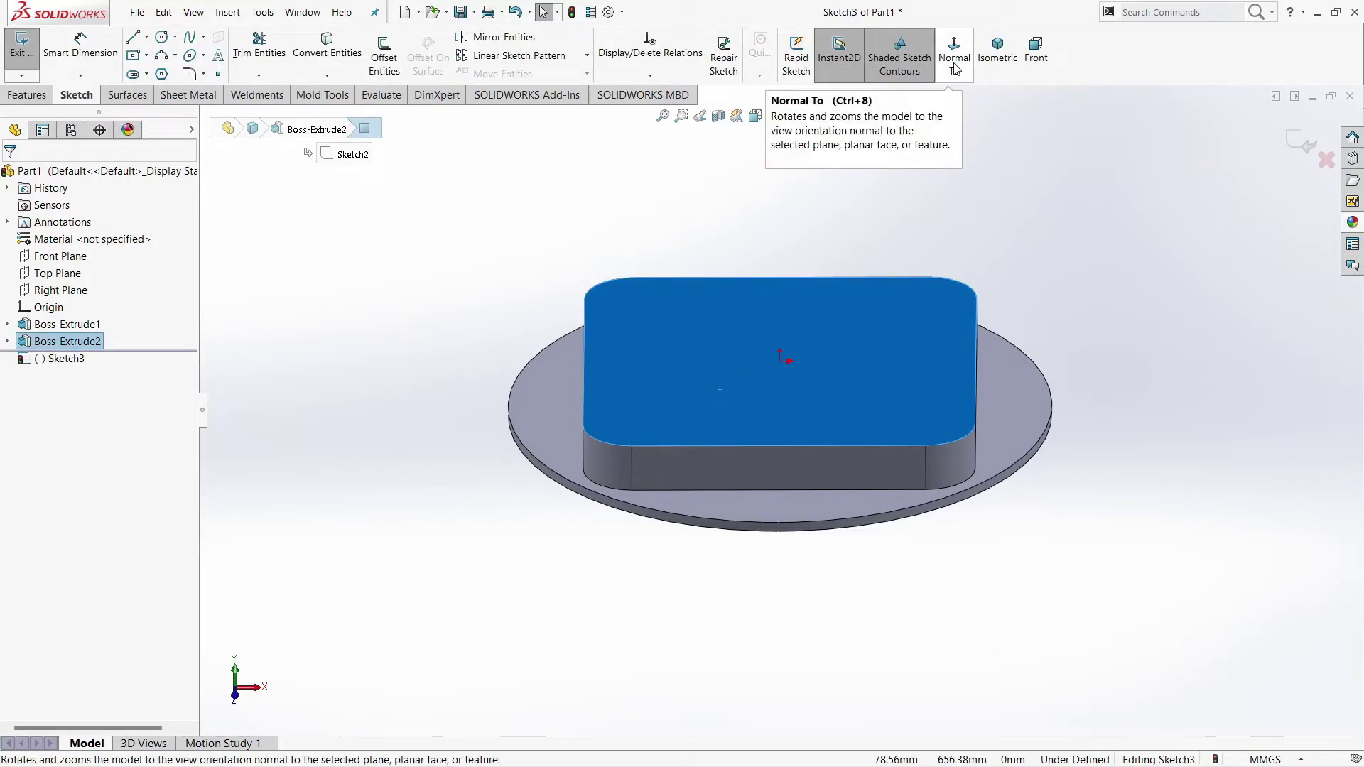
left_click(954, 53)
left_click(1132, 303)
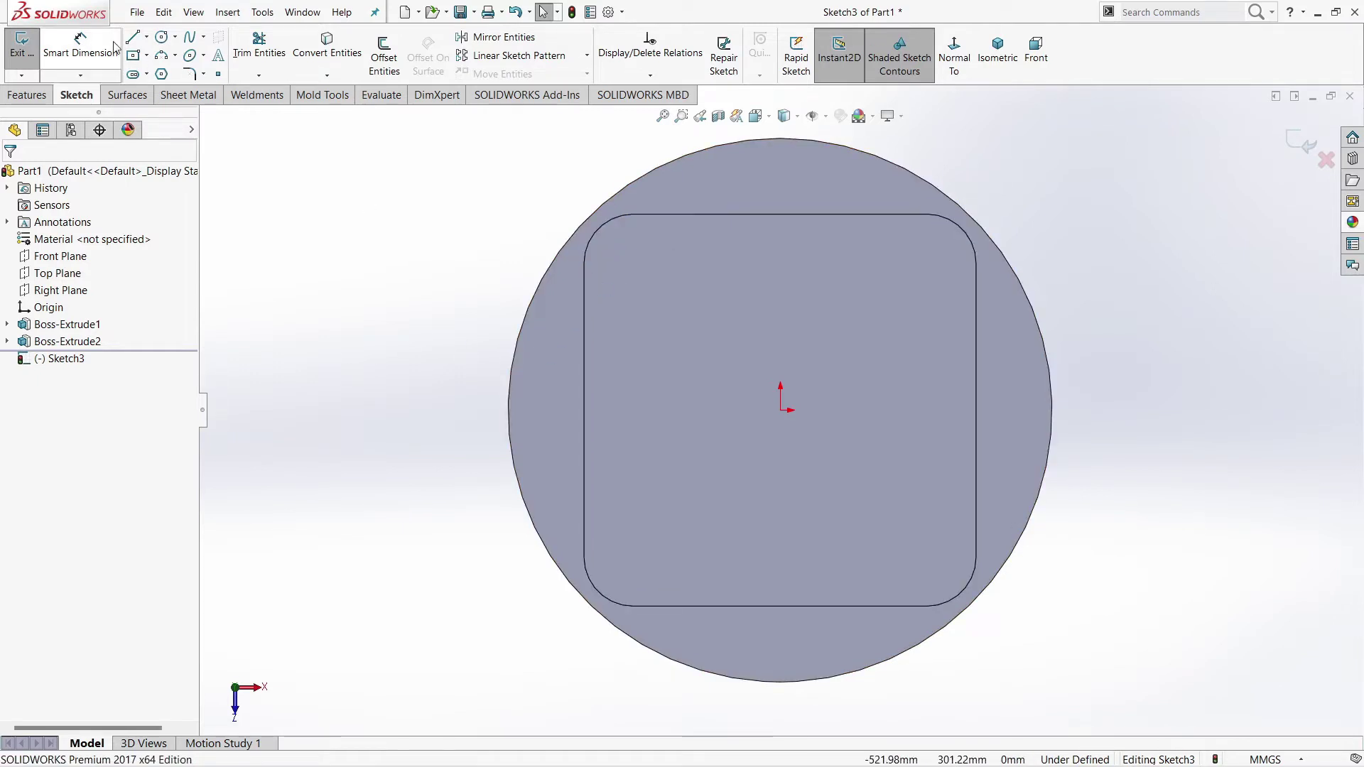
left_click(162, 36)
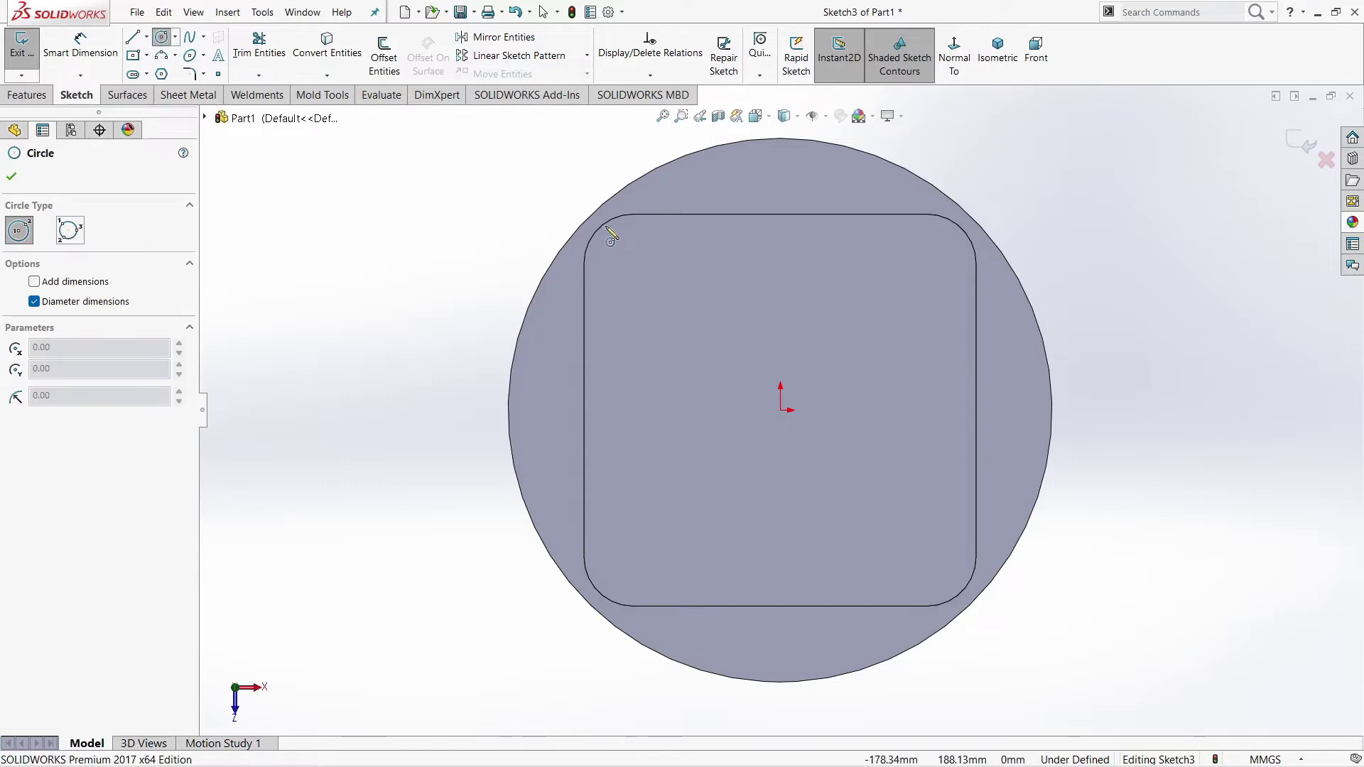
left_click(633, 264)
left_click(649, 272)
left_click_drag(634, 264, 646, 291)
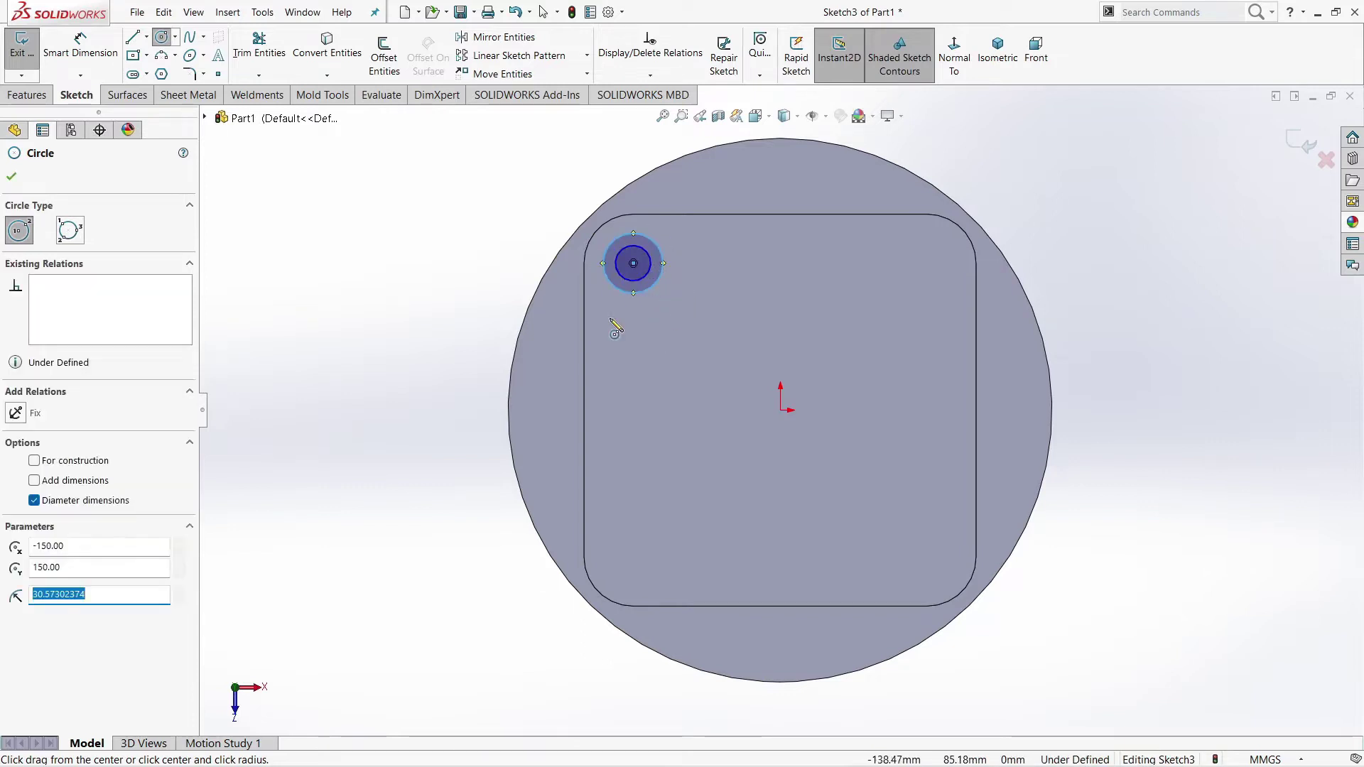
Dimension the concentric circles to Ø36 and Ø60 mm.
right_click(433, 344)
left_click(453, 348)
right_click_drag(459, 382, 426, 291)
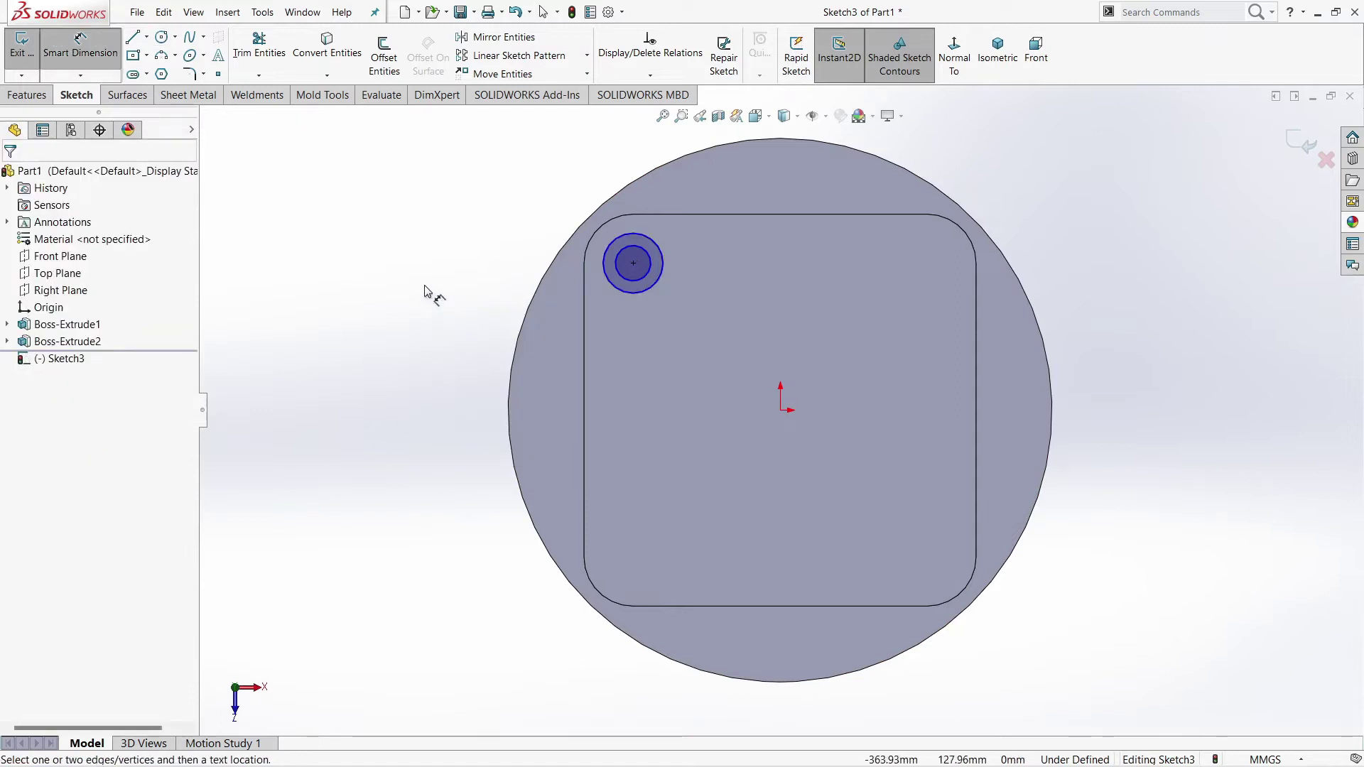
left_click(622, 294)
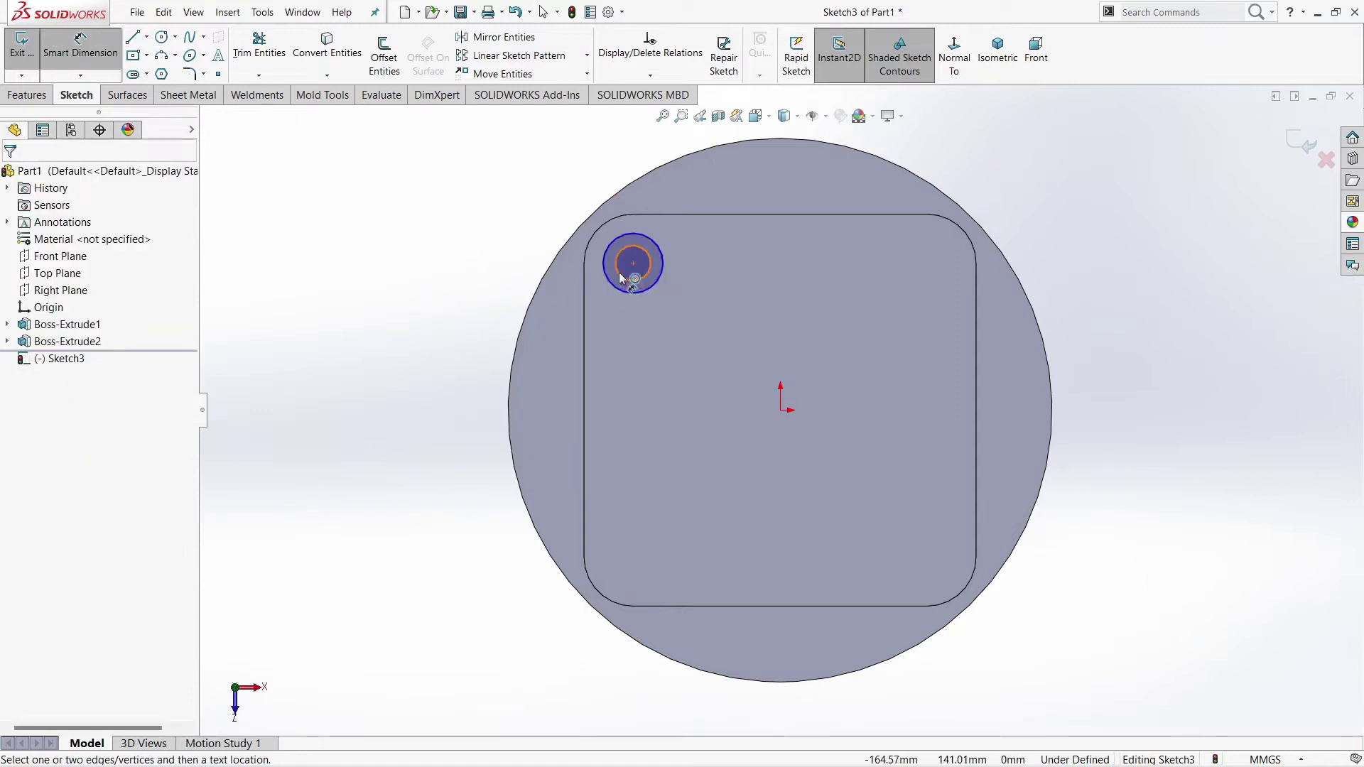
left_click(505, 280)
type("36")
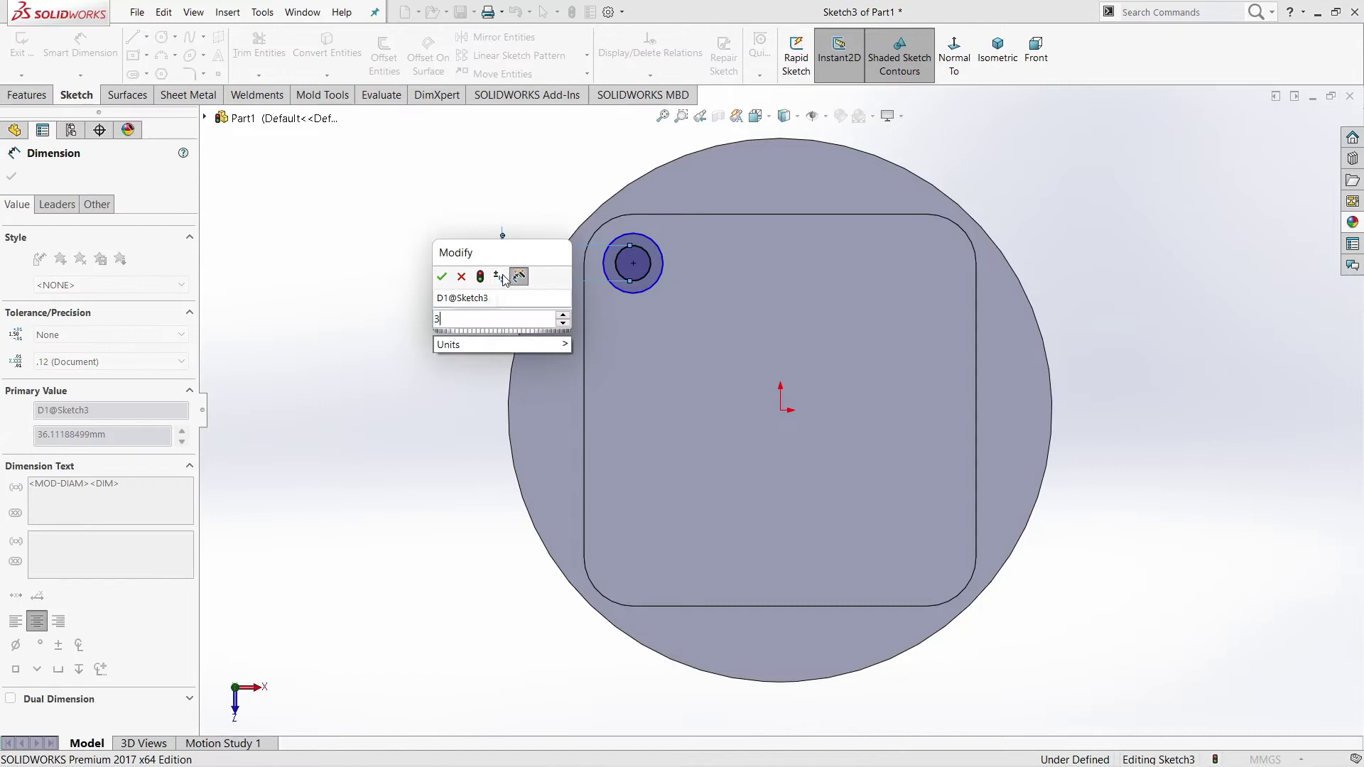
key("Return")
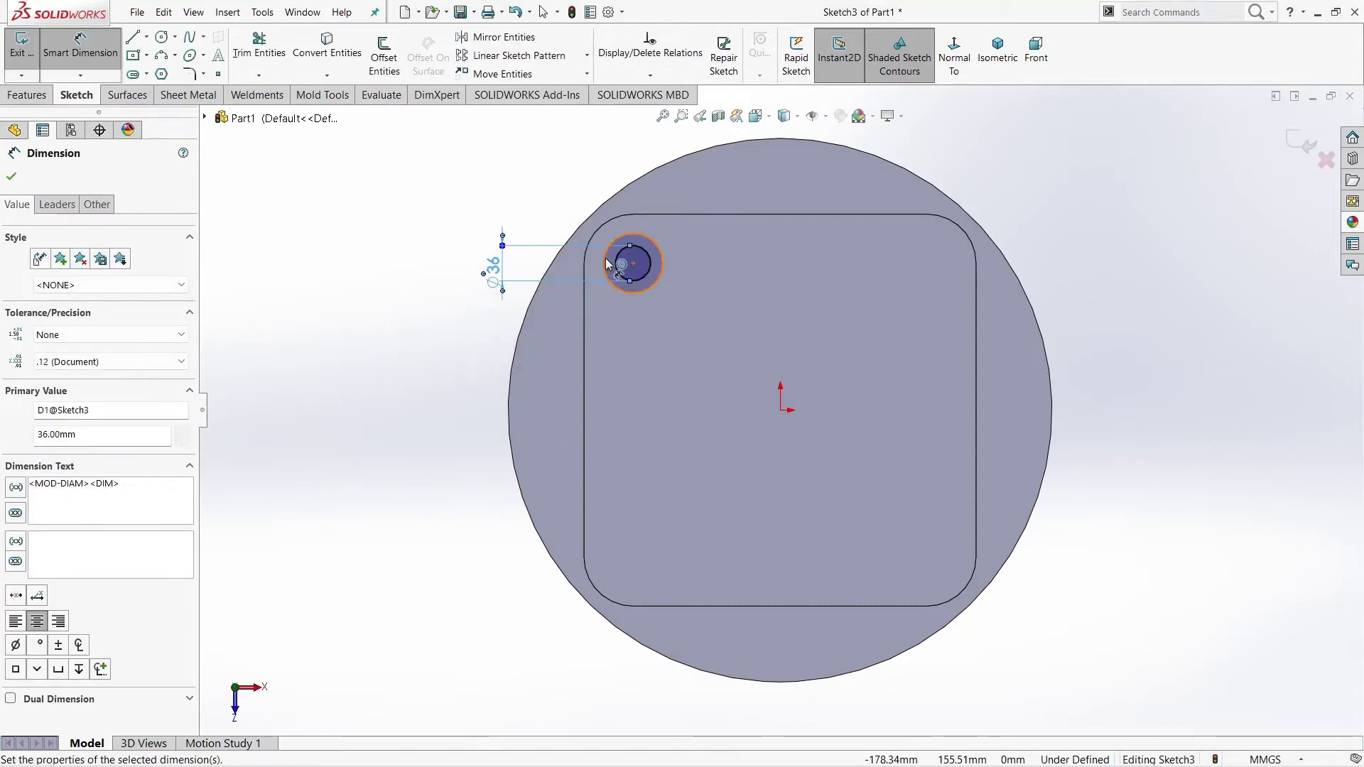
left_click(620, 260)
left_click(420, 268)
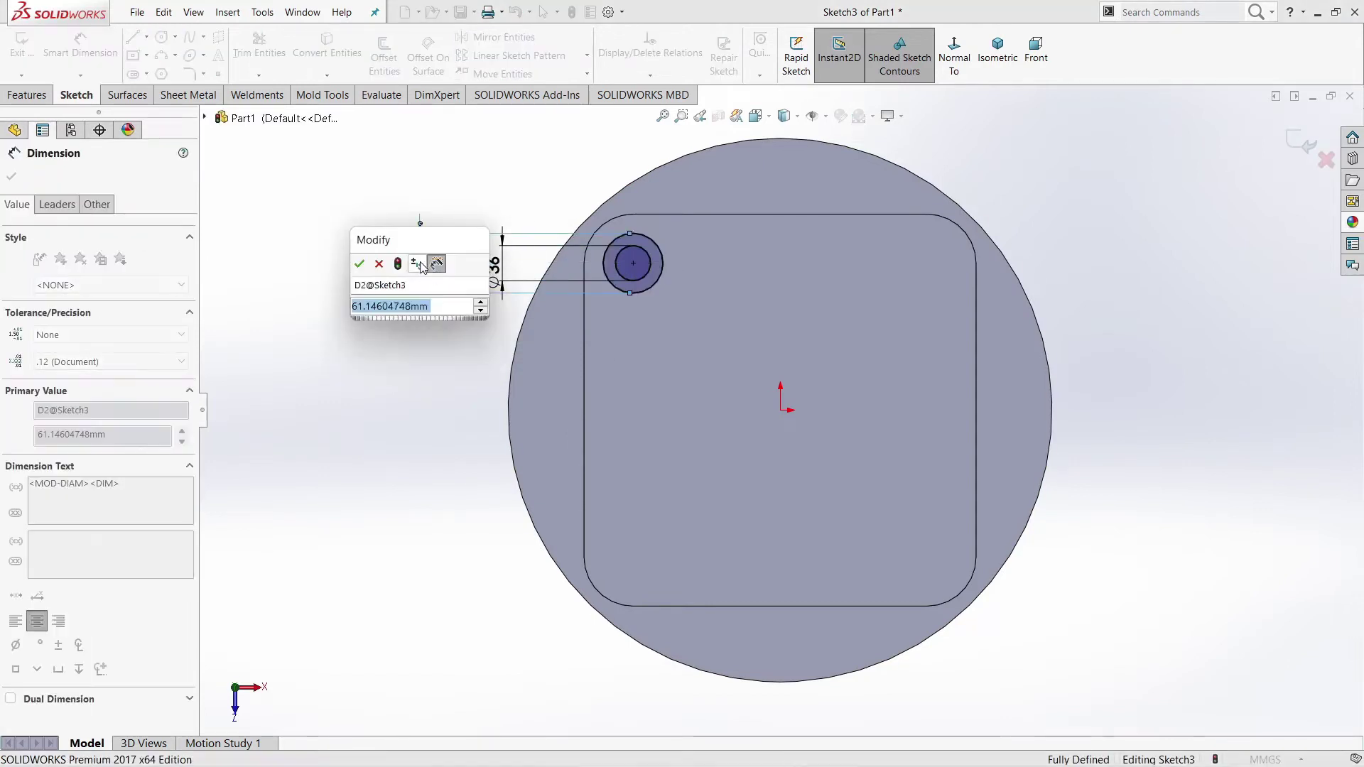
type("60")
key("Return")
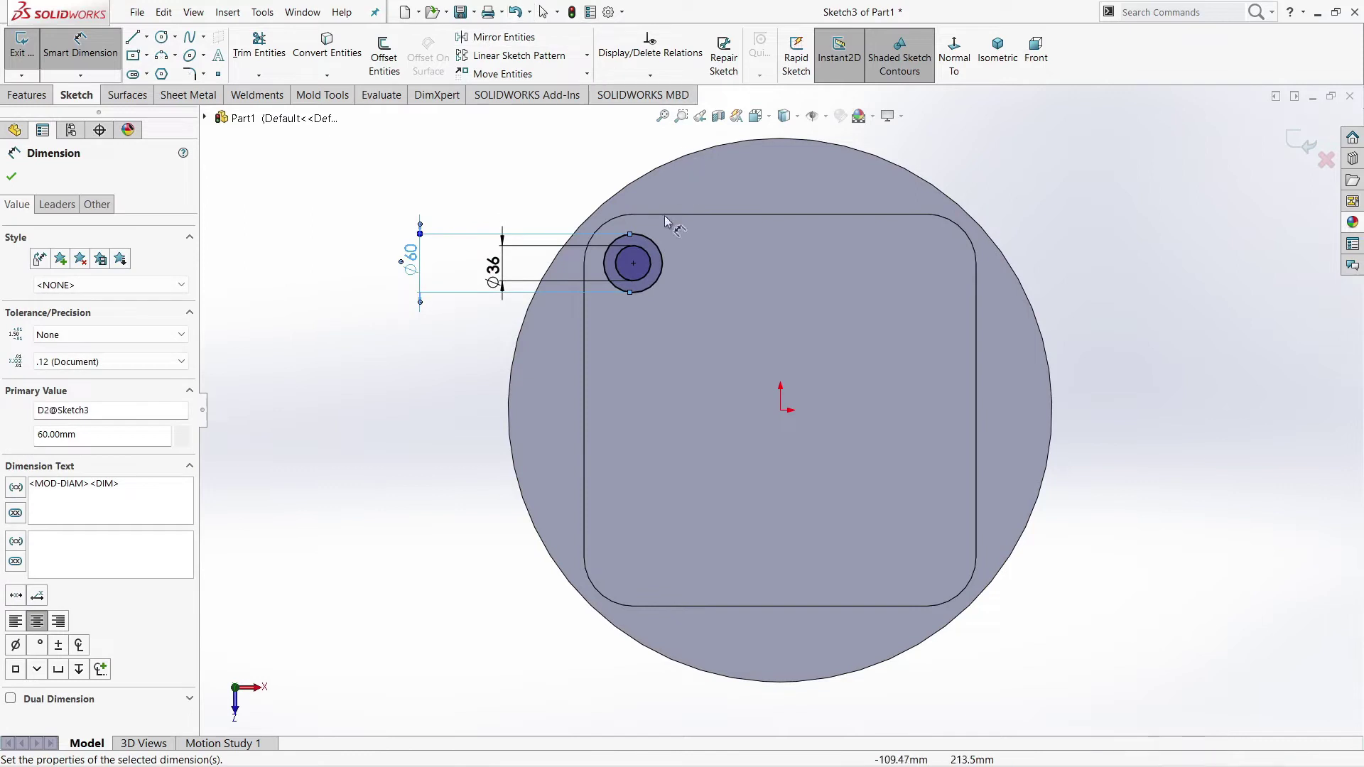
key("Escape")
Draw a horizontal centre line and a vertical line through the square's edge midpoints.
left_click(148, 38)
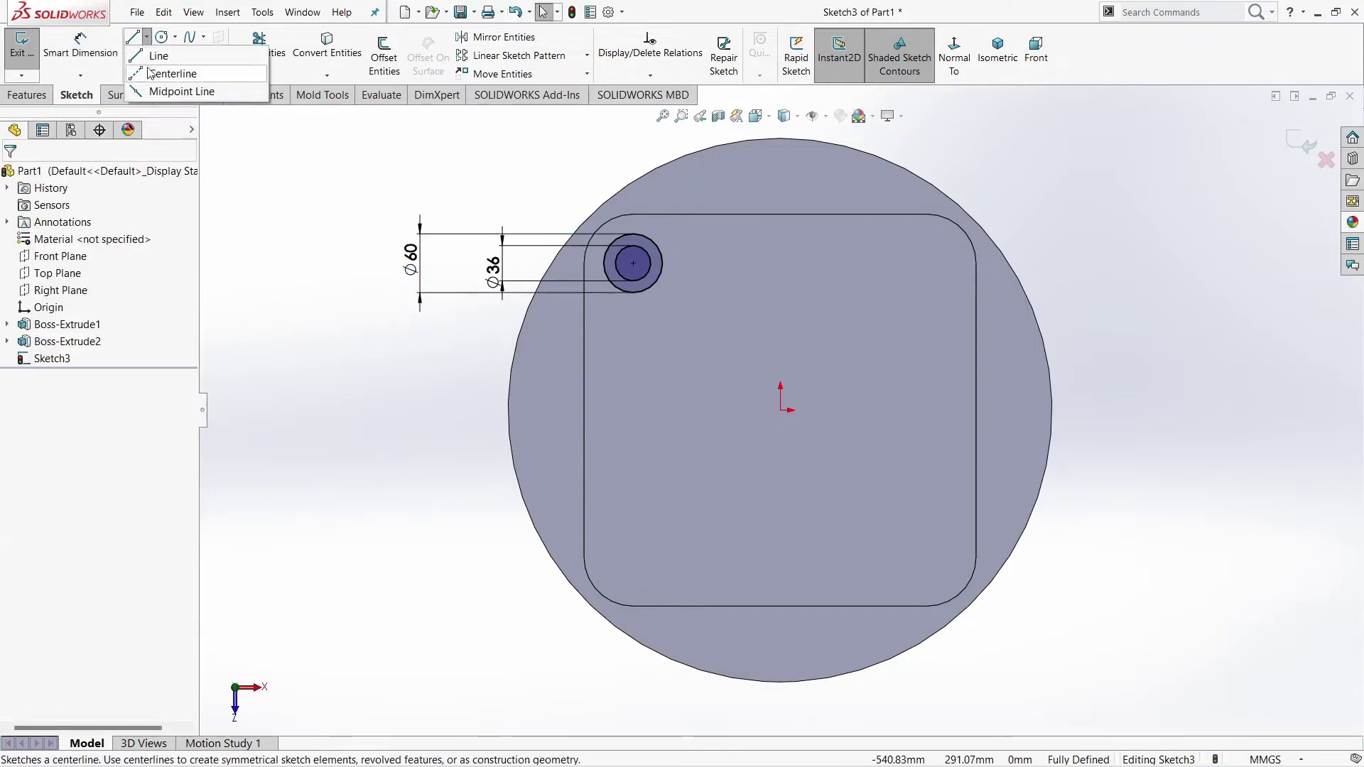
left_click(152, 65)
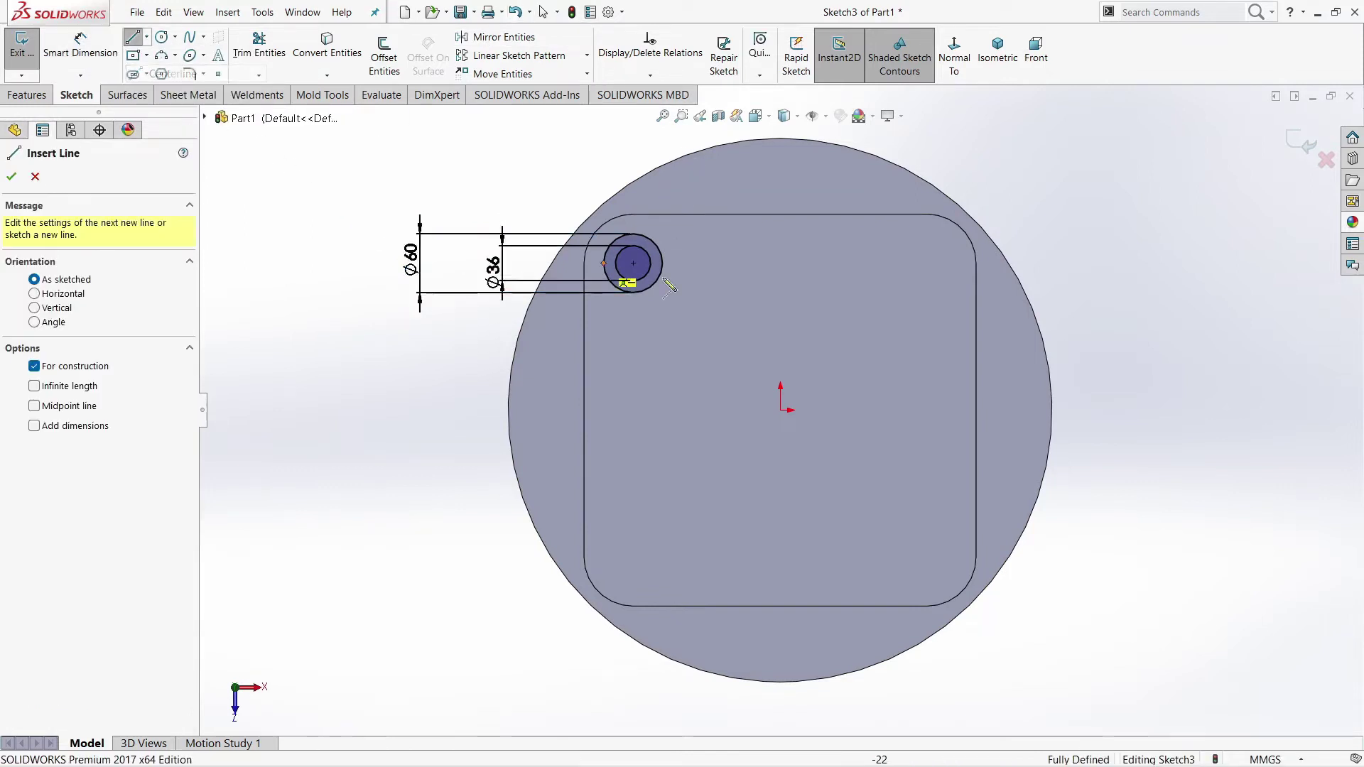
left_click(584, 410)
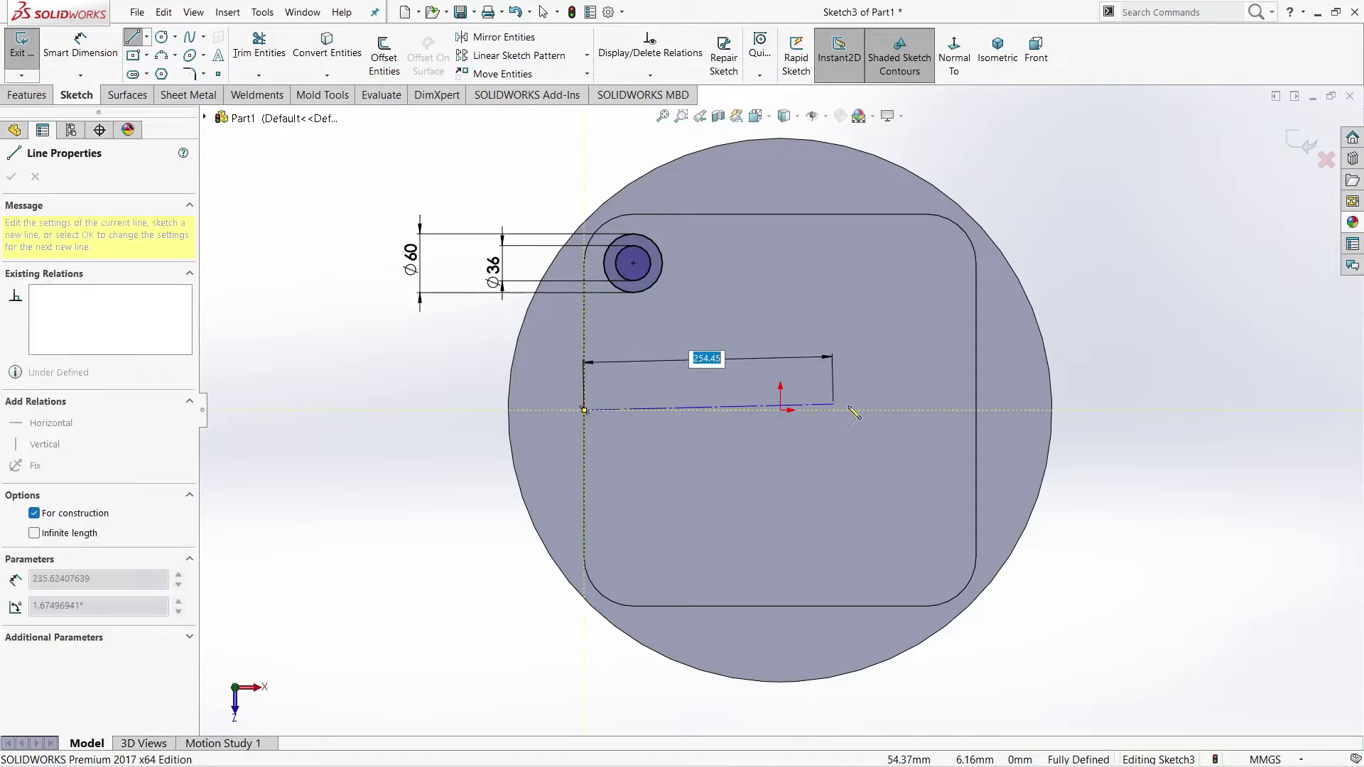
left_click(976, 410)
key("Escape")
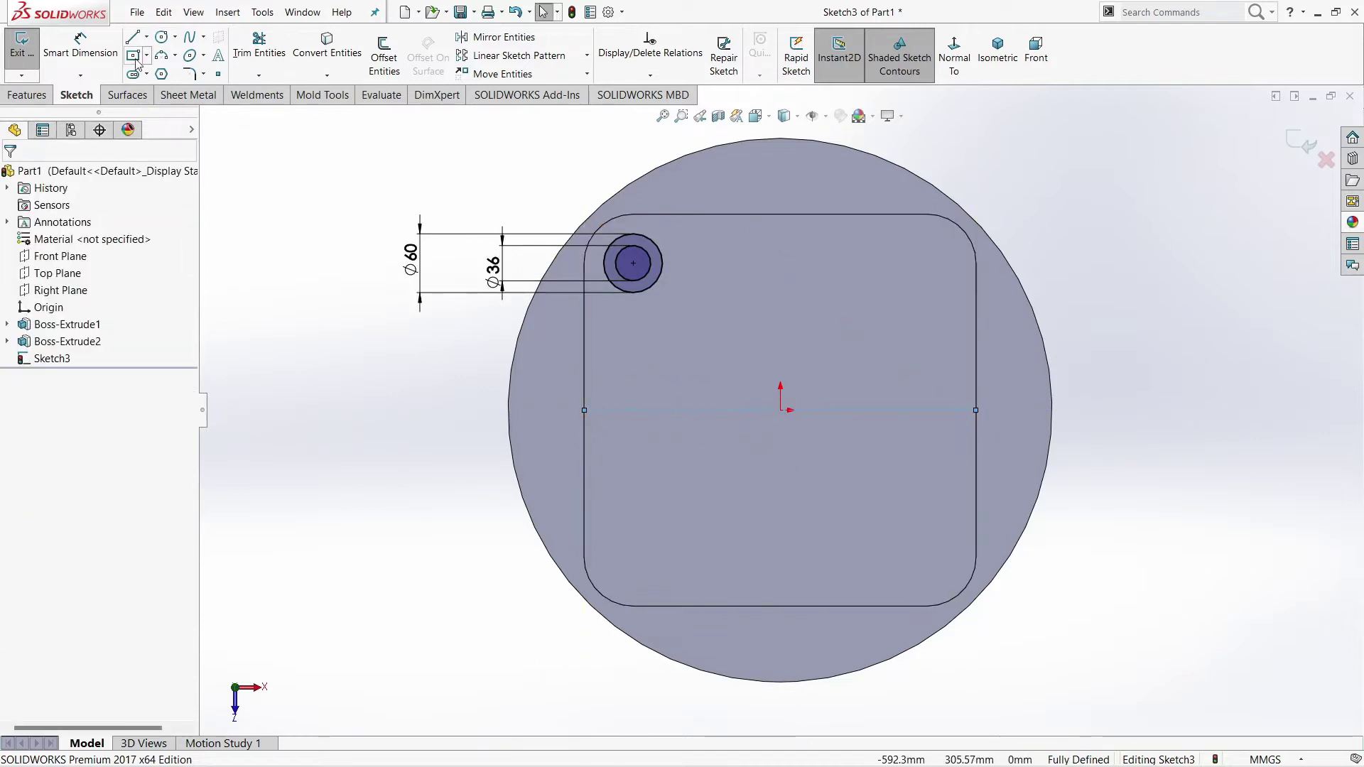
left_click(132, 41)
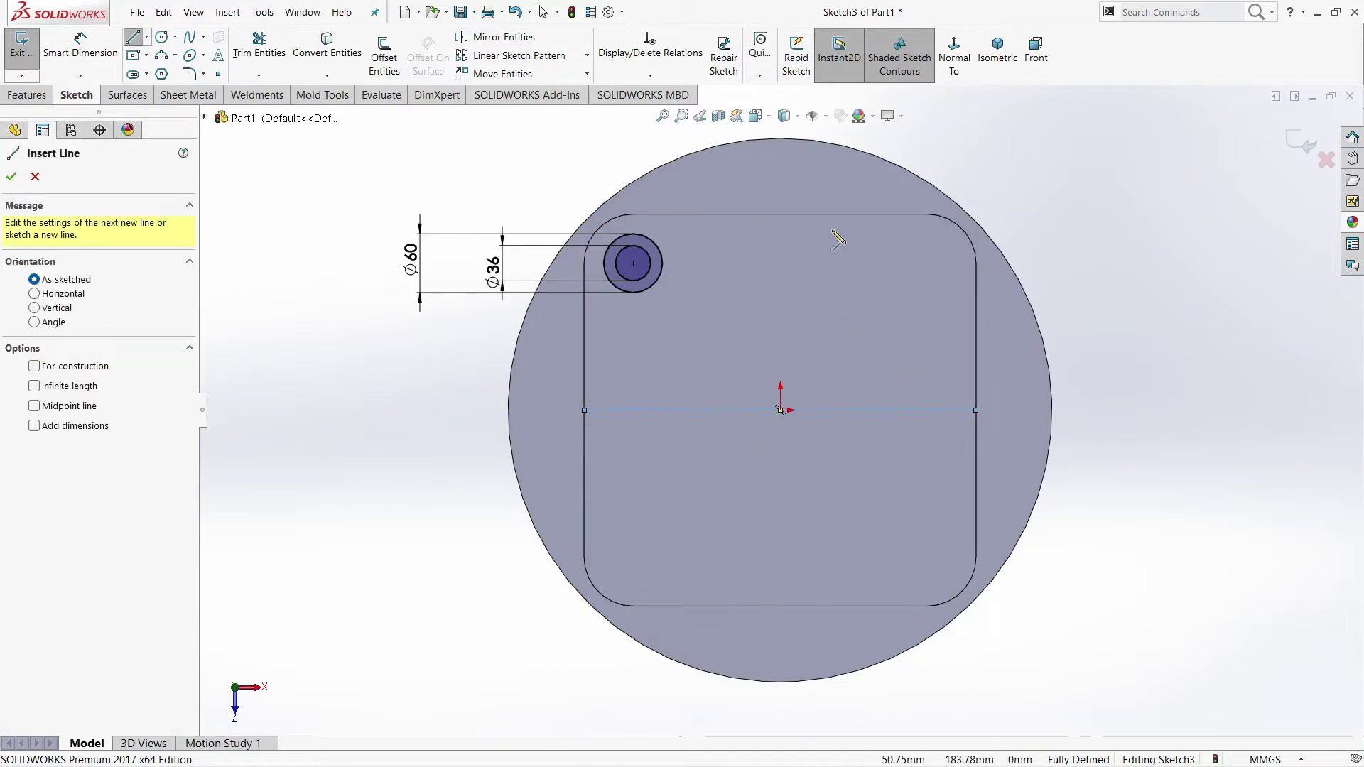
left_click(780, 214)
left_click(780, 606)
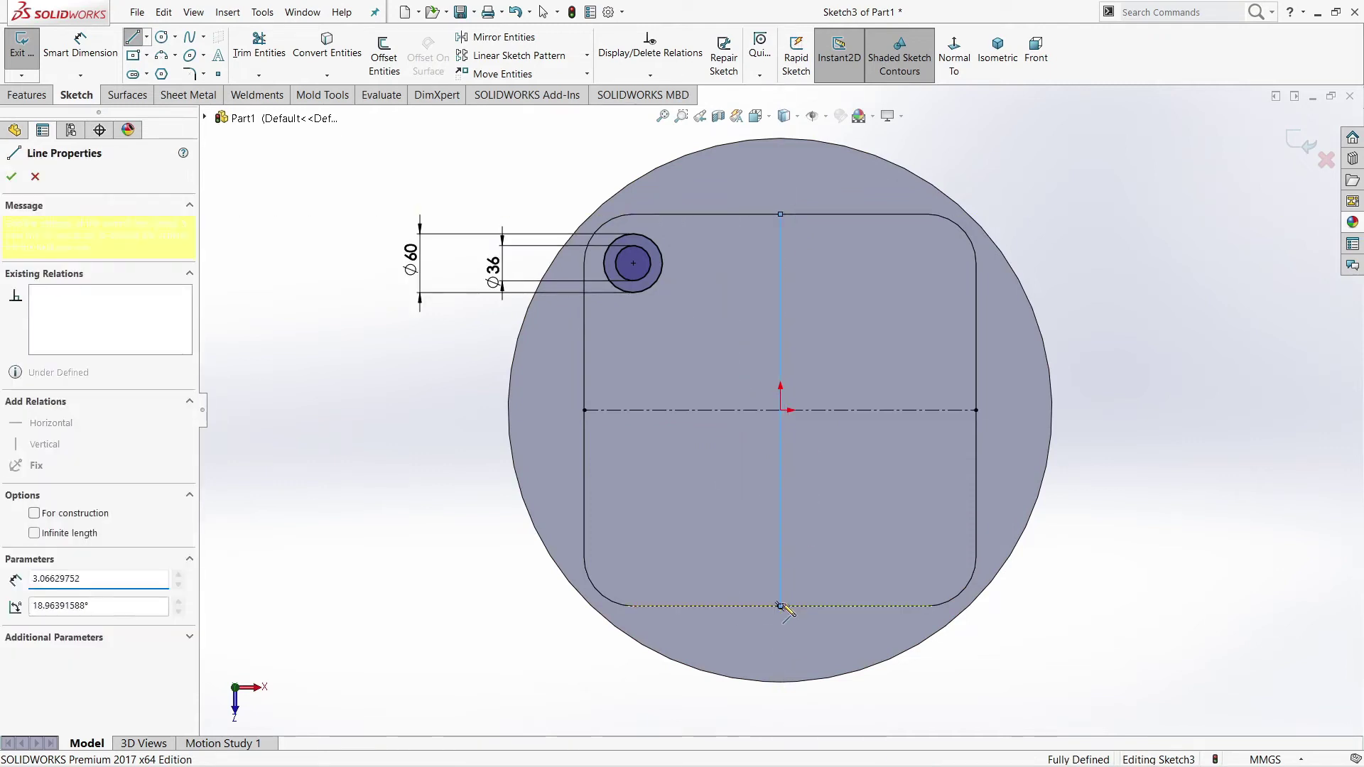
key("Escape")
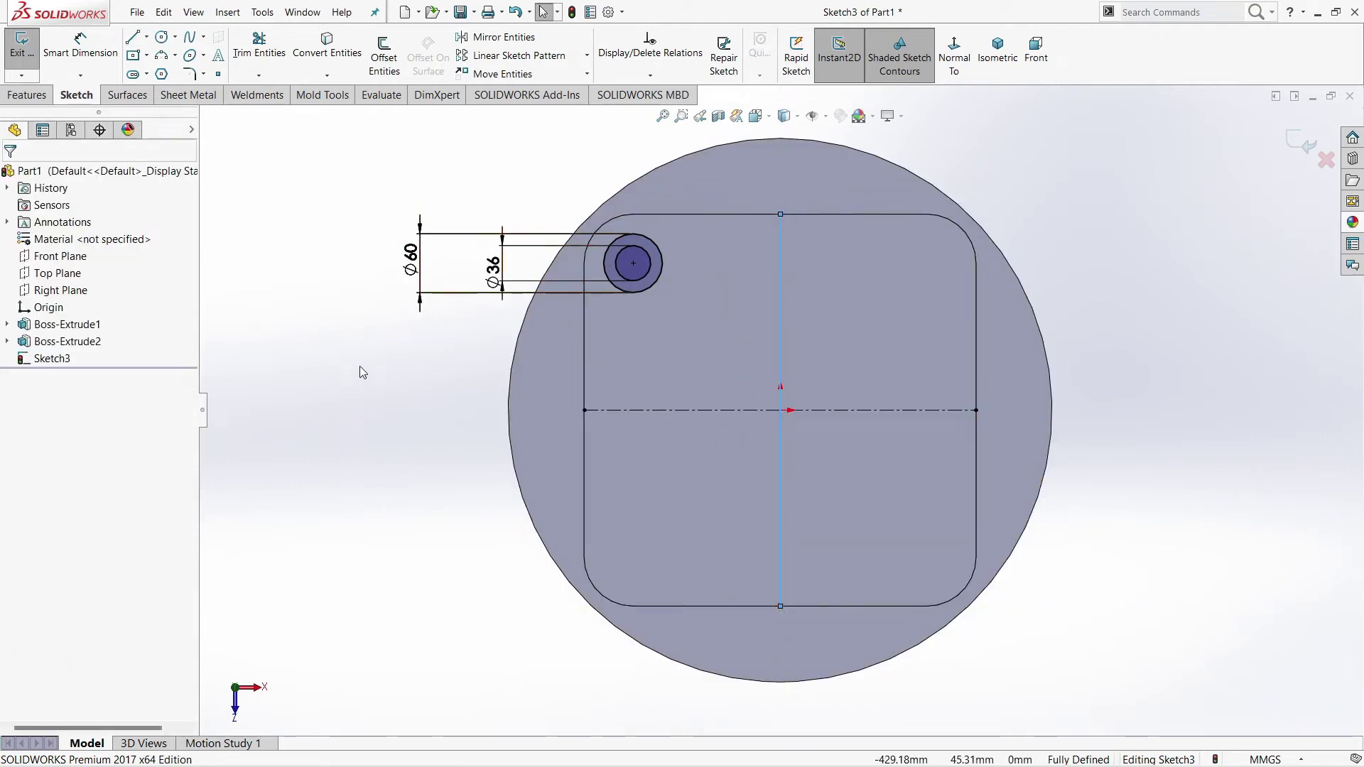
Mirror the top-left circle pair across the horizontal centre line to the bottom-left corner.
left_click(496, 37)
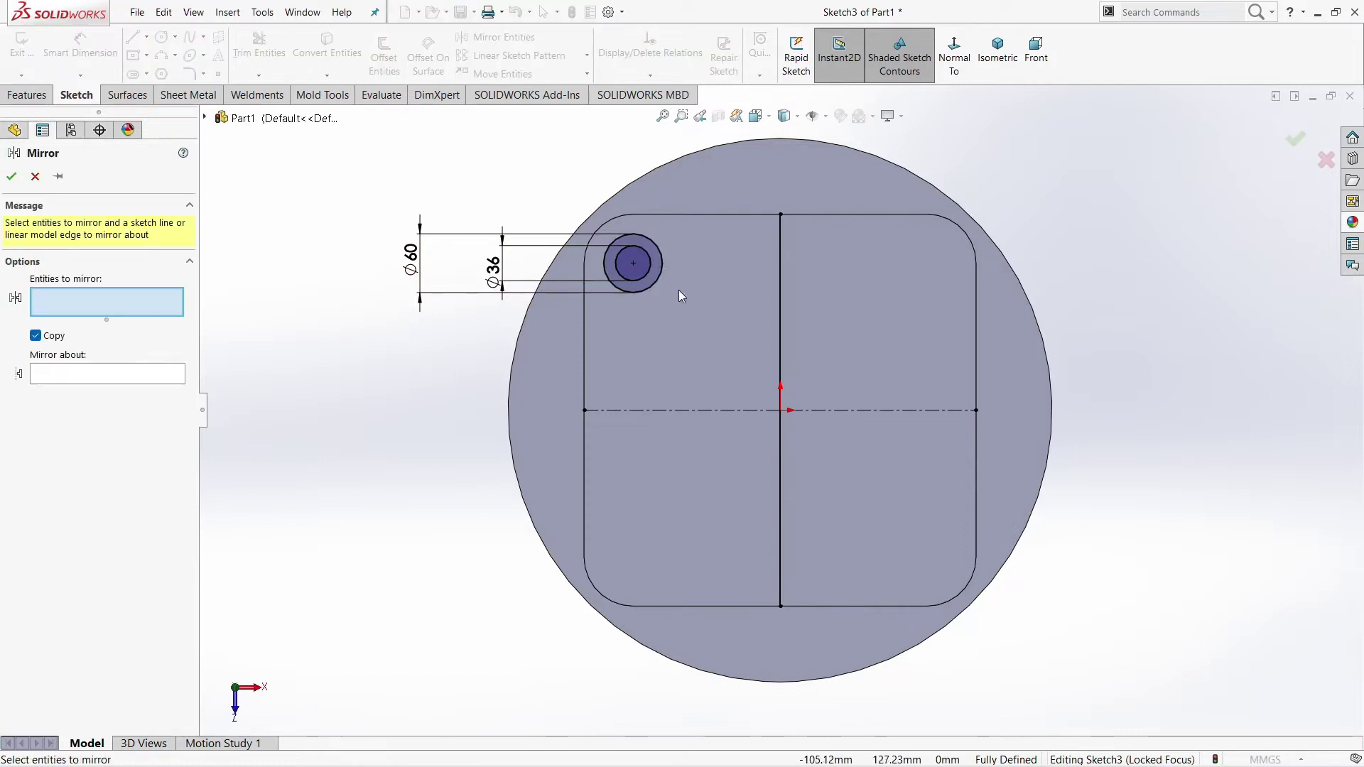
left_click_drag(614, 263, 613, 263)
left_click(130, 392)
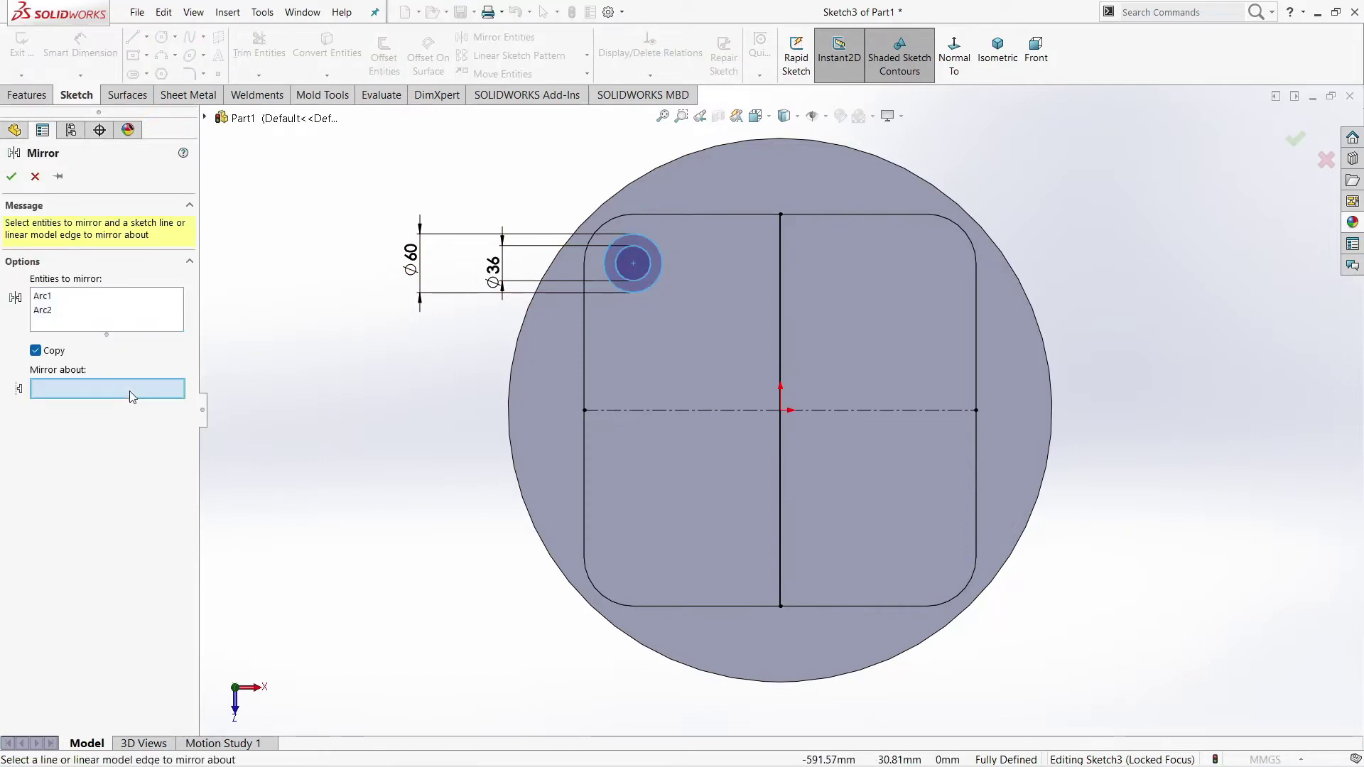
left_click(686, 410)
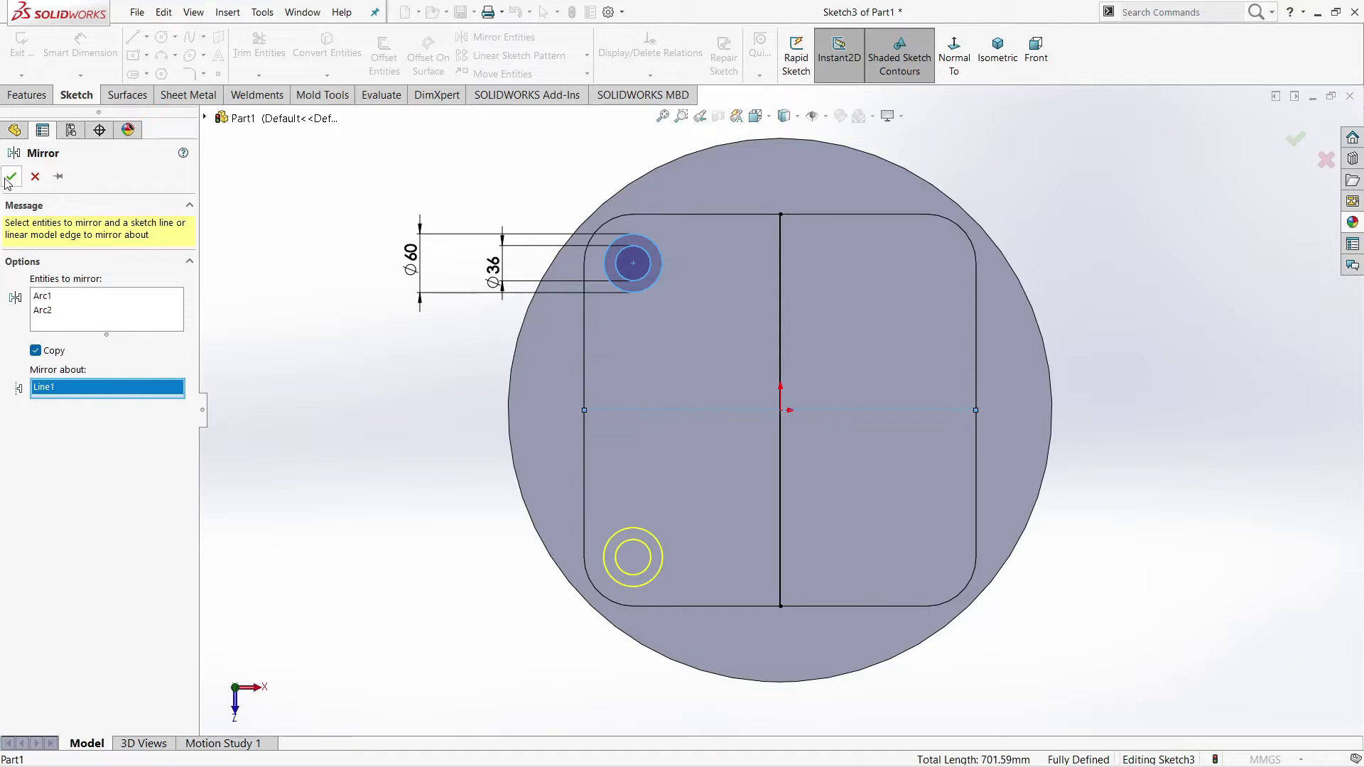
key("Return")
Mirror both left circle pairs across the vertical line into the right-hand corners.
left_click(495, 37)
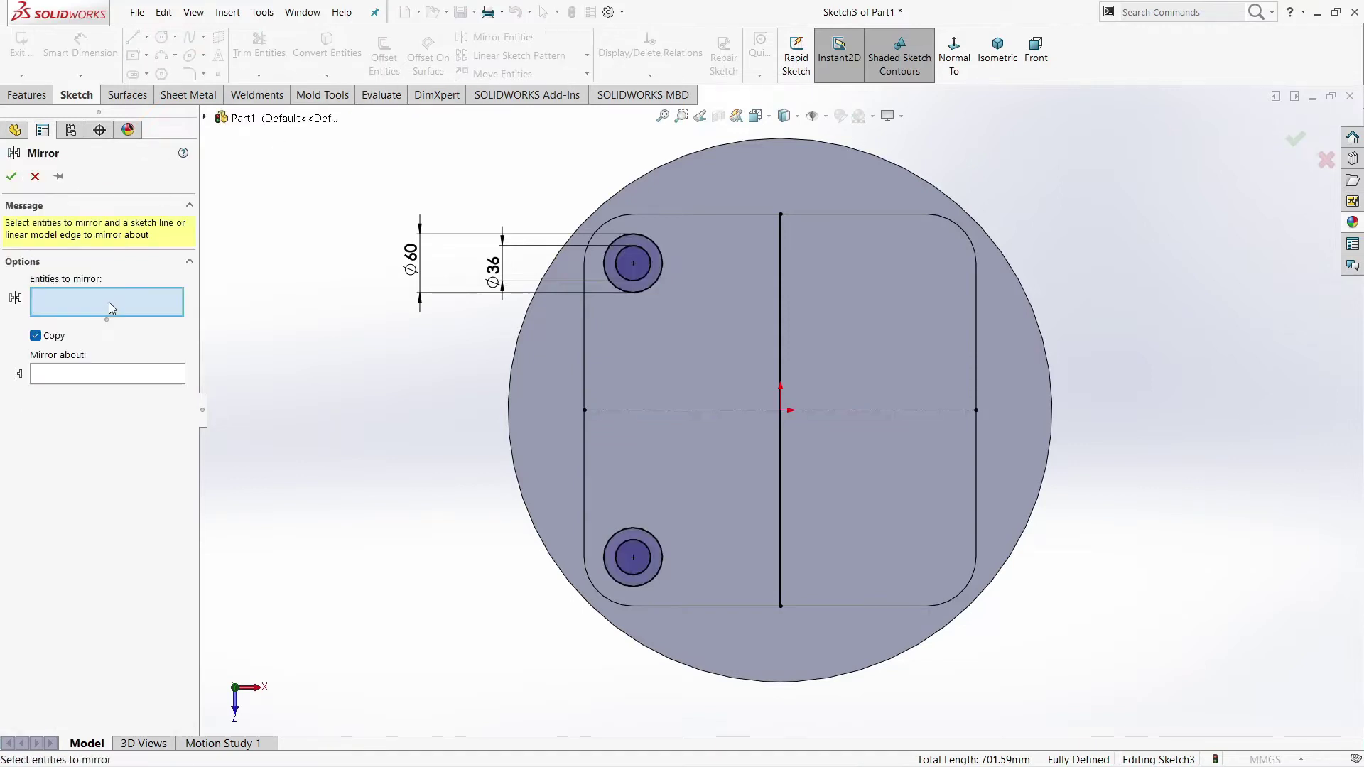
left_click_drag(645, 547, 620, 486)
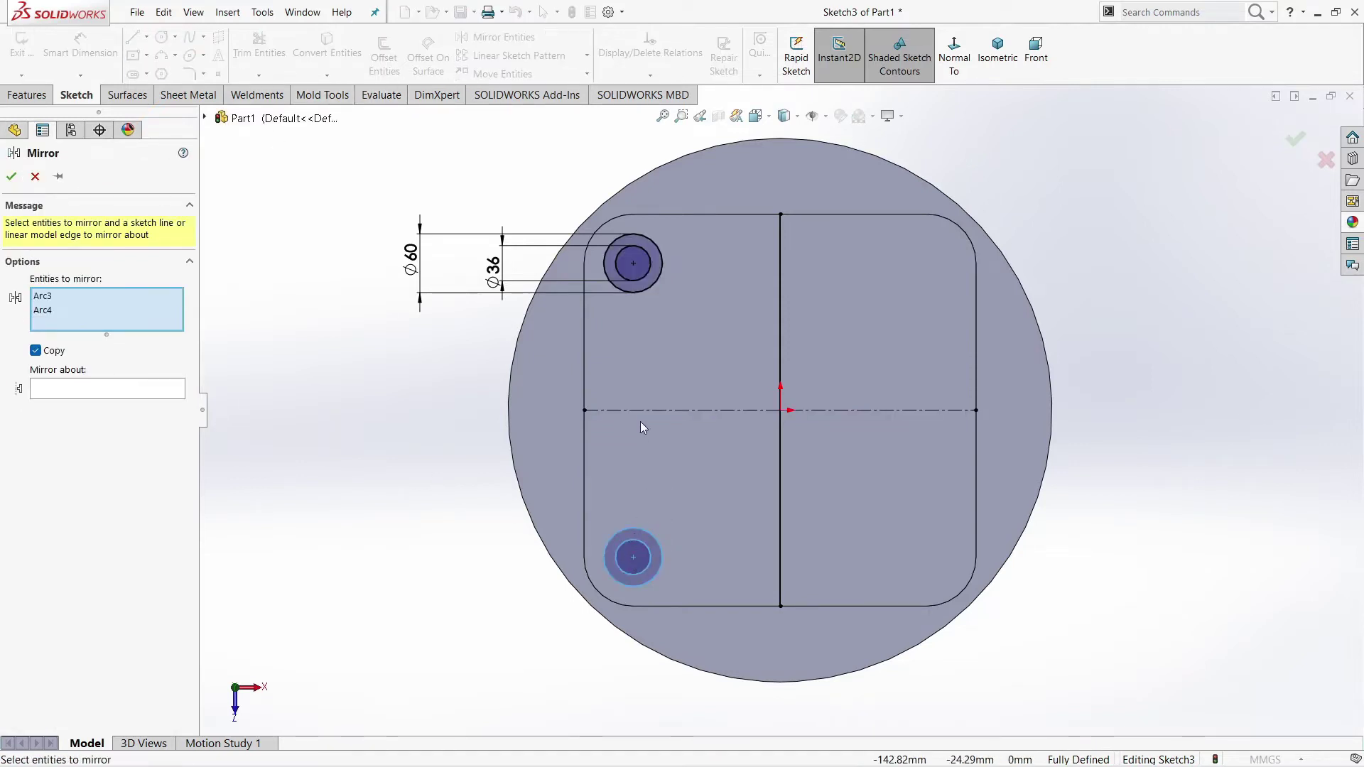
left_click(640, 267)
left_click(66, 418)
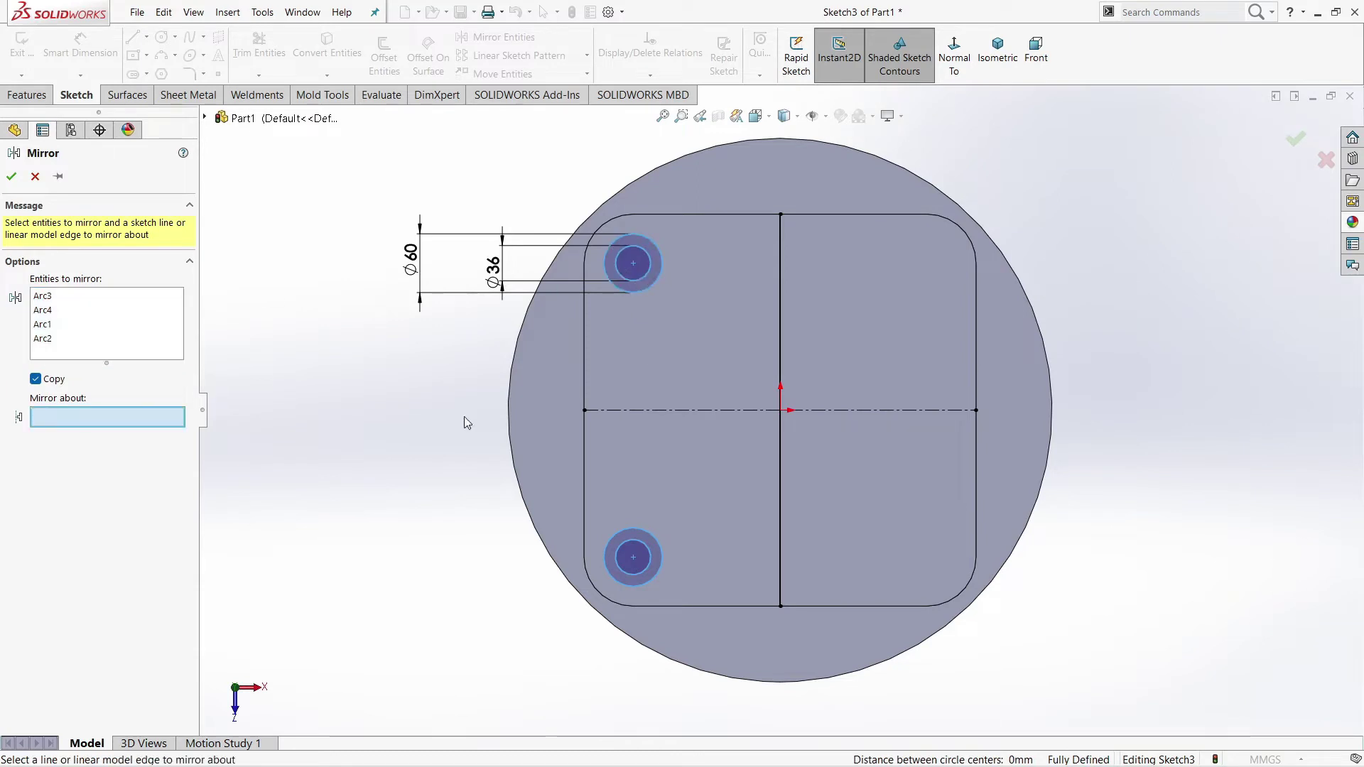
left_click(781, 353)
key("Return")
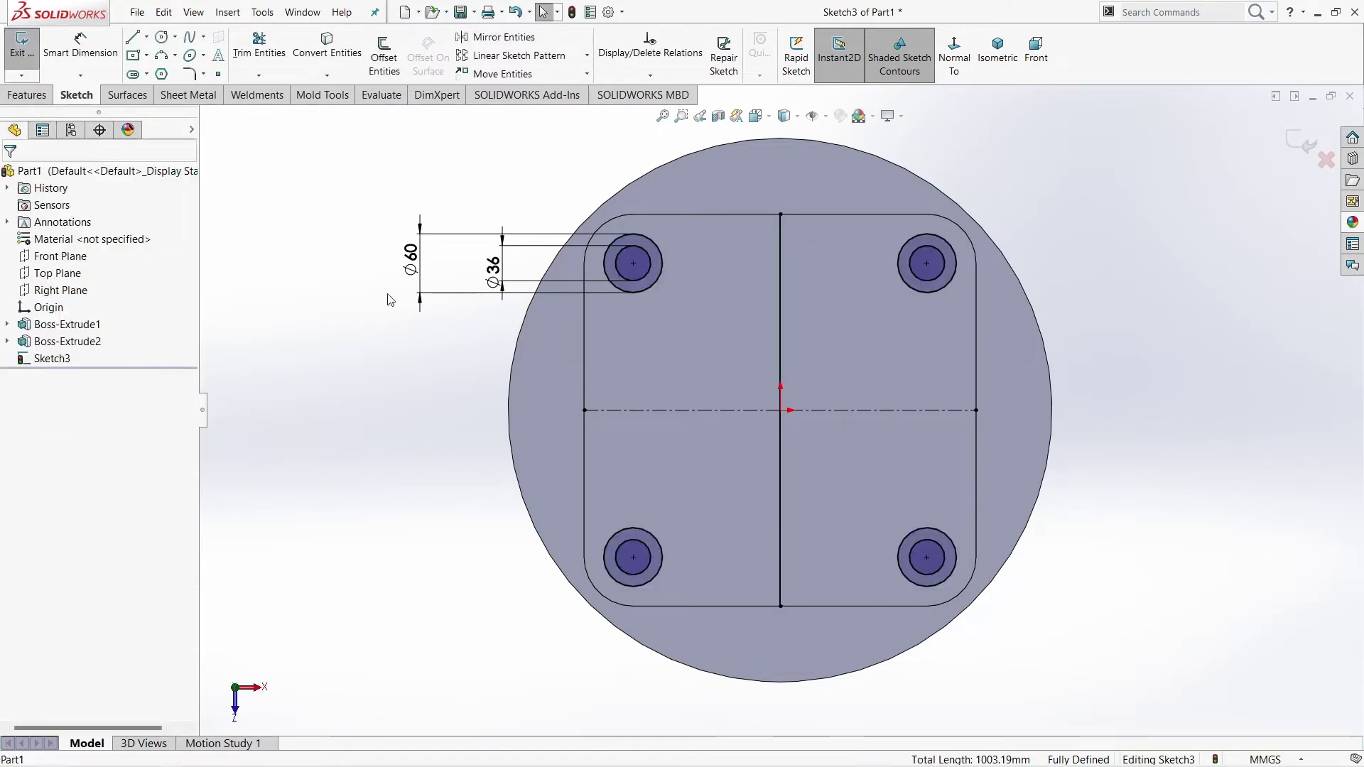
left_click(778, 308)
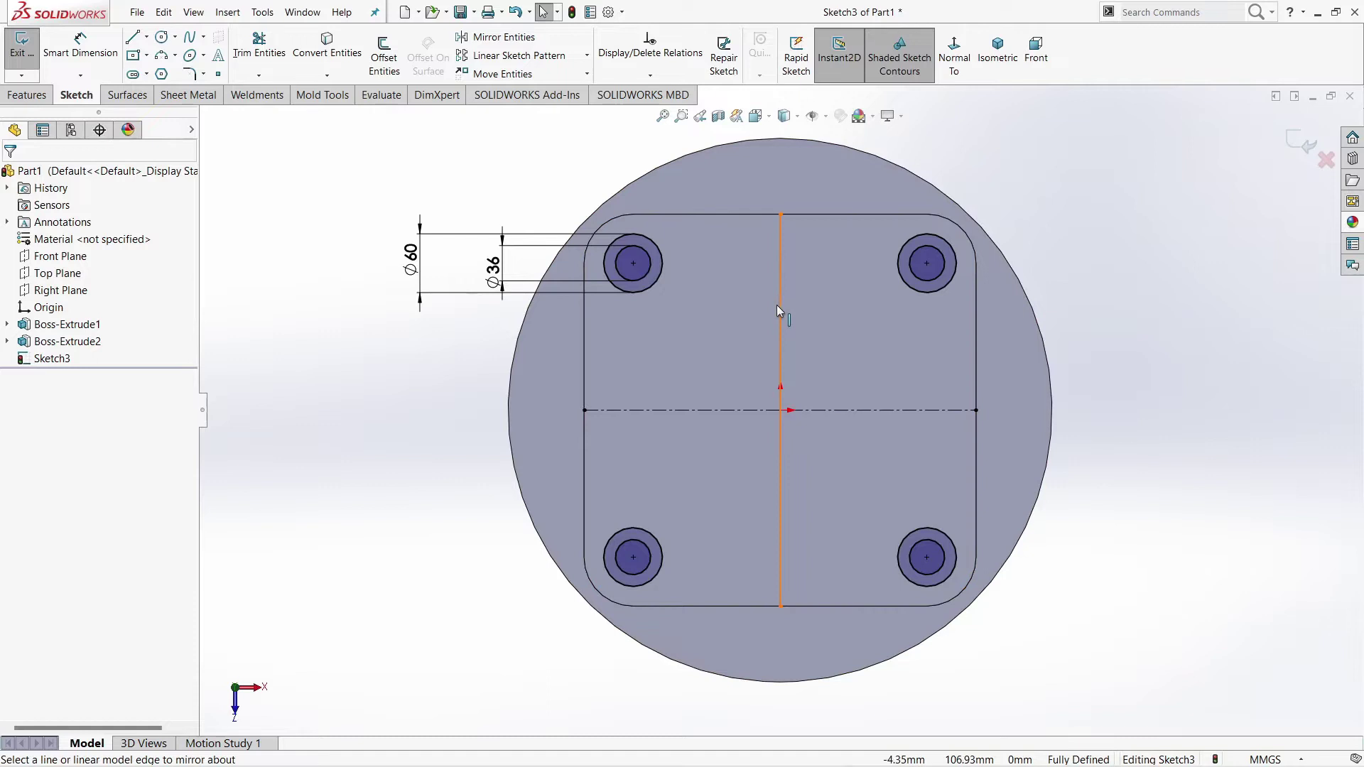
left_click(421, 438)
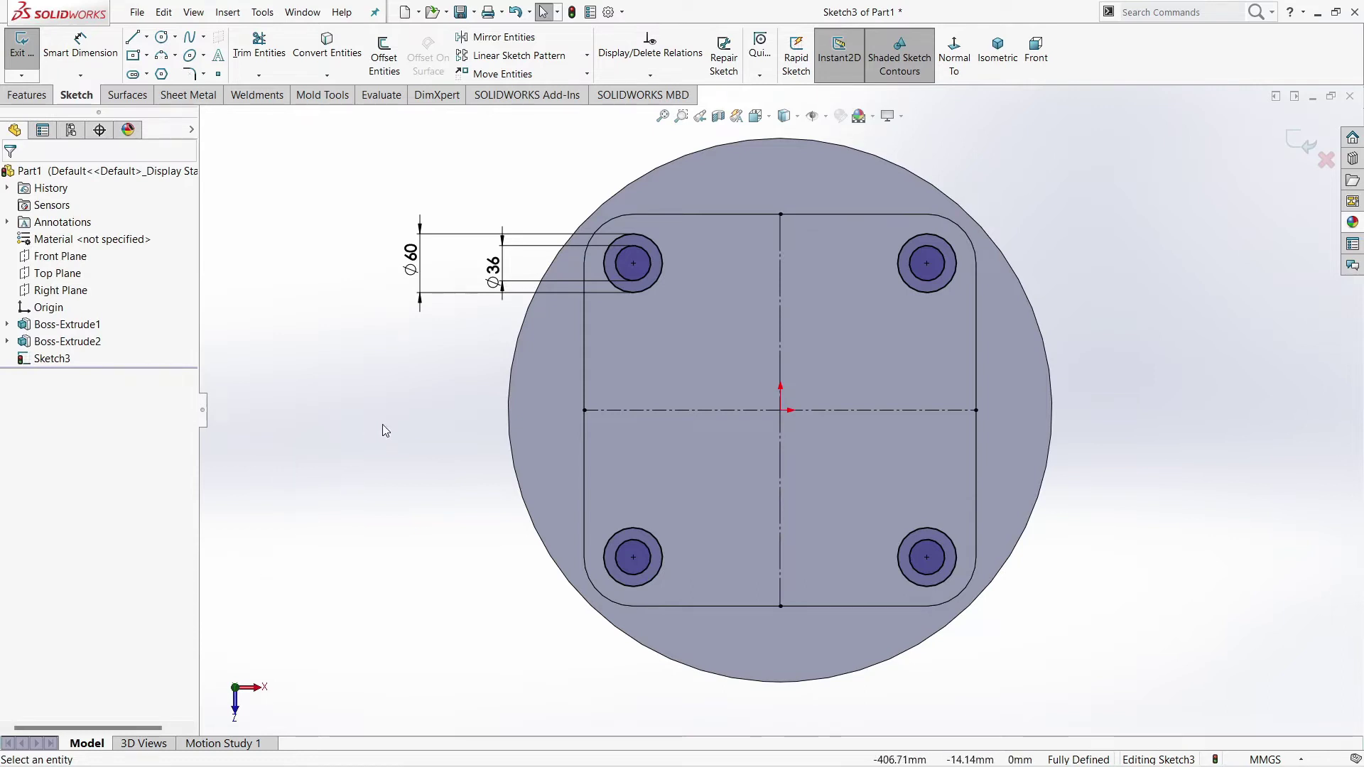
Extrude-cut the four corner circle pairs 15 mm deep as Cut-Extrude1.
left_click(27, 95)
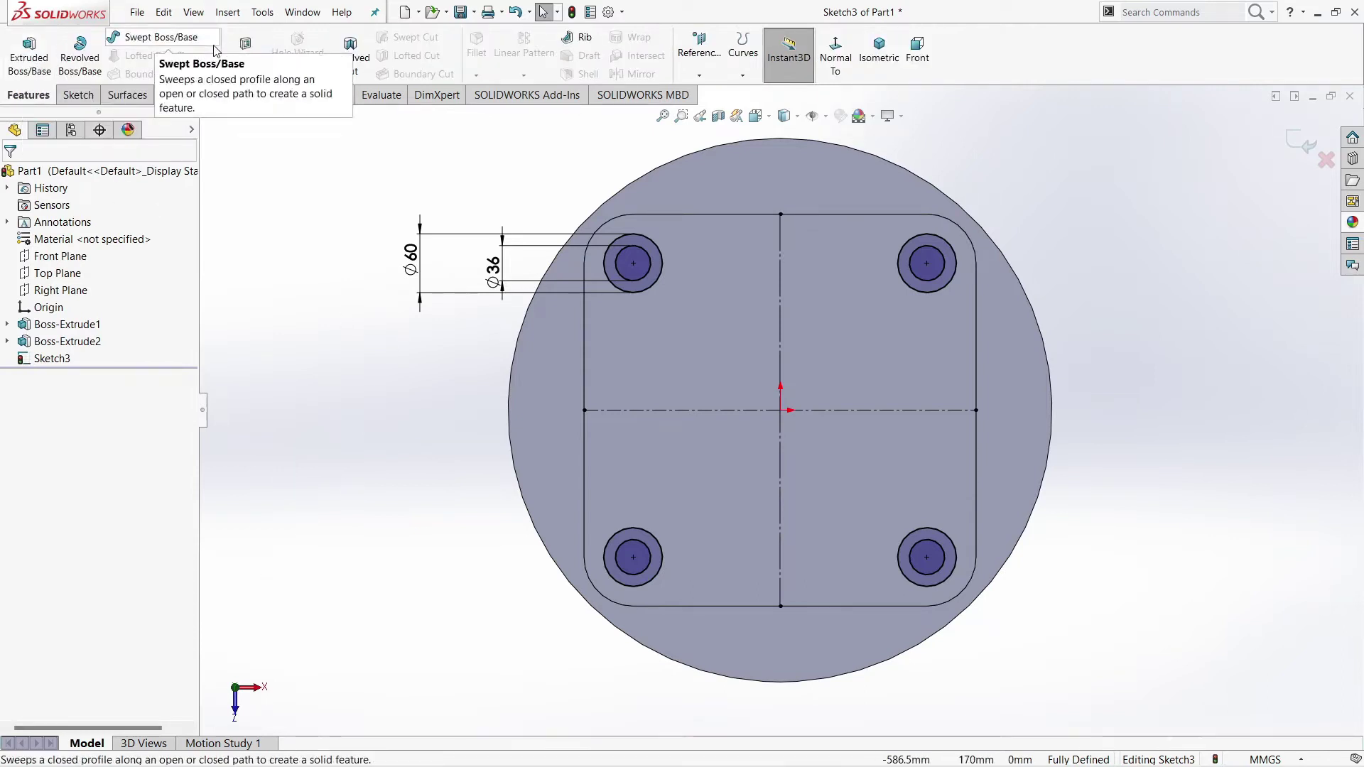
left_click(245, 56)
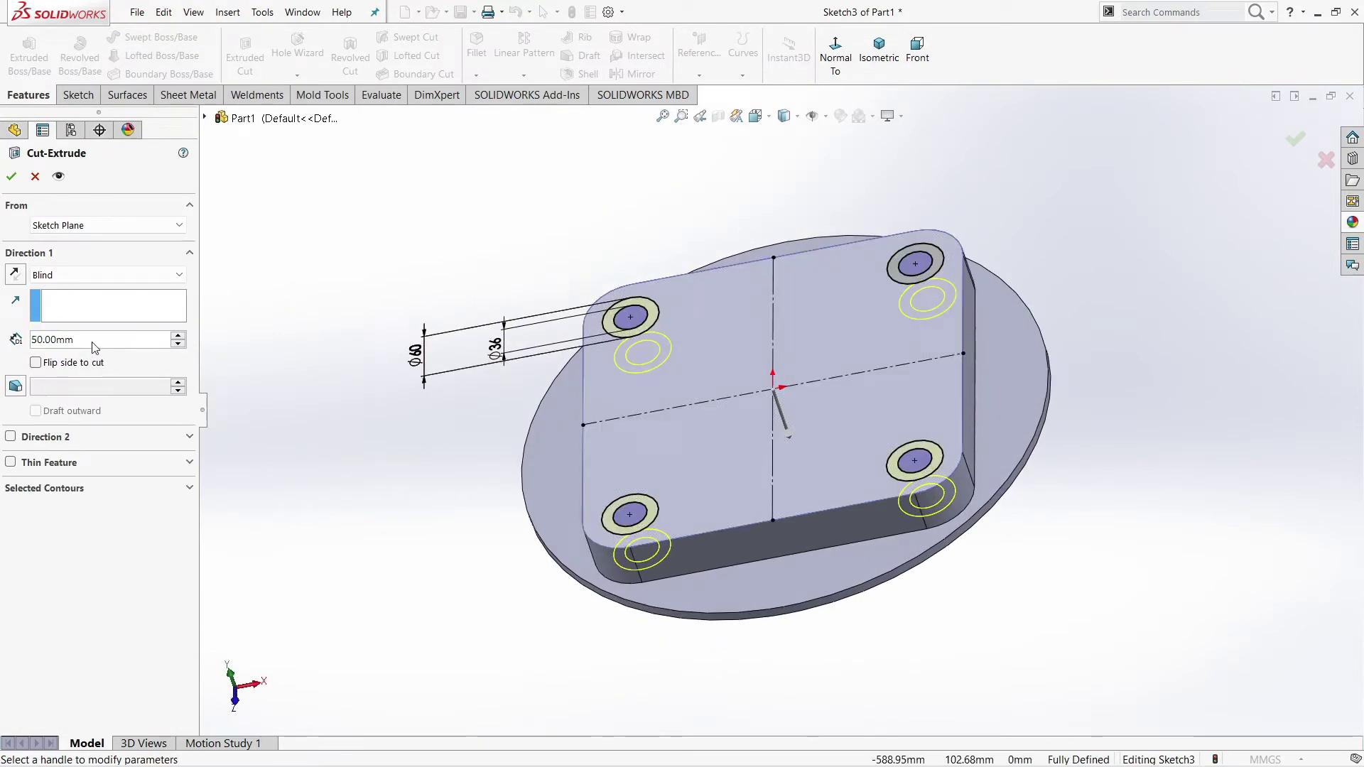
type("5")
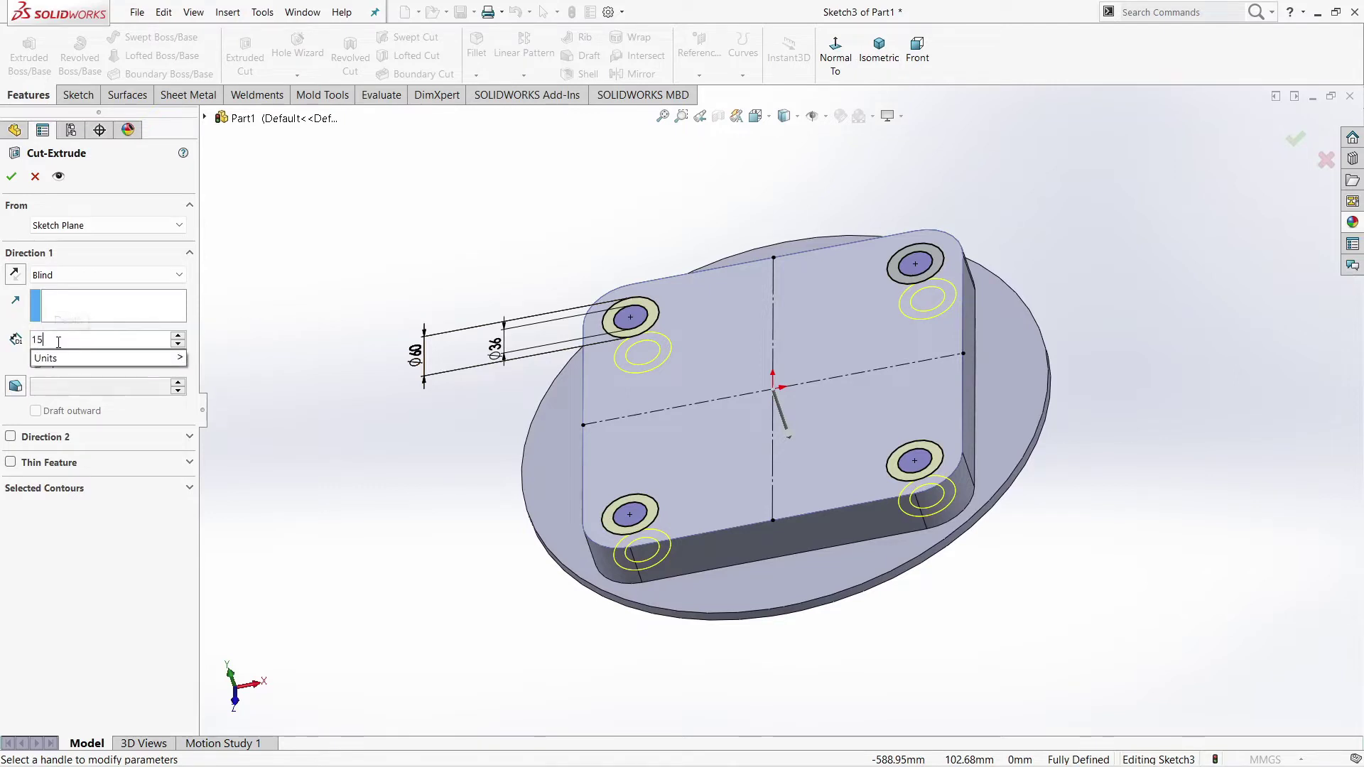
key("Return")
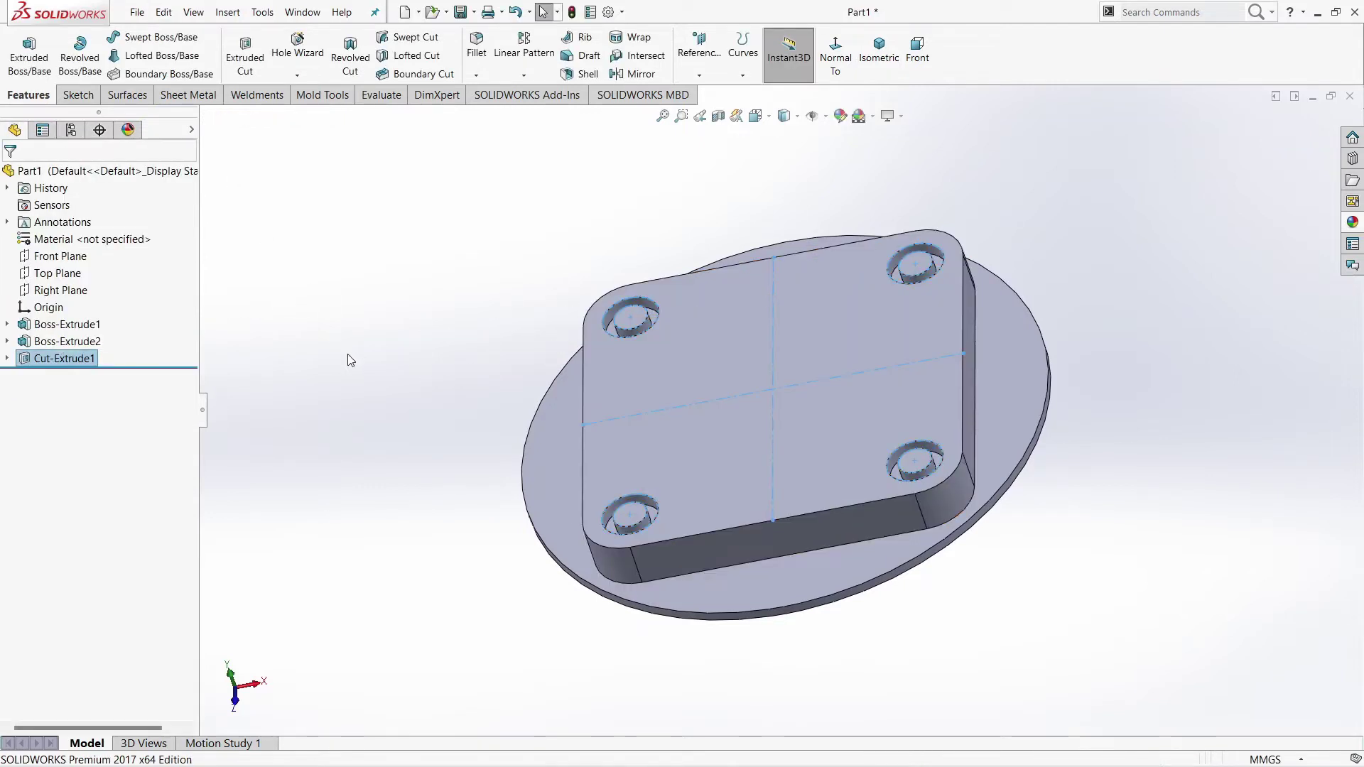
left_click(273, 379)
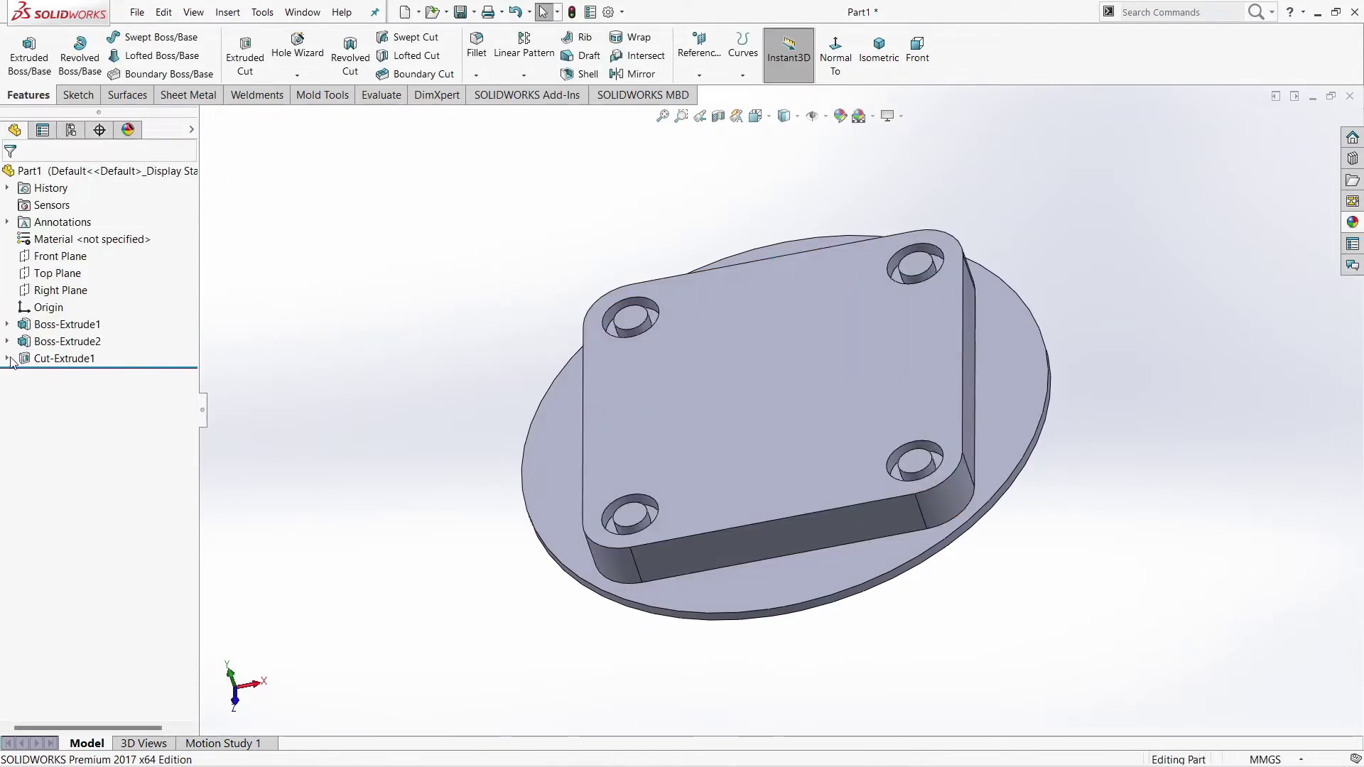
Start a new extruded cut from Sketch3 and clear its selected contours.
left_click(629, 525)
left_click(417, 498)
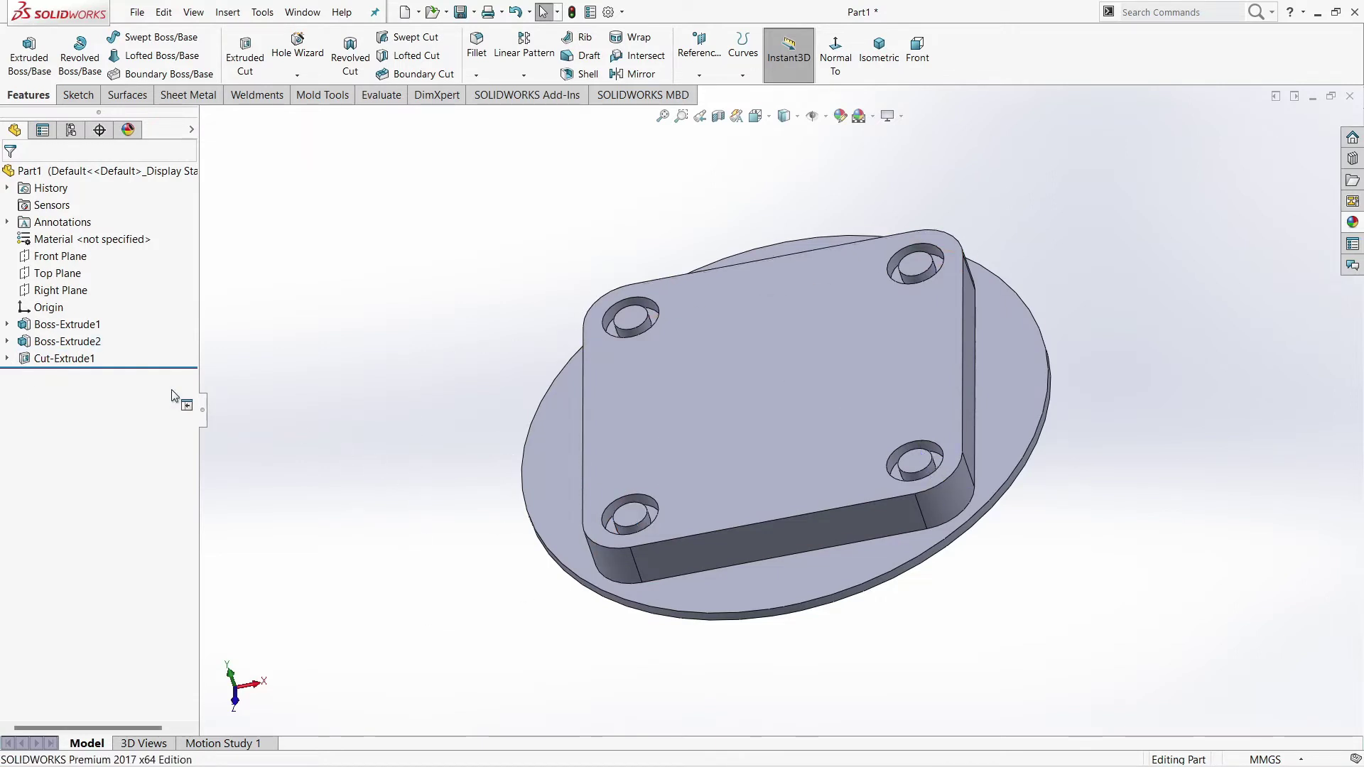
left_click(7, 358)
left_click(64, 375)
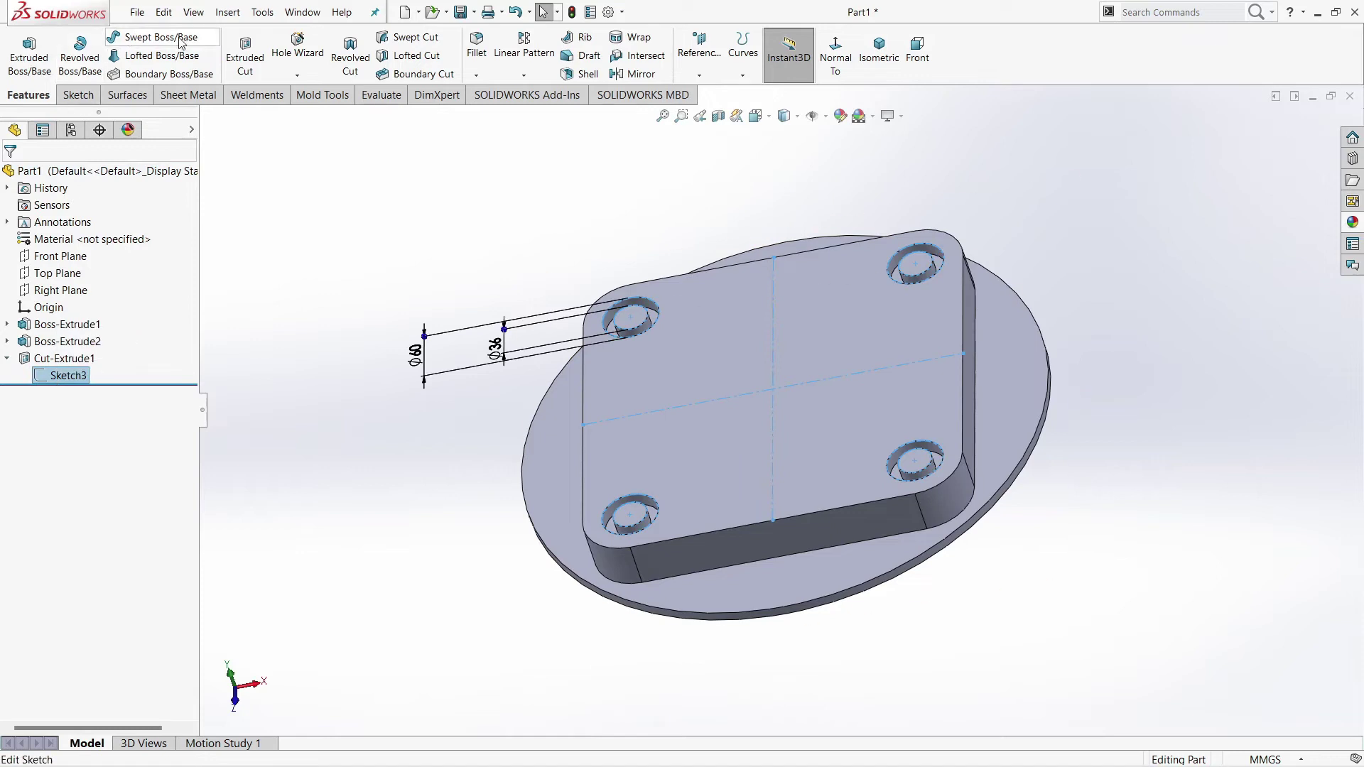
left_click(245, 57)
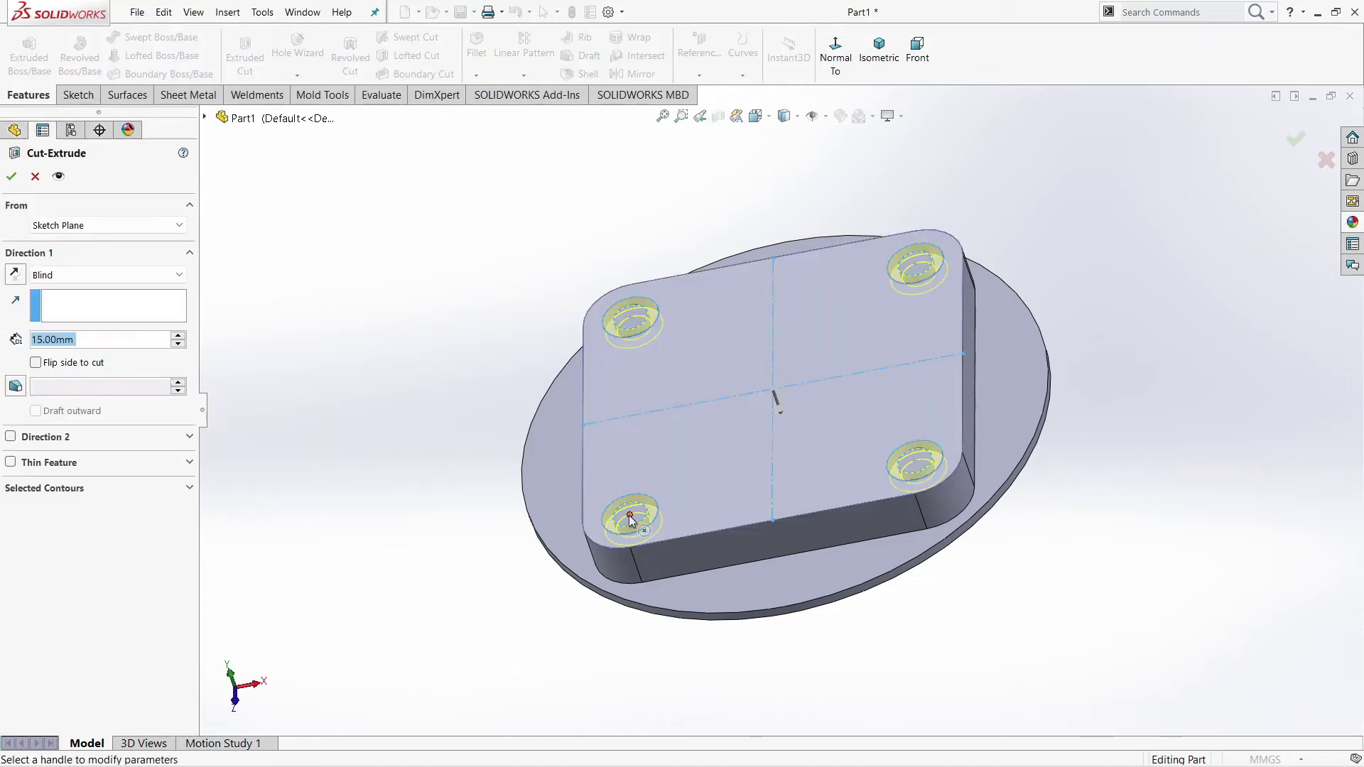
left_click(107, 488)
right_click(121, 506)
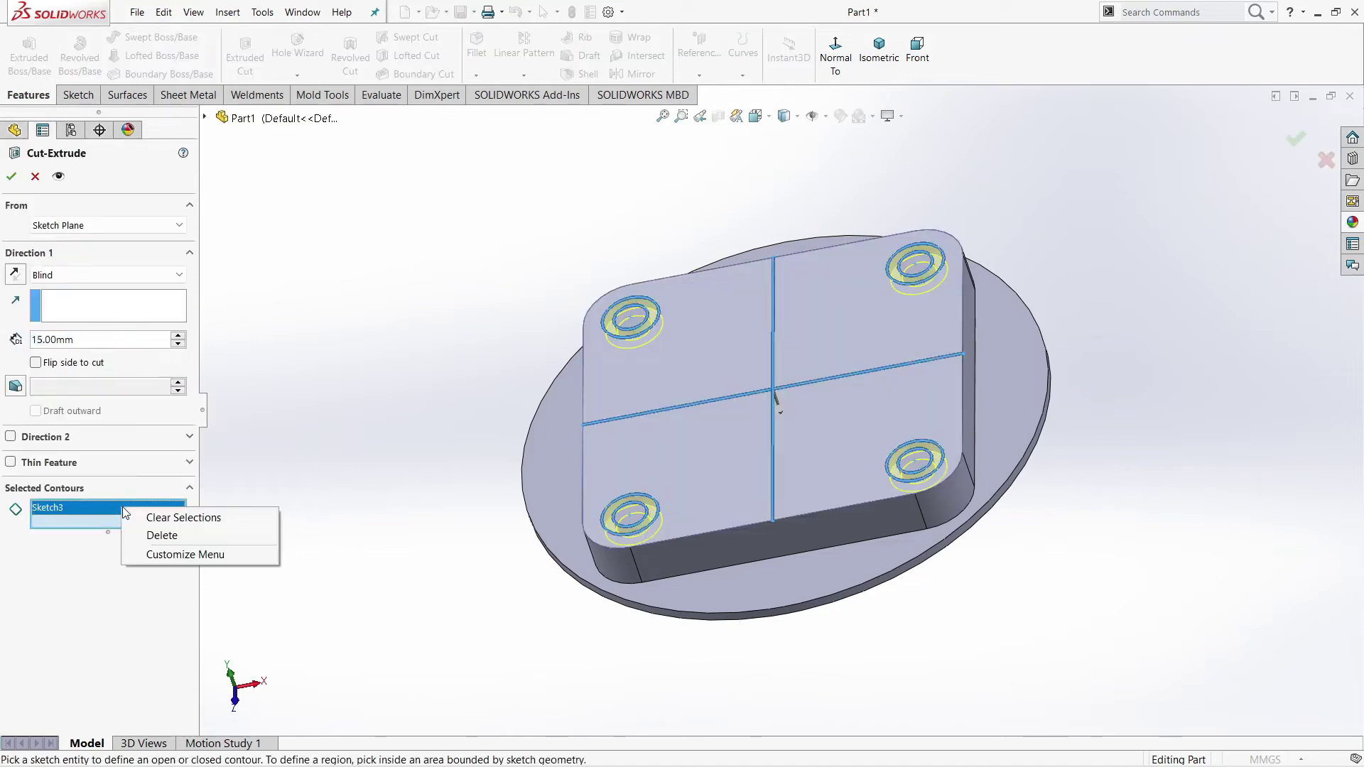
left_click(183, 518)
Cut the four inner Ø36 hole regions Through All as Cut-Extrude2.
left_click(628, 519)
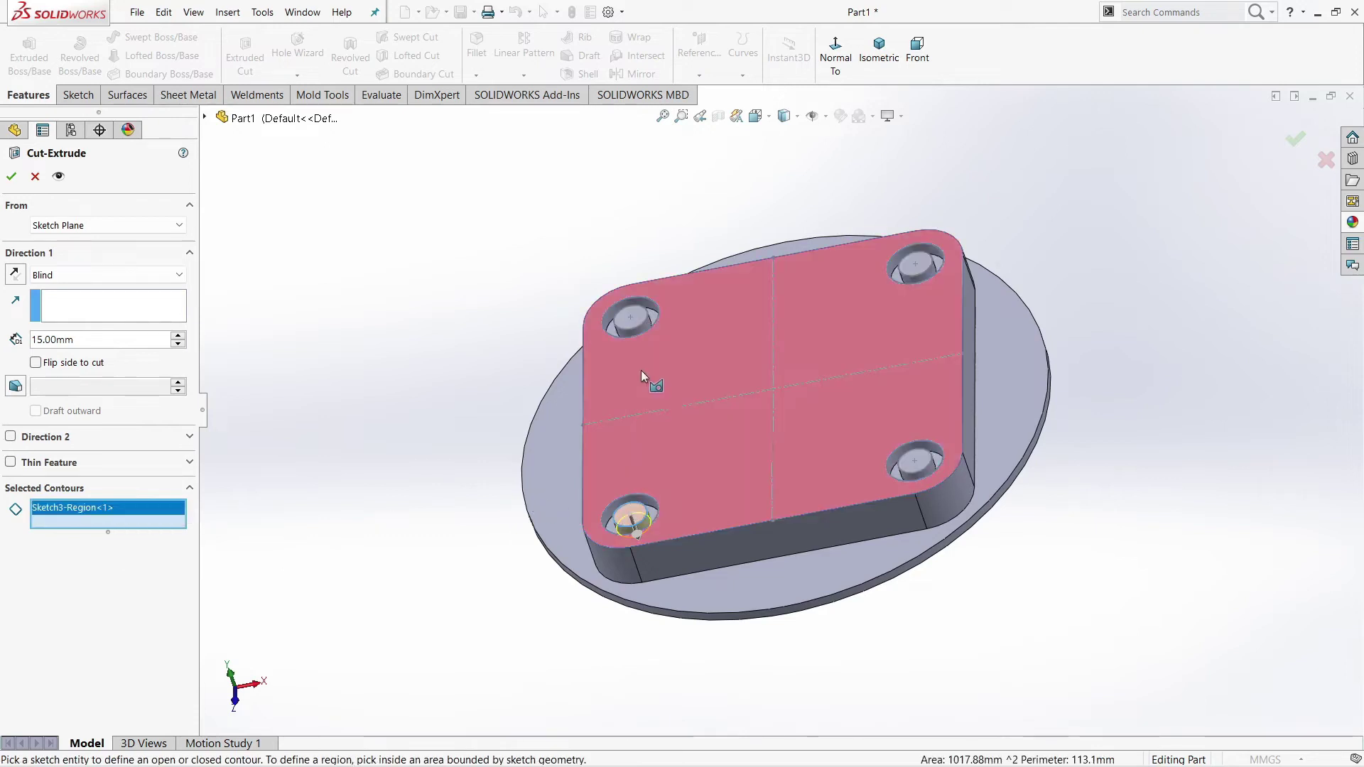
left_click(633, 319)
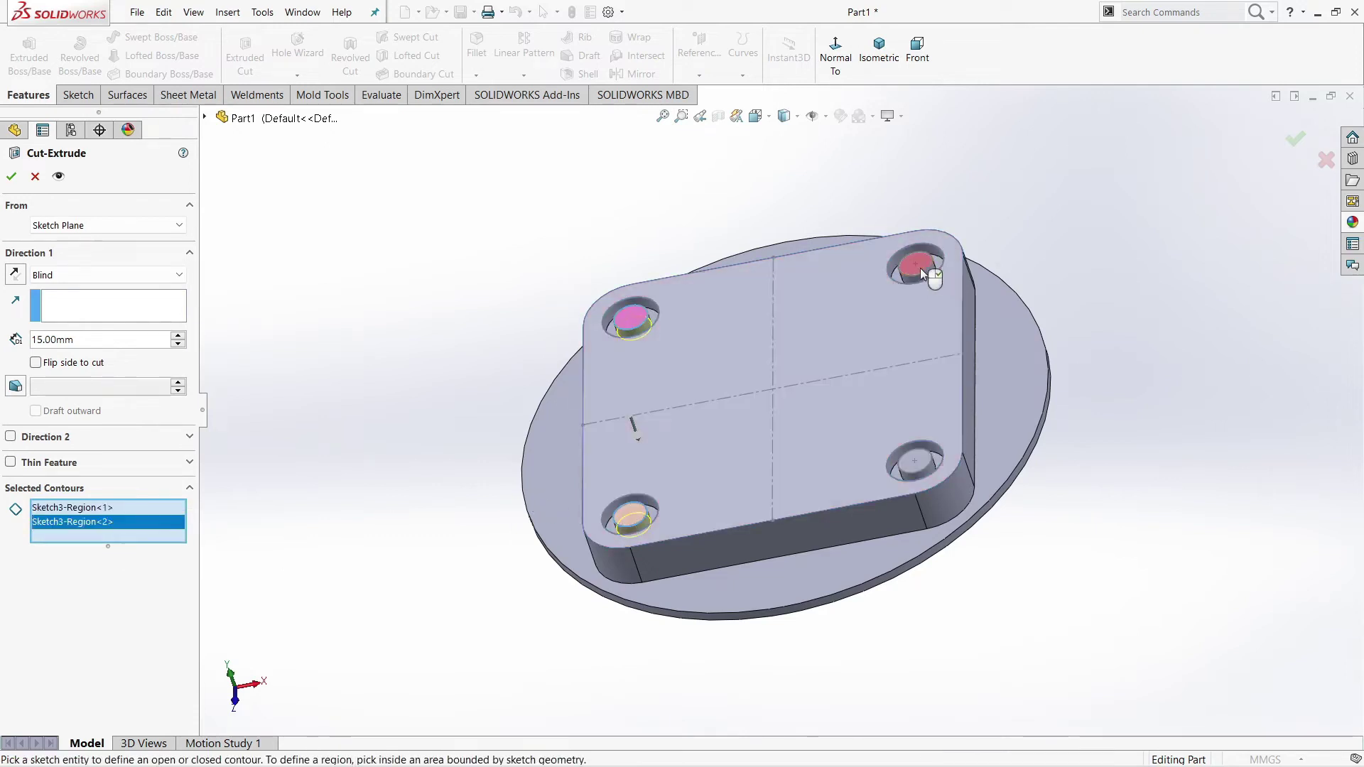
left_click(919, 270)
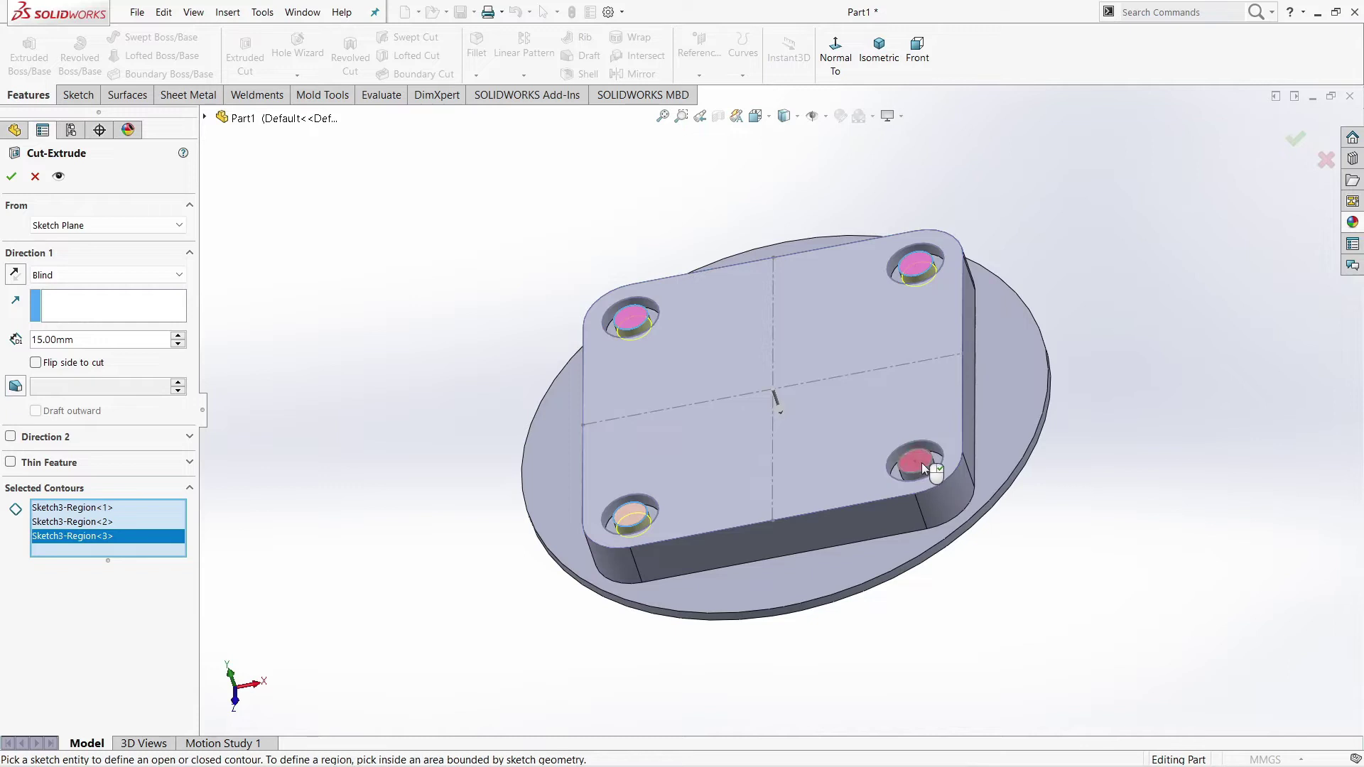
left_click(917, 463)
left_click(34, 277)
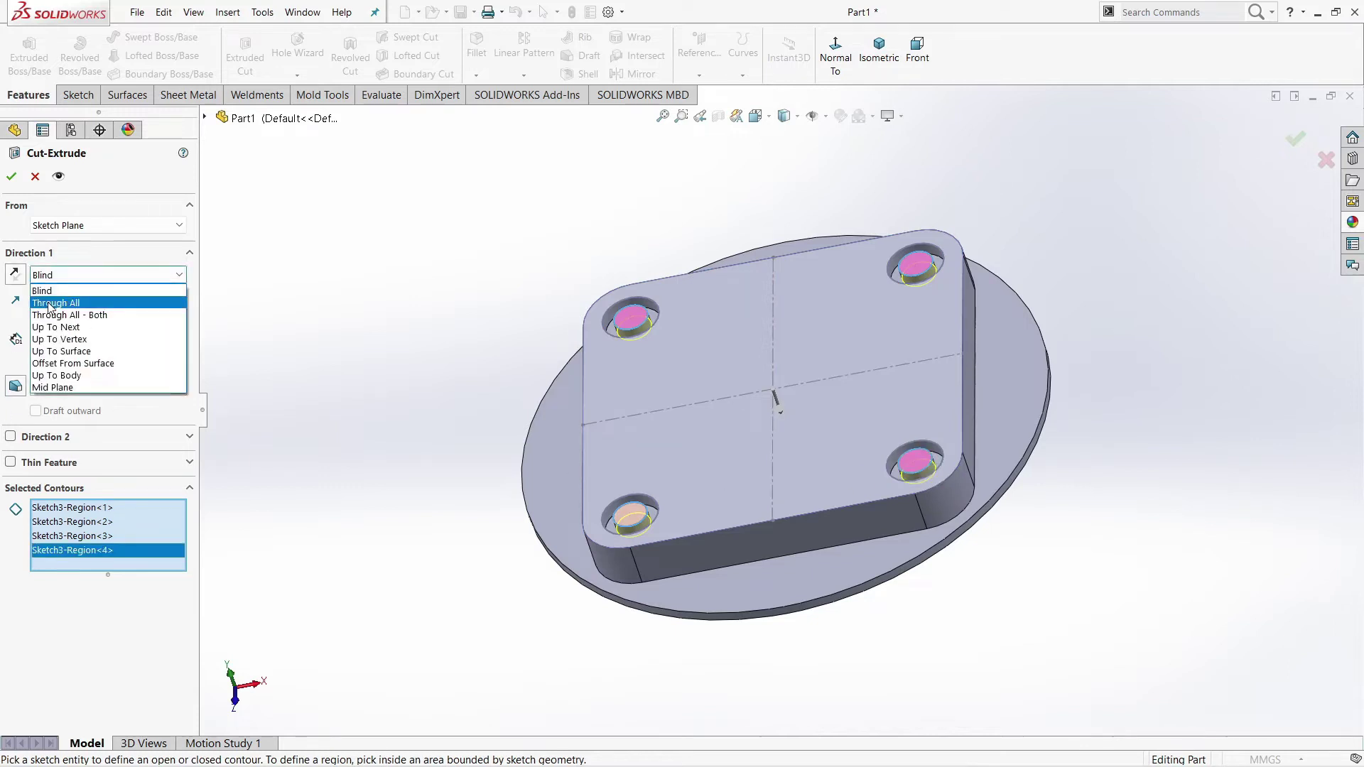
left_click(43, 294)
left_click(11, 179)
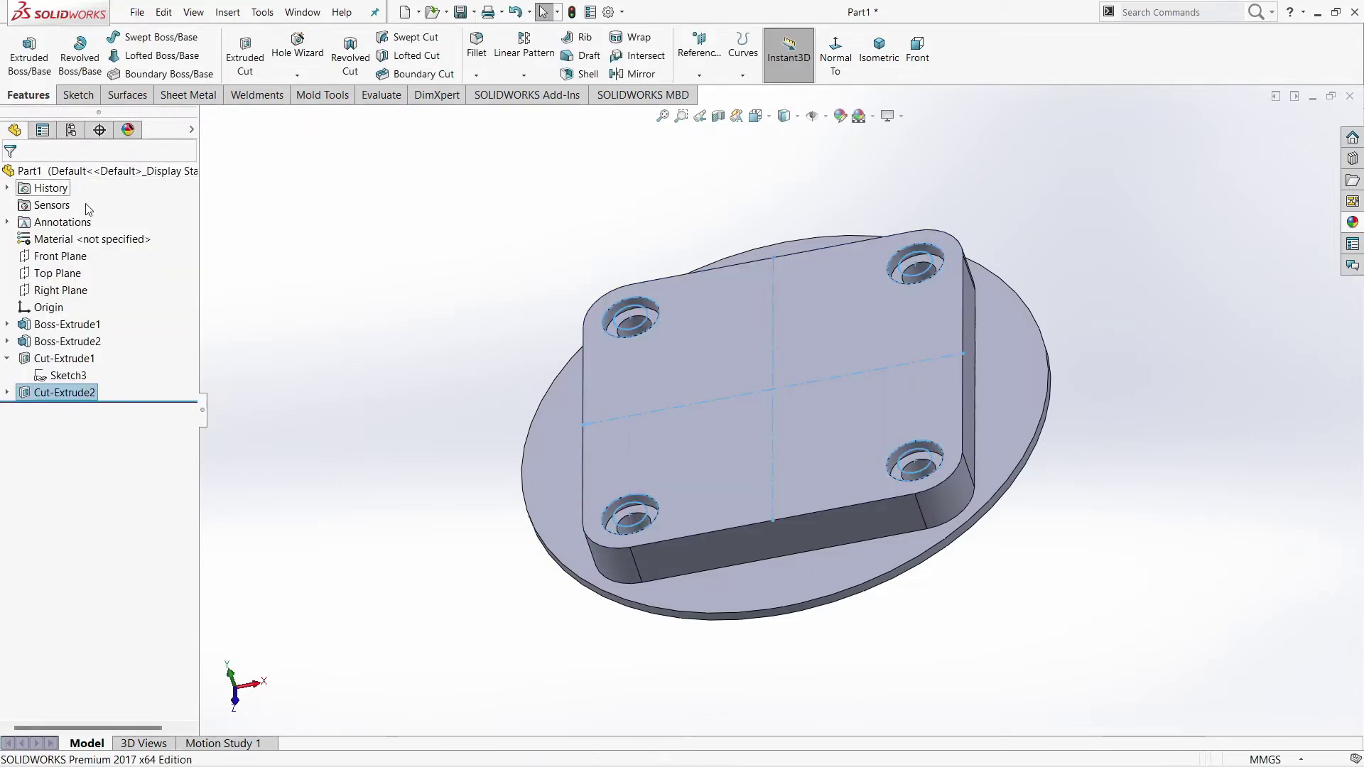
Sketch a circle centred on the origin on the square boss's top face.
middle_click_drag(540, 483, 513, 435)
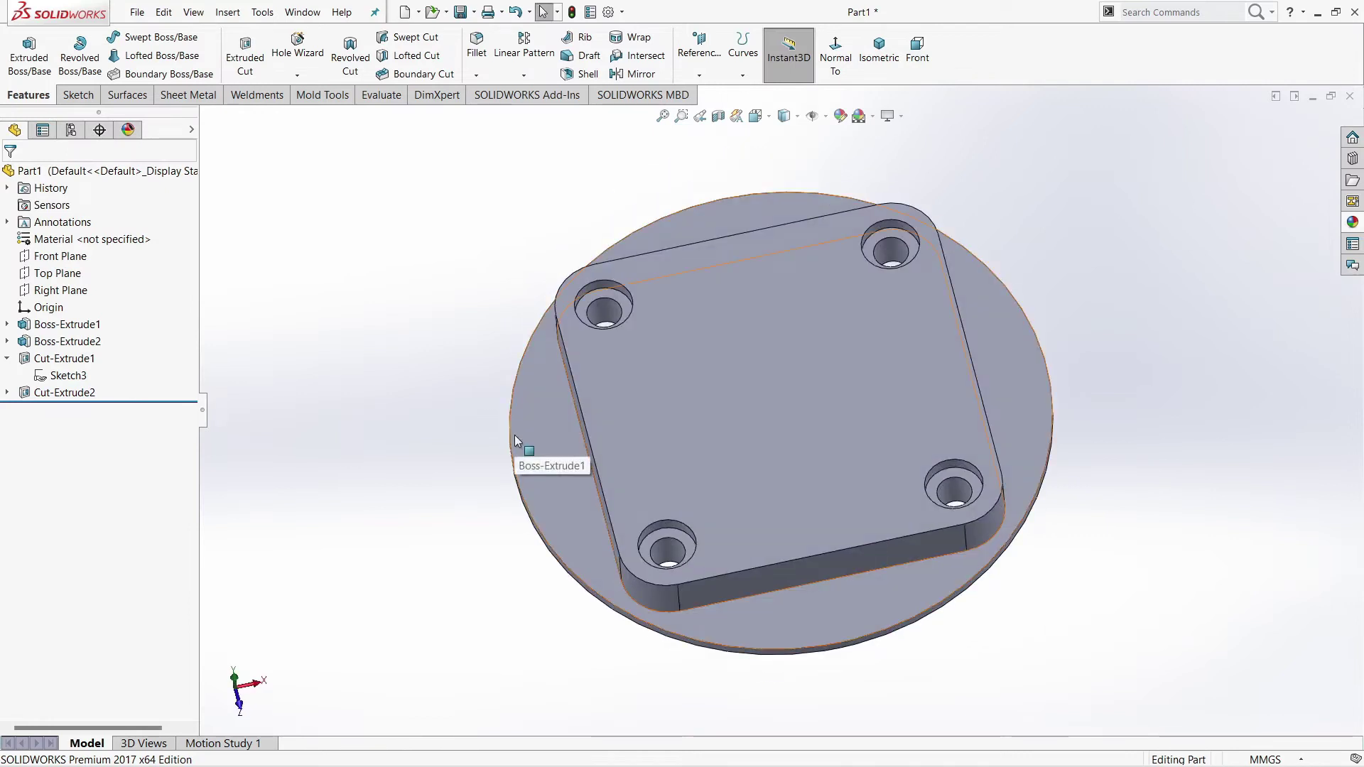
left_click(705, 399)
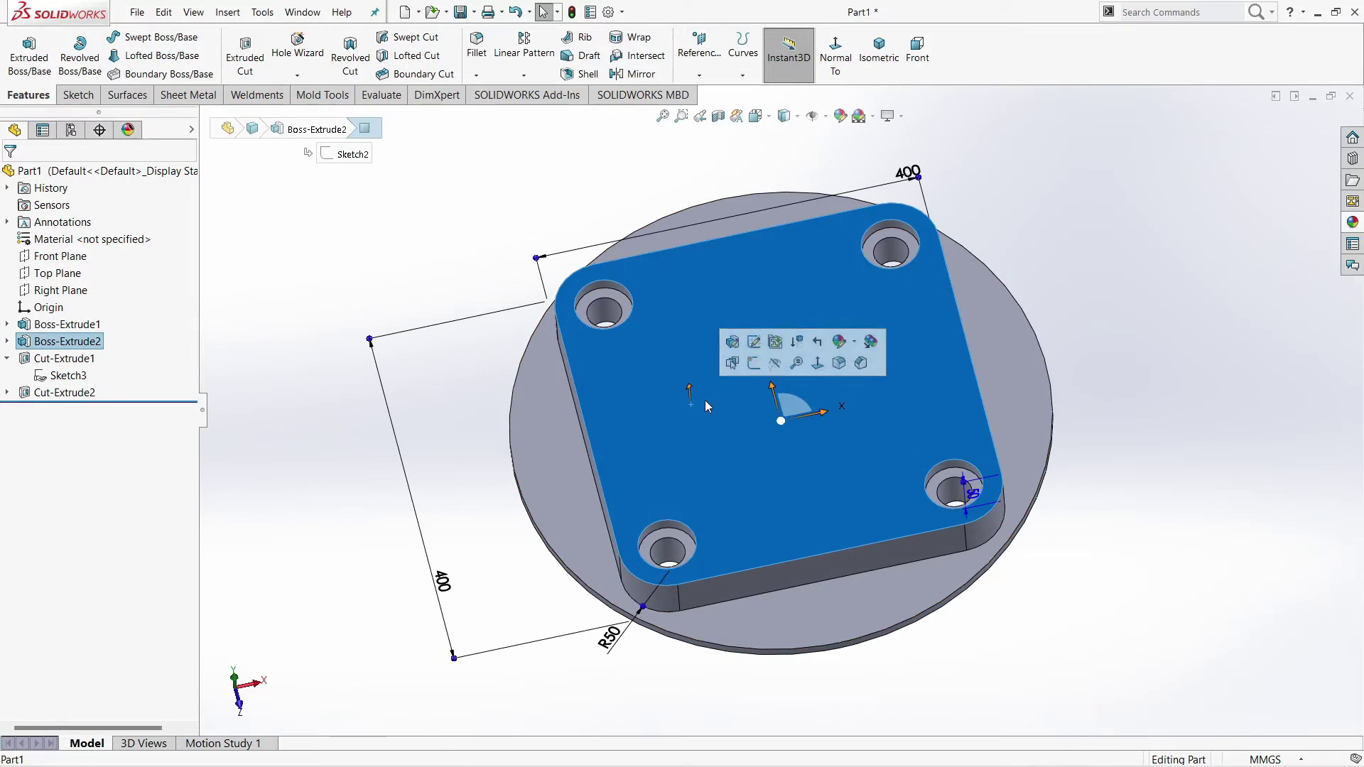
left_click(768, 359)
left_click(954, 51)
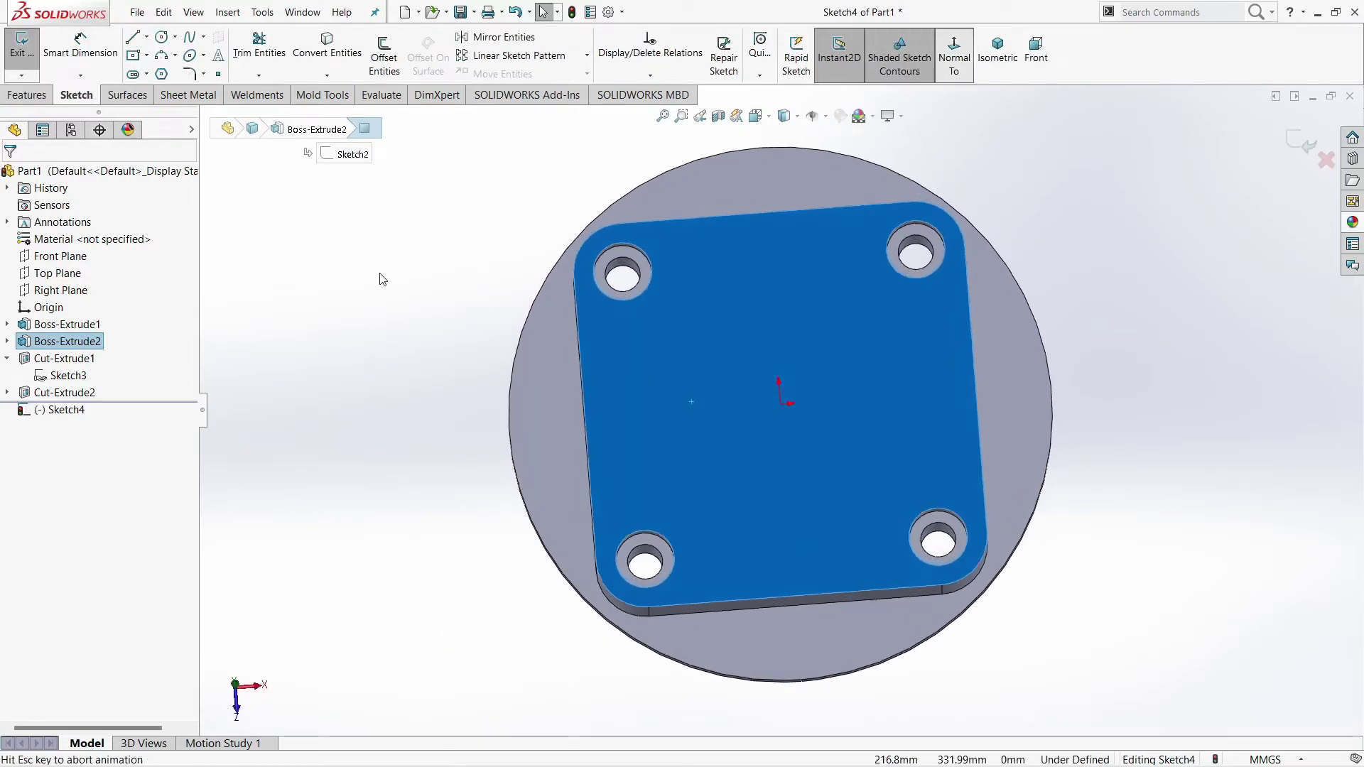
left_click(162, 36)
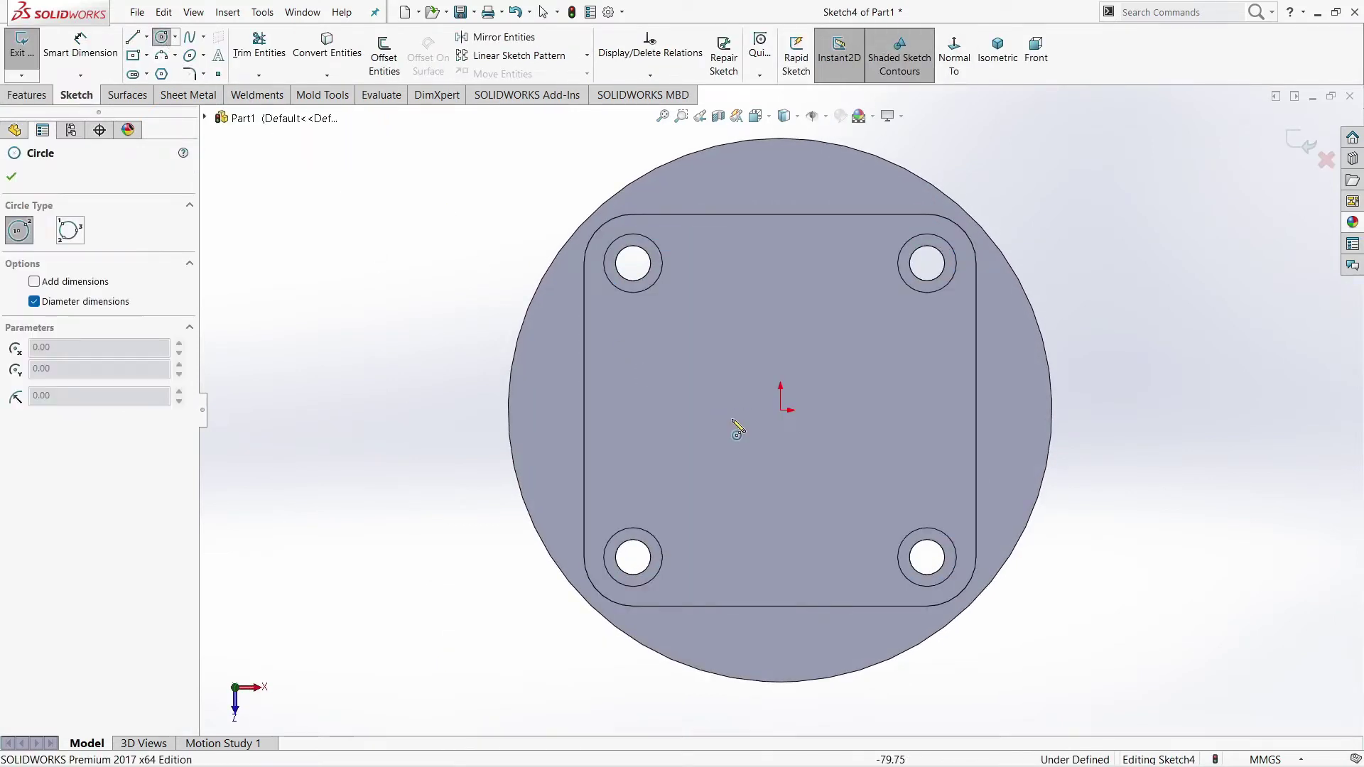
left_click(781, 410)
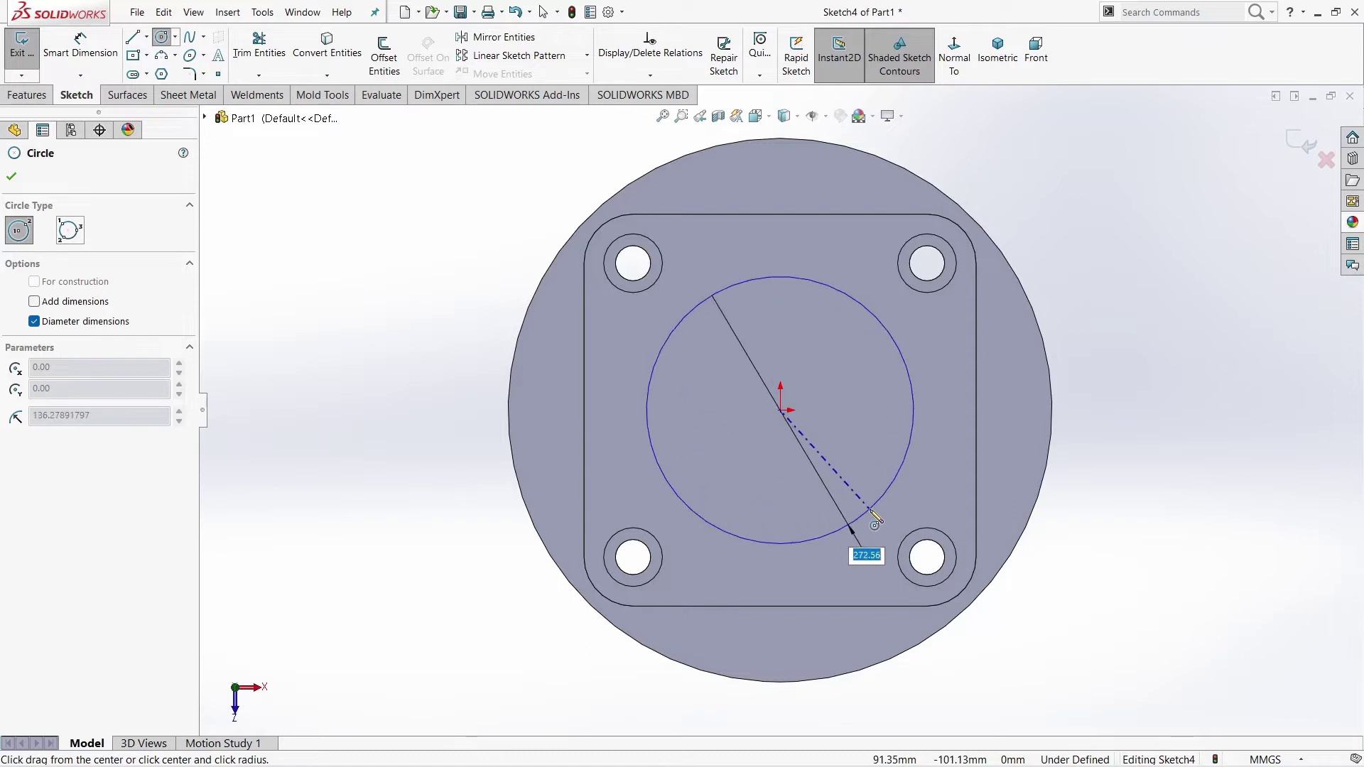
left_click(876, 521)
Dimension the circle's diameter to 260 mm.
key("d")
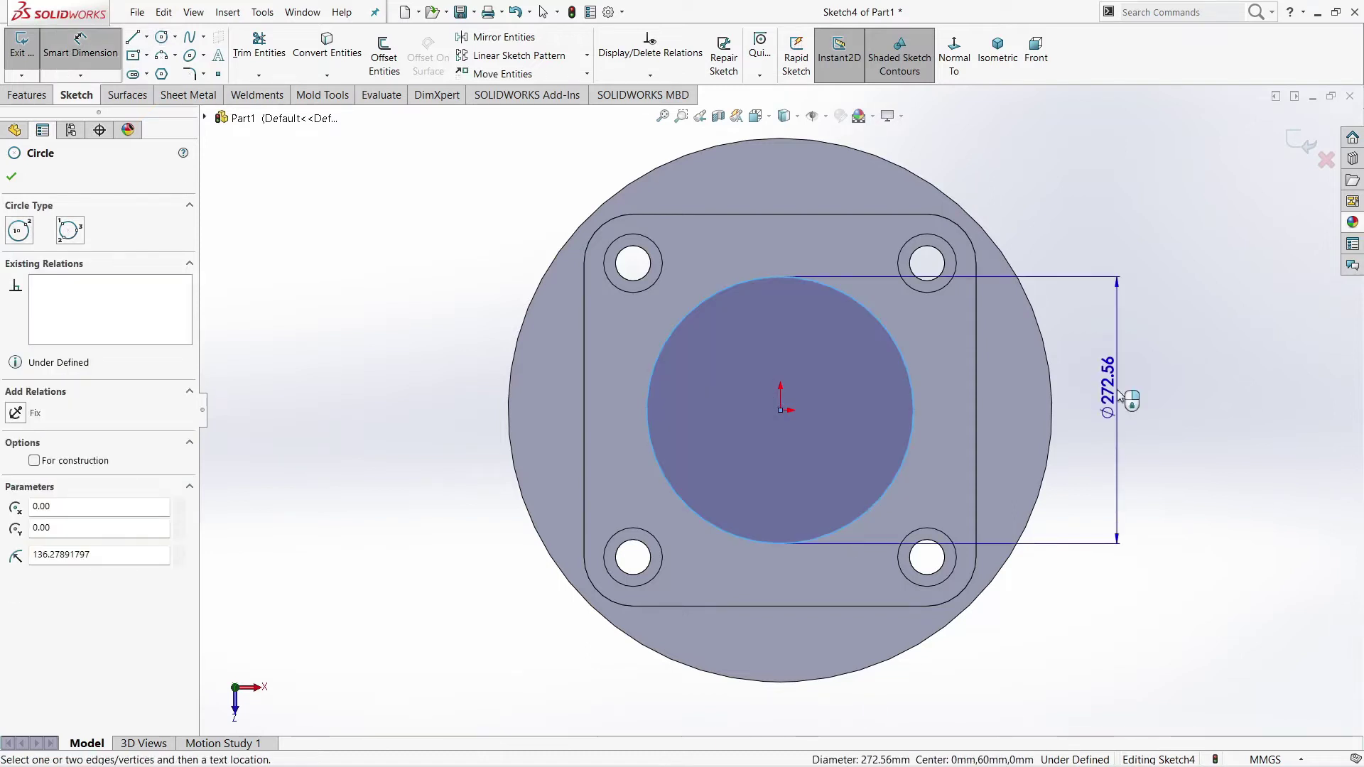
left_click(1119, 396)
type("26")
key("Return")
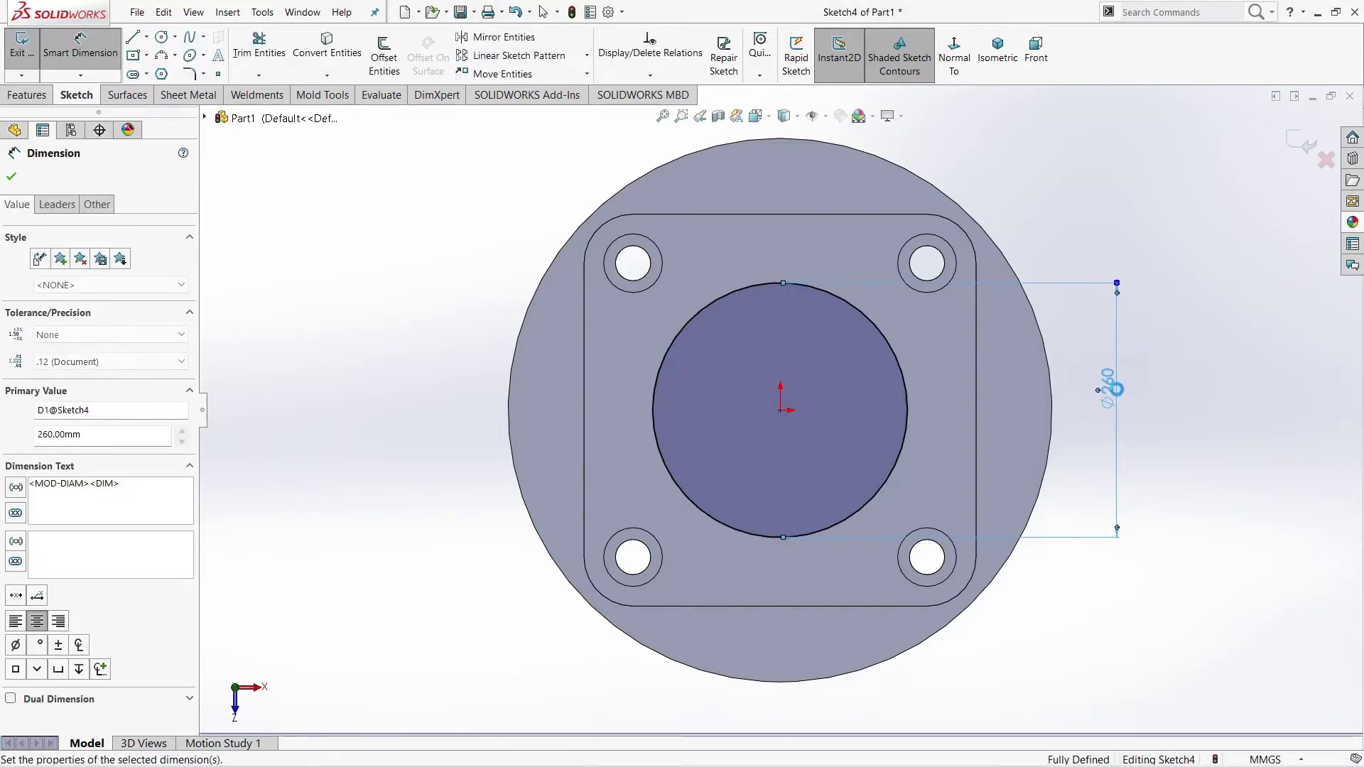
key("Escape")
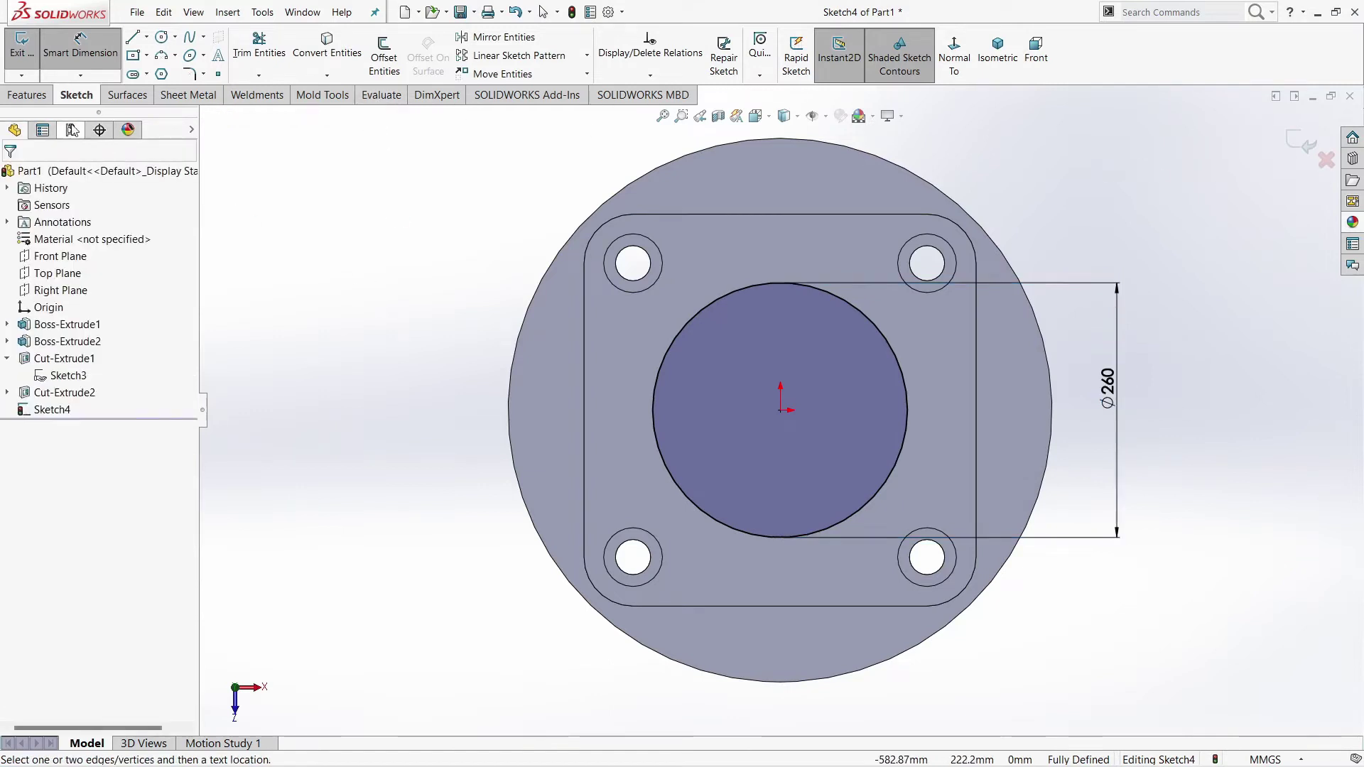
left_click(27, 95)
Extrude the Ø260 circle 220 mm upward into the Boss-Extrude3 cylinder.
left_click(28, 53)
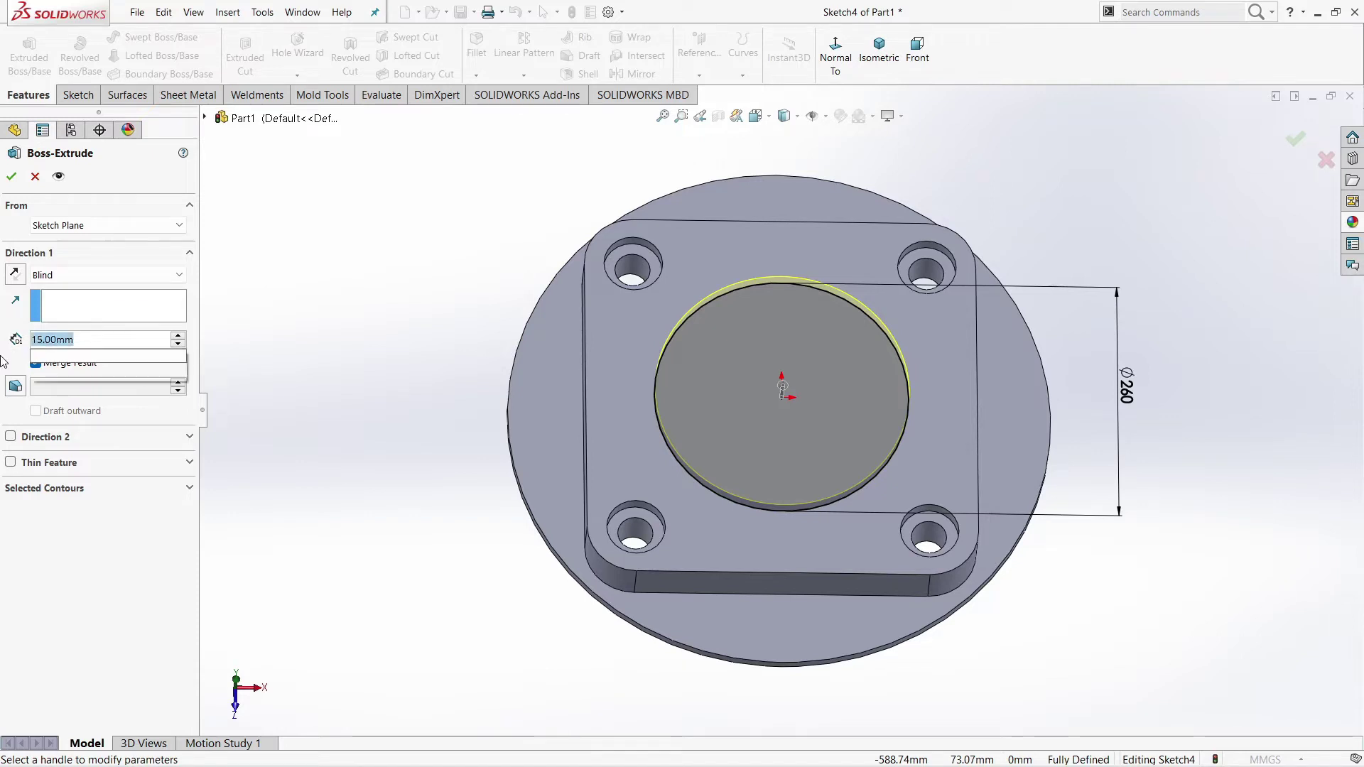
type("220")
key("Return")
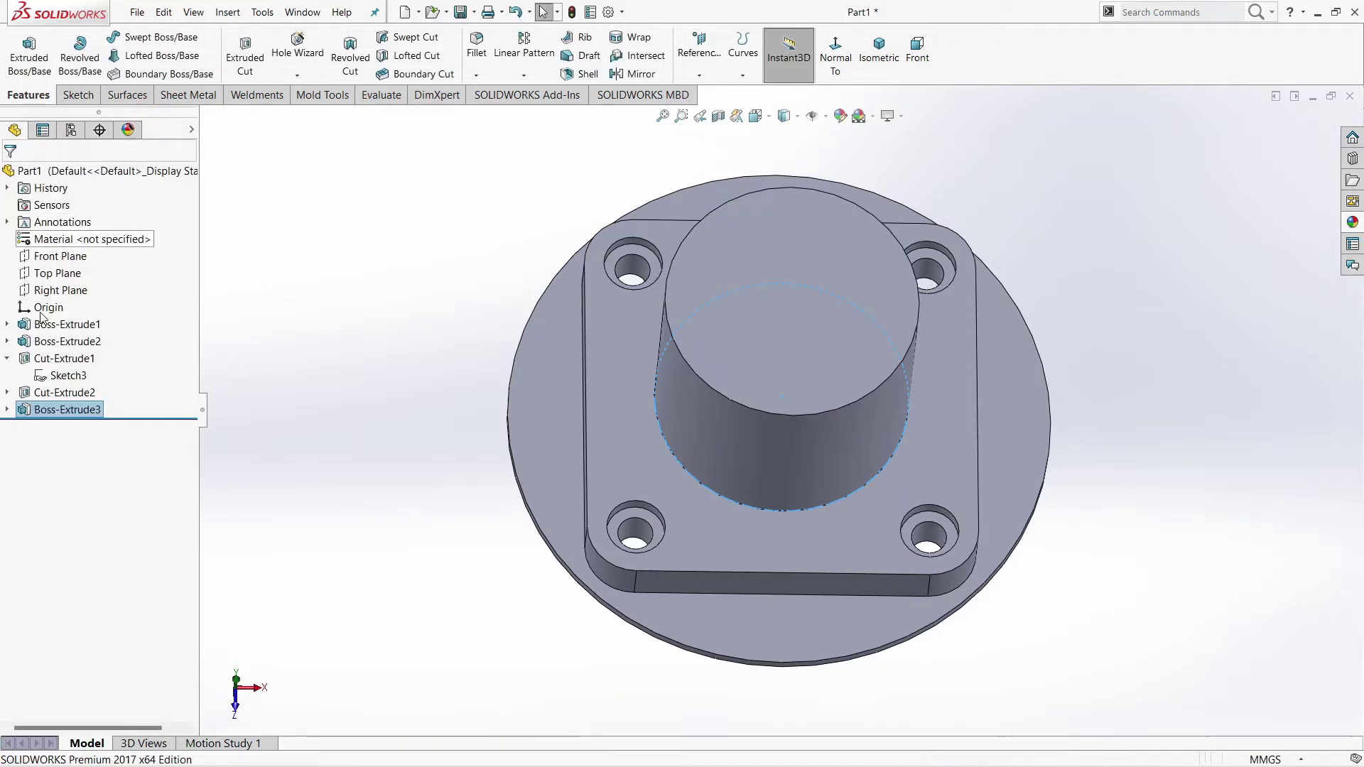
left_click(299, 303)
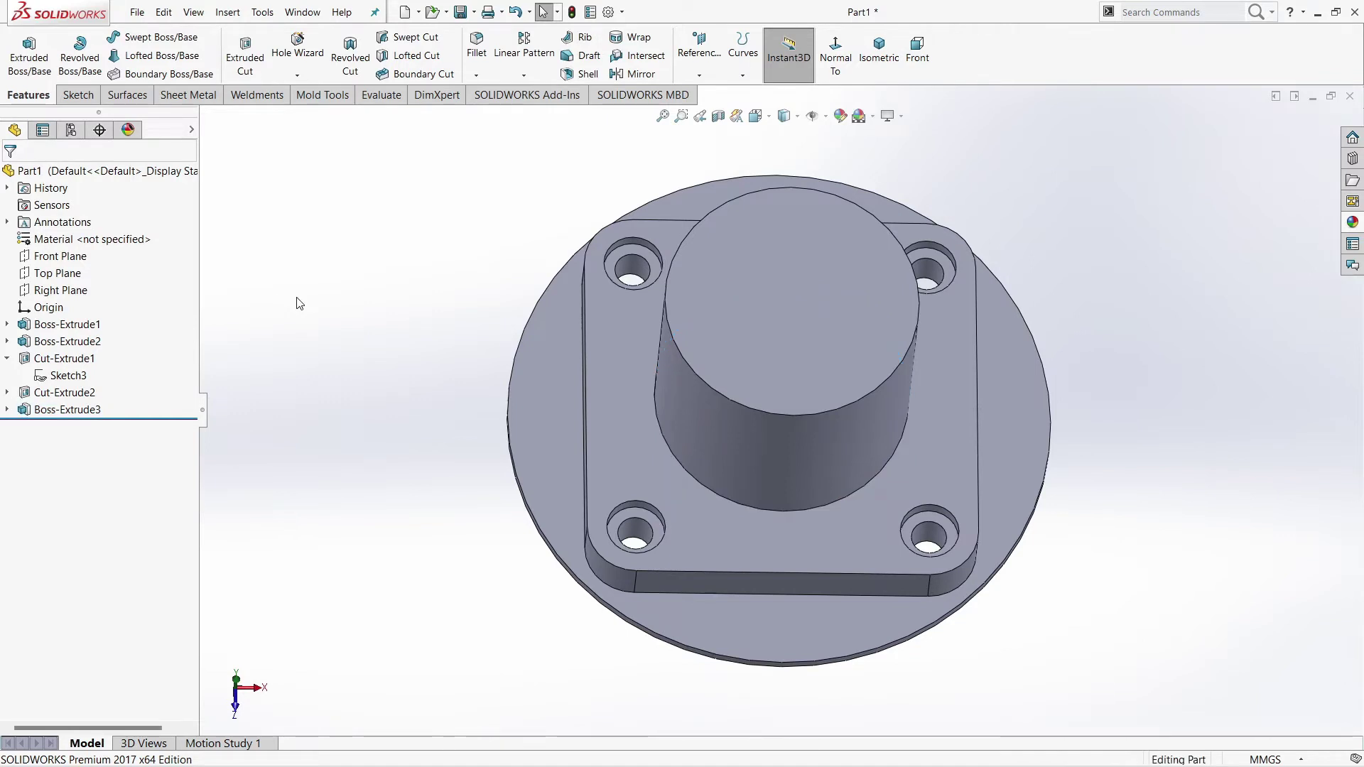
Start a sketch on the cylinder's top face, viewed normal to it, with the Circle tool.
left_click(690, 300)
left_click(775, 266)
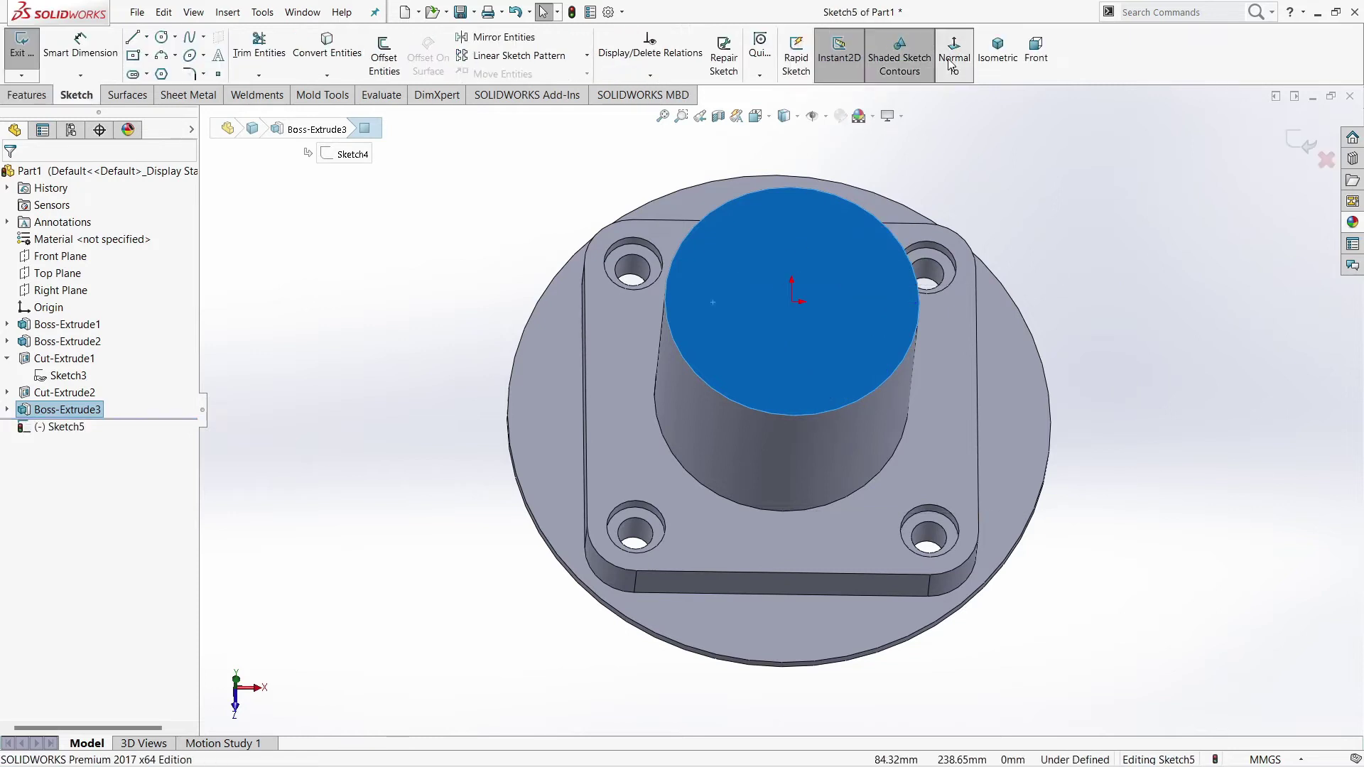
left_click(951, 64)
left_click(427, 189)
left_click(162, 37)
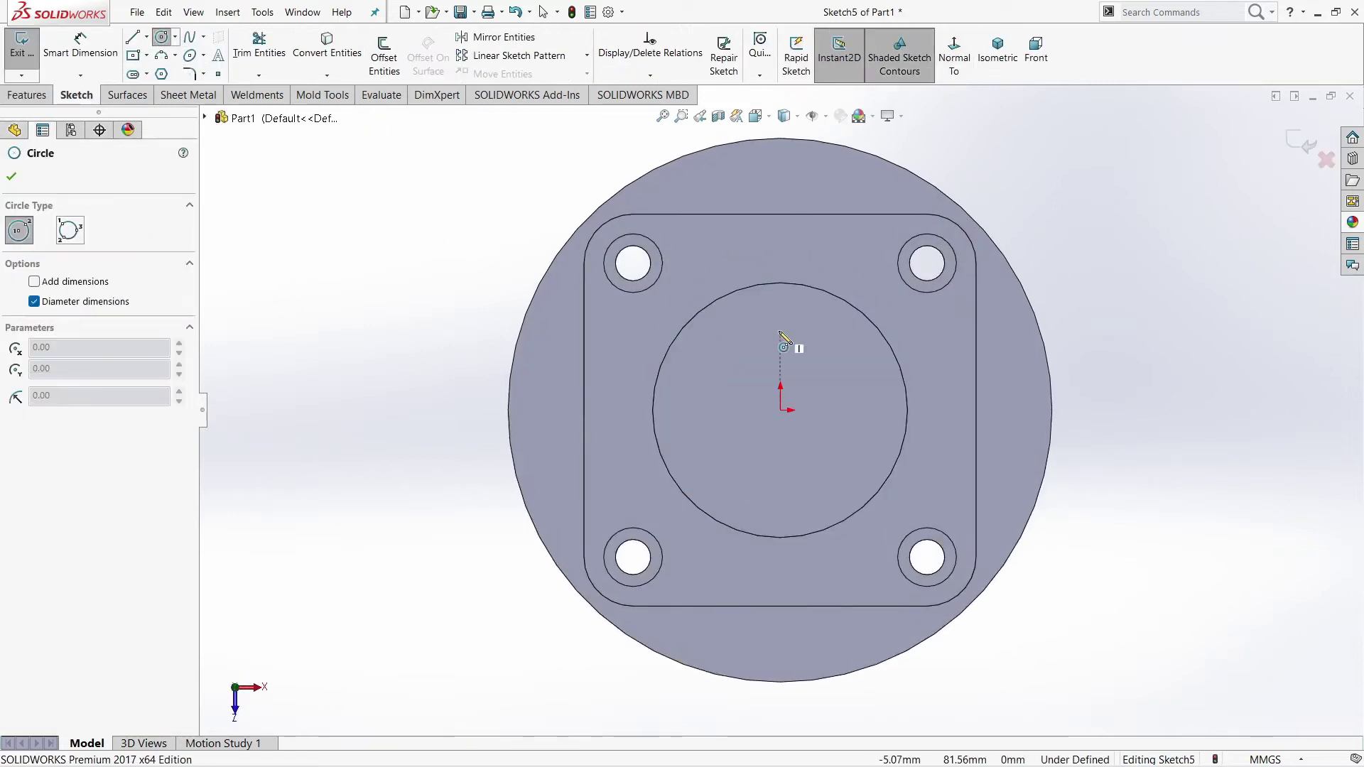
left_click(781, 411)
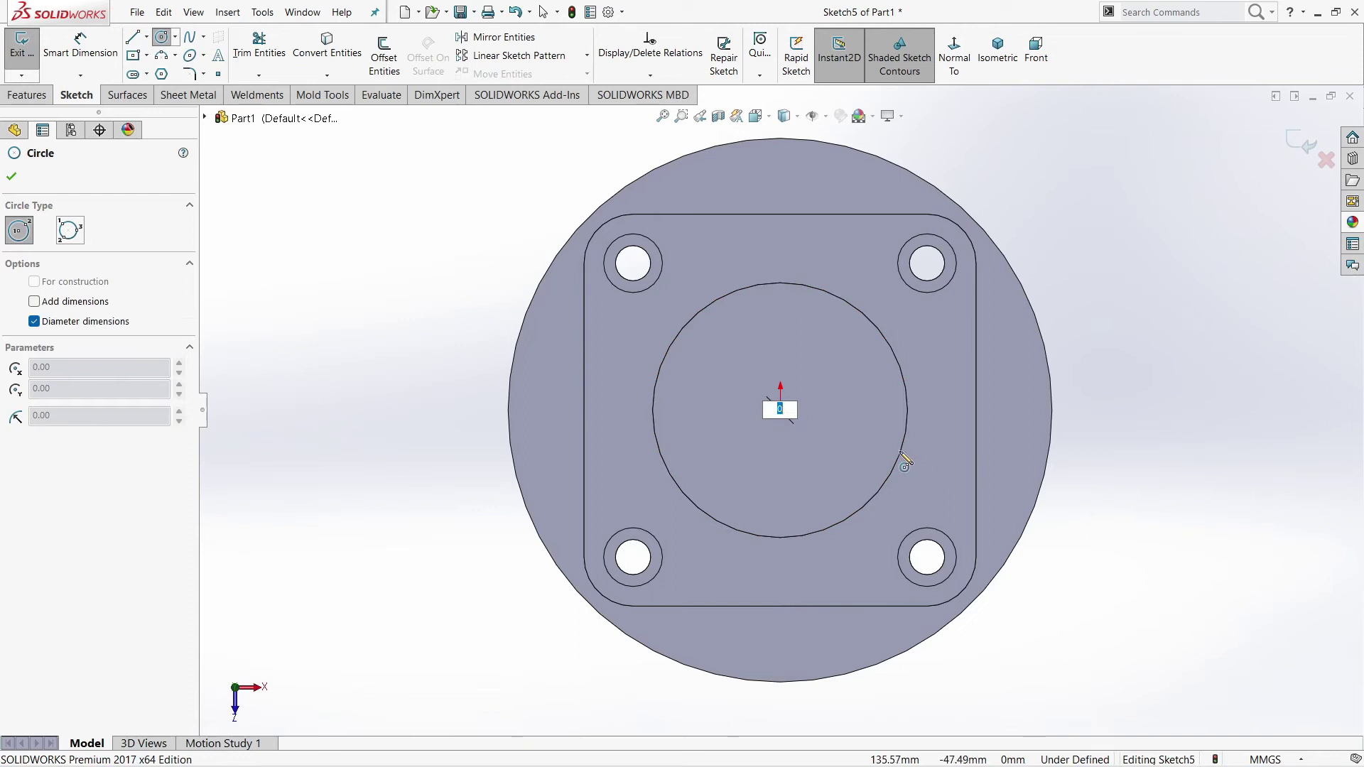
key("Escape")
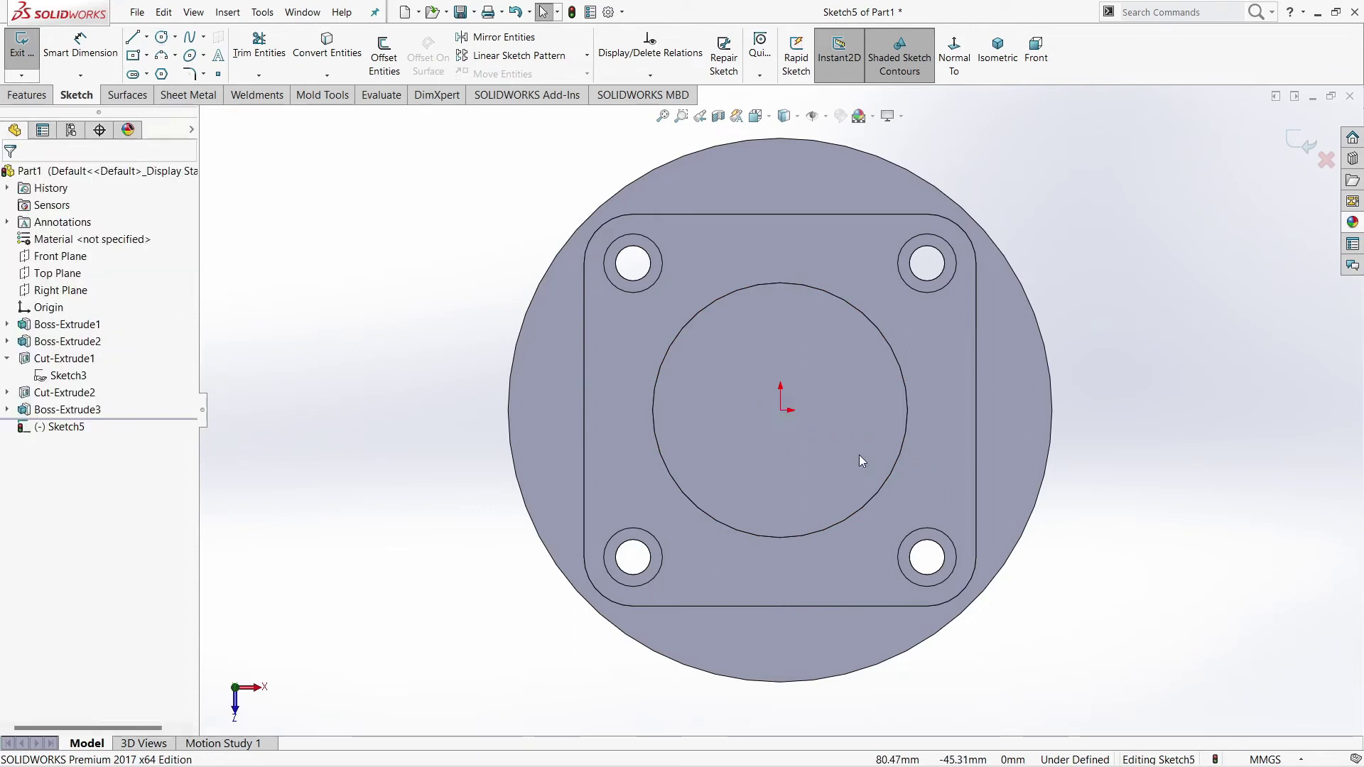
Draw two circles centred on the origin, one just outside the cylinder and one larger.
key("d")
left_click(175, 36)
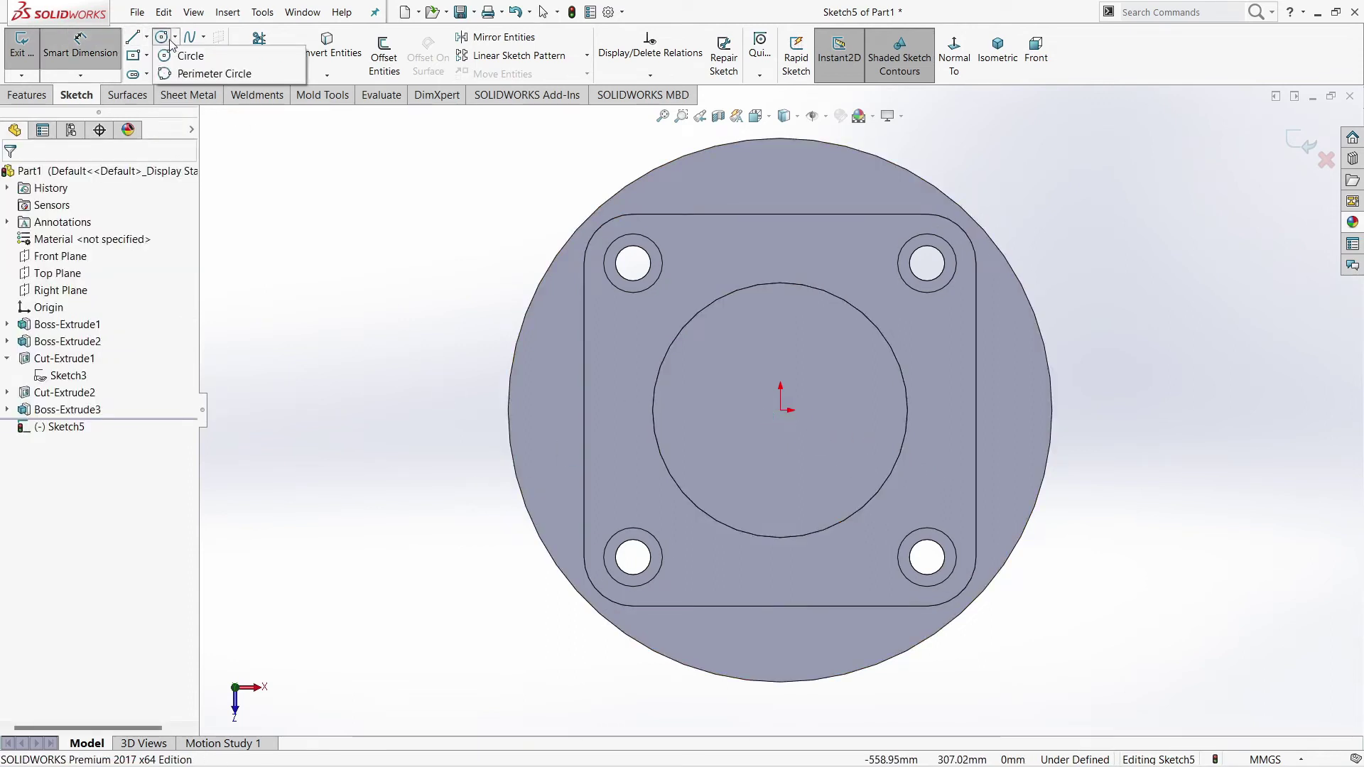
left_click(781, 410)
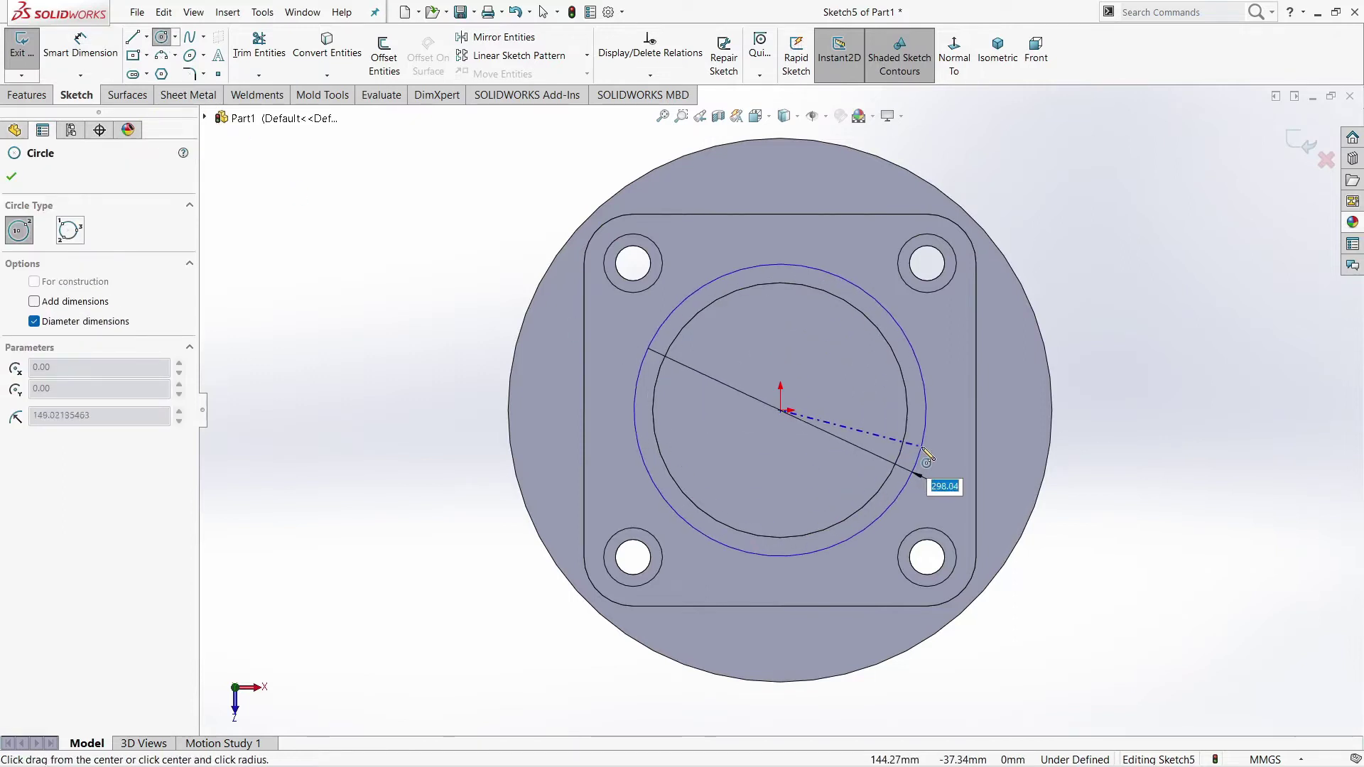
left_click(913, 471)
left_click(781, 410)
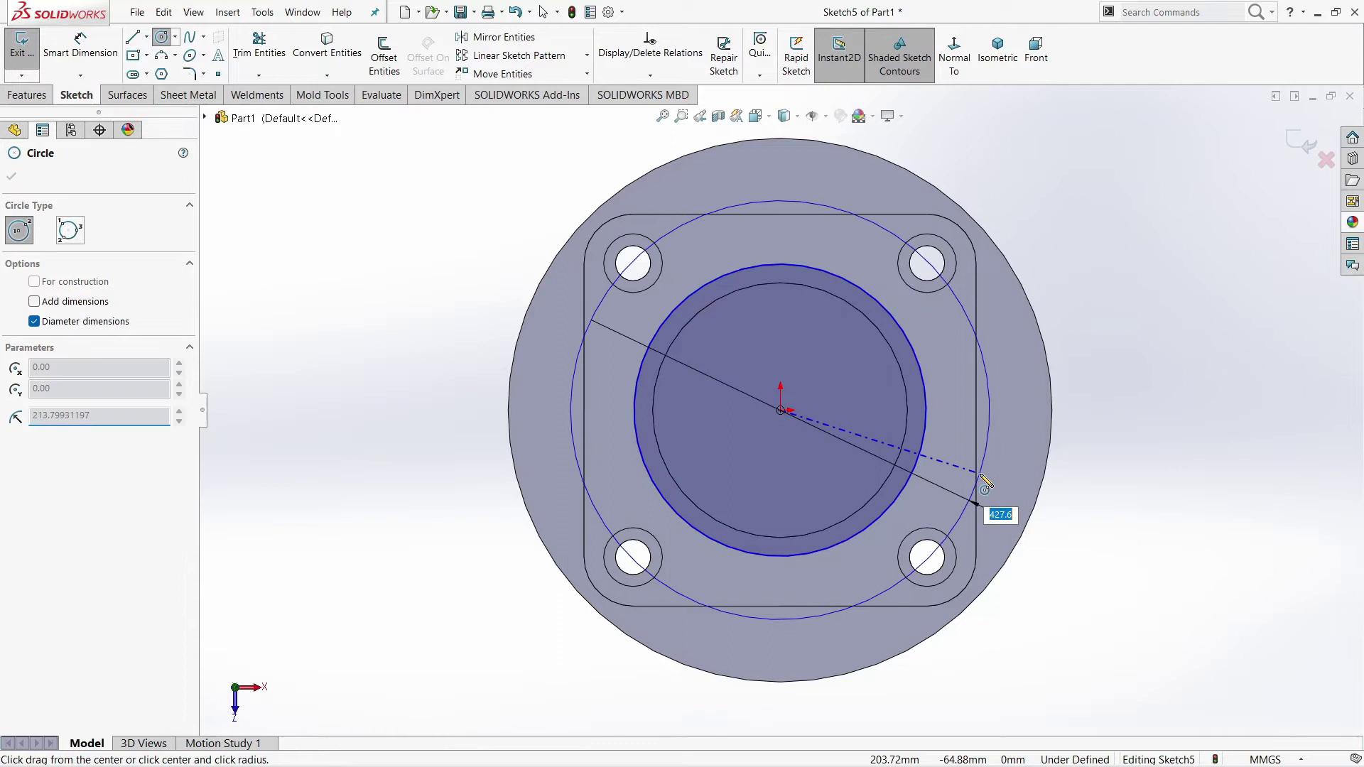
left_click(956, 486)
Dimension the outer circle to ø320 and the inner circle to ø200.
key("d")
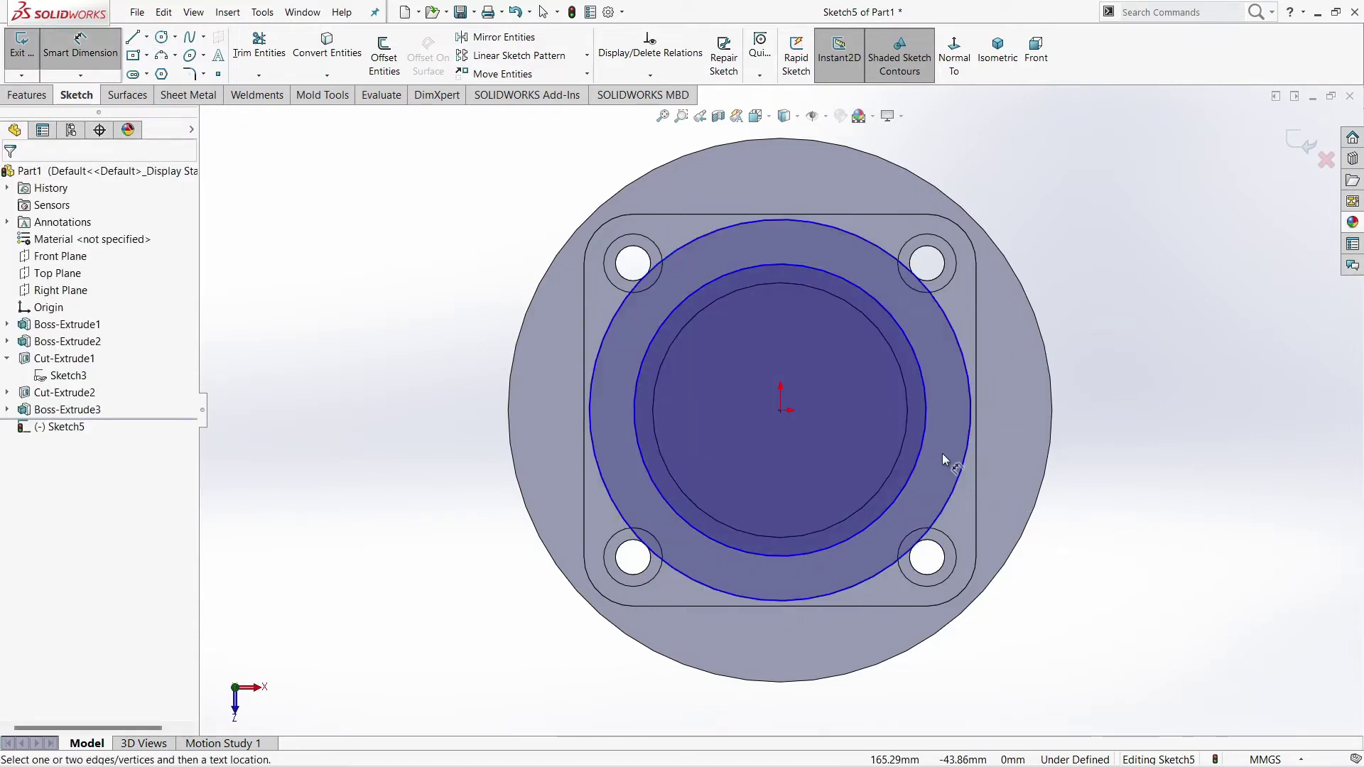
left_click(967, 429)
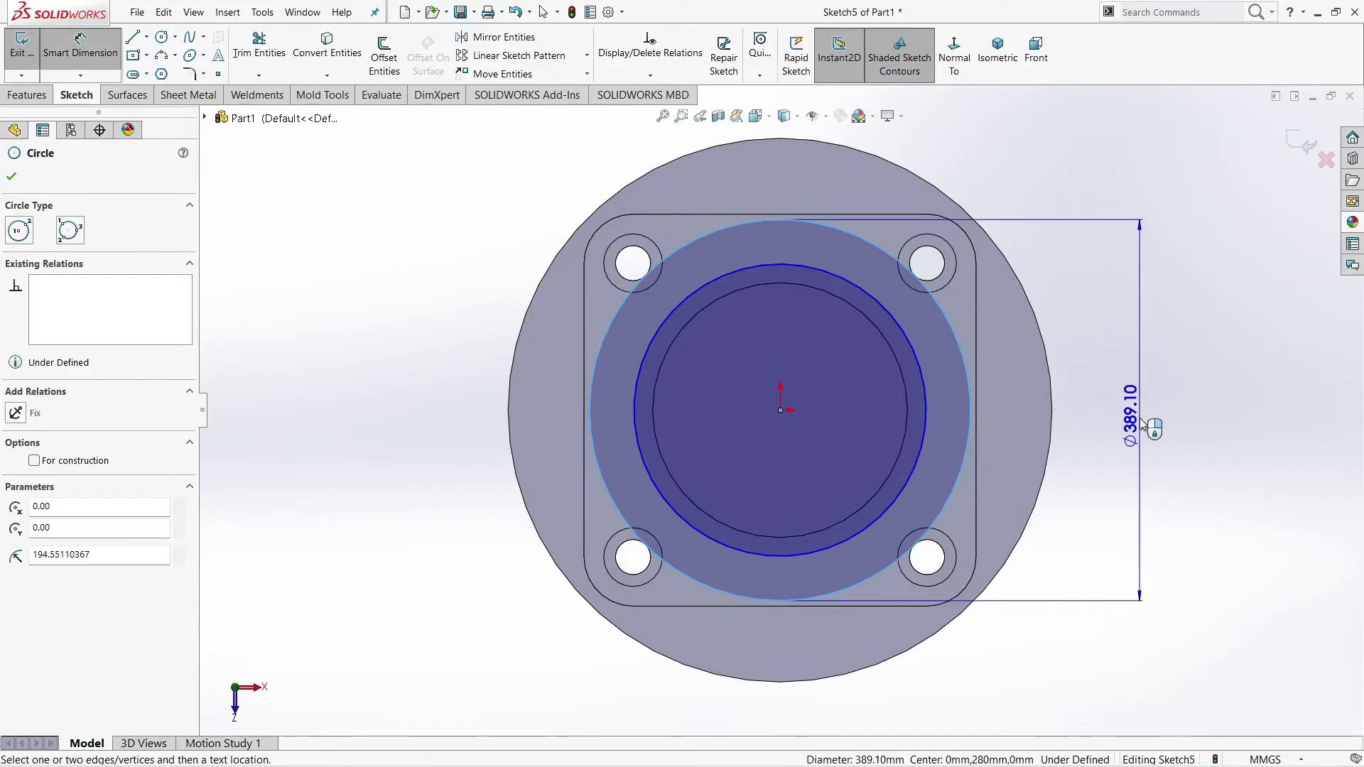
left_click(1140, 425)
type("320")
key("Return")
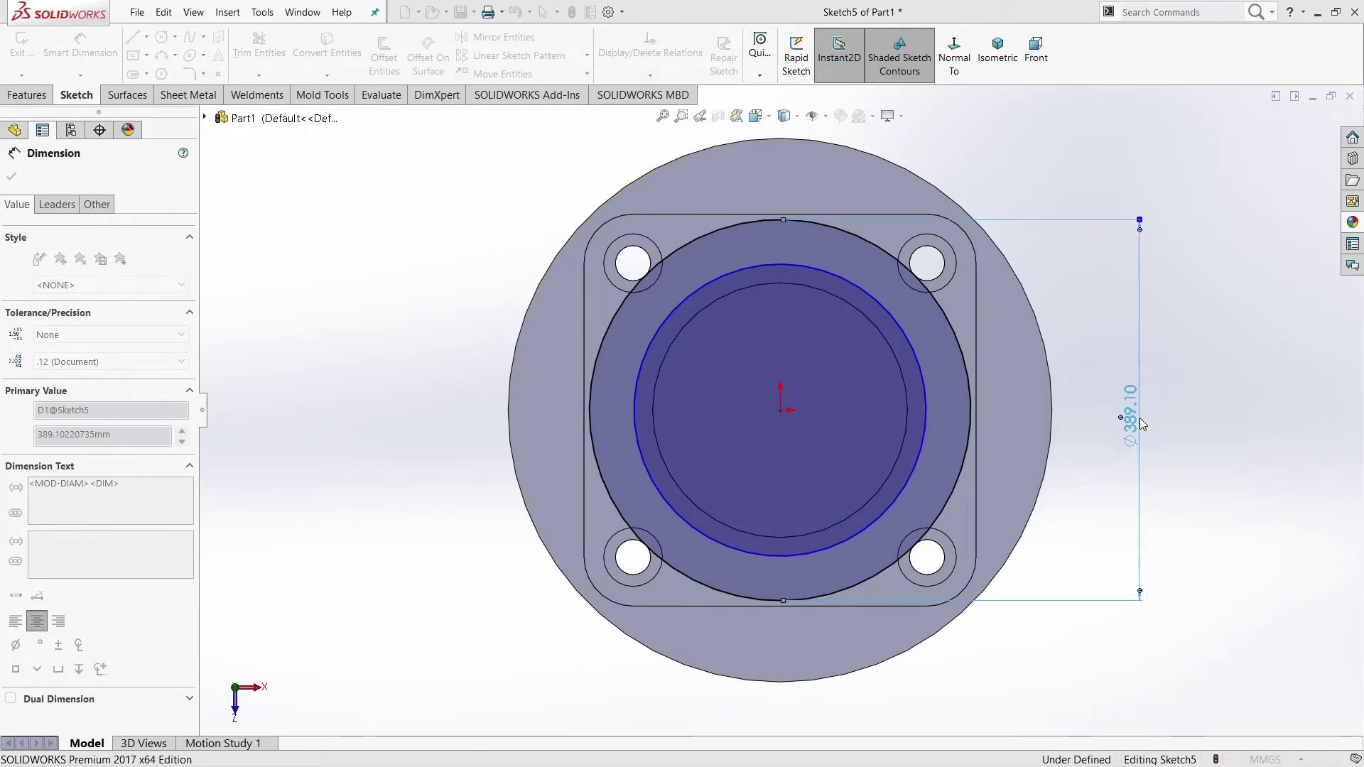
left_click(926, 402)
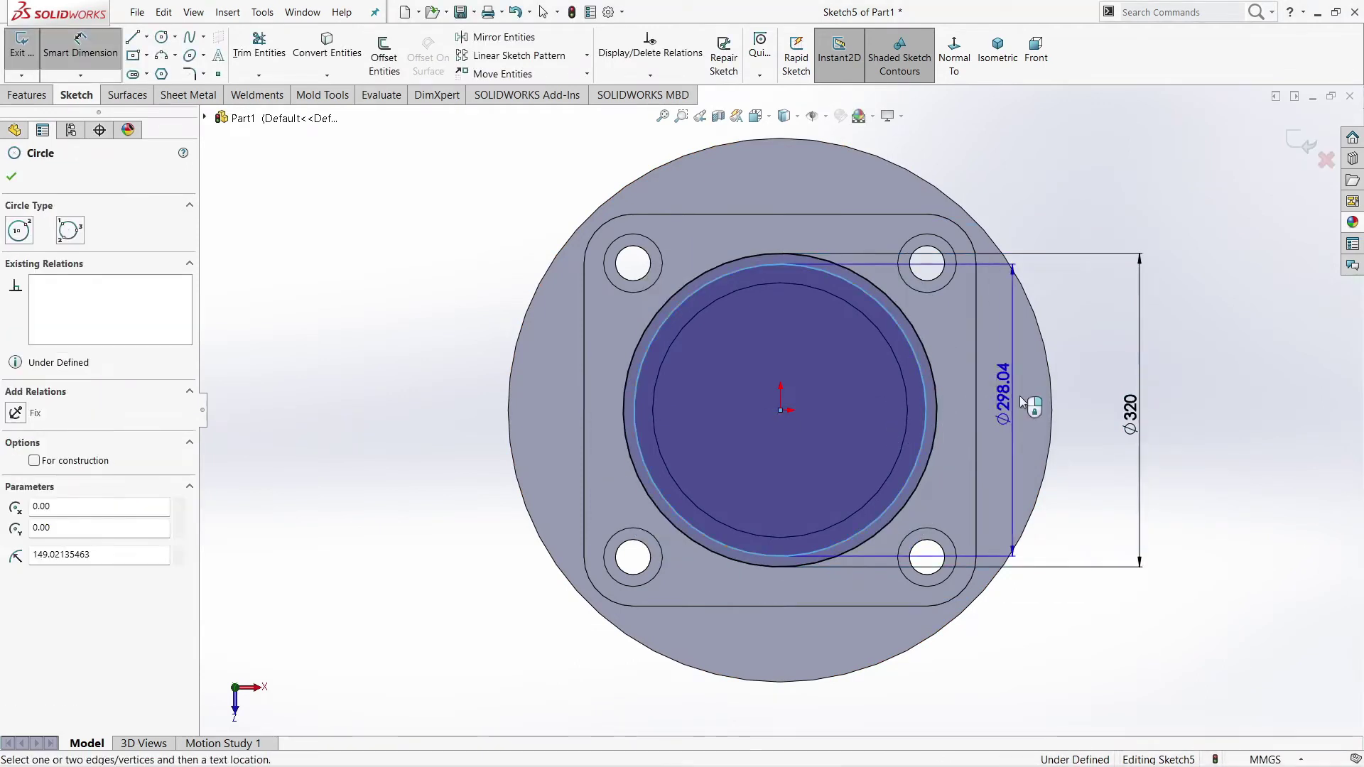
left_click(1077, 419)
type("200")
key("Return")
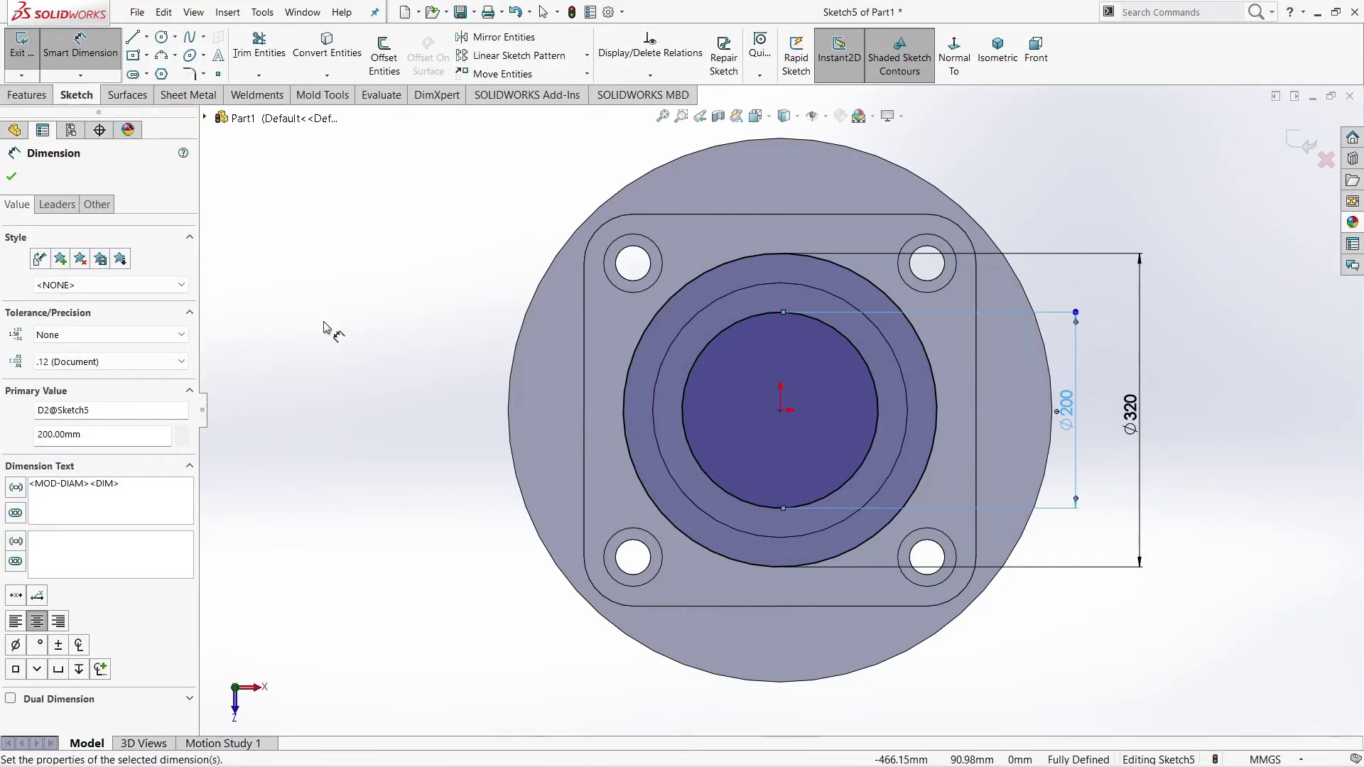
left_click(325, 325)
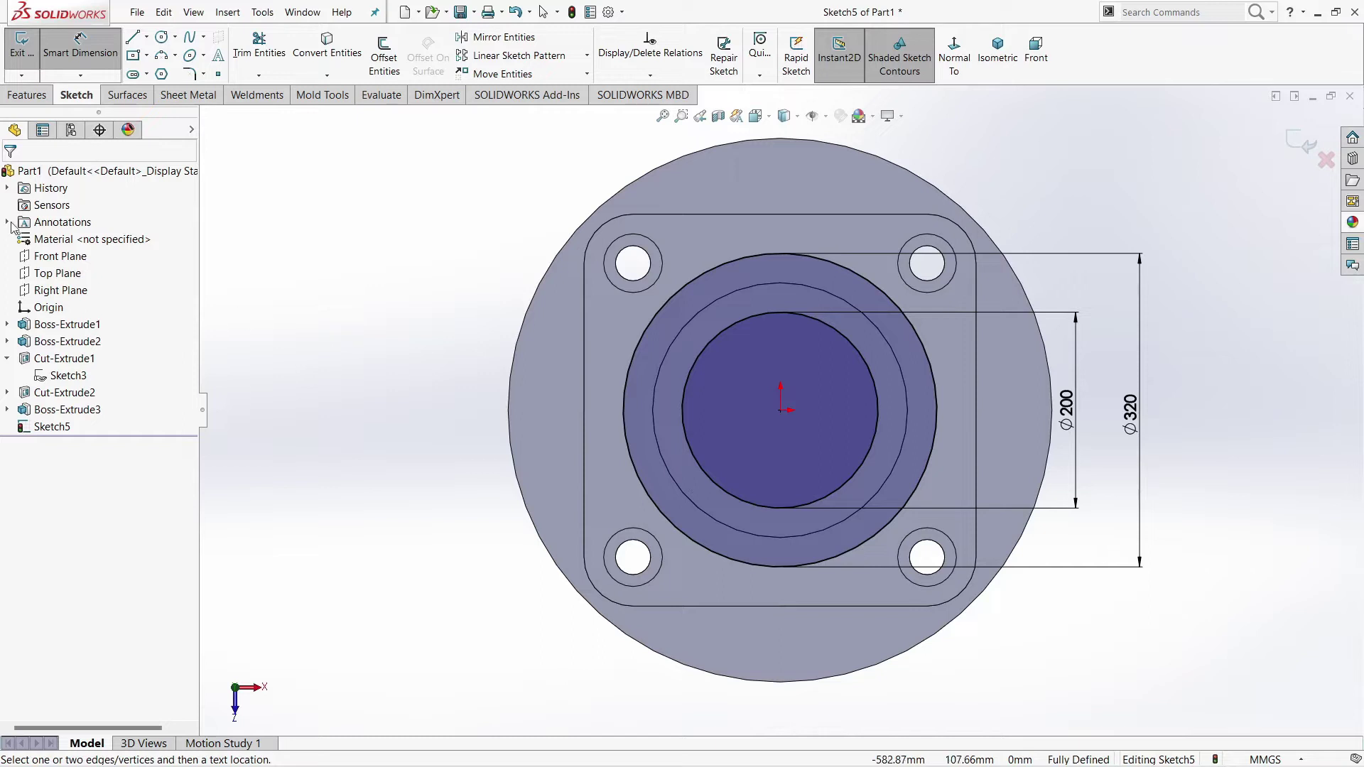
left_click(23, 98)
Extrude the ring sketch as a 20 mm blind boss on the cylinder top.
left_click(28, 53)
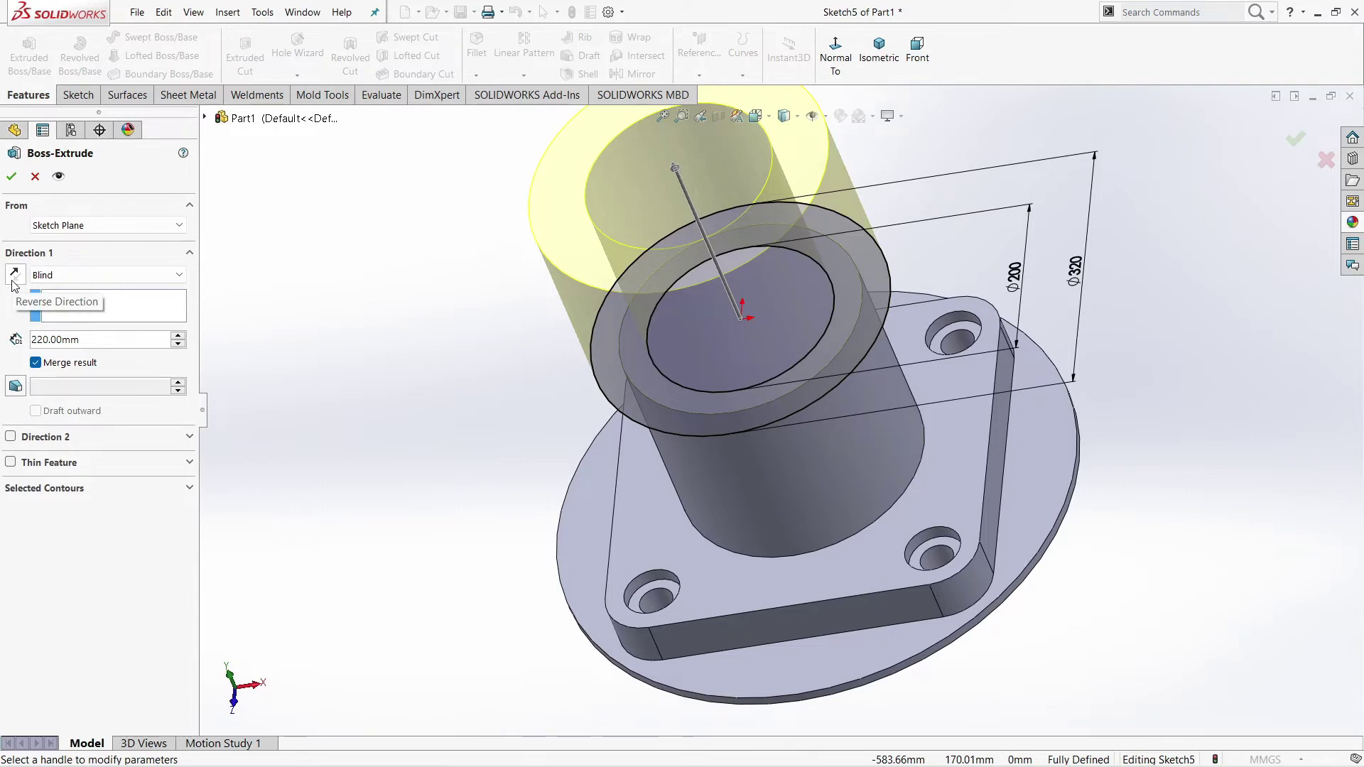
middle_click_drag(320, 338, 608, 339)
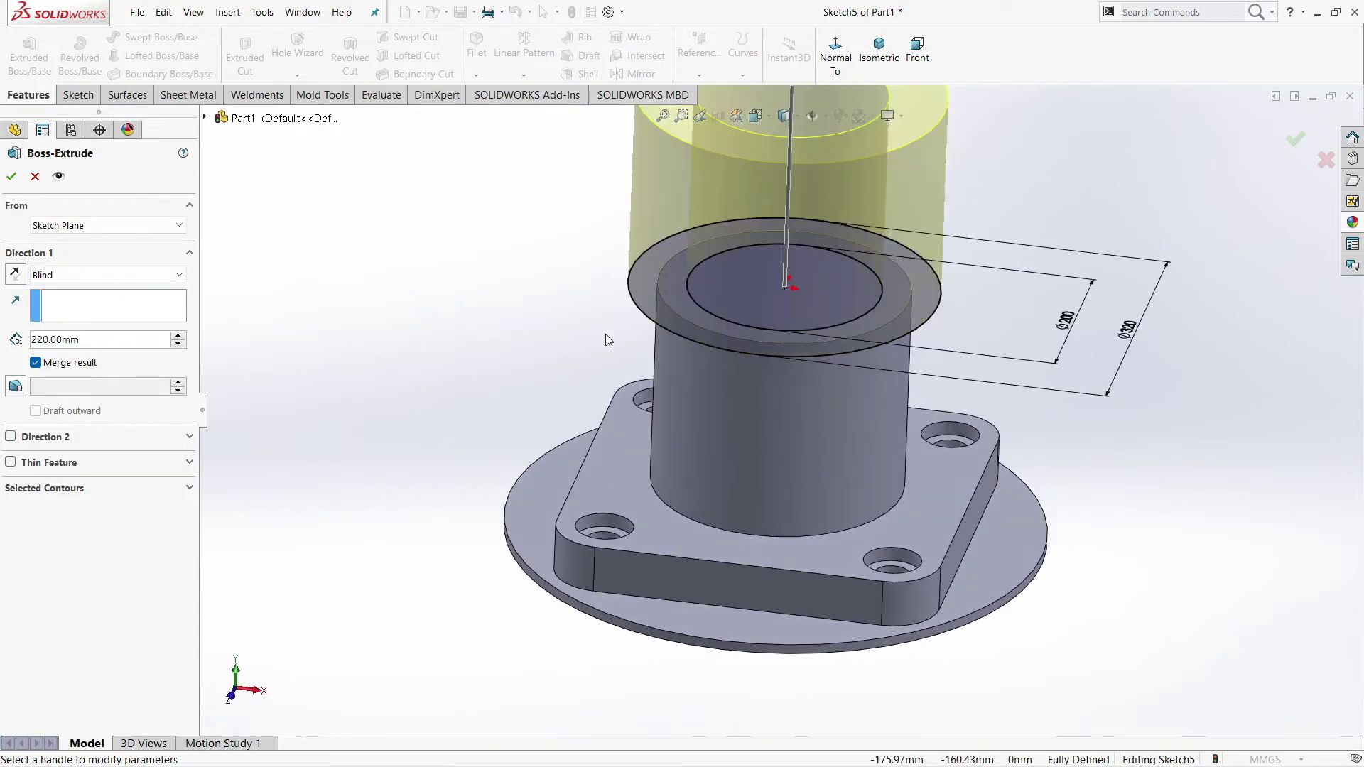
scroll(849, 194, "up", 3)
scroll(849, 195, "down", 5)
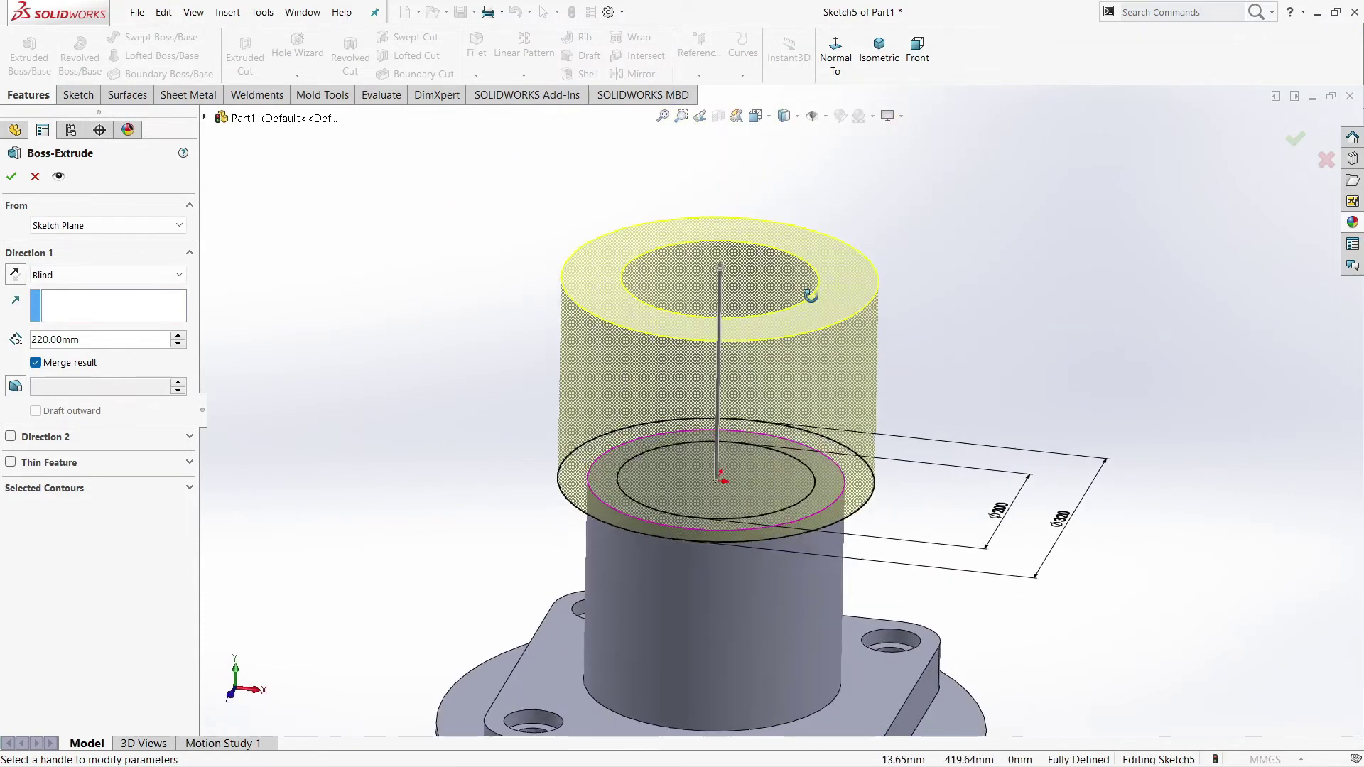
left_click(40, 340)
key("BackSpace")
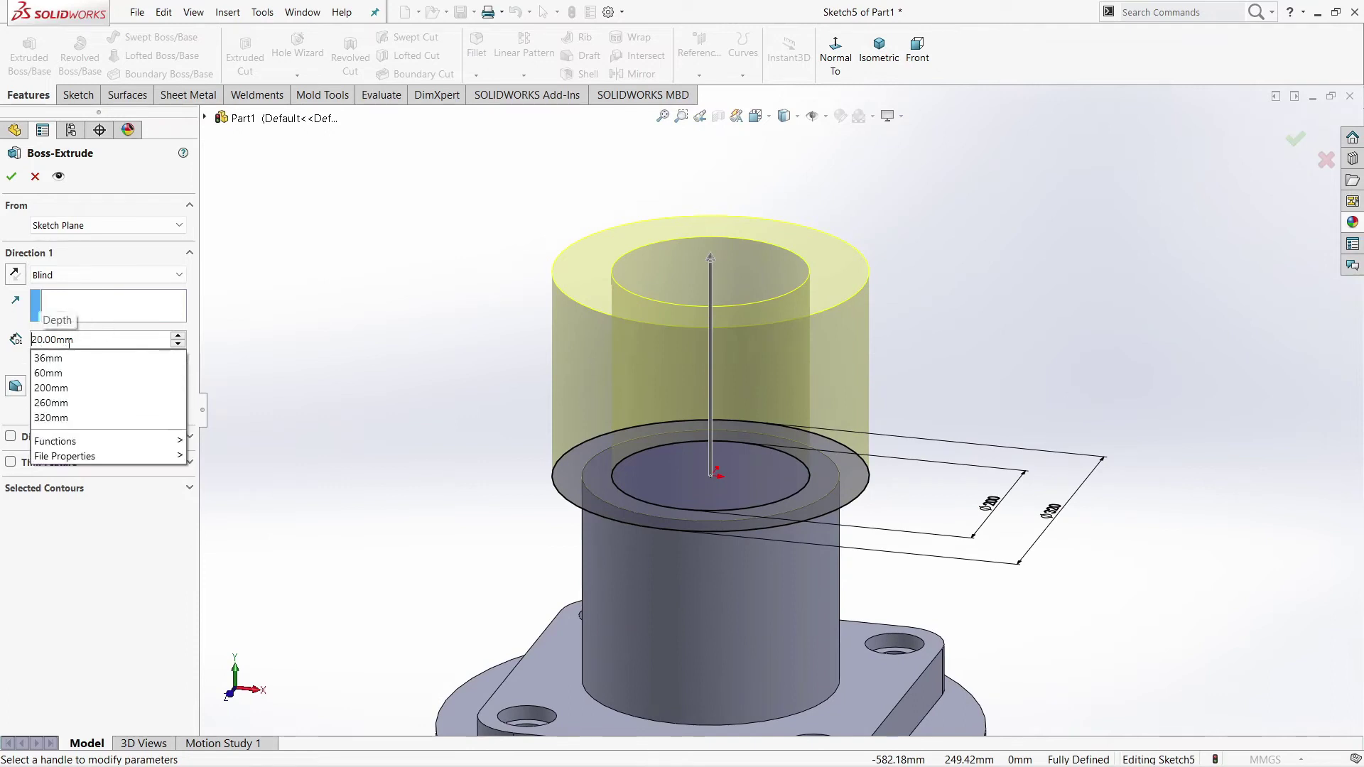
key("Return")
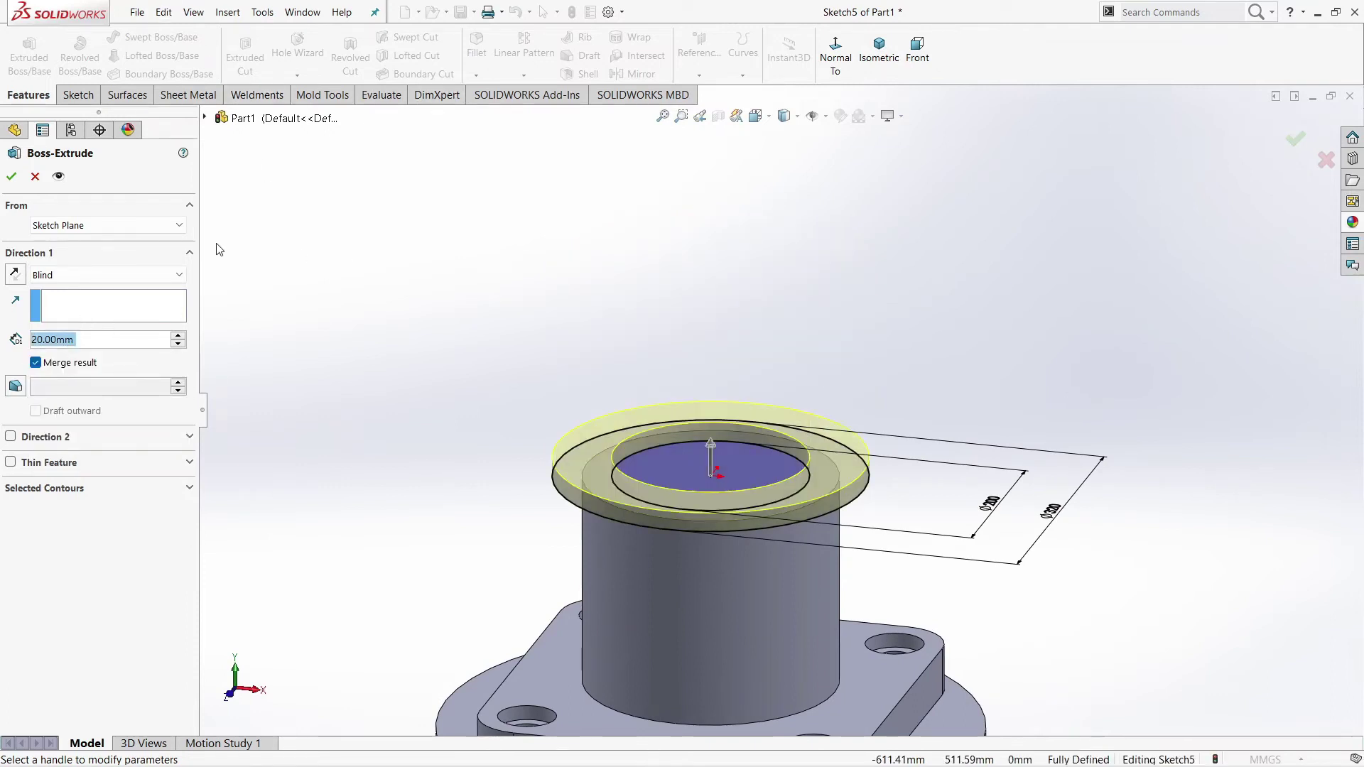
left_click(22, 179)
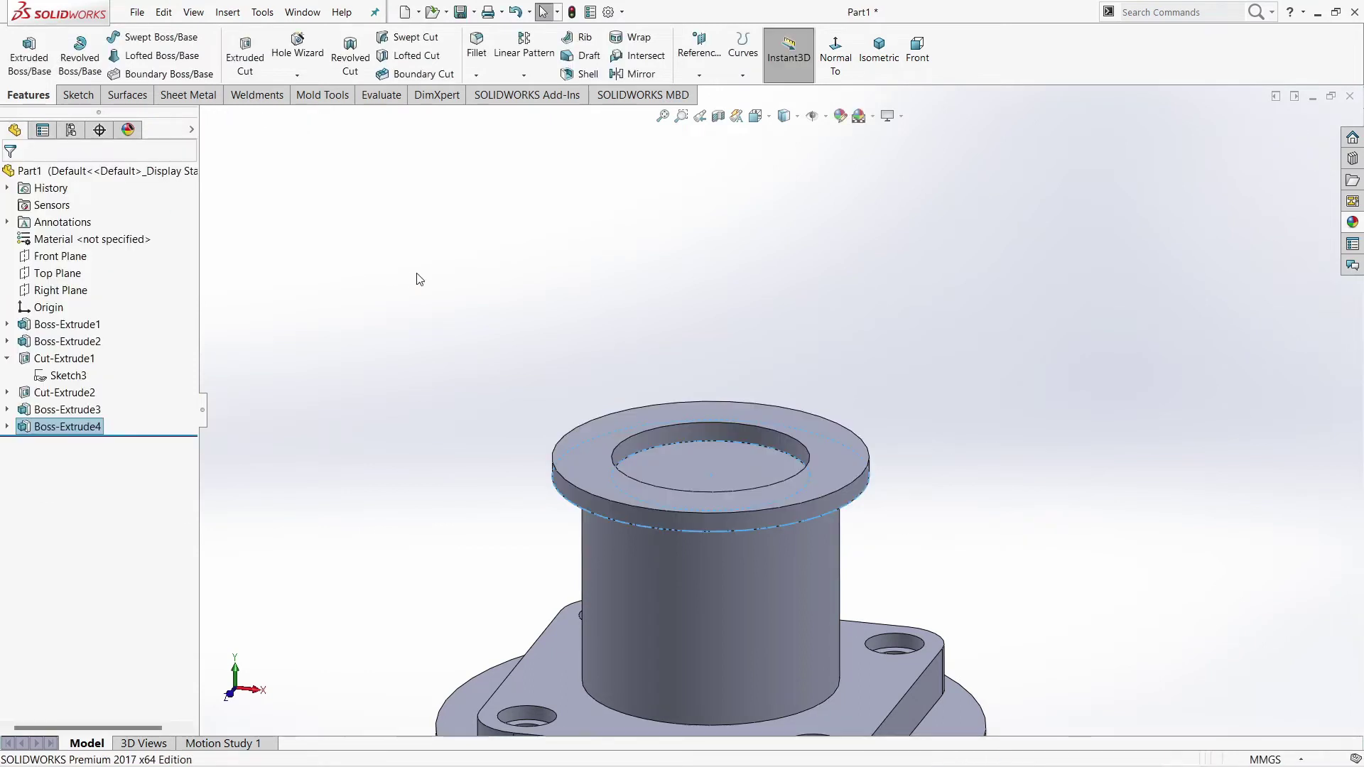
Edit Boss-Extrude4 and reverse its extrusion direction.
scroll(564, 411, "up", 2)
middle_click_drag(567, 416, 597, 384)
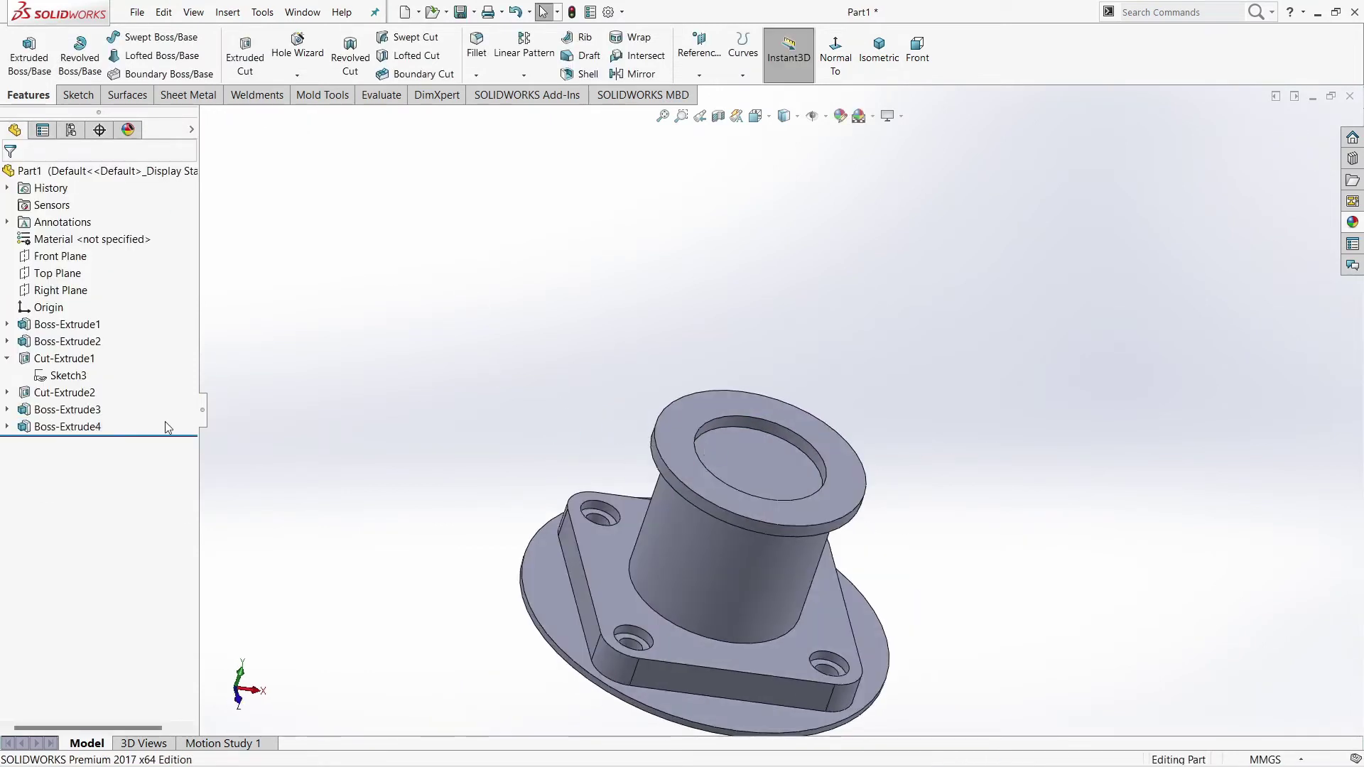
left_click(7, 426)
left_click(44, 443)
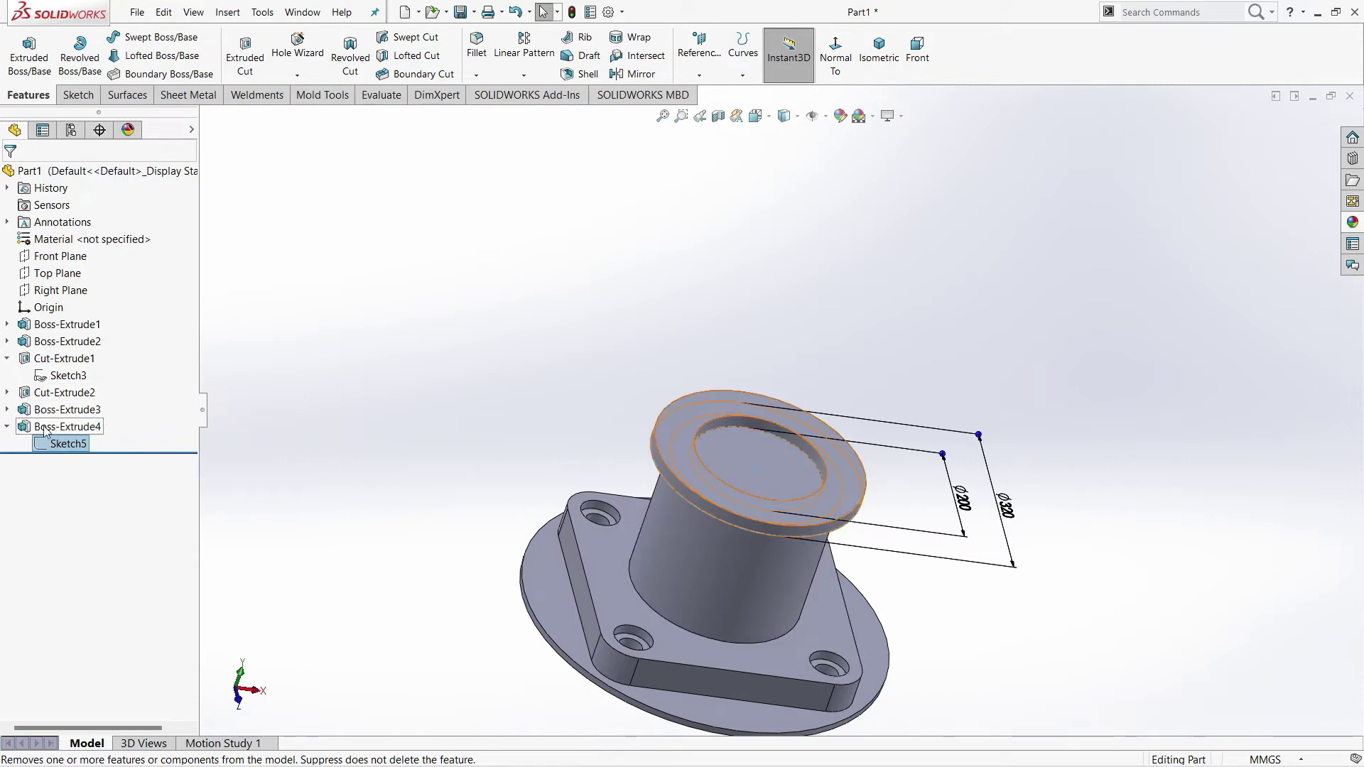
left_click(61, 426)
left_click(59, 393)
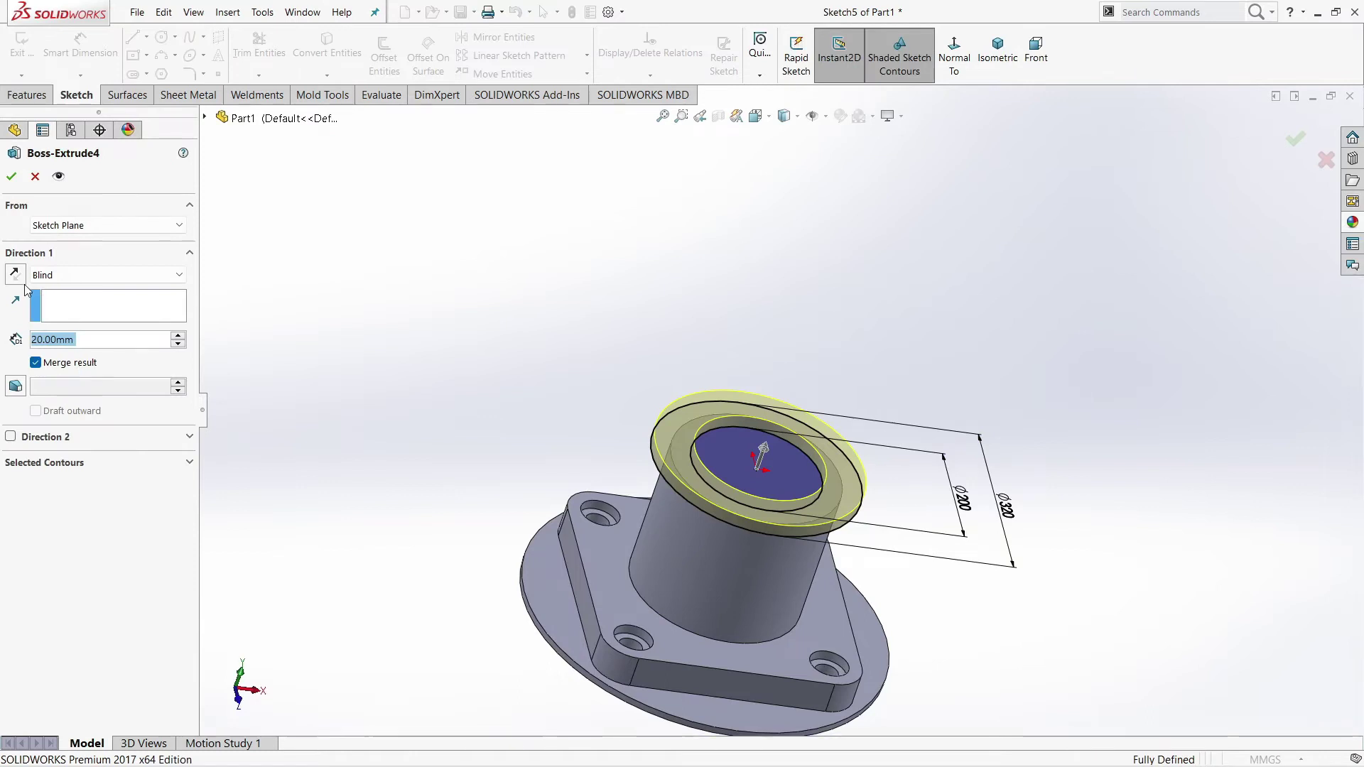
left_click(15, 274)
left_click(11, 177)
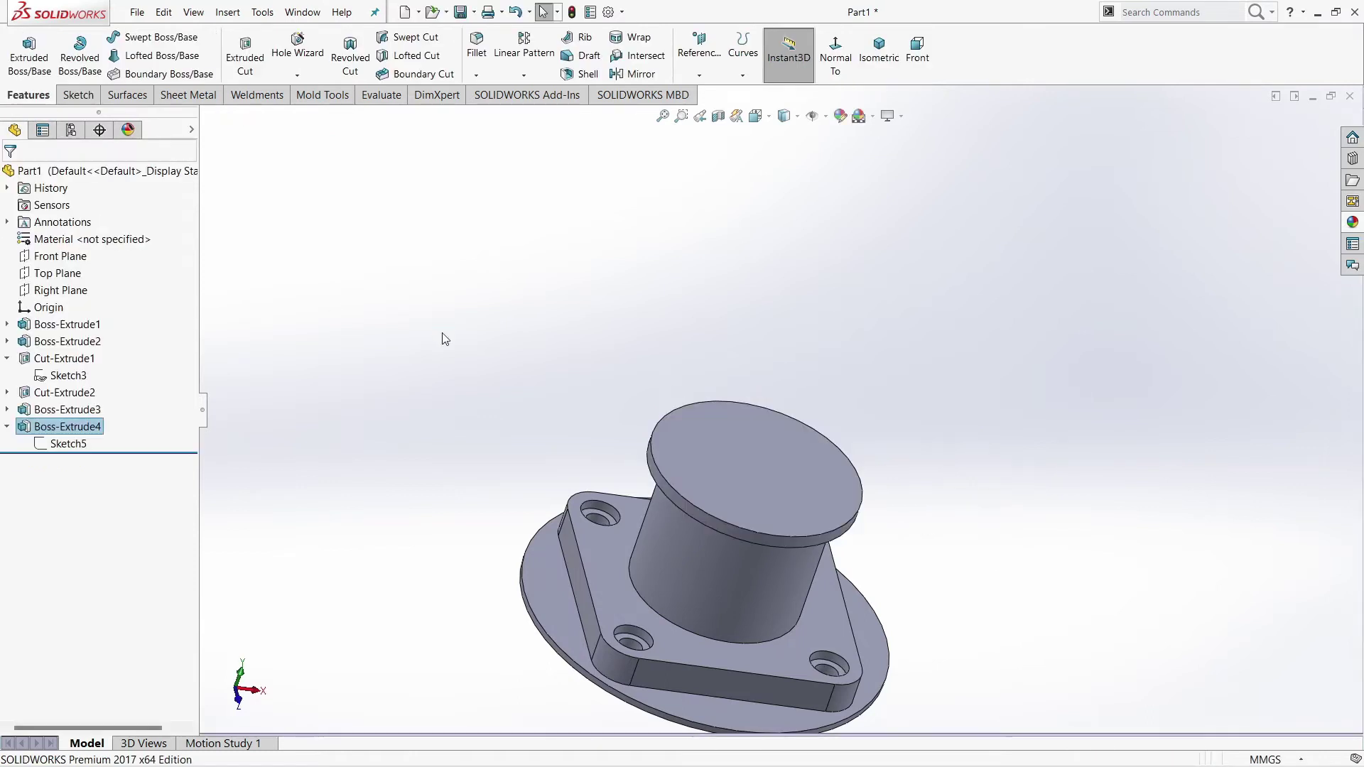
left_click(39, 444)
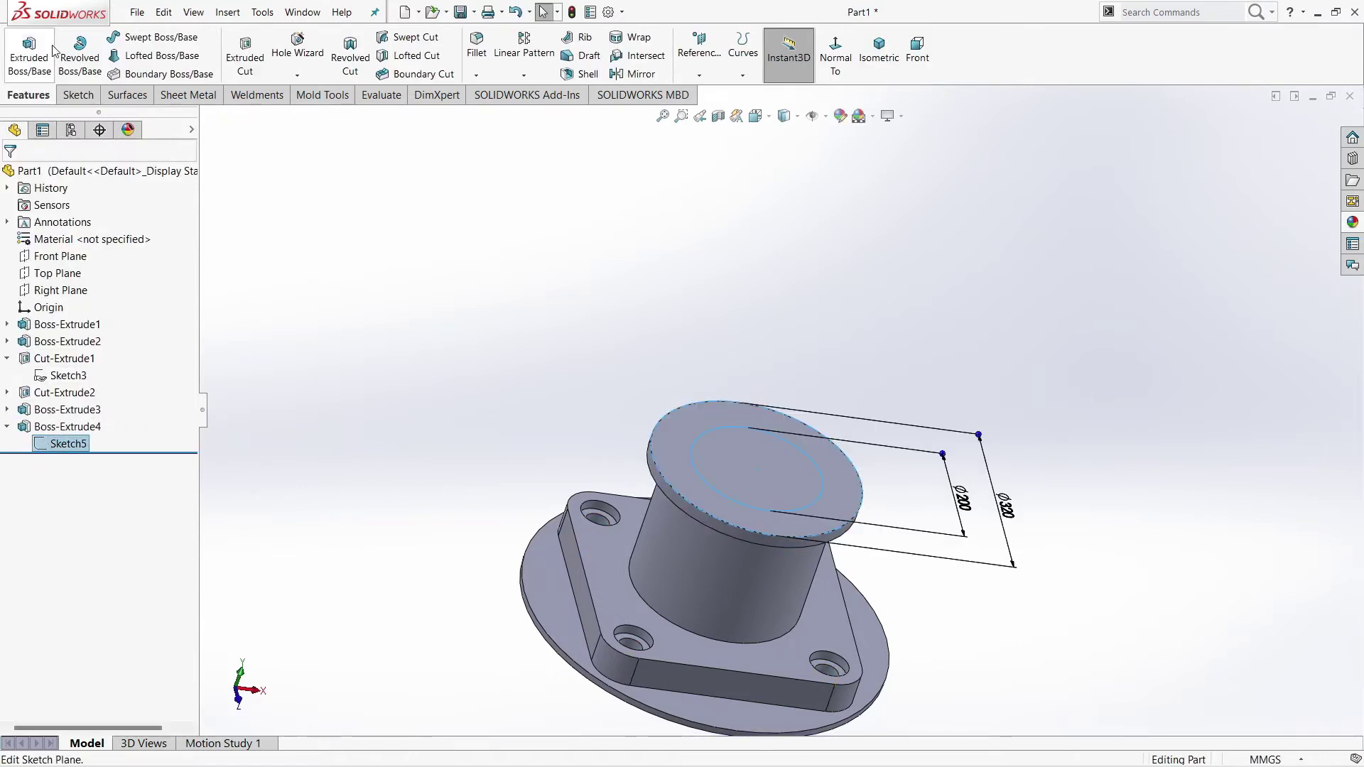
Extruded-cut only the ø200 inner circle region of Sketch5, 200 mm deep.
left_click(245, 54)
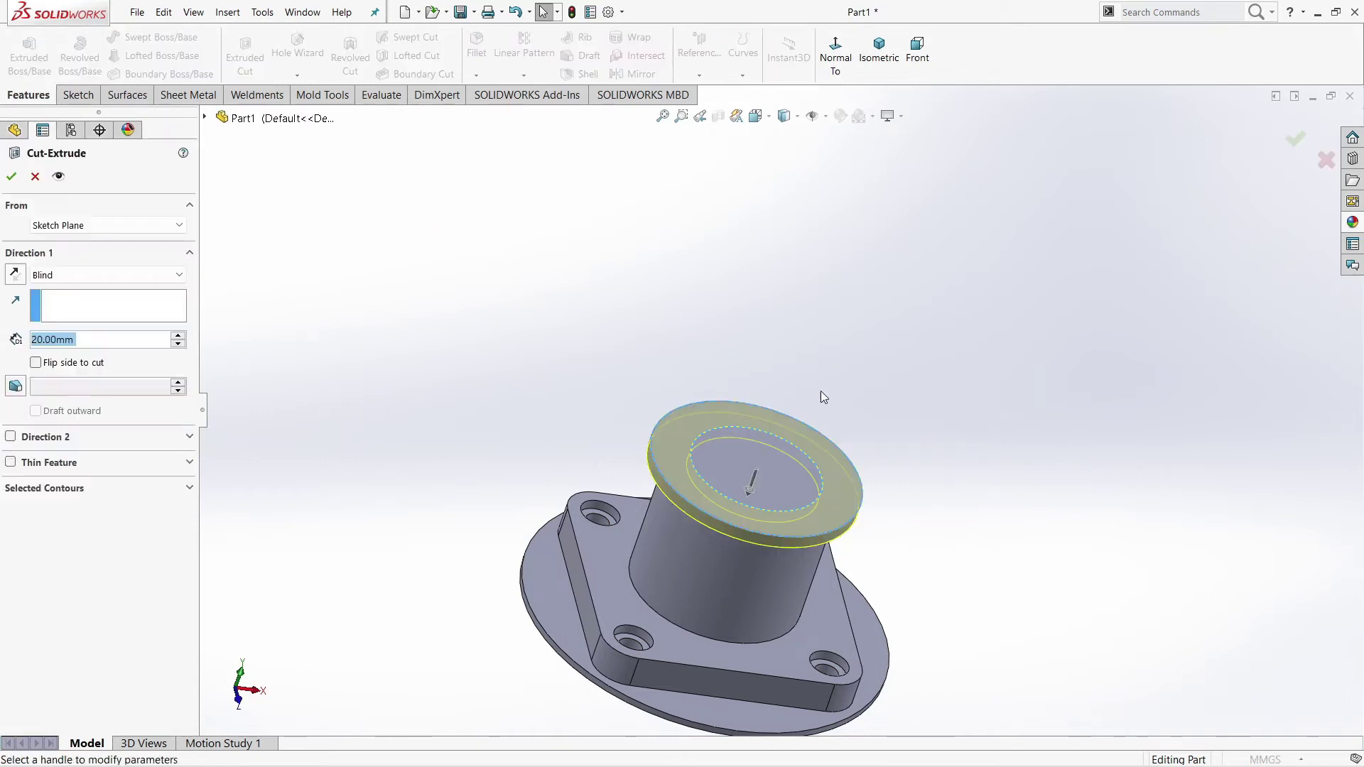
left_click(143, 499)
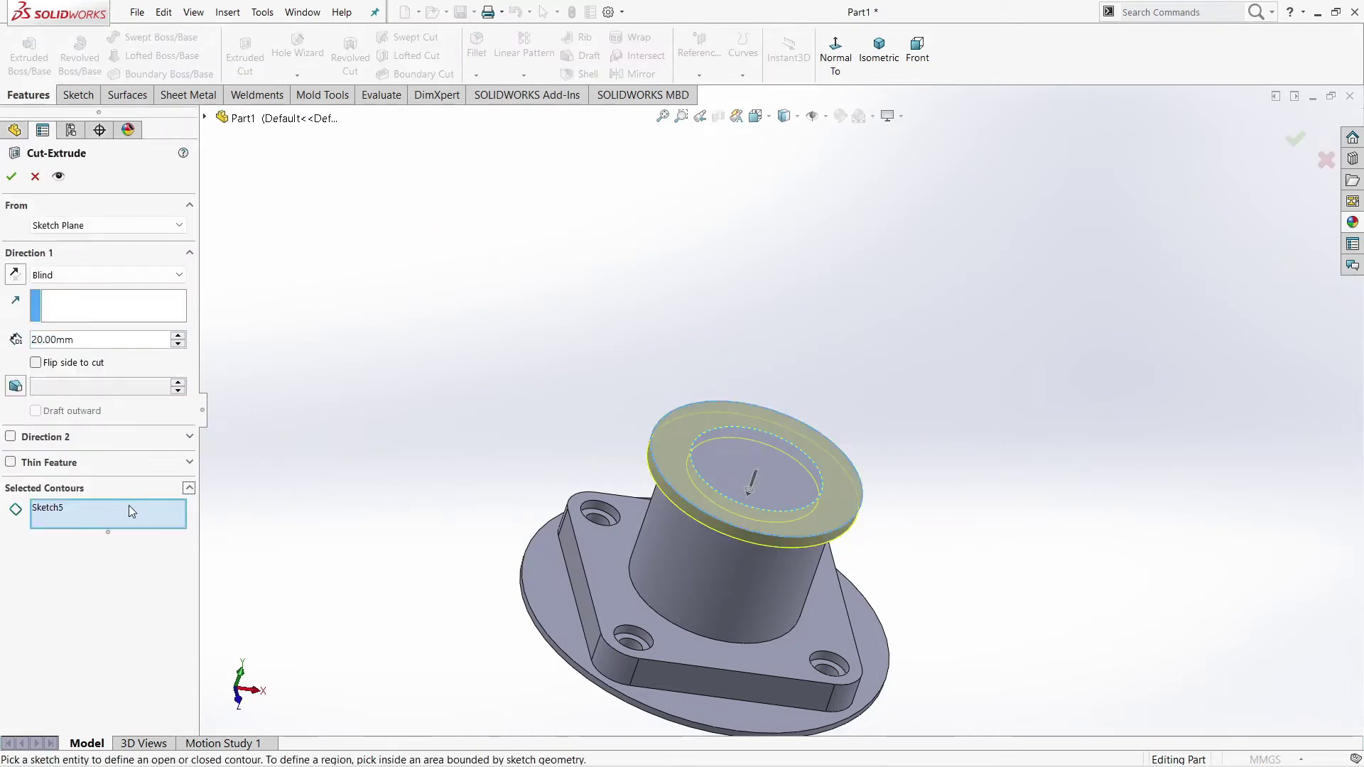
right_click(129, 505)
left_click(188, 514)
left_click(770, 466)
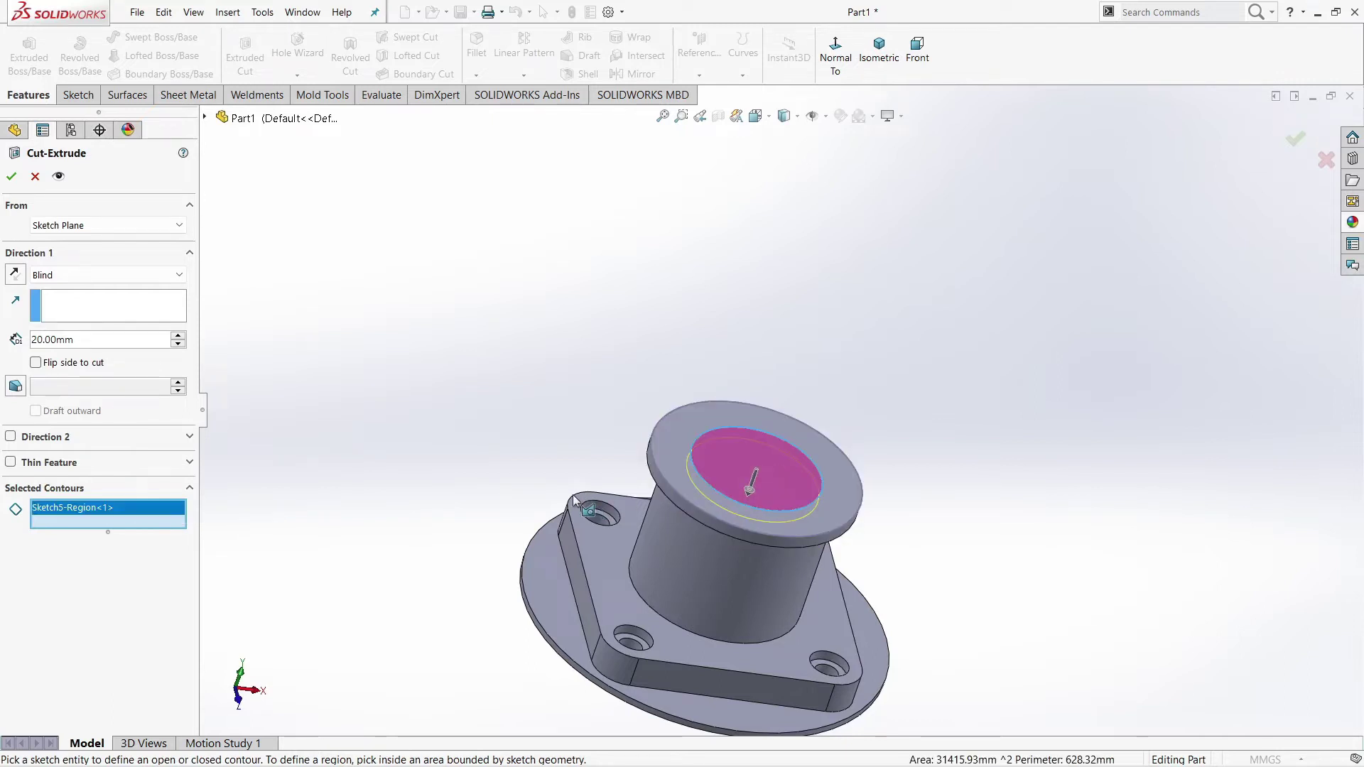
left_click(80, 339)
type("200")
key("Return")
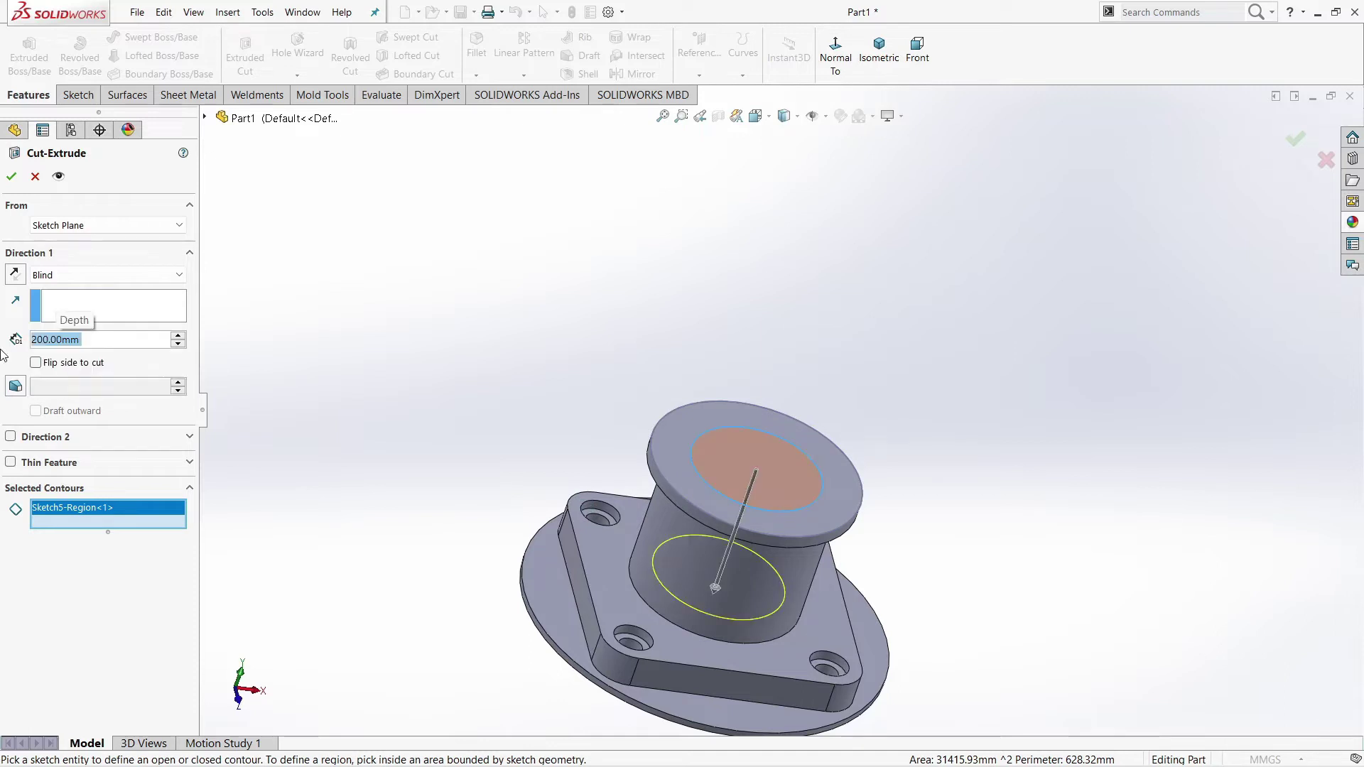
middle_click_drag(860, 421, 838, 412)
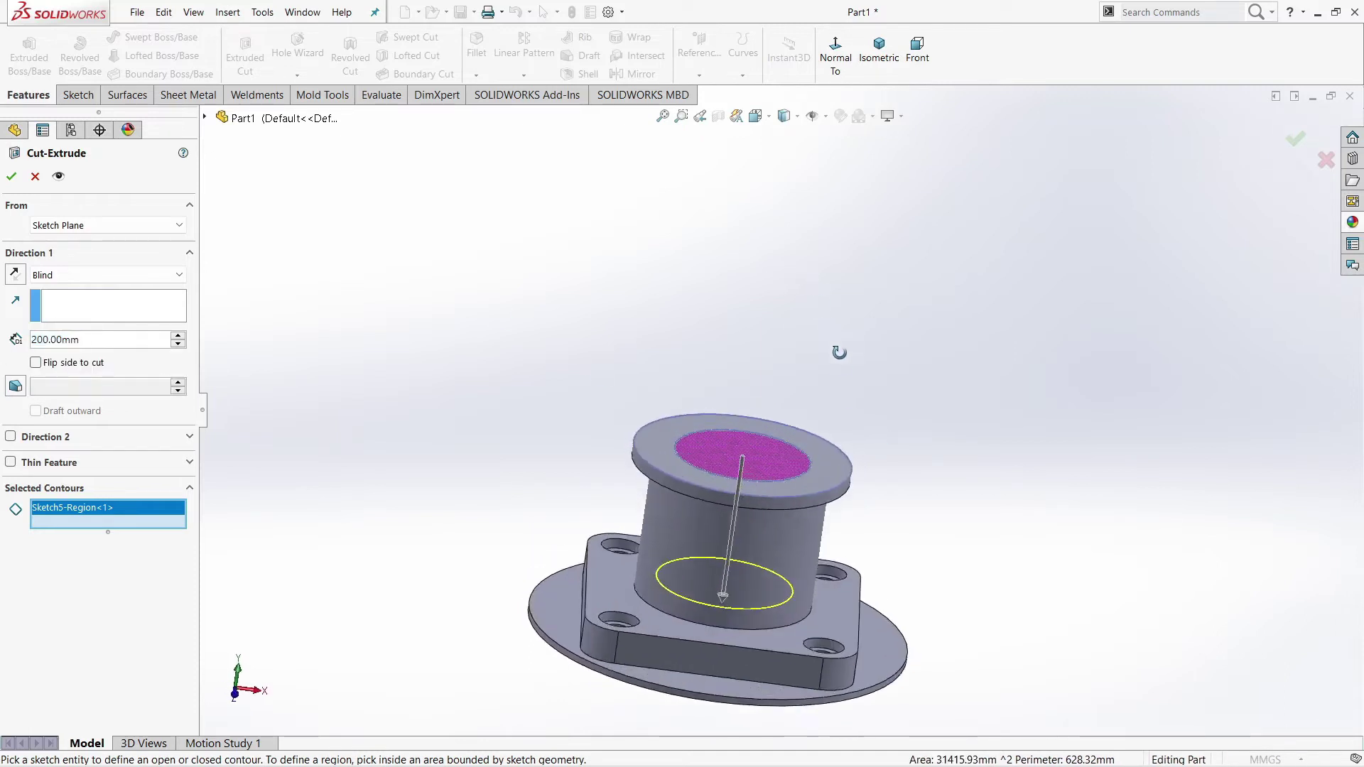
left_click(16, 173)
mouse_move(484, 498)
middle_mouse_down()
mouse_move(598, 635)
mouse_move(457, 593)
mouse_move(578, 527)
middle_mouse_up()
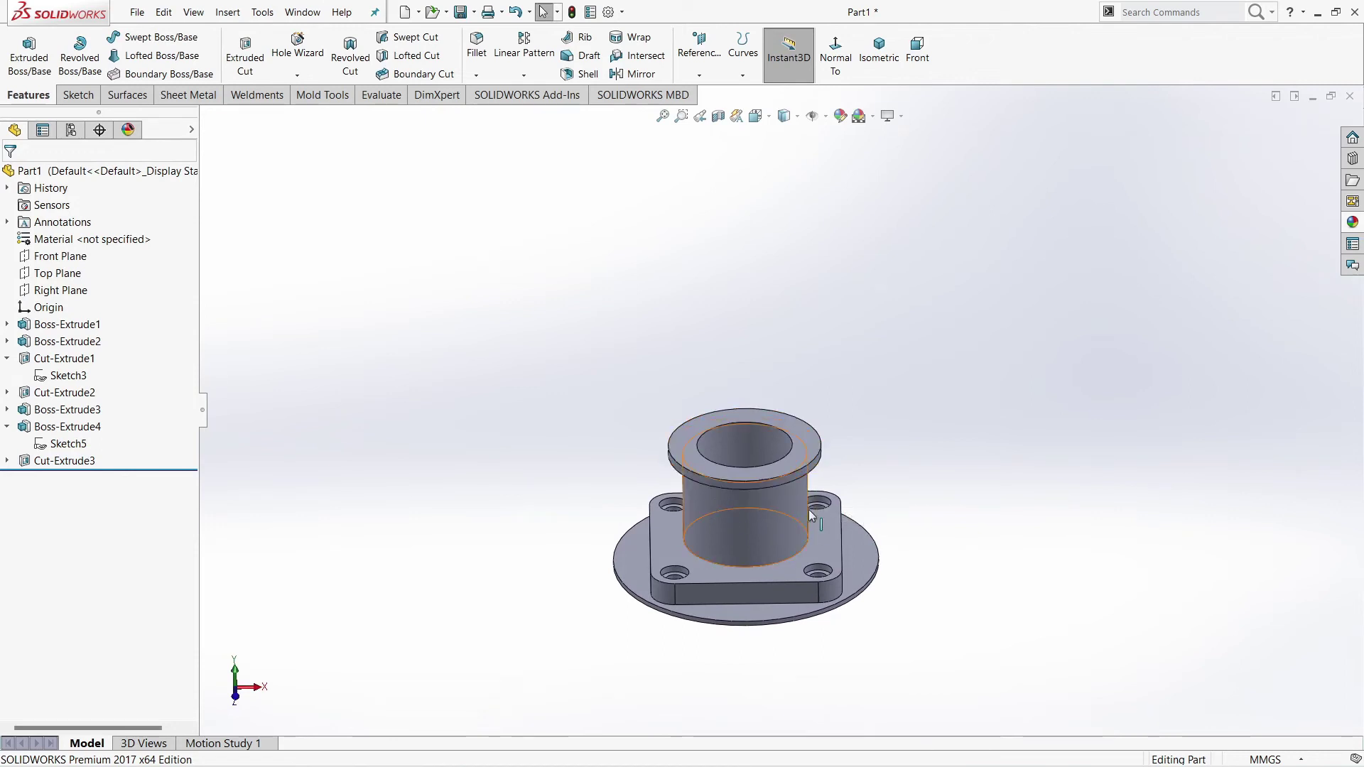
scroll(809, 510, "down", 2)
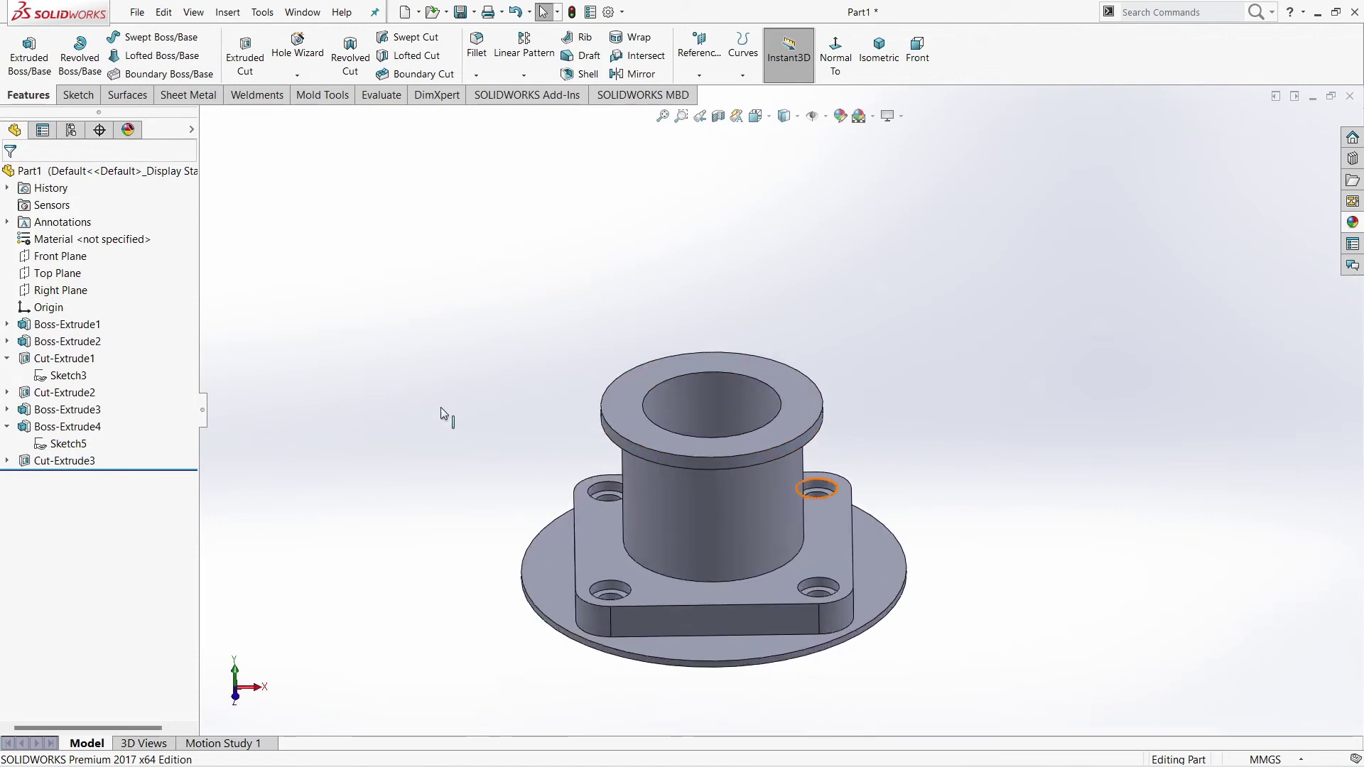
Fillet the circular edge between the boss and square base with a 15 mm radius.
left_click(476, 44)
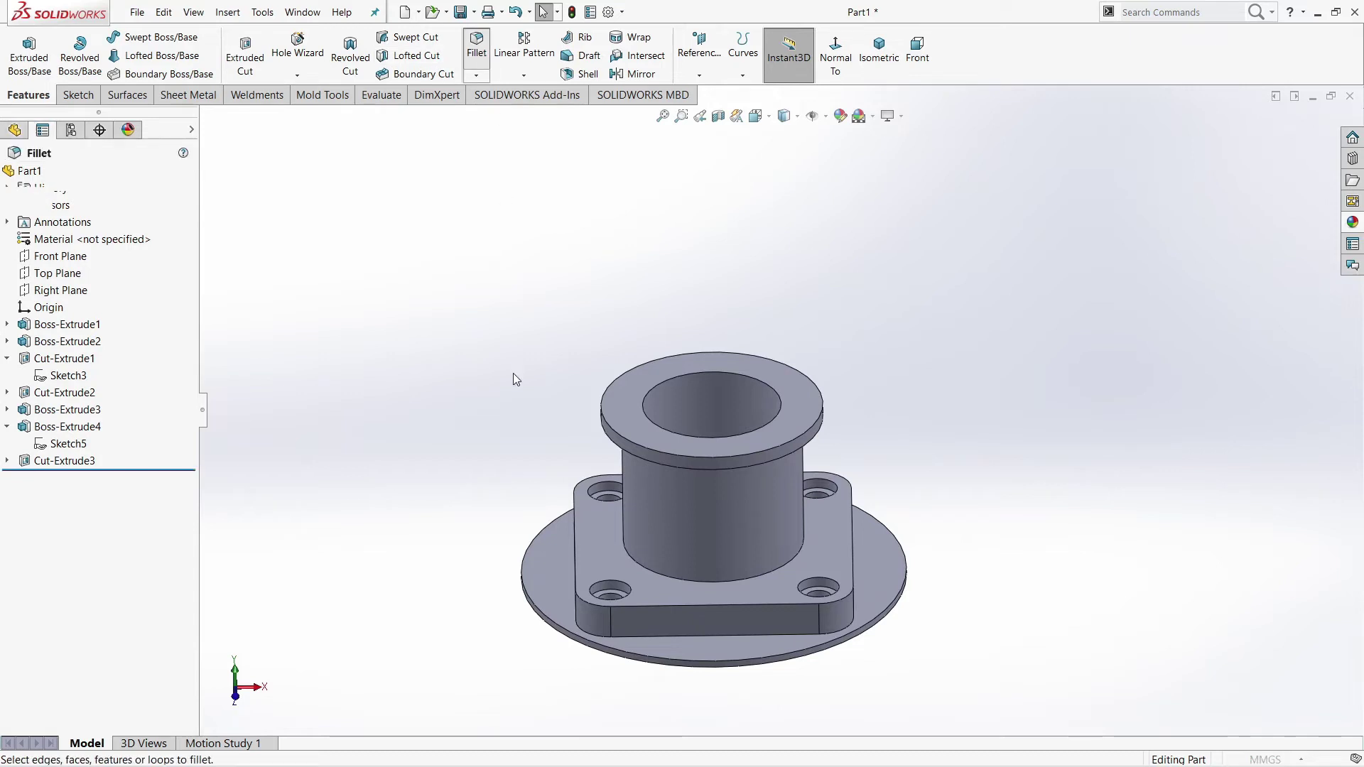
left_click(655, 576)
type("15")
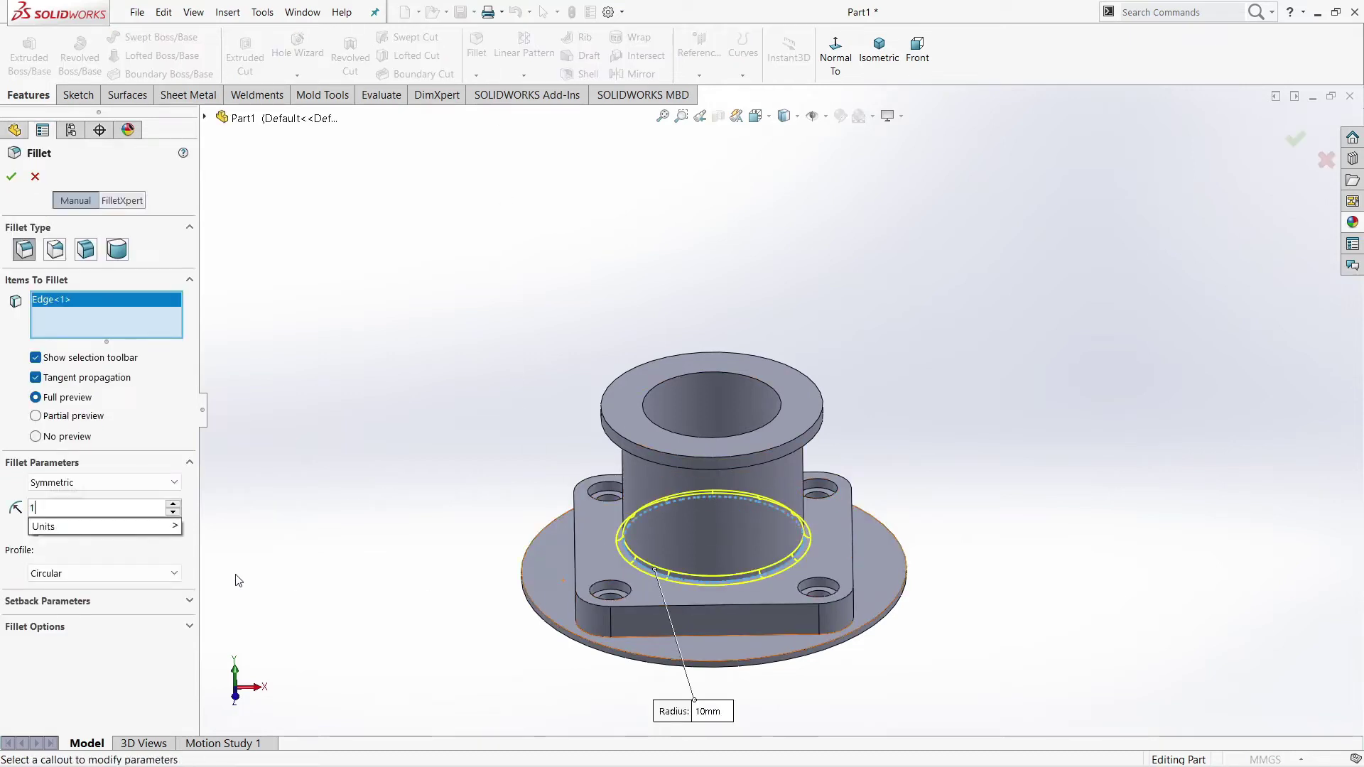
key("Return")
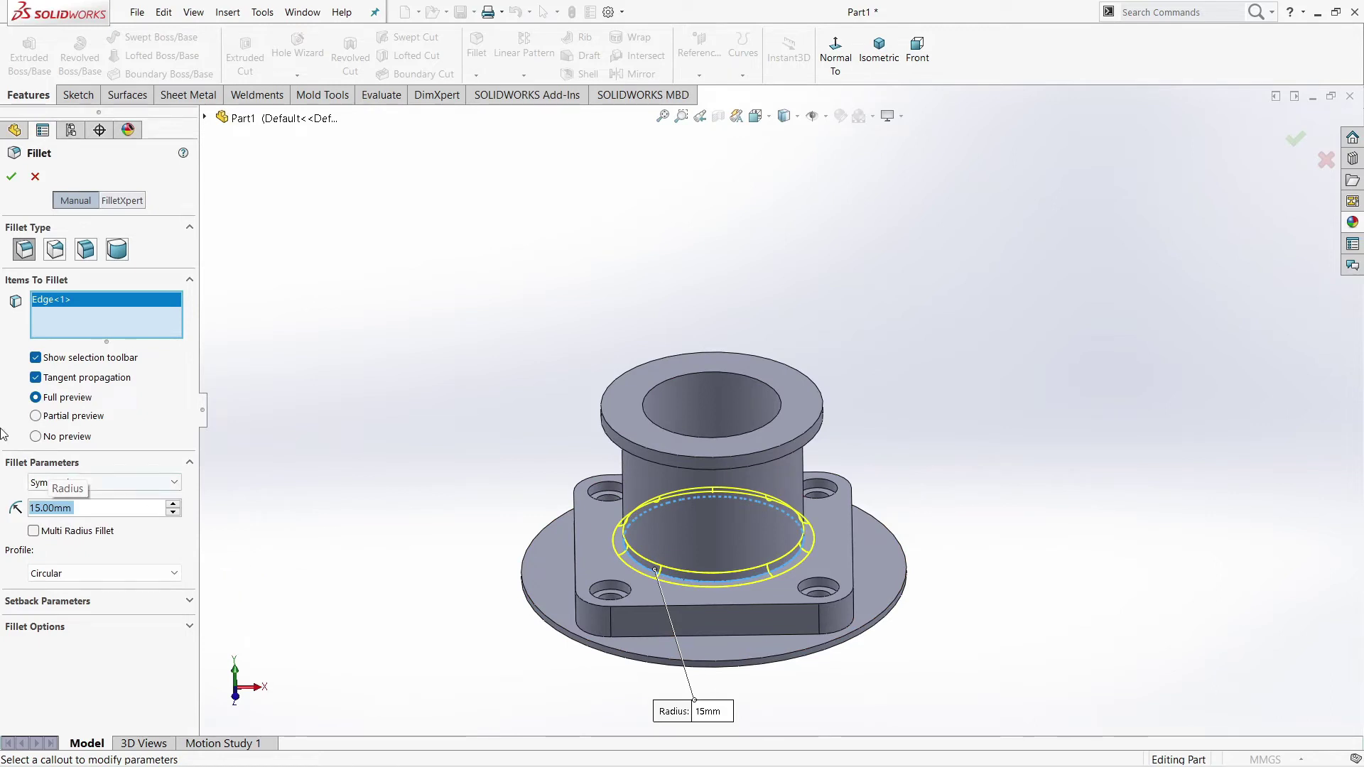
left_click(11, 176)
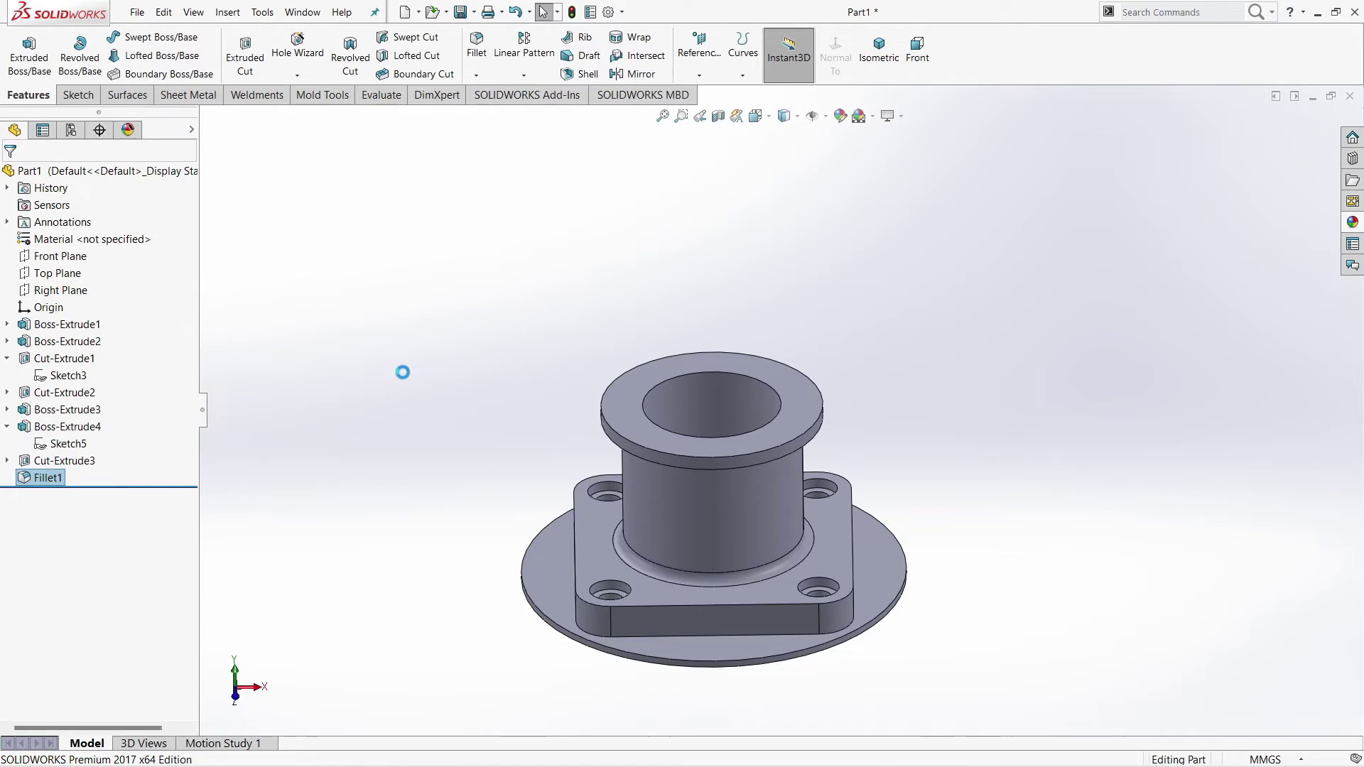
scroll(698, 562, "down", 3)
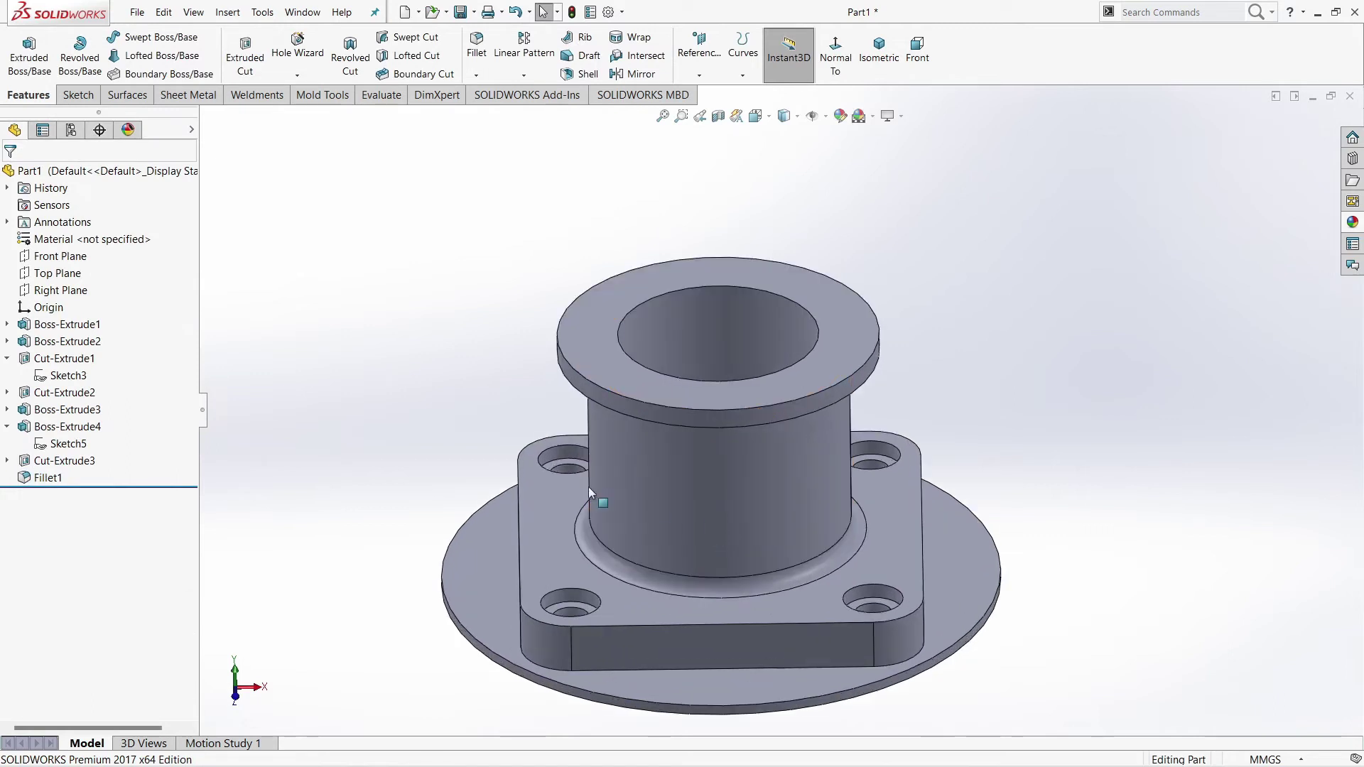
Start a new sketch on Front Plane, viewed normal to it.
left_click(70, 257)
left_click(65, 233)
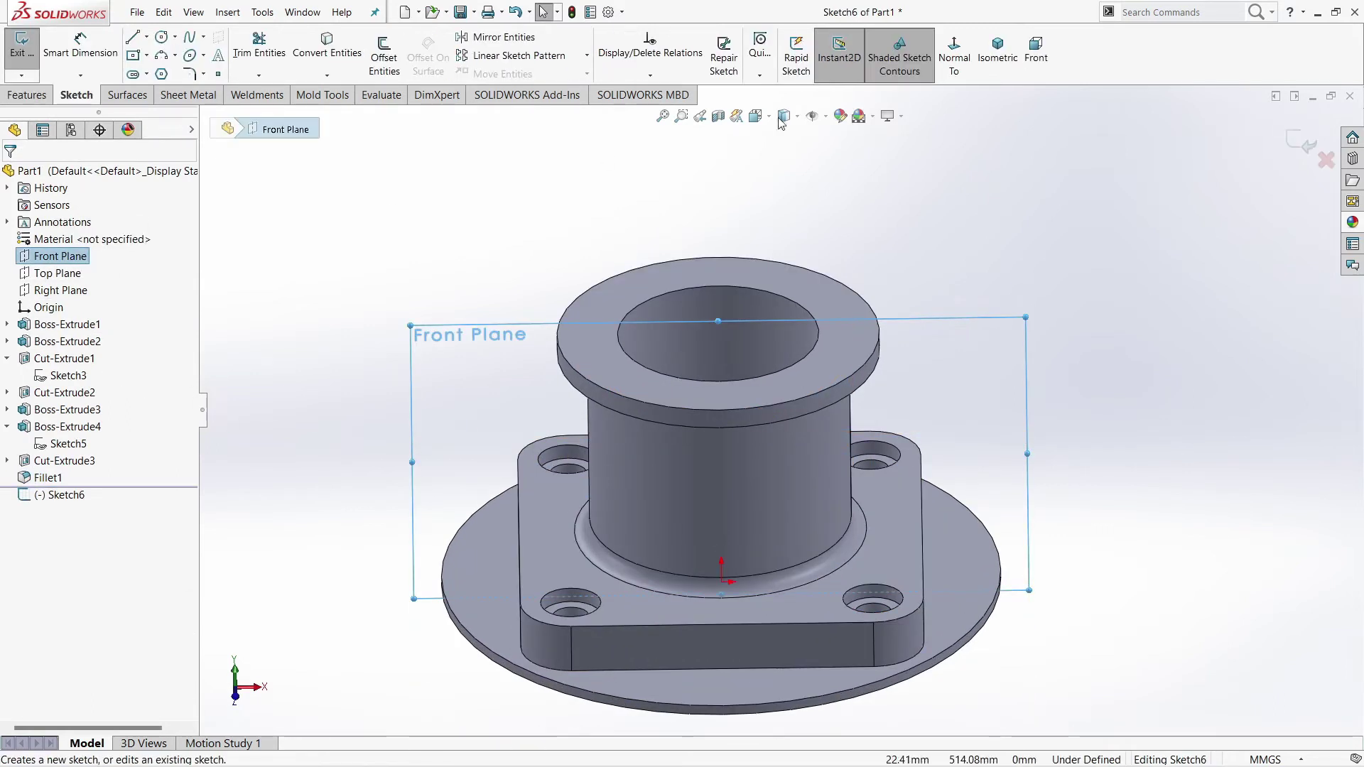
left_click(954, 60)
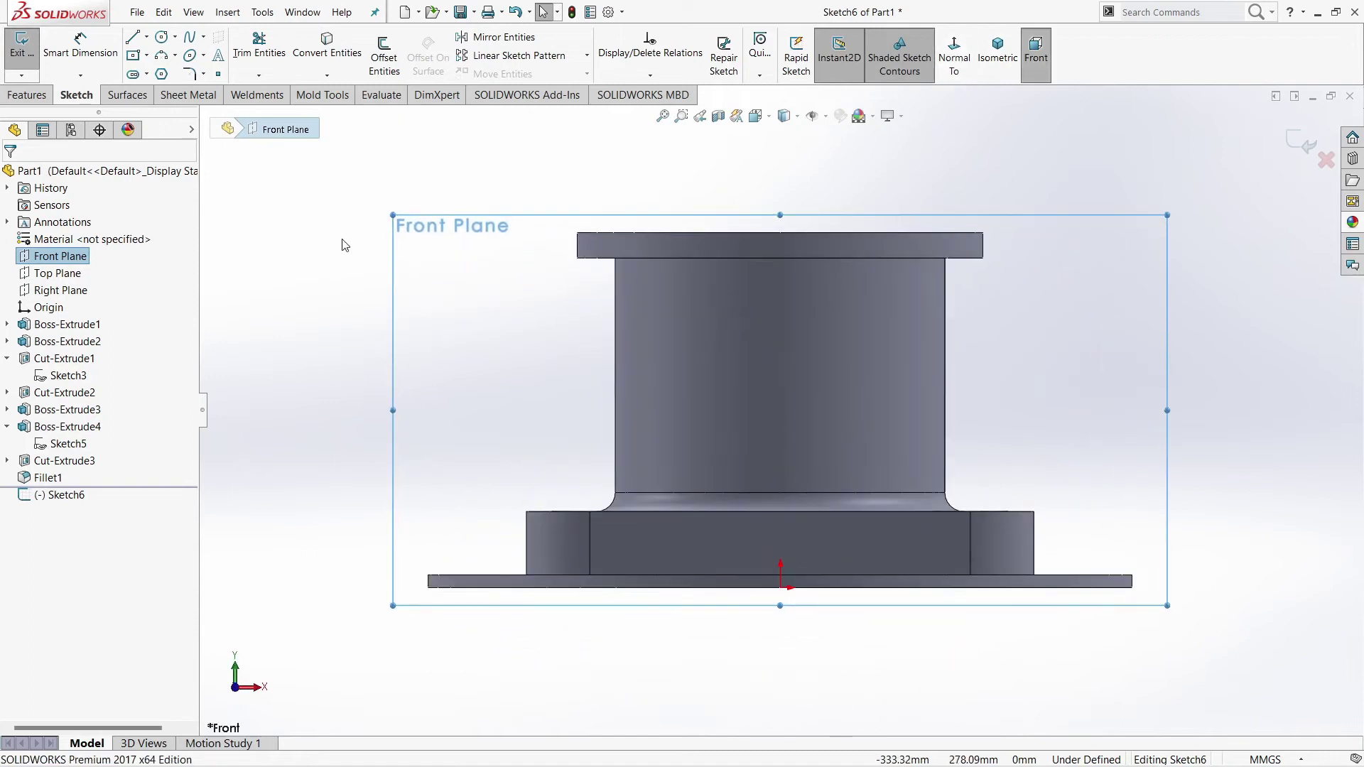
left_click(441, 181)
left_click(135, 40)
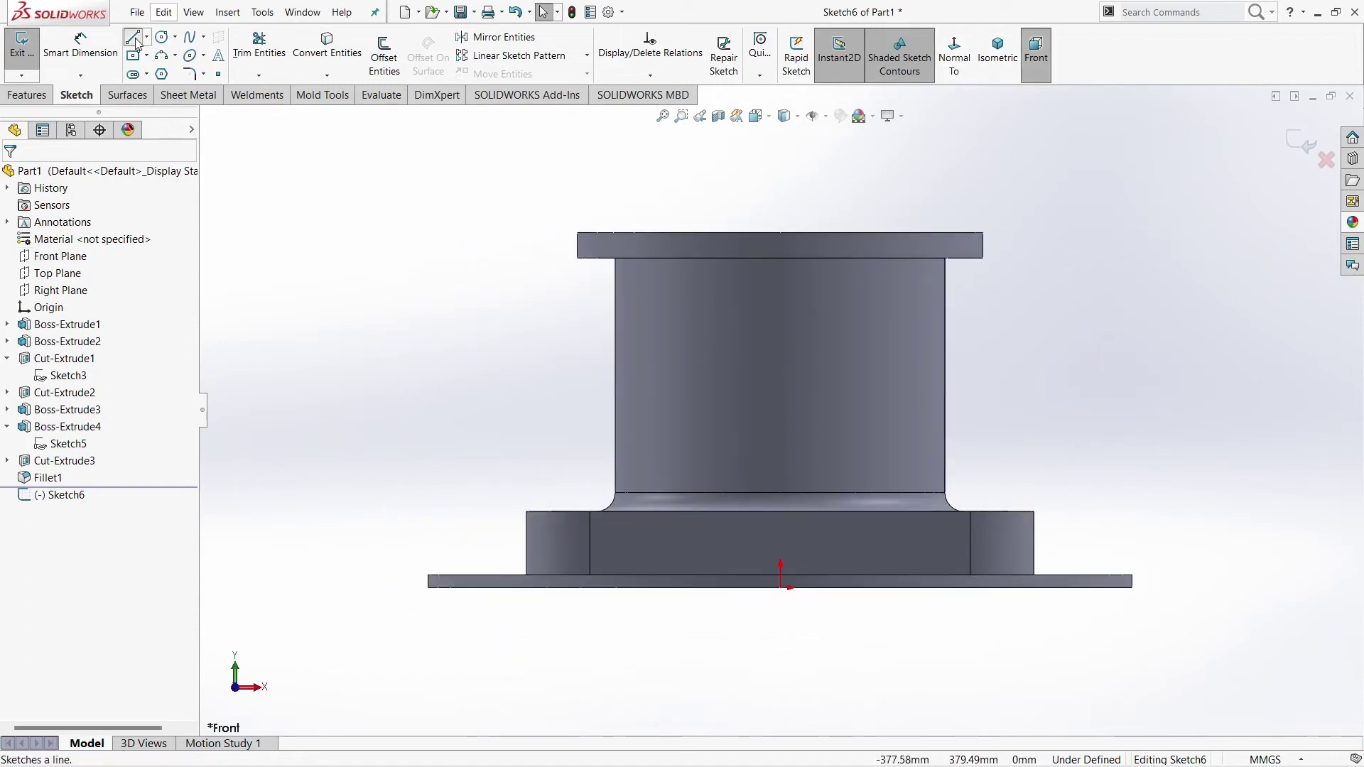
Draw a closed stepped line outline left of the column, starting and ending on its wall.
left_click(615, 311)
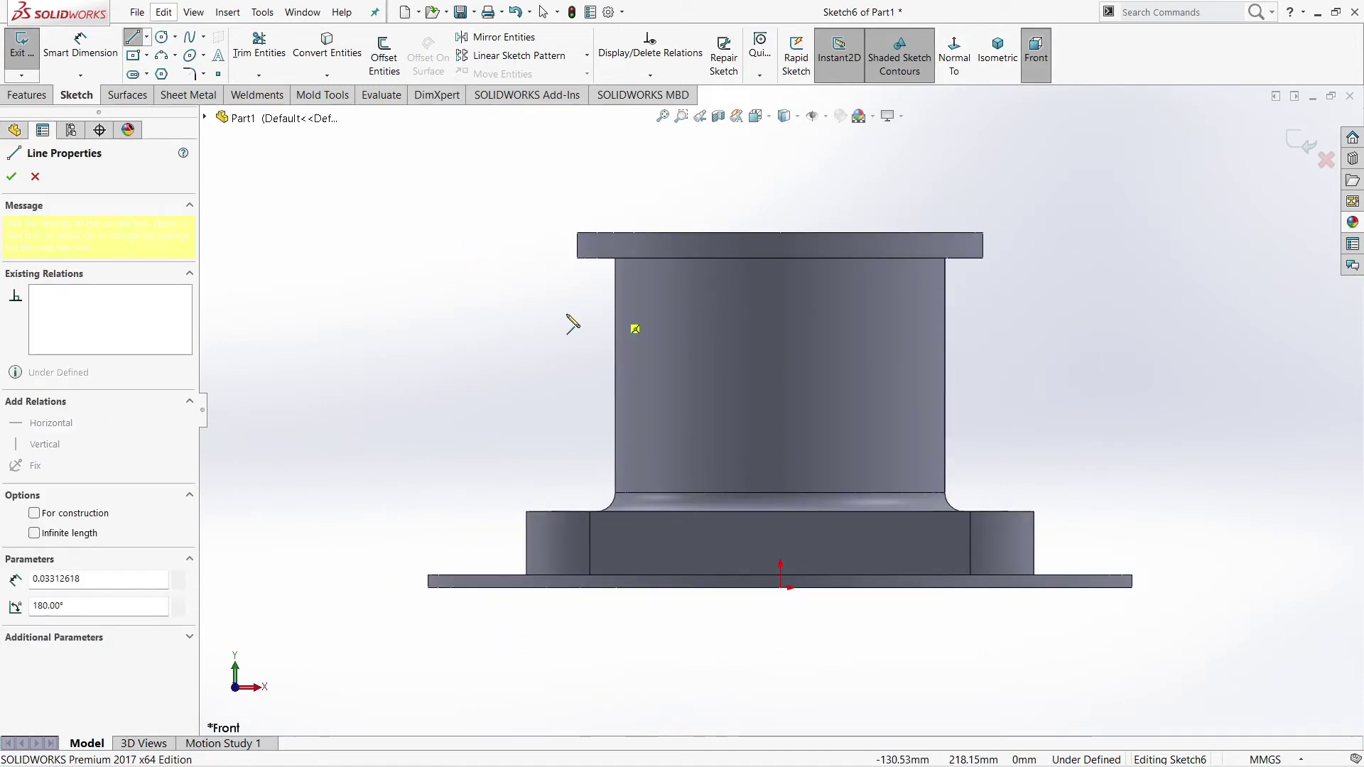
left_click(508, 310)
left_click(508, 333)
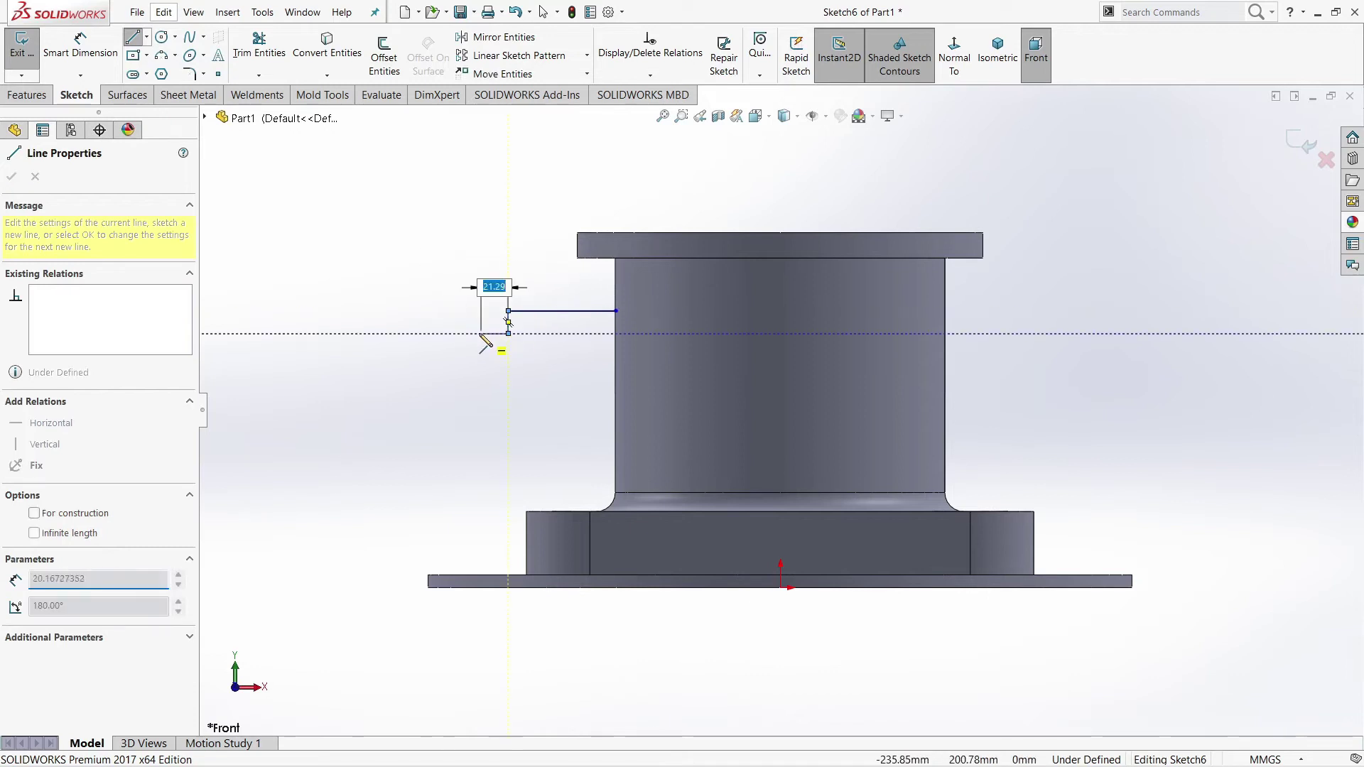
left_click(477, 334)
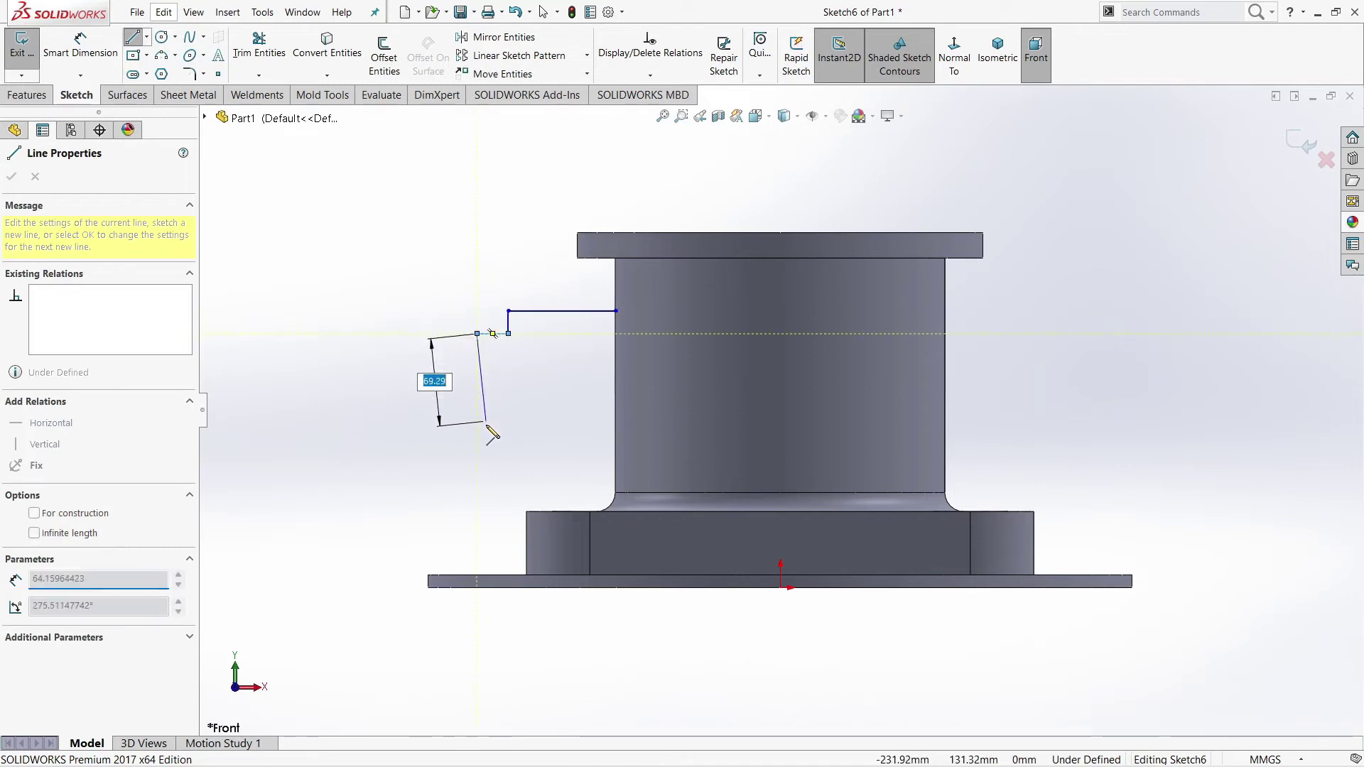
left_click(477, 478)
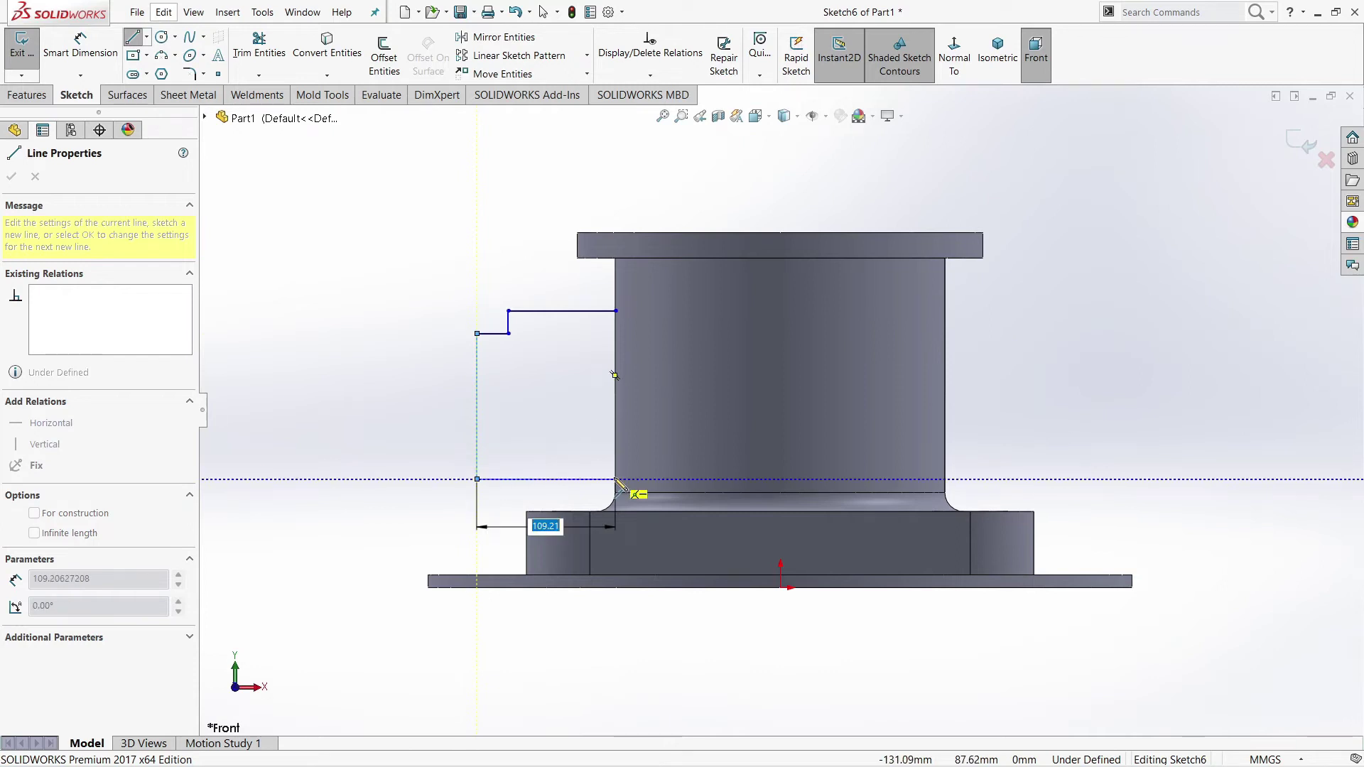
left_click(615, 480)
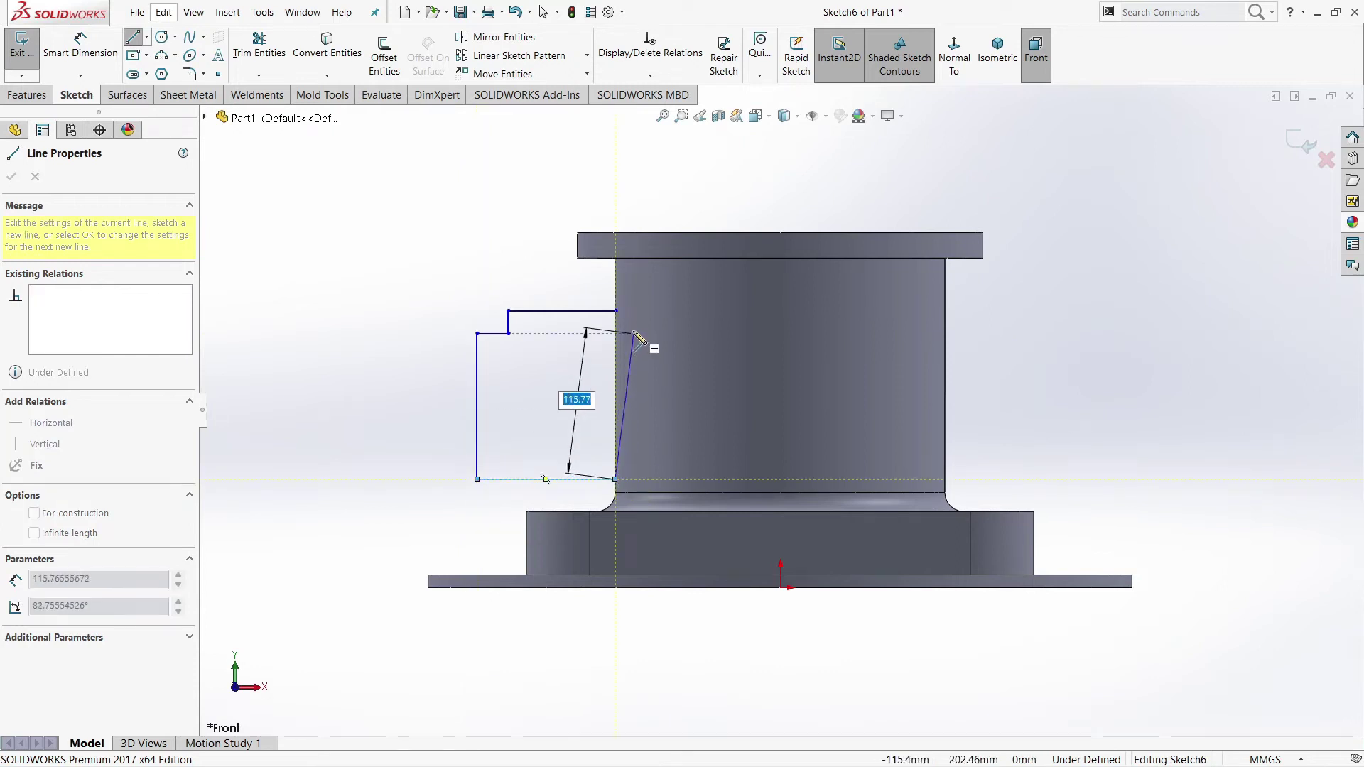
left_click(619, 312)
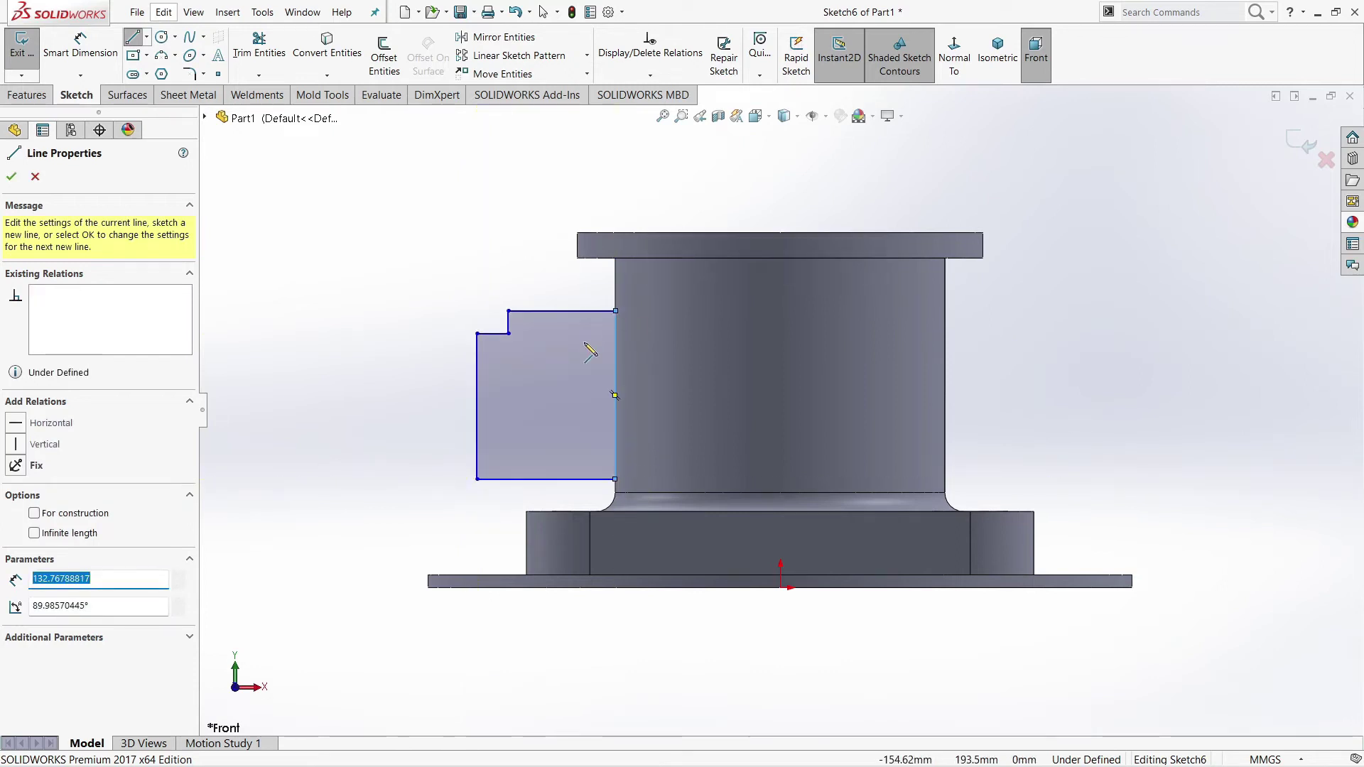
right_click_drag(341, 296, 313, 265)
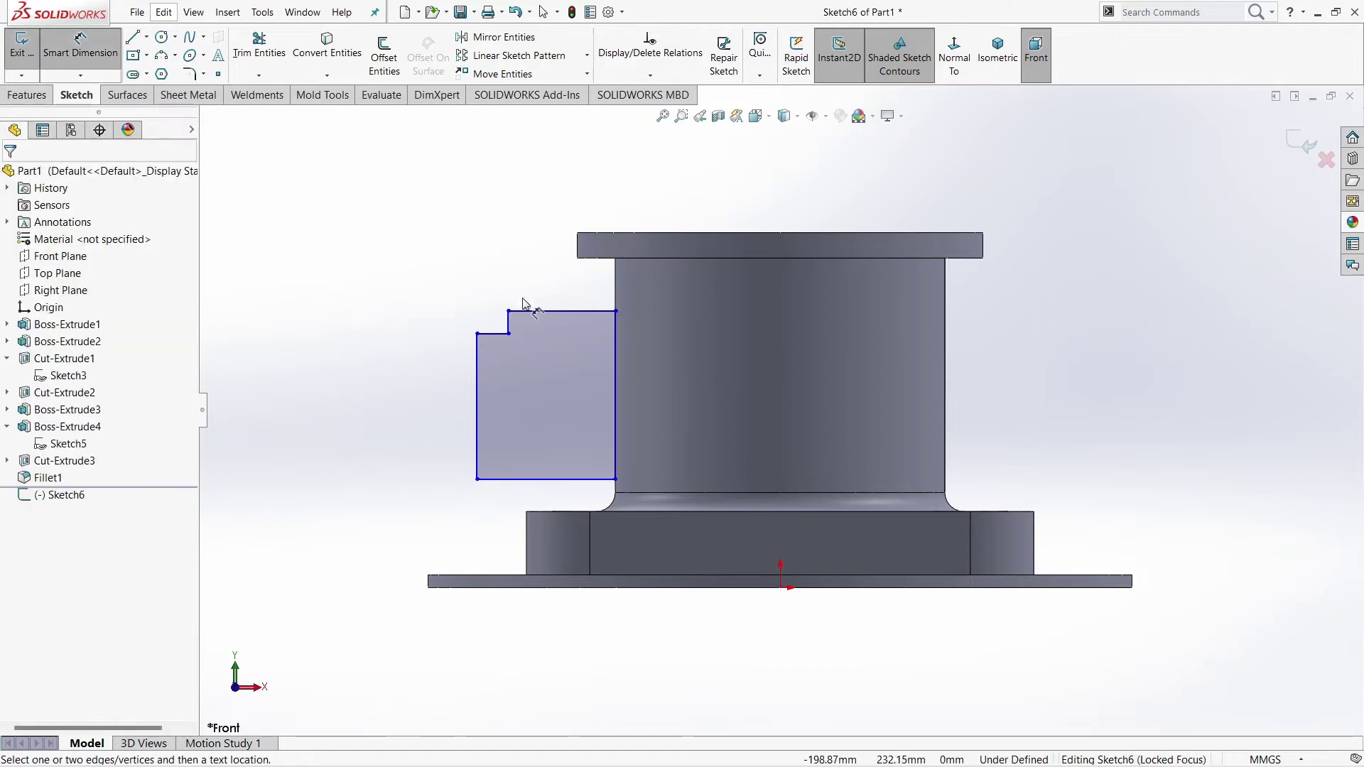
Dimension the profile's left side 244 from the origin, with 15 and 14 steps.
left_click(478, 368)
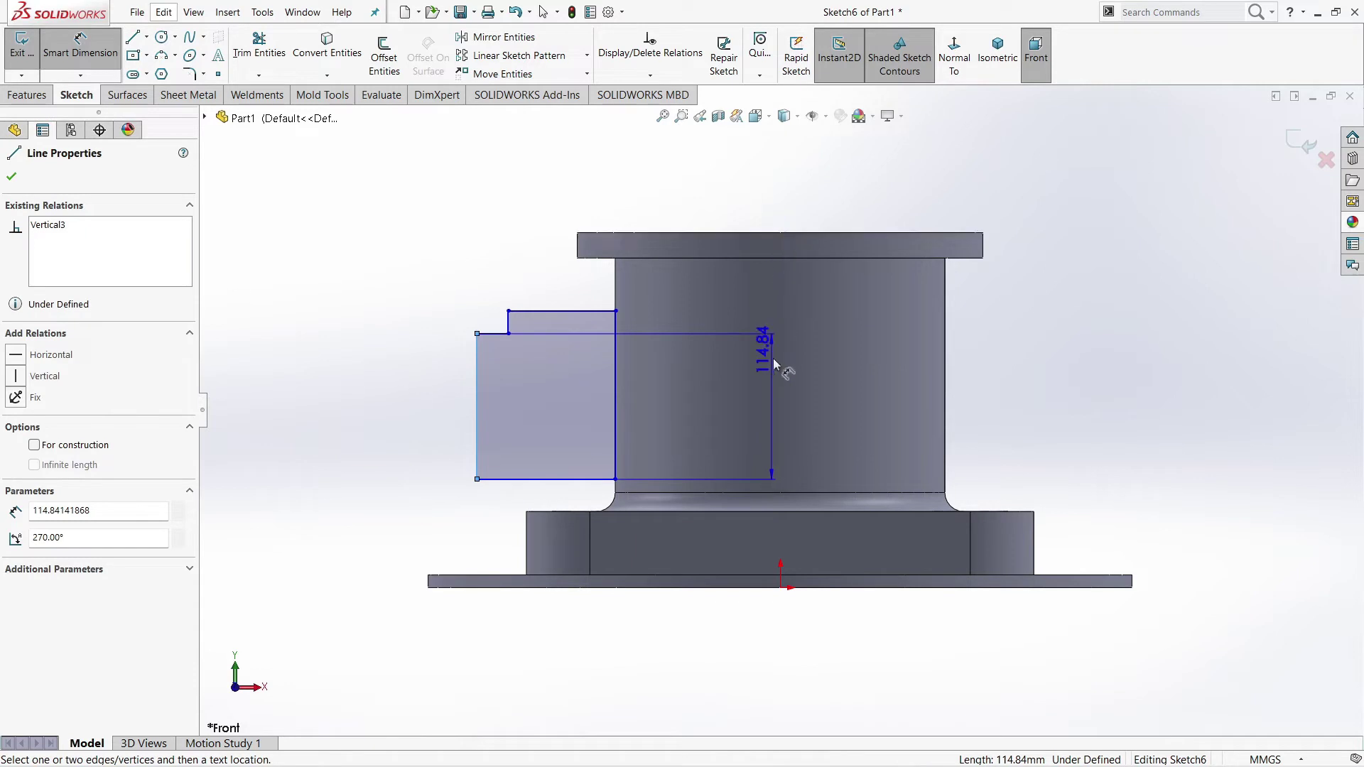
left_click(780, 588)
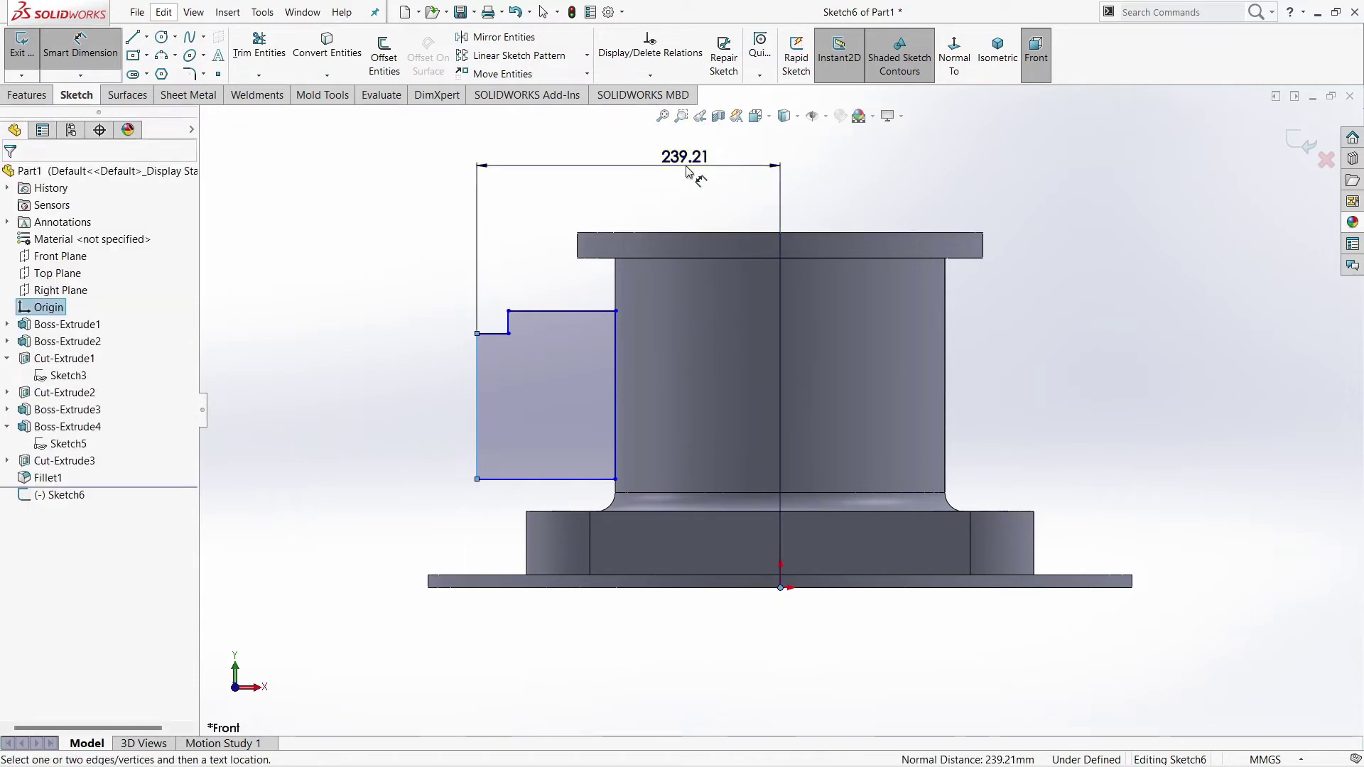
left_click(686, 171)
type("244")
key("Return")
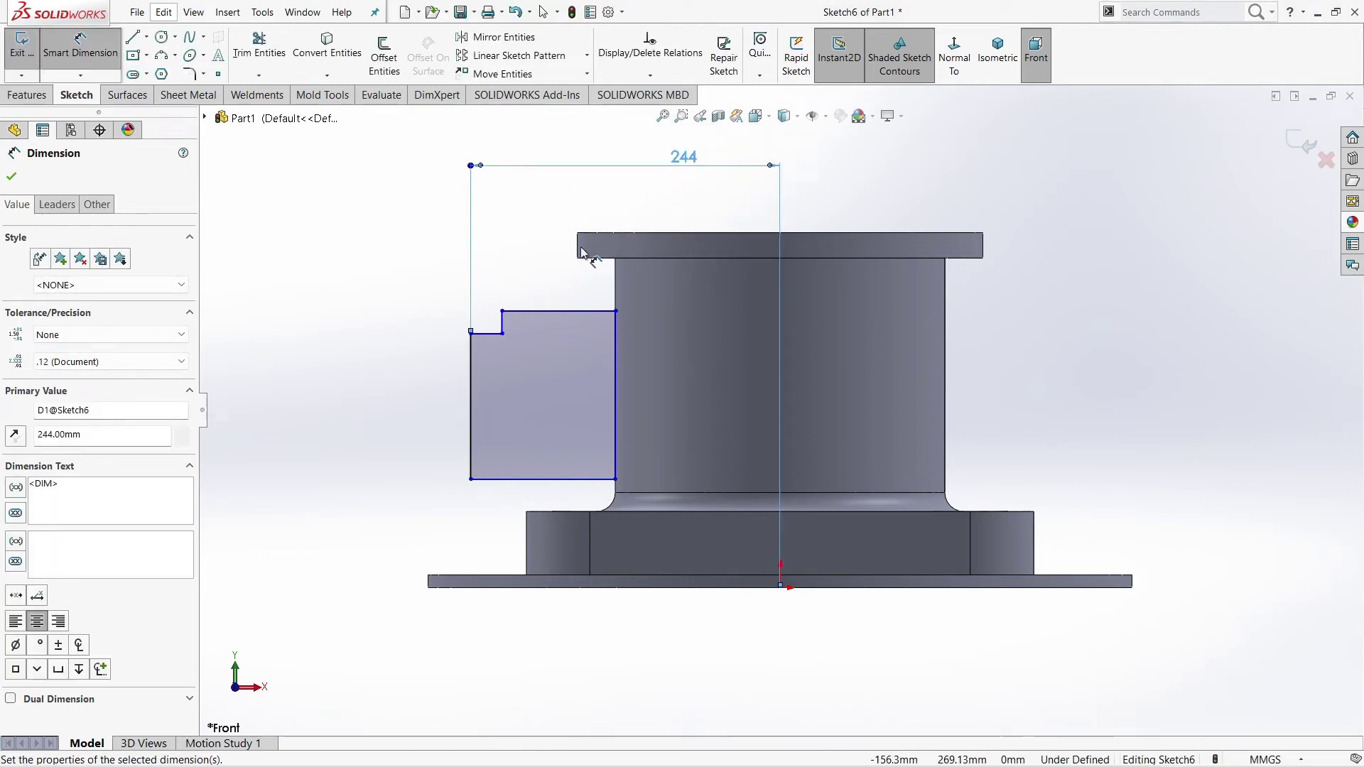
left_click(502, 326)
left_click(416, 328)
type("15")
key("Return")
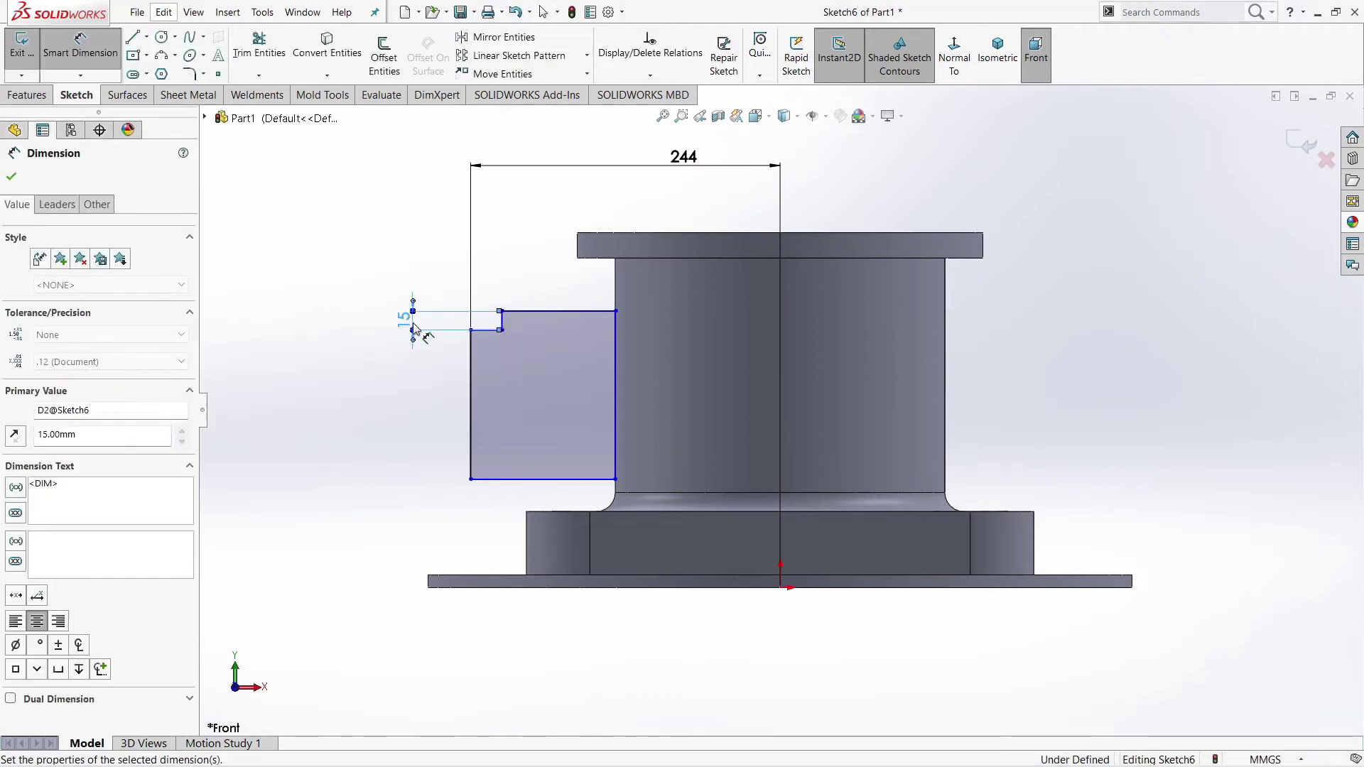
left_click(490, 330)
type("14")
key("Return")
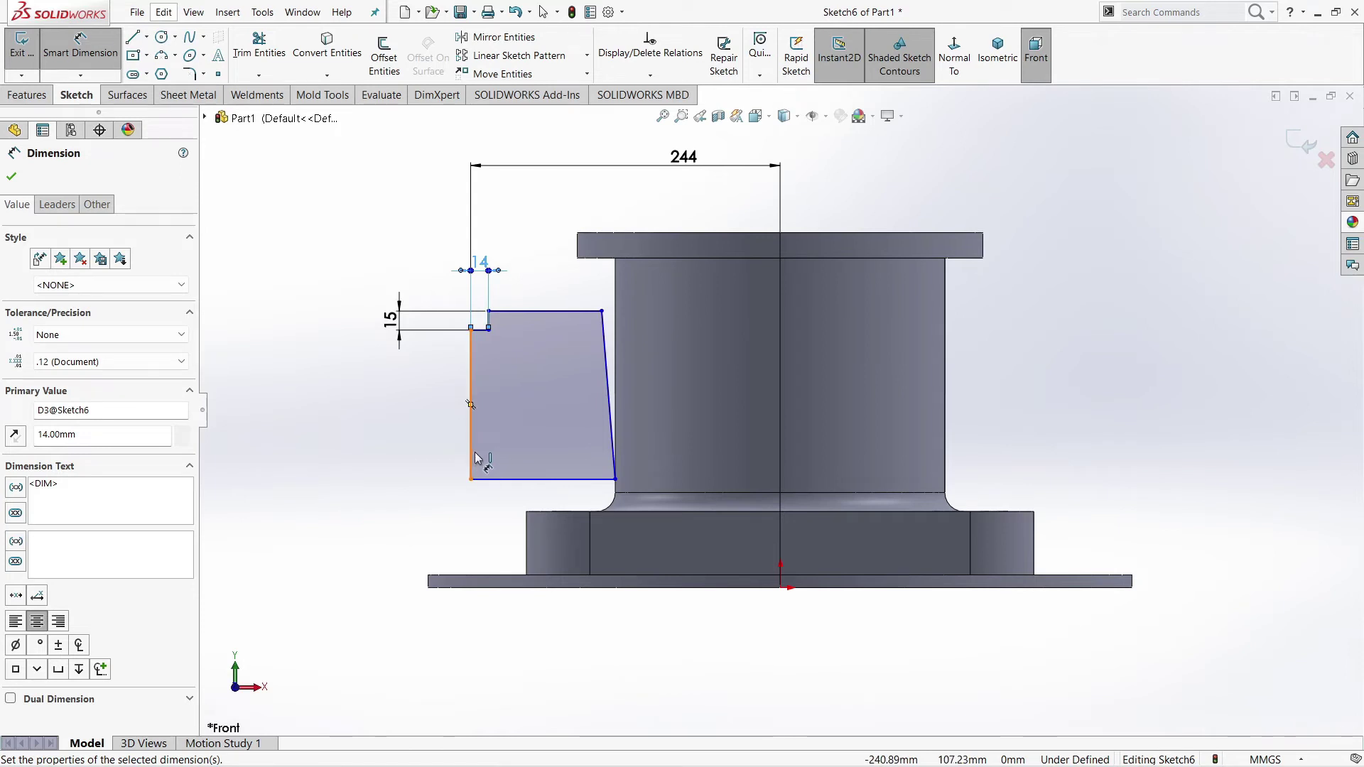
Add the 140 profile height and 90 above the base, then make the right side vertical.
left_click(529, 313)
left_click(498, 479)
left_click(298, 357)
key("Return")
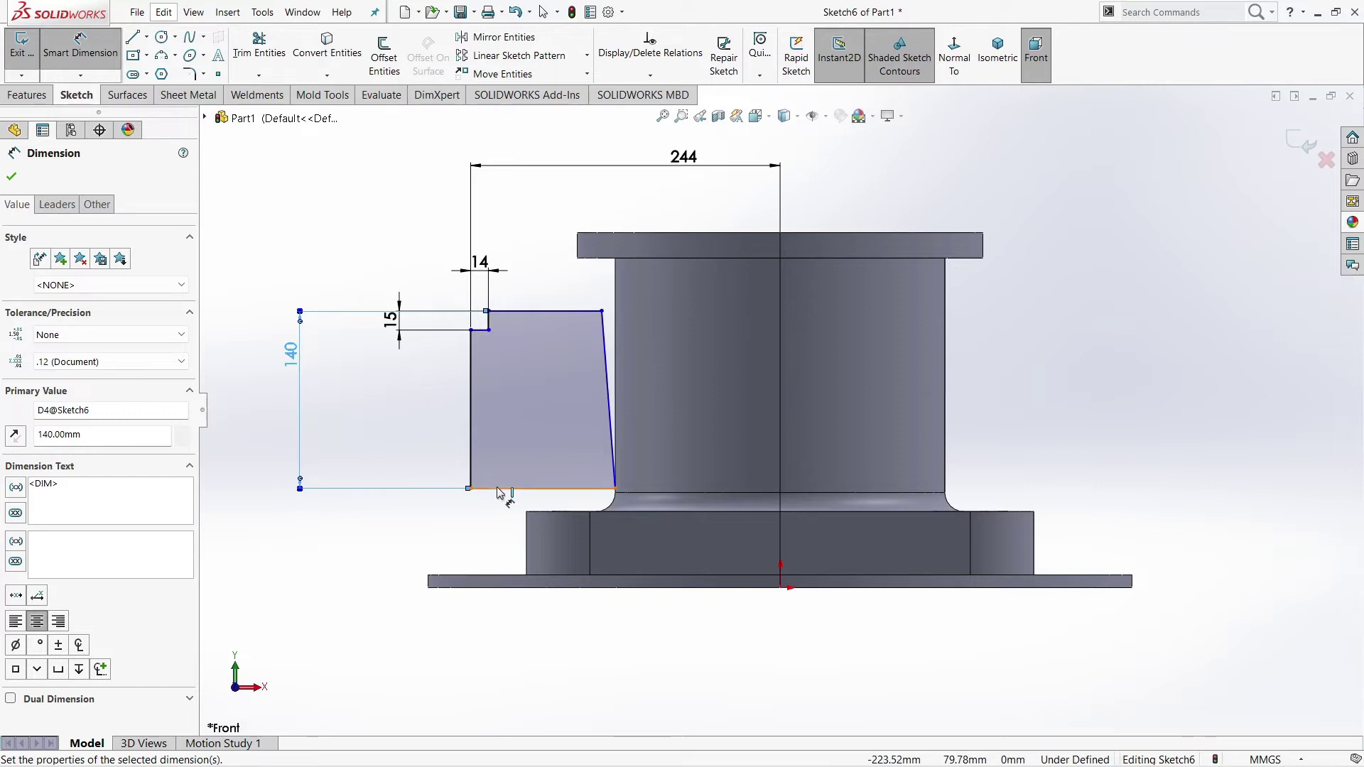
left_click(498, 491)
left_click(463, 587)
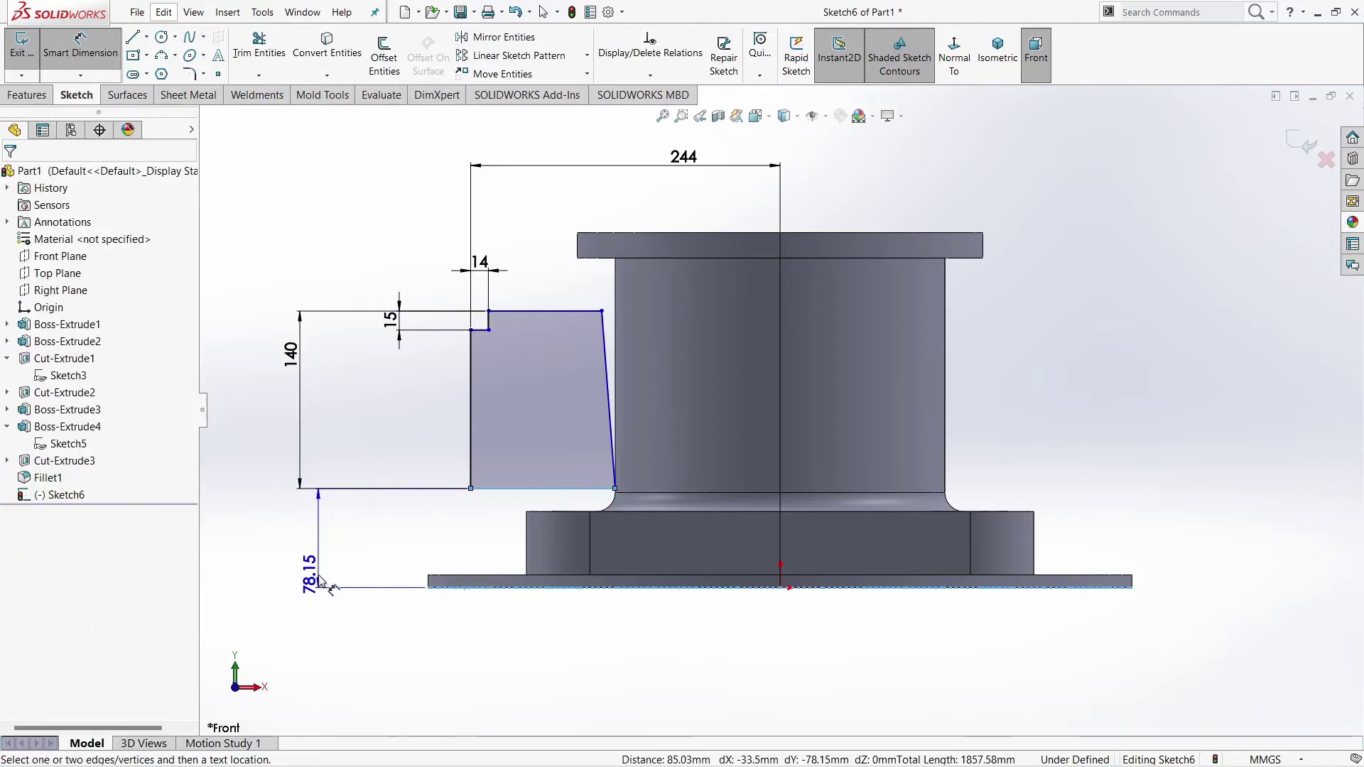
left_click(319, 579)
type("90")
key("Return")
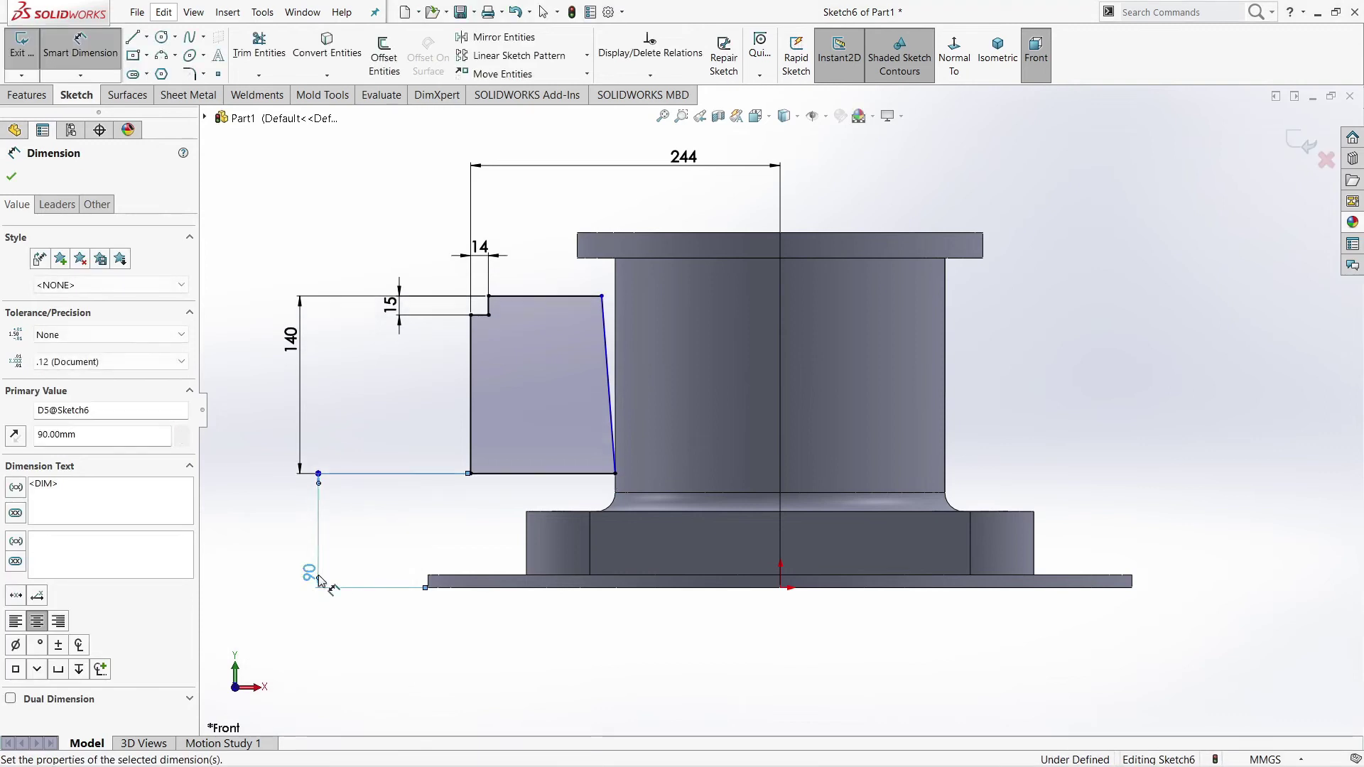
key("Escape")
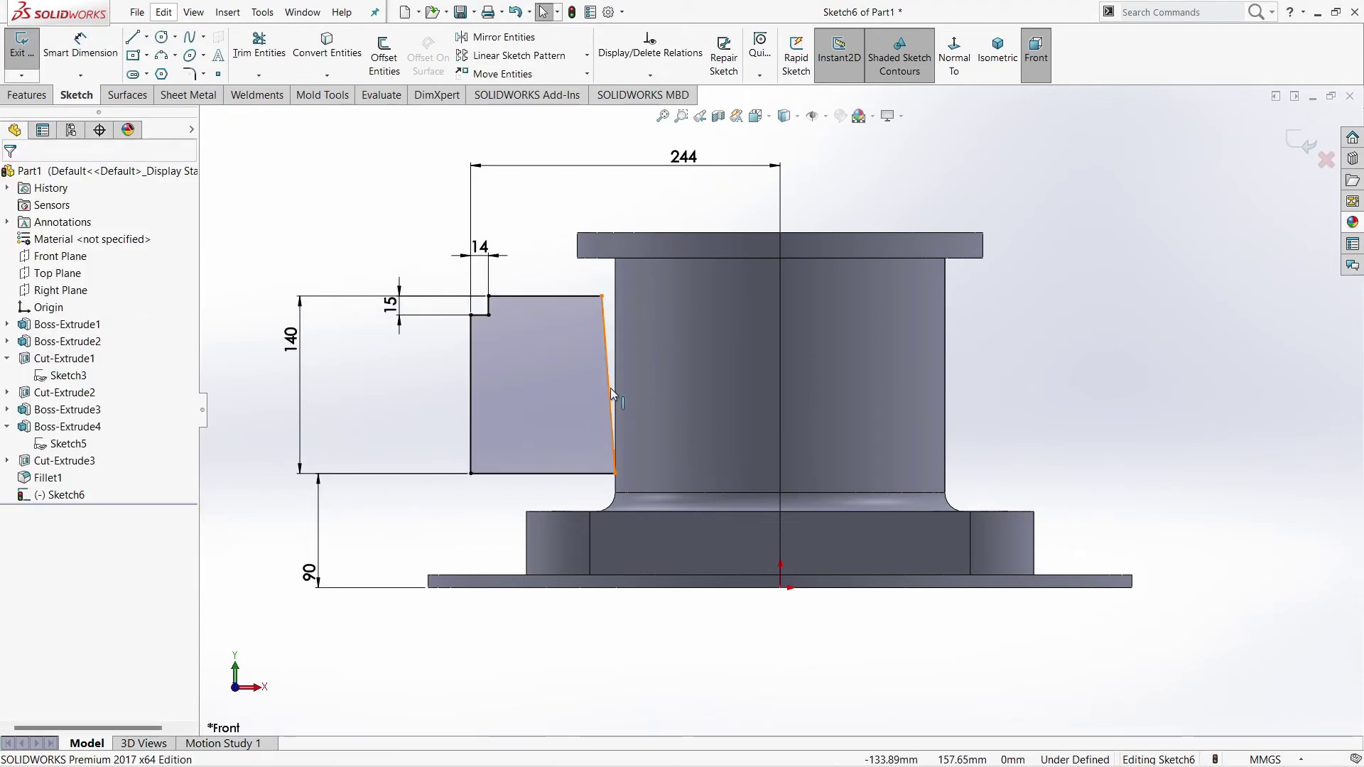
left_click(611, 388)
left_click(670, 317)
left_click(419, 371)
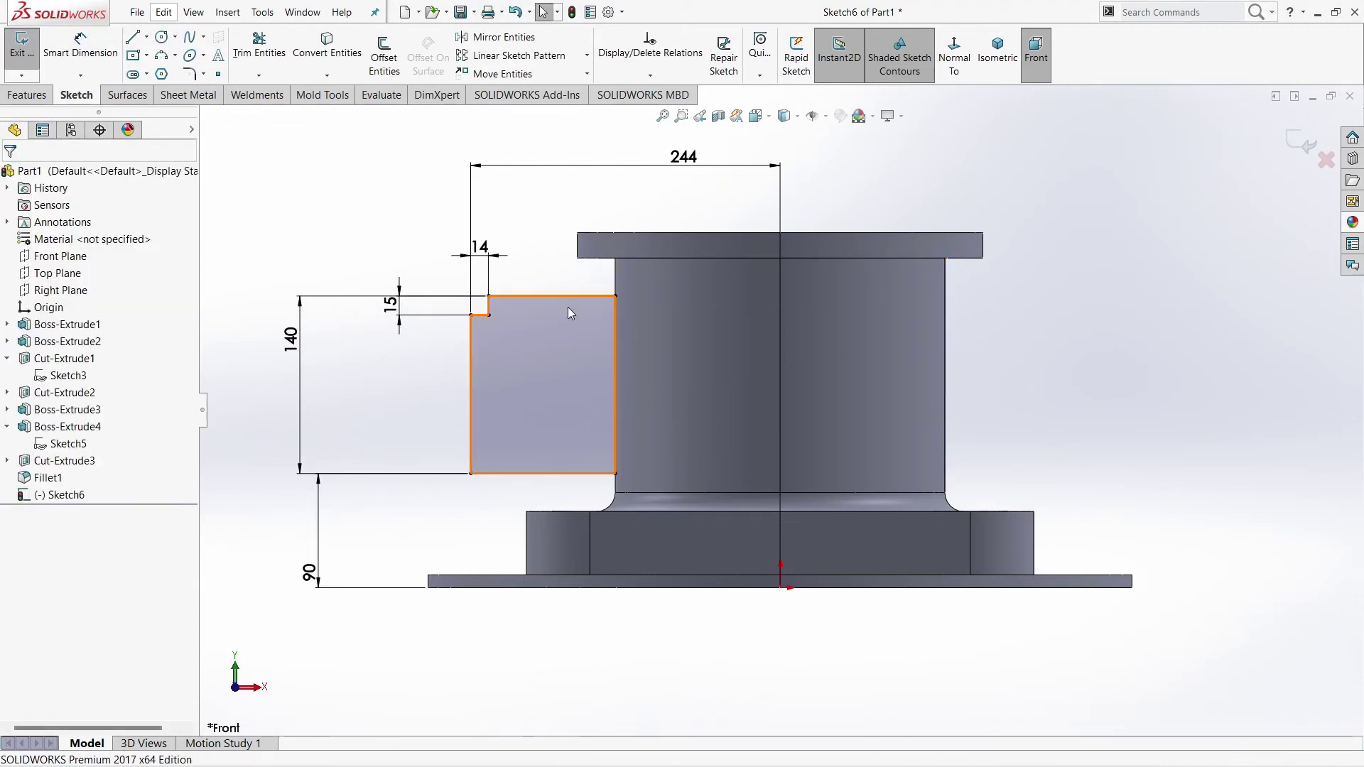
Extrude Sketch6 200 mm Mid Plane into a stepped block beside the cylinder.
middle_click_drag(574, 306, 355, 342)
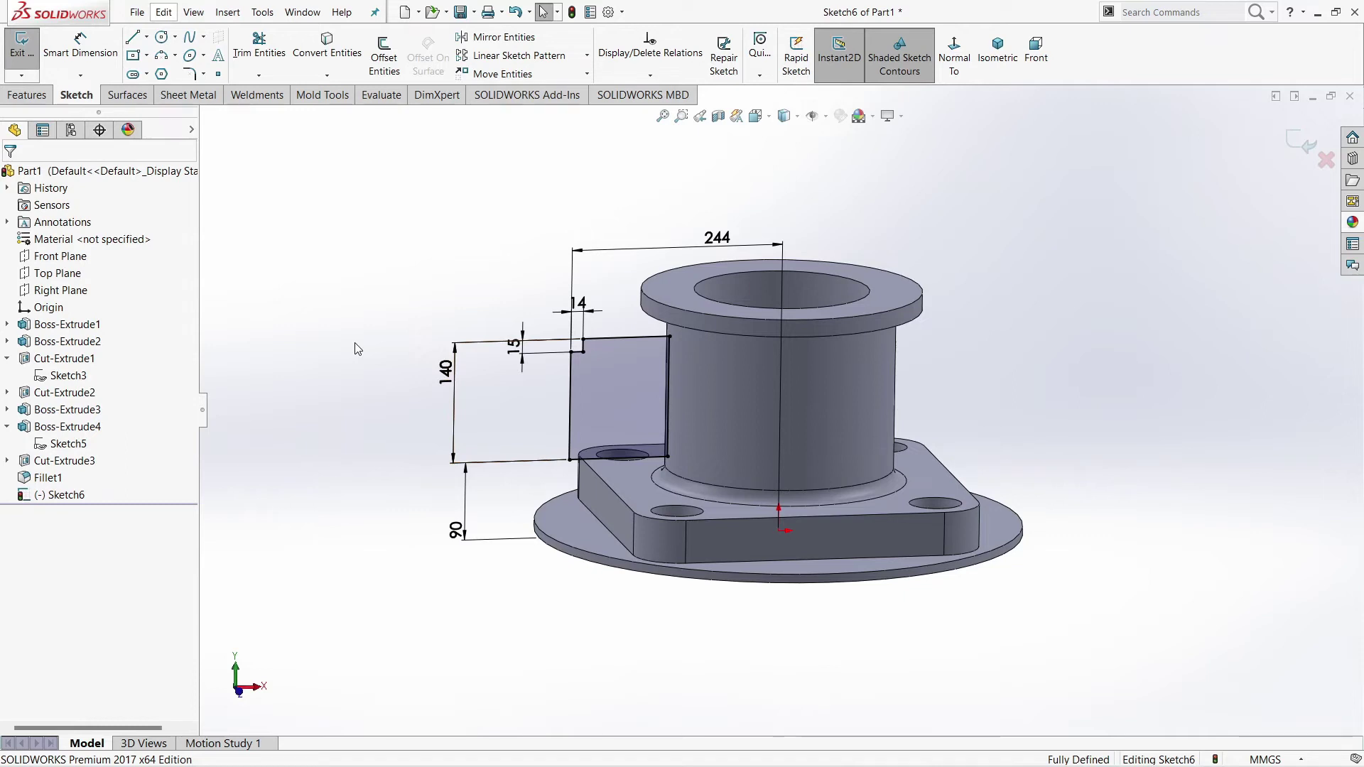
left_click(26, 94)
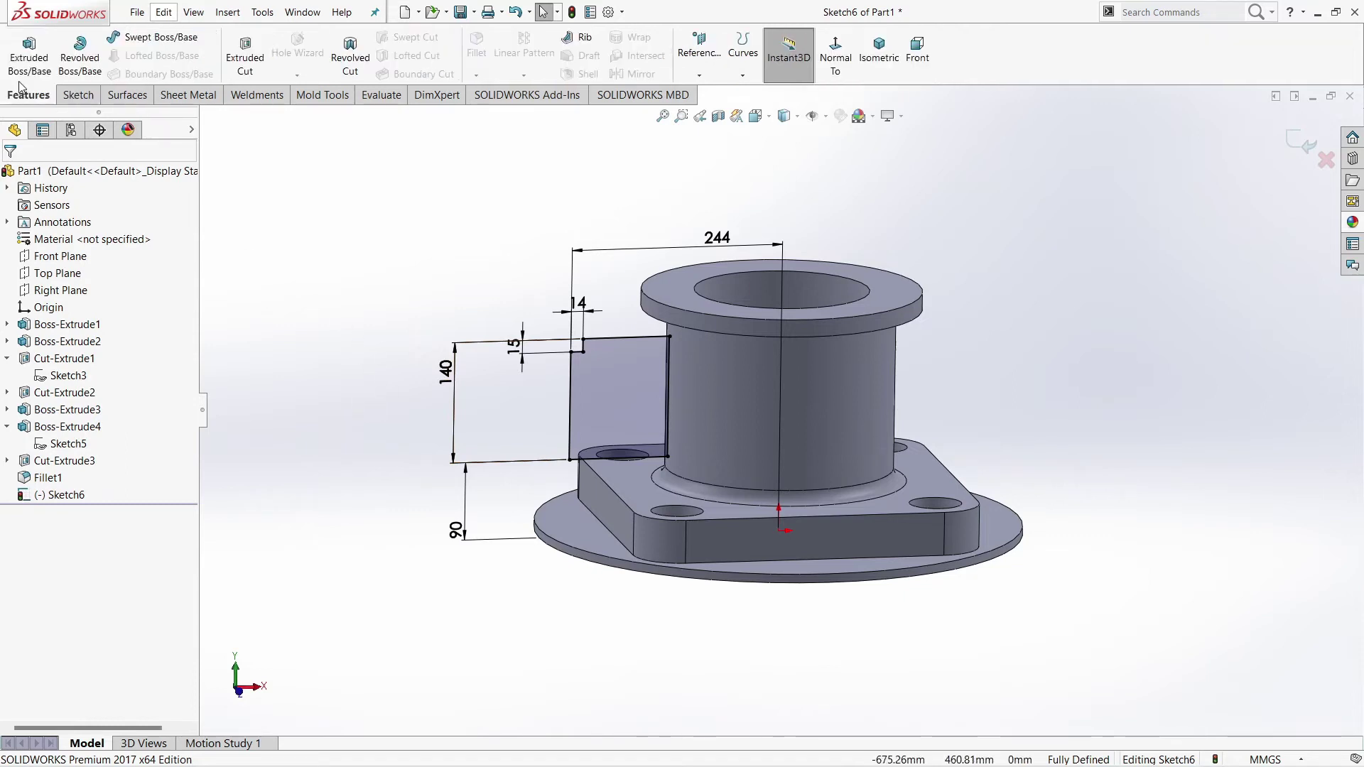
left_click(28, 50)
left_click(91, 278)
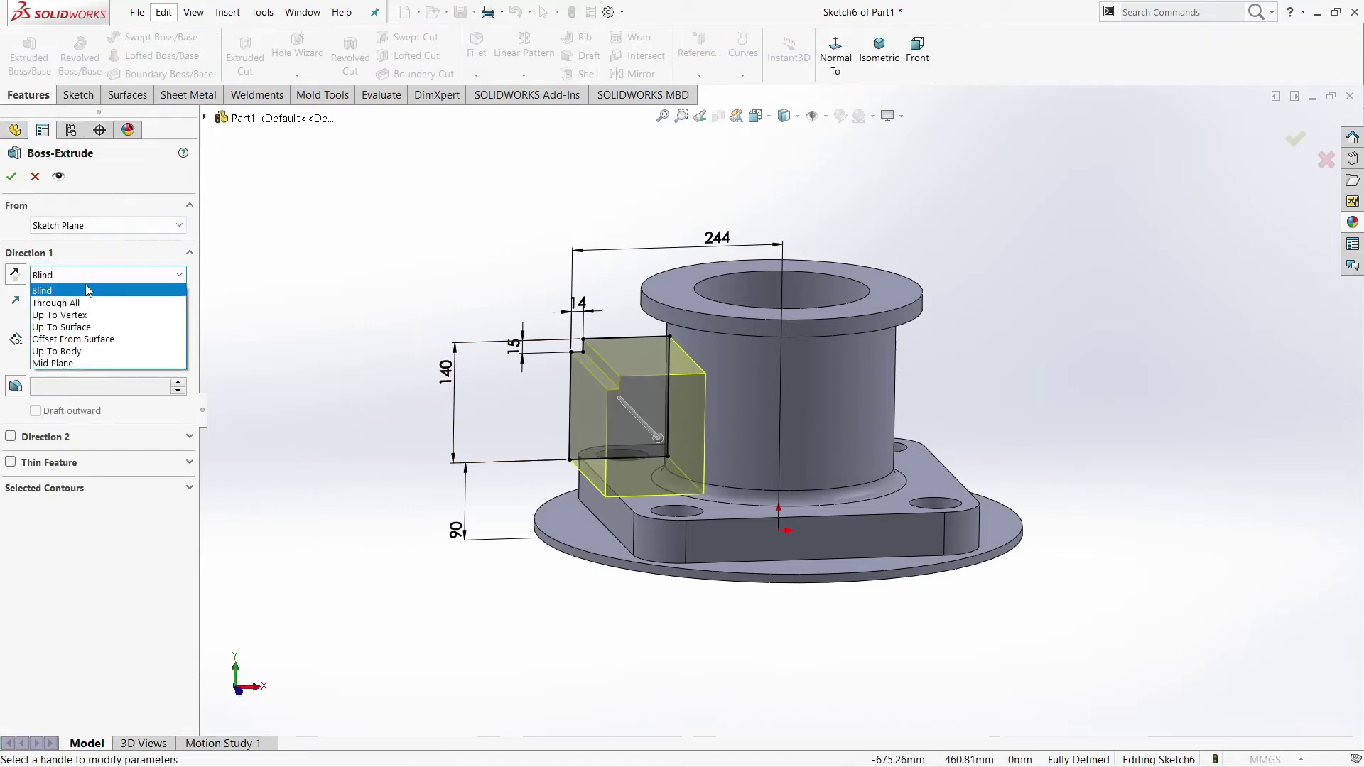
left_click(74, 365)
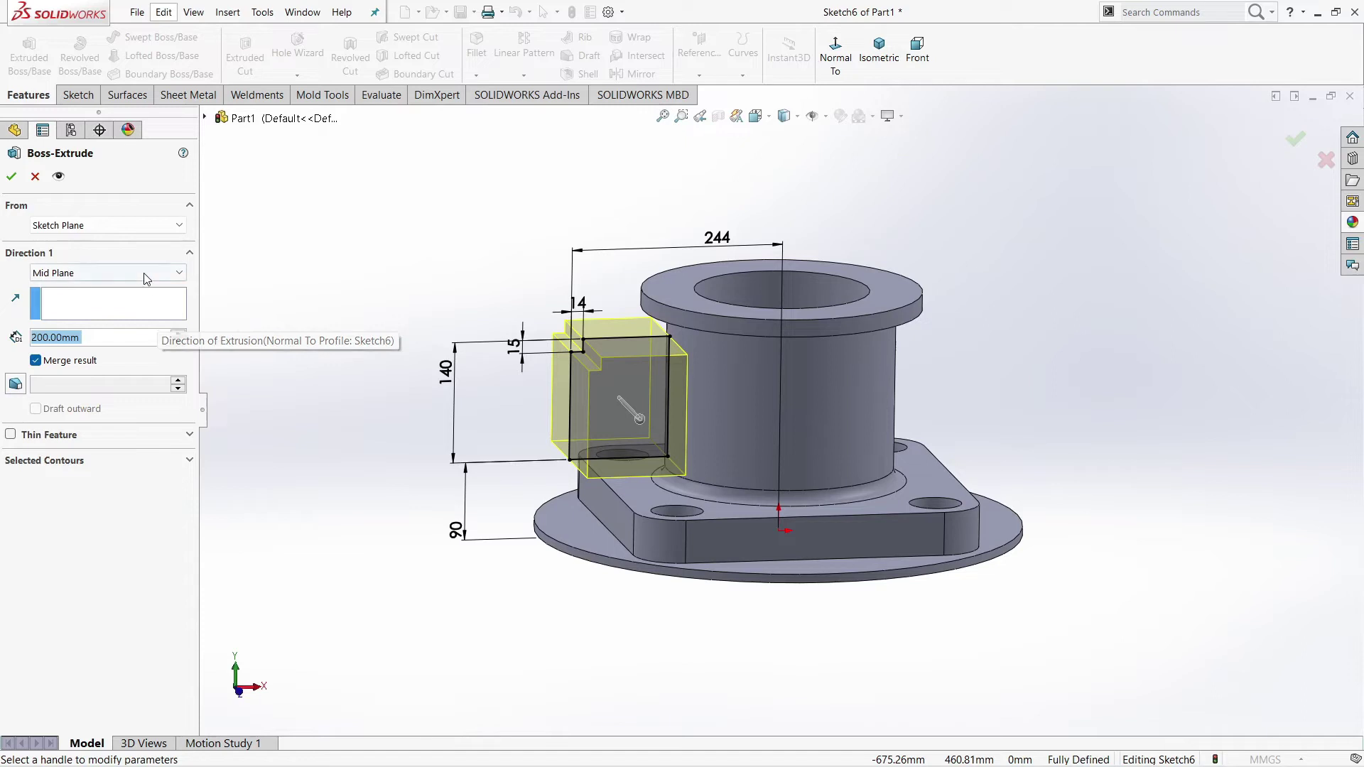
left_click(13, 177)
middle_click_drag(347, 292, 464, 398)
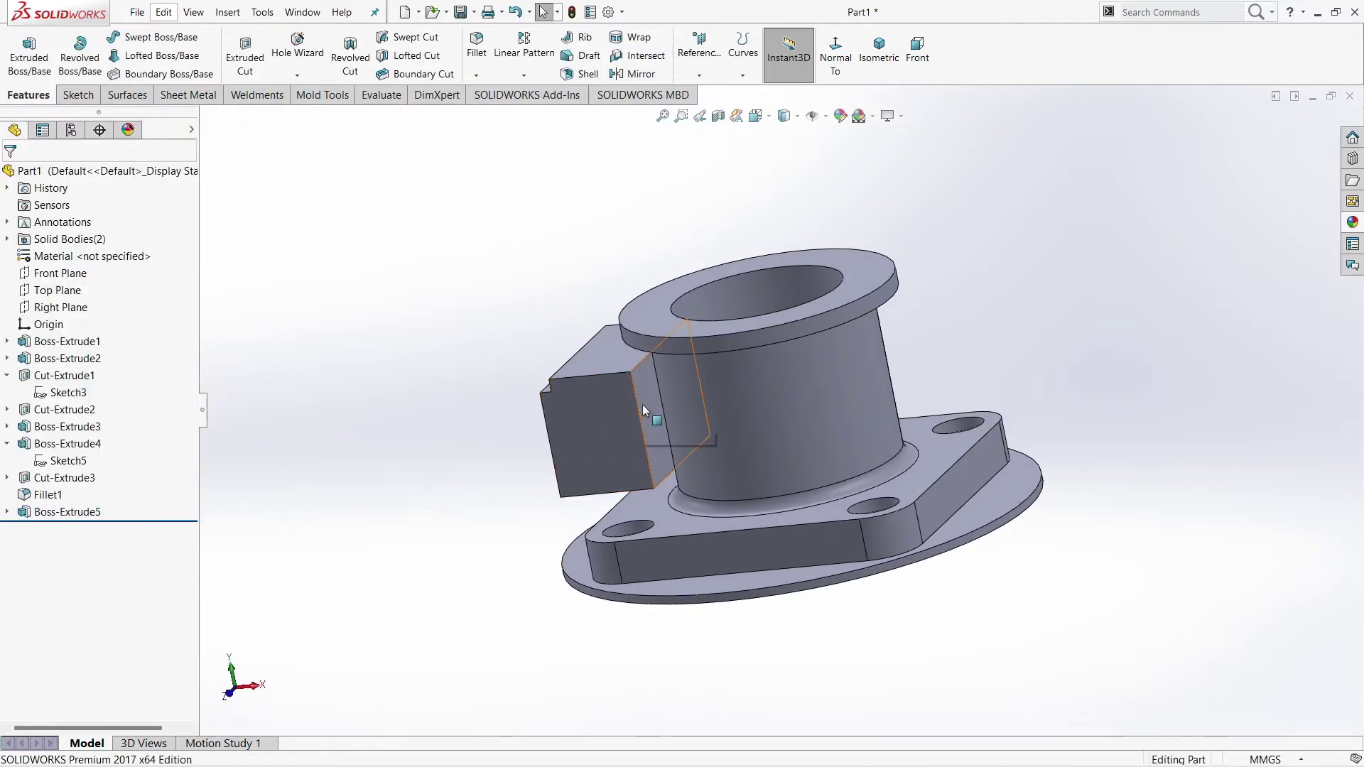
Convert the block's inner face into a sketch and extrude it Up To Next into the column.
left_click(643, 403)
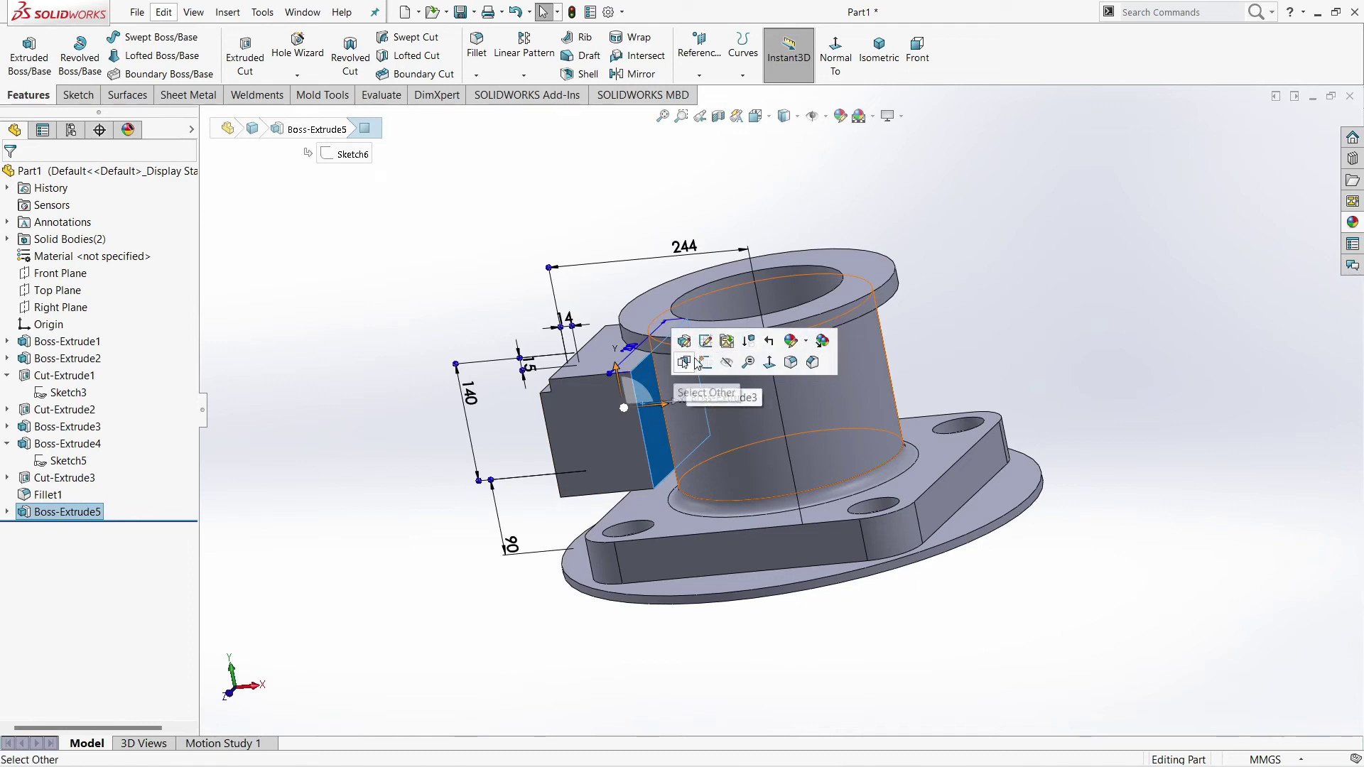
left_click(705, 363)
left_click(327, 46)
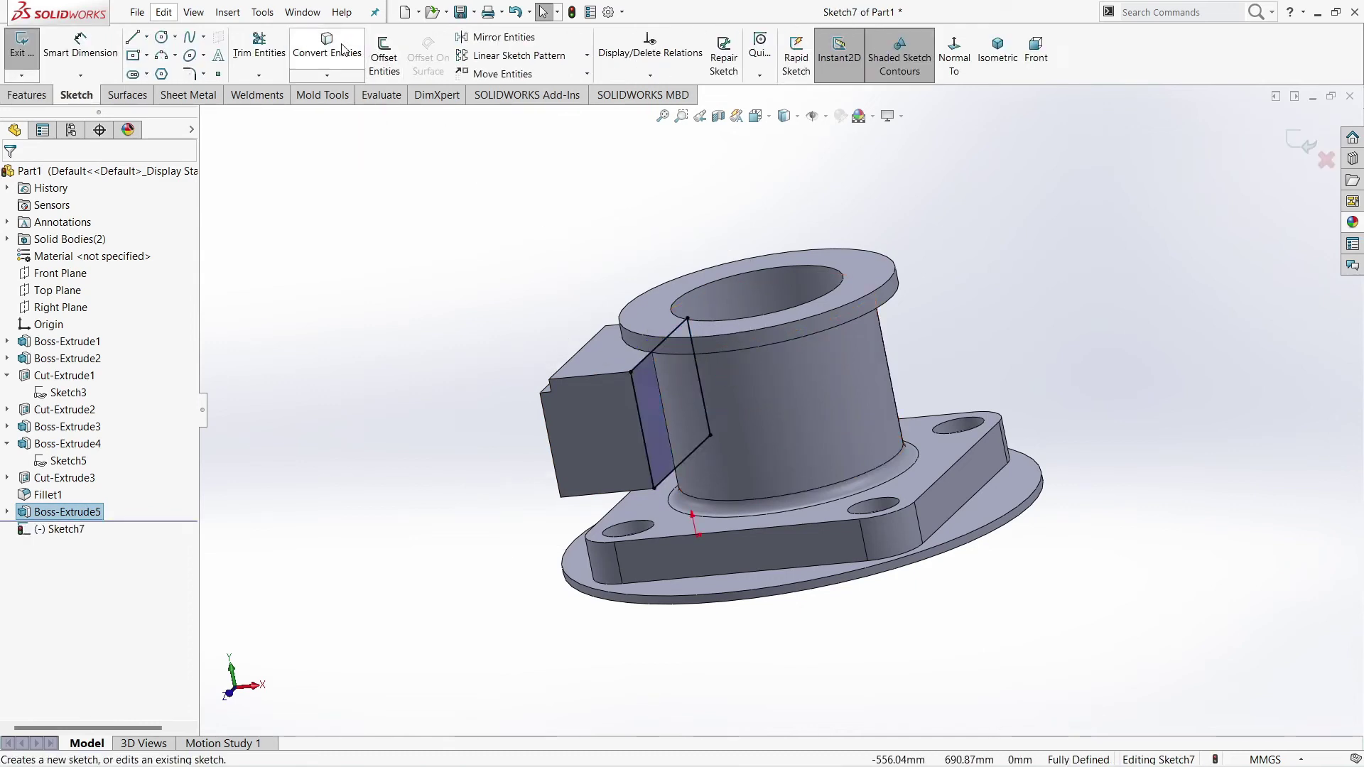
left_click(26, 94)
left_click(36, 67)
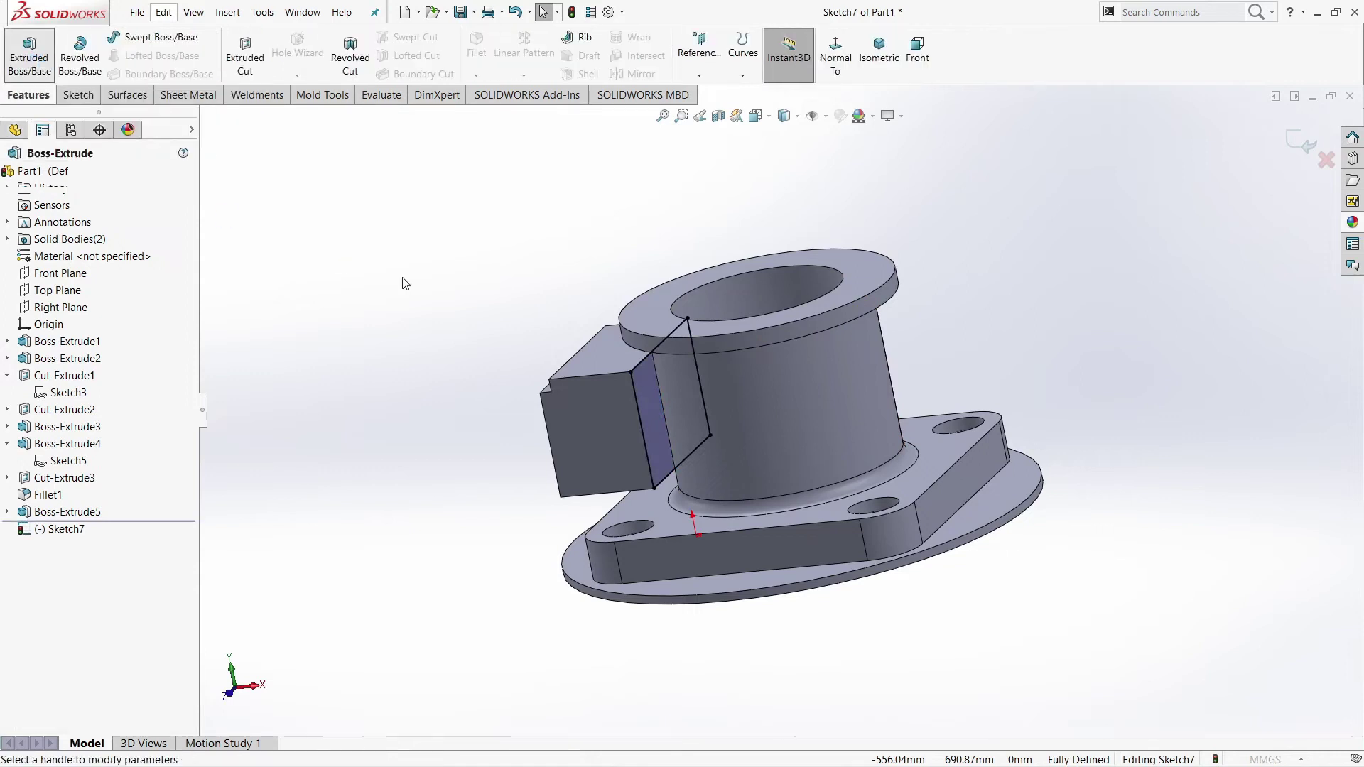
left_click(128, 274)
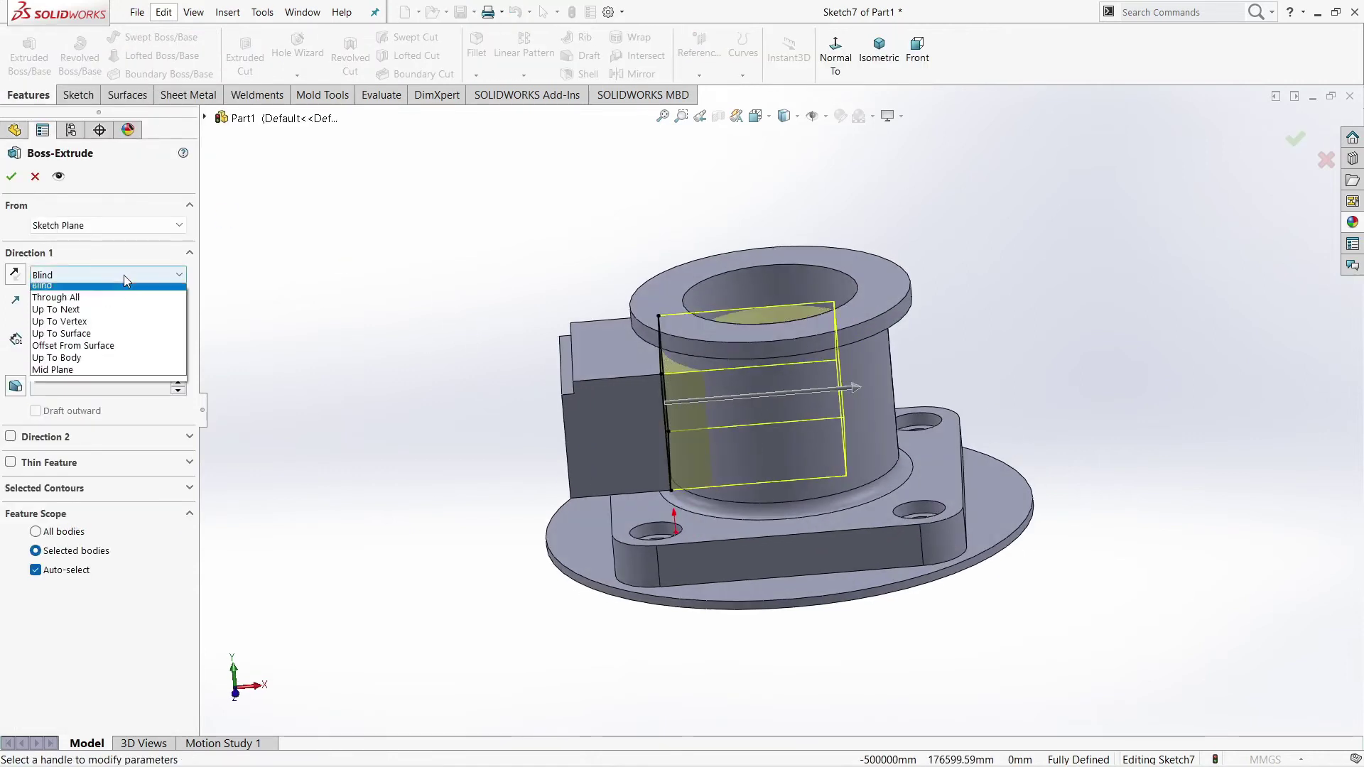
left_click(118, 314)
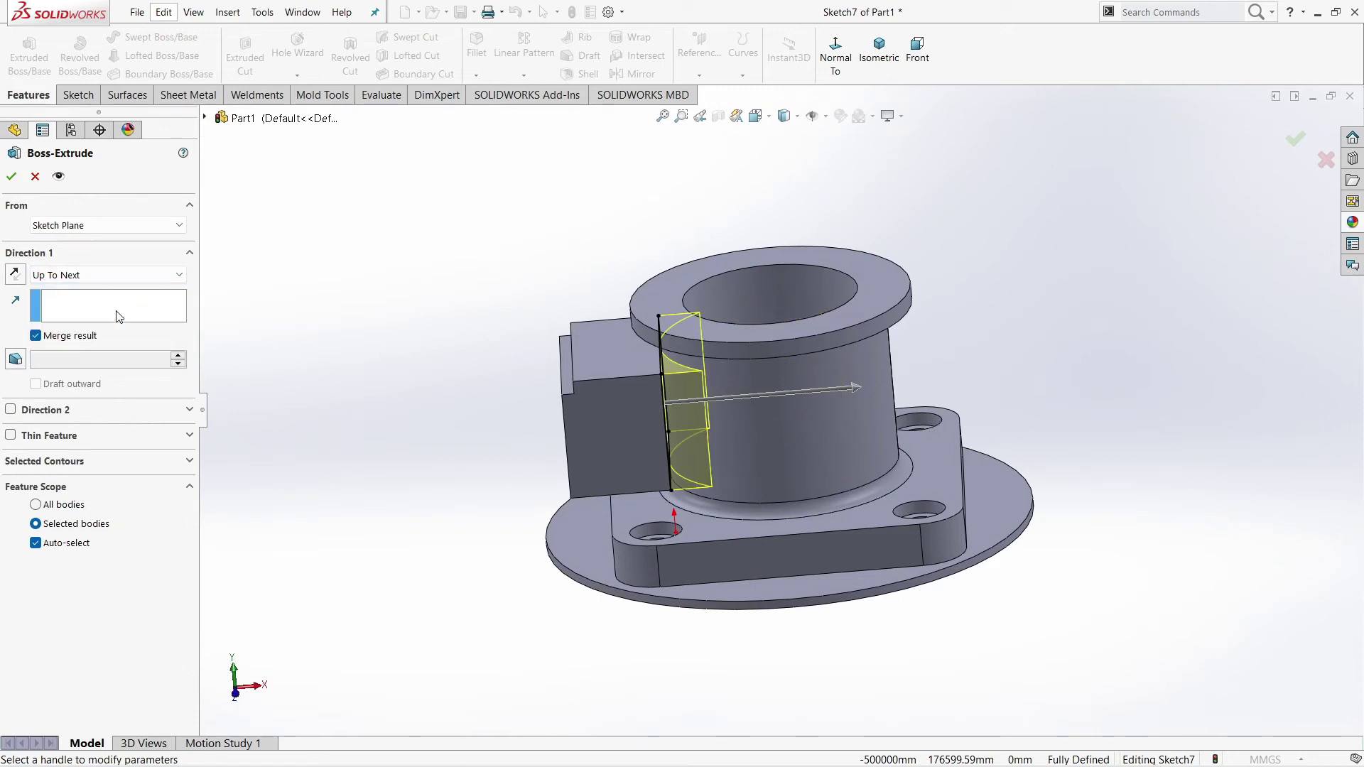
left_click(12, 176)
middle_click_drag(368, 299, 541, 424)
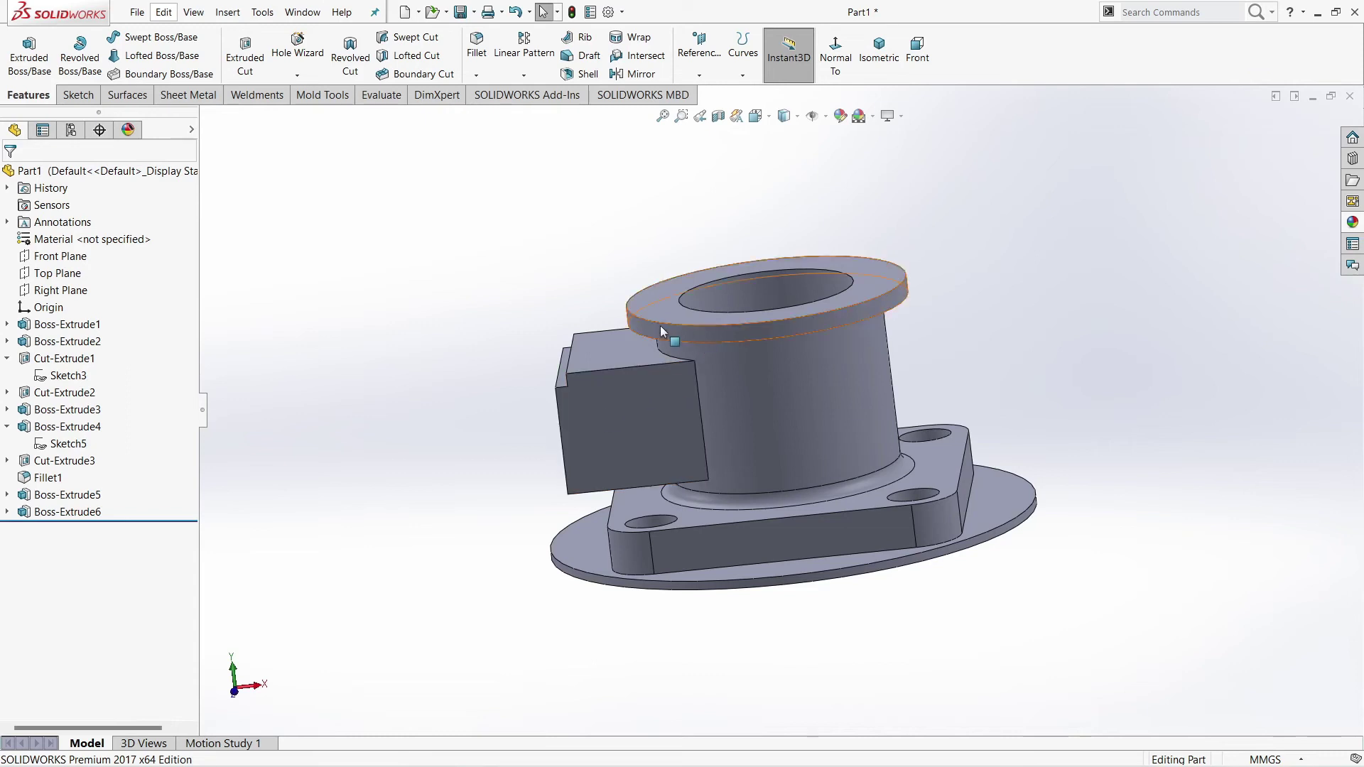
Start a sketch on the side block's top face and draw a circle centred on the origin.
middle_click_drag(659, 325, 684, 437)
left_click(632, 415)
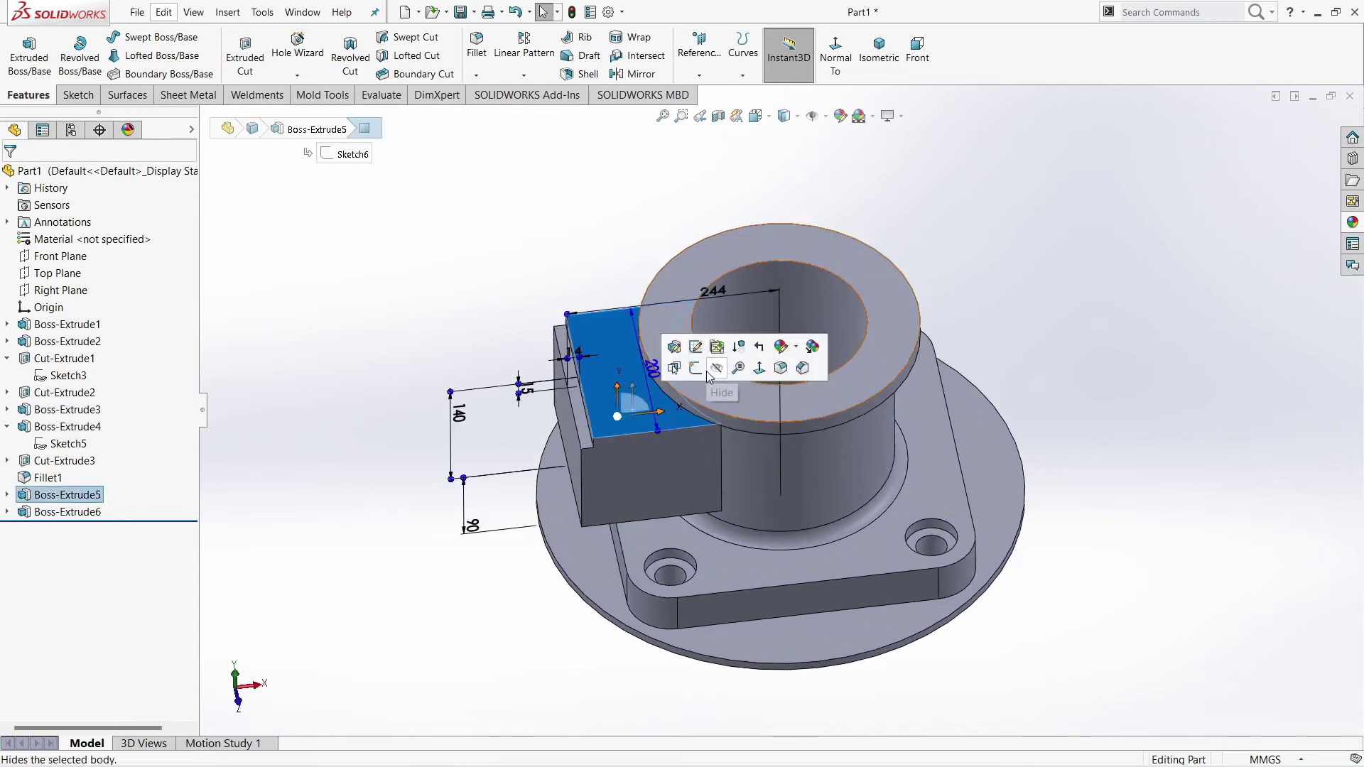
left_click(704, 366)
left_click(954, 53)
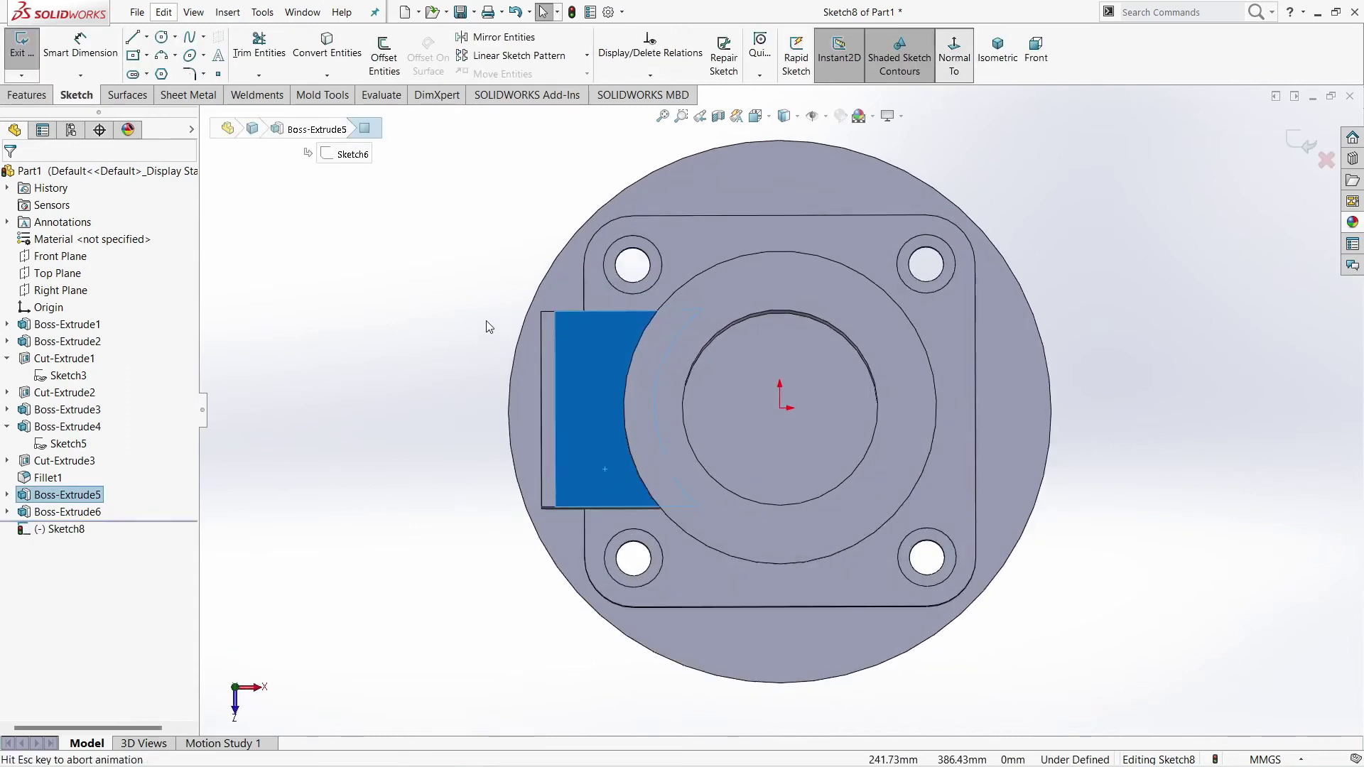
left_click(162, 37)
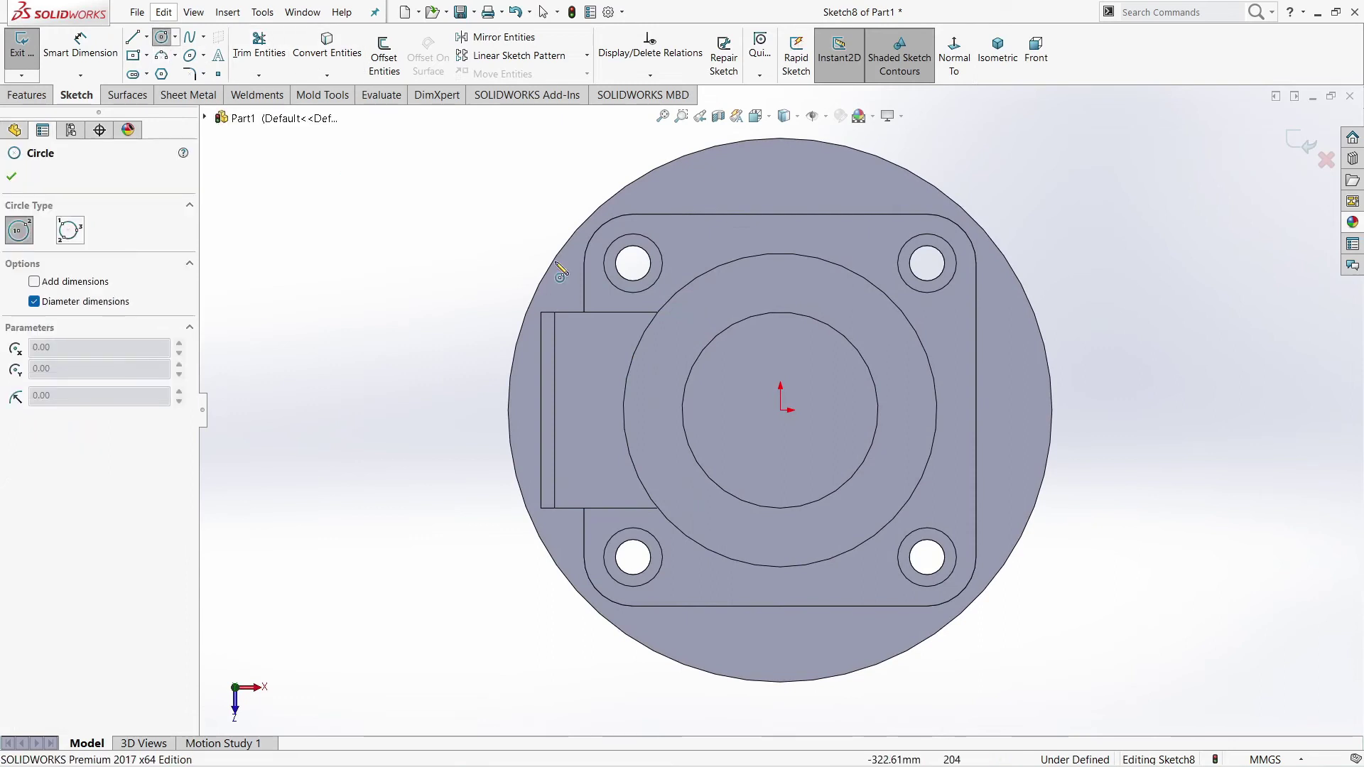
left_click(781, 410)
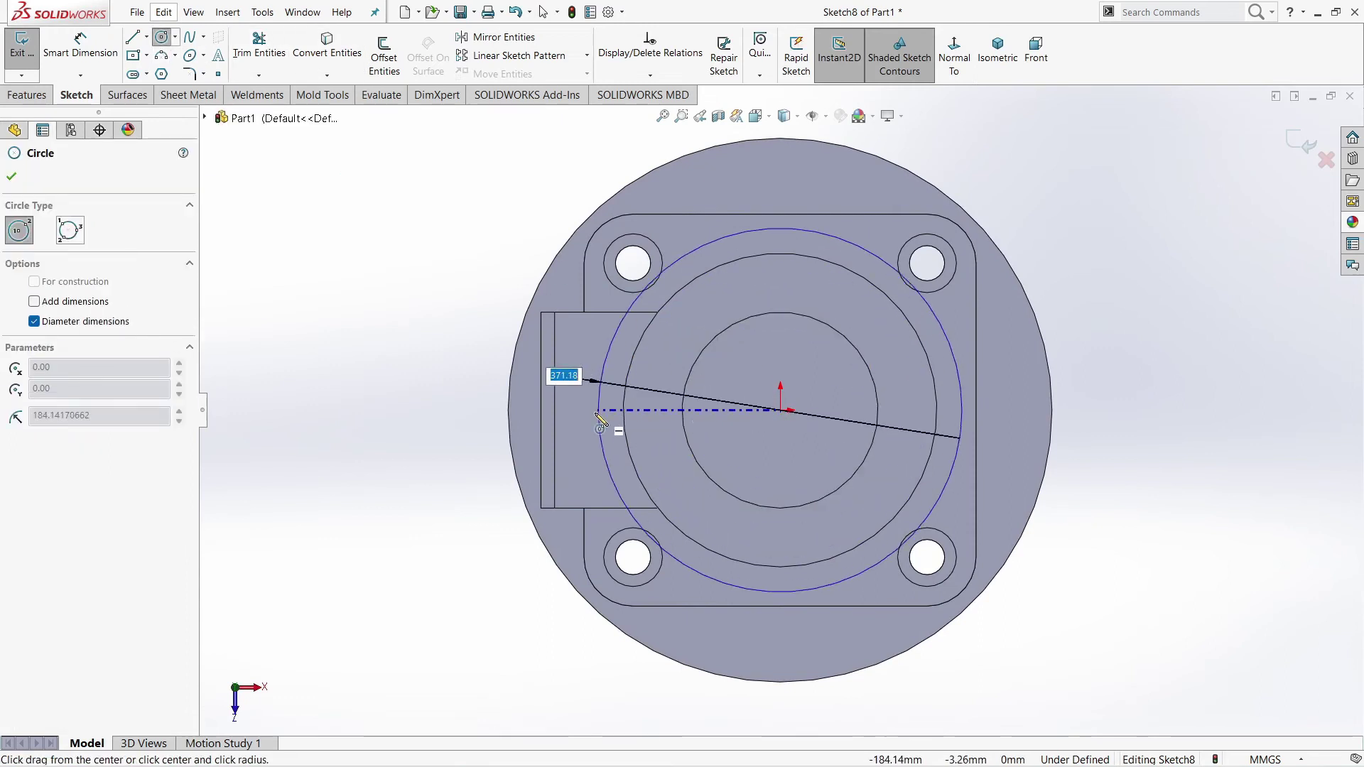
left_click(577, 432)
key("Escape")
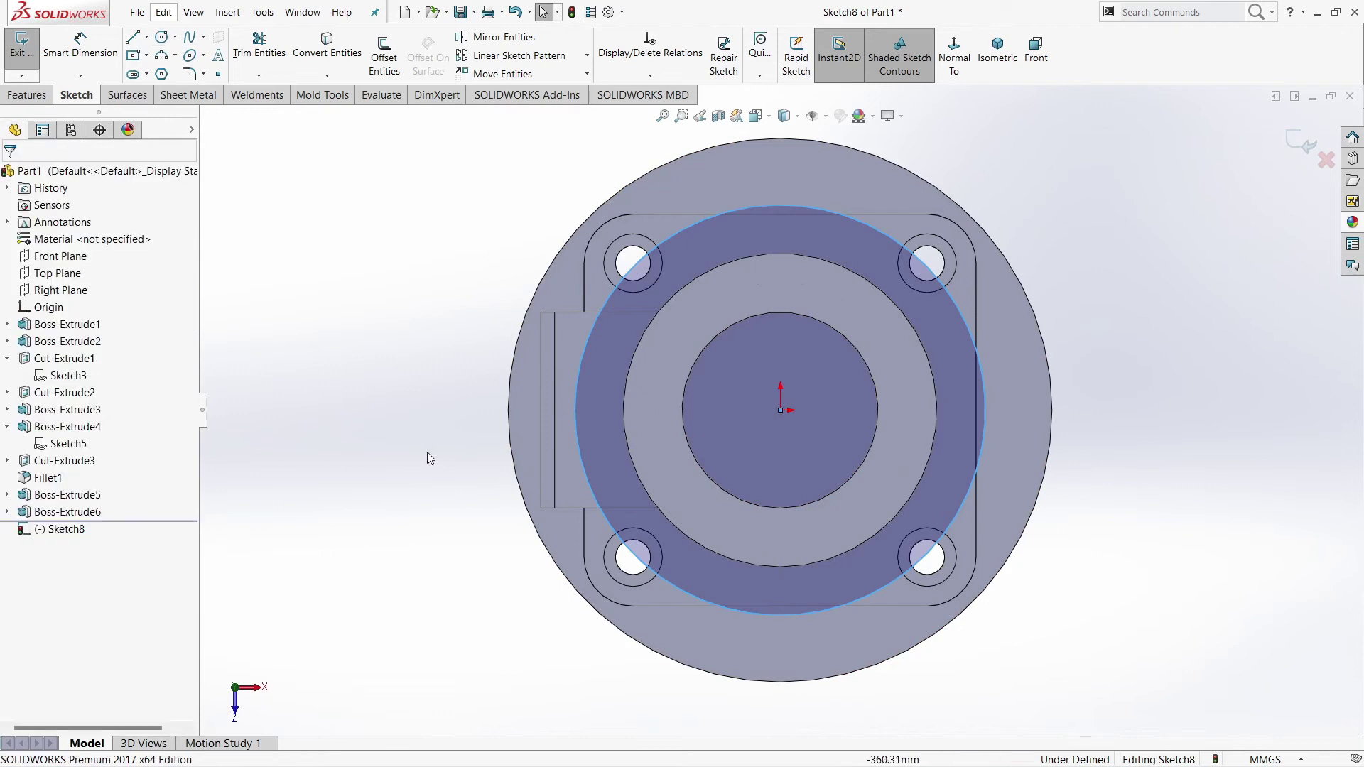
Dimension the circle's diameter to 460 mm.
left_click(80, 50)
left_click(576, 398)
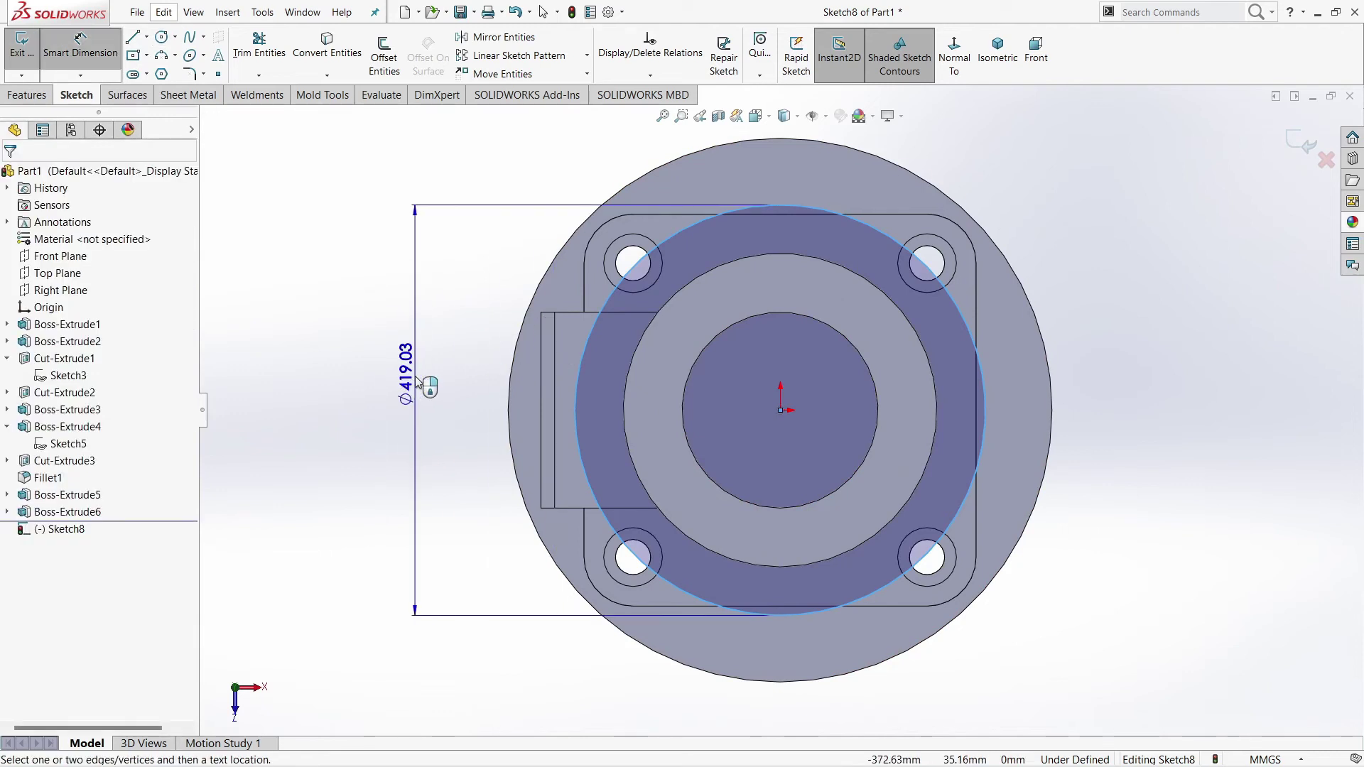
left_click(417, 383)
type("460")
key("Return")
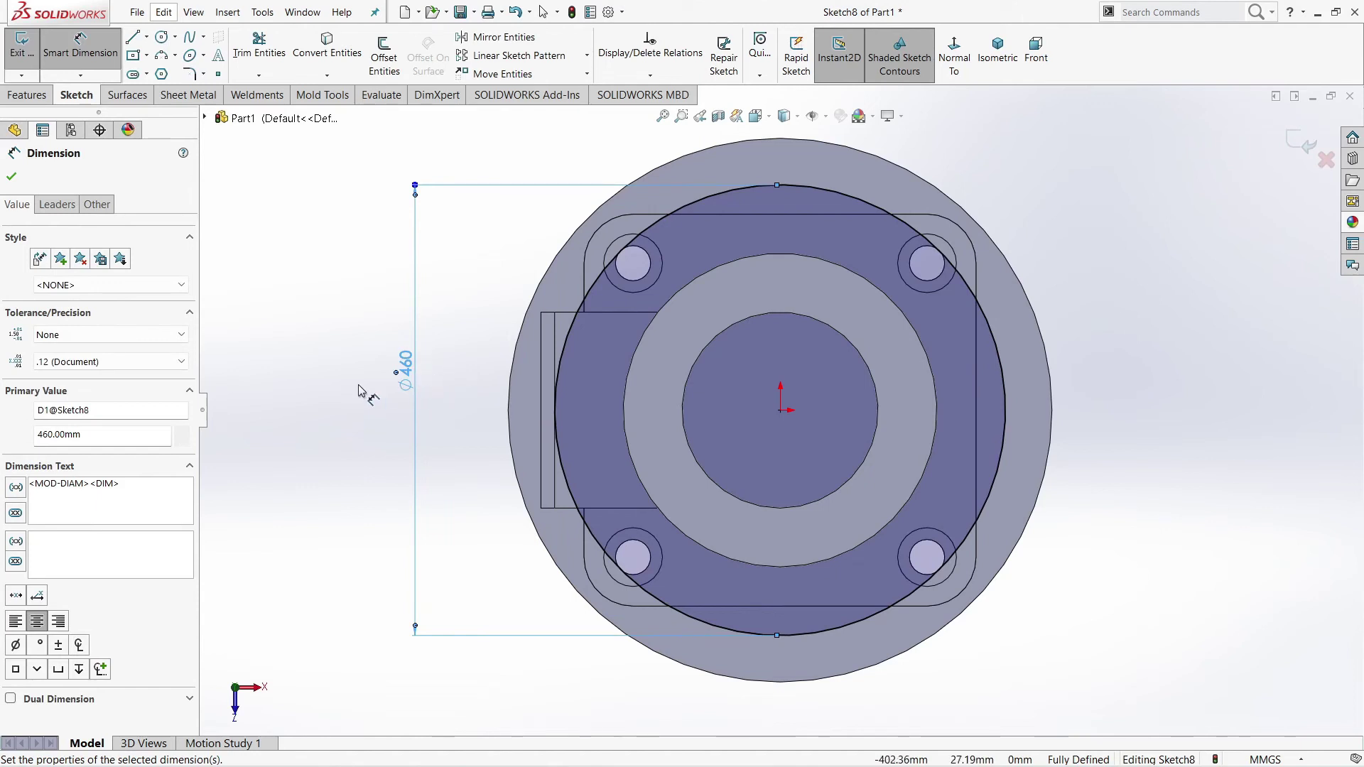
key("Escape")
scroll(525, 262, "down", 3)
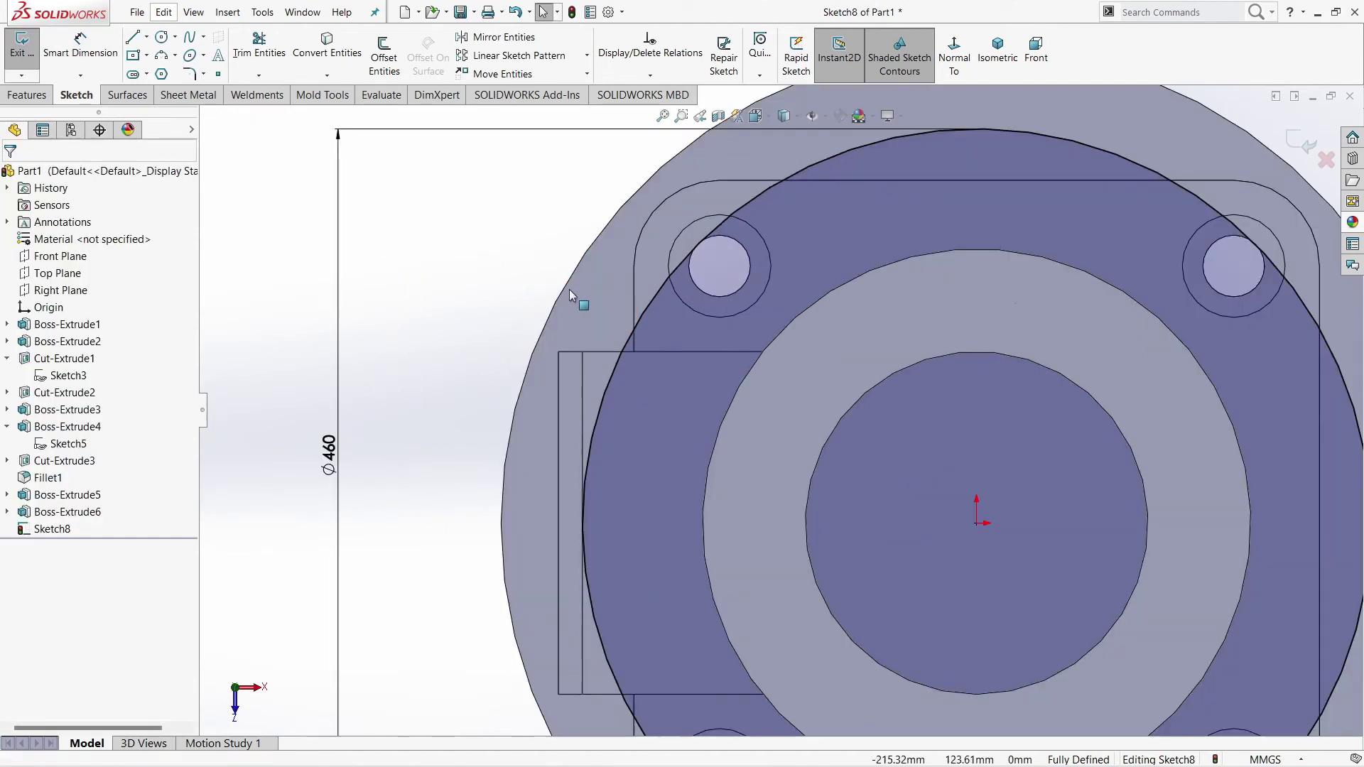
Convert the side boss's top, left and bottom edges into sketch lines.
left_click(328, 47)
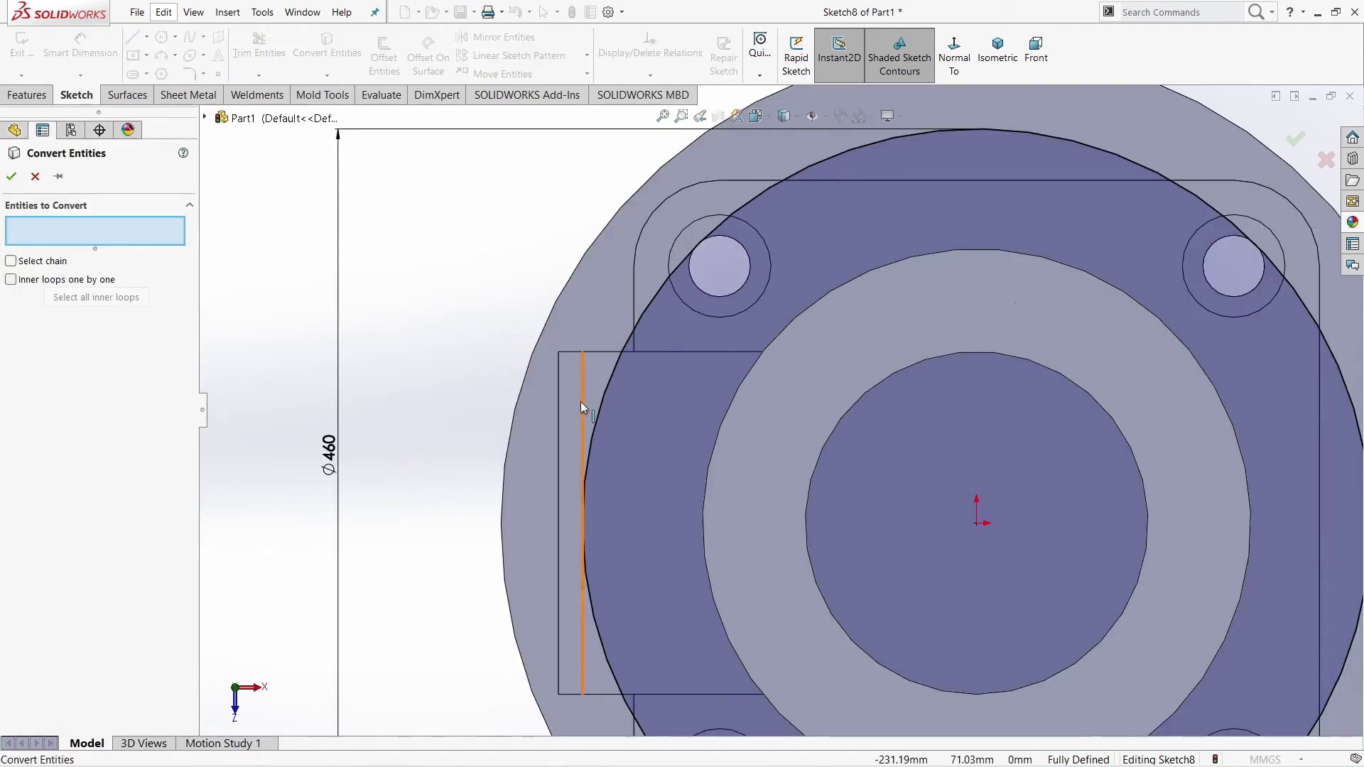
left_click(603, 352)
left_click(575, 589)
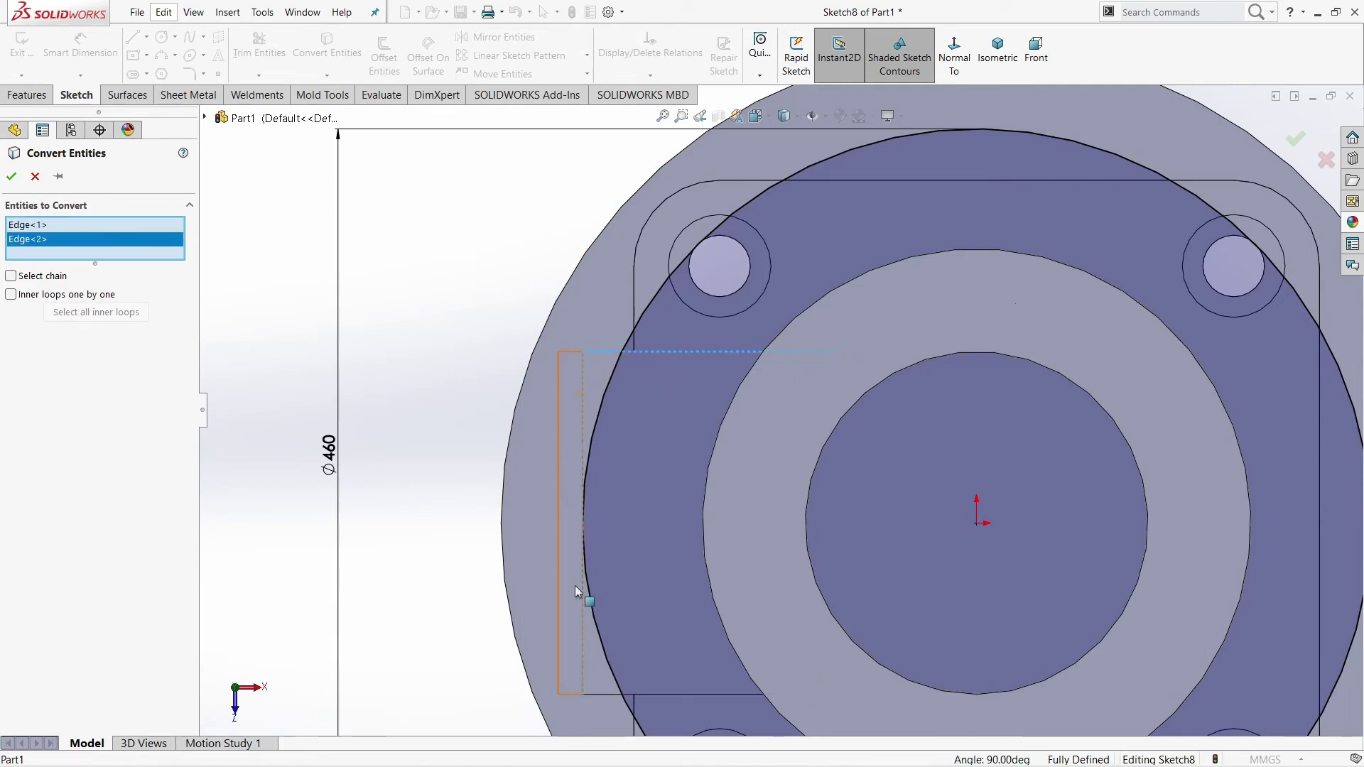
left_click(597, 694)
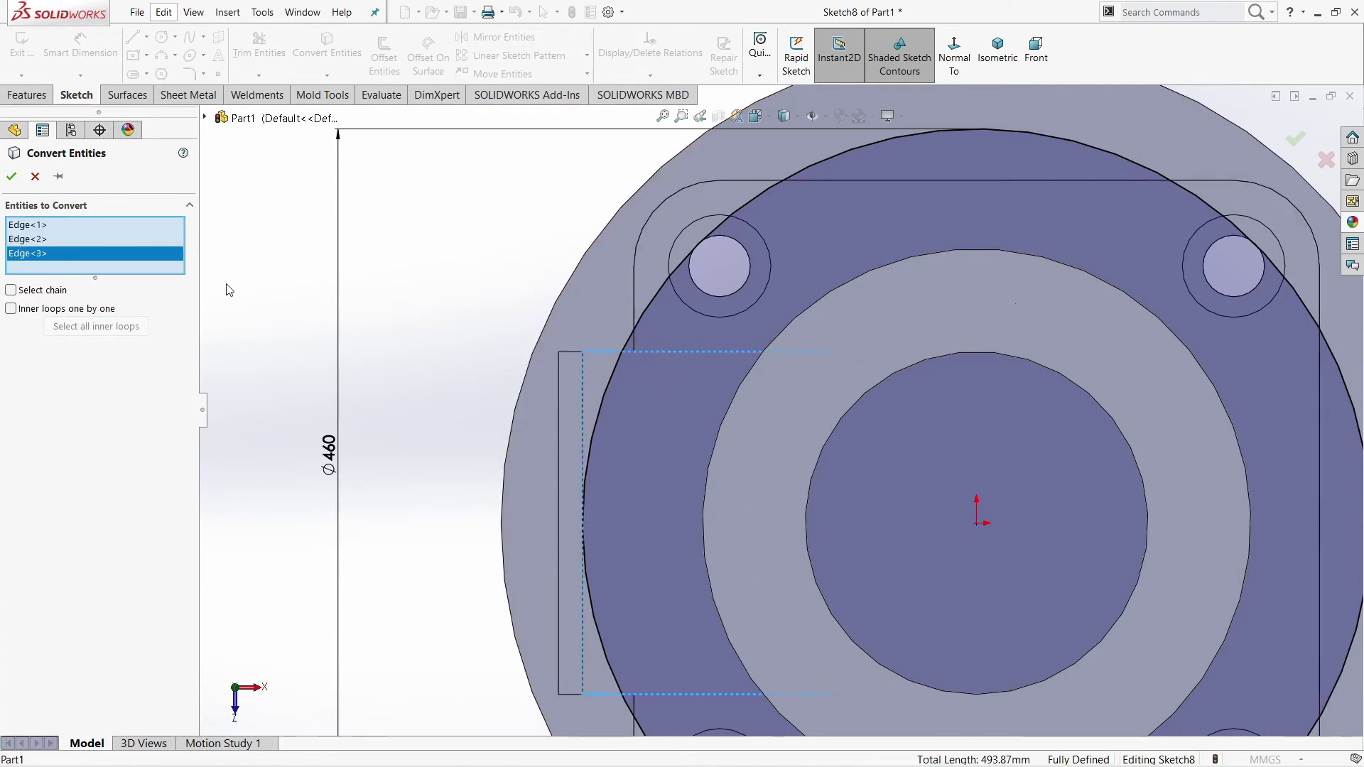
left_click(12, 177)
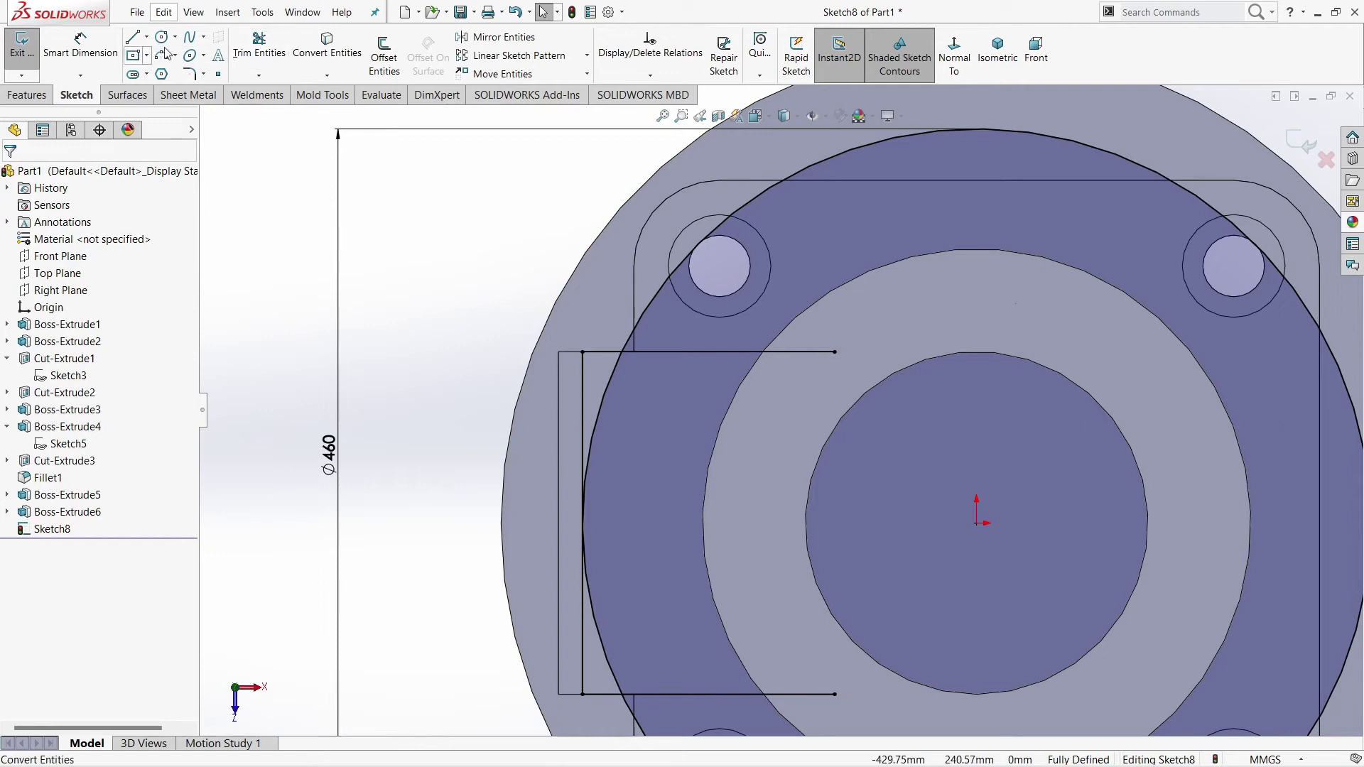
Power-trim the Ø460 circle and lines down to one arc across the block.
left_click(275, 52)
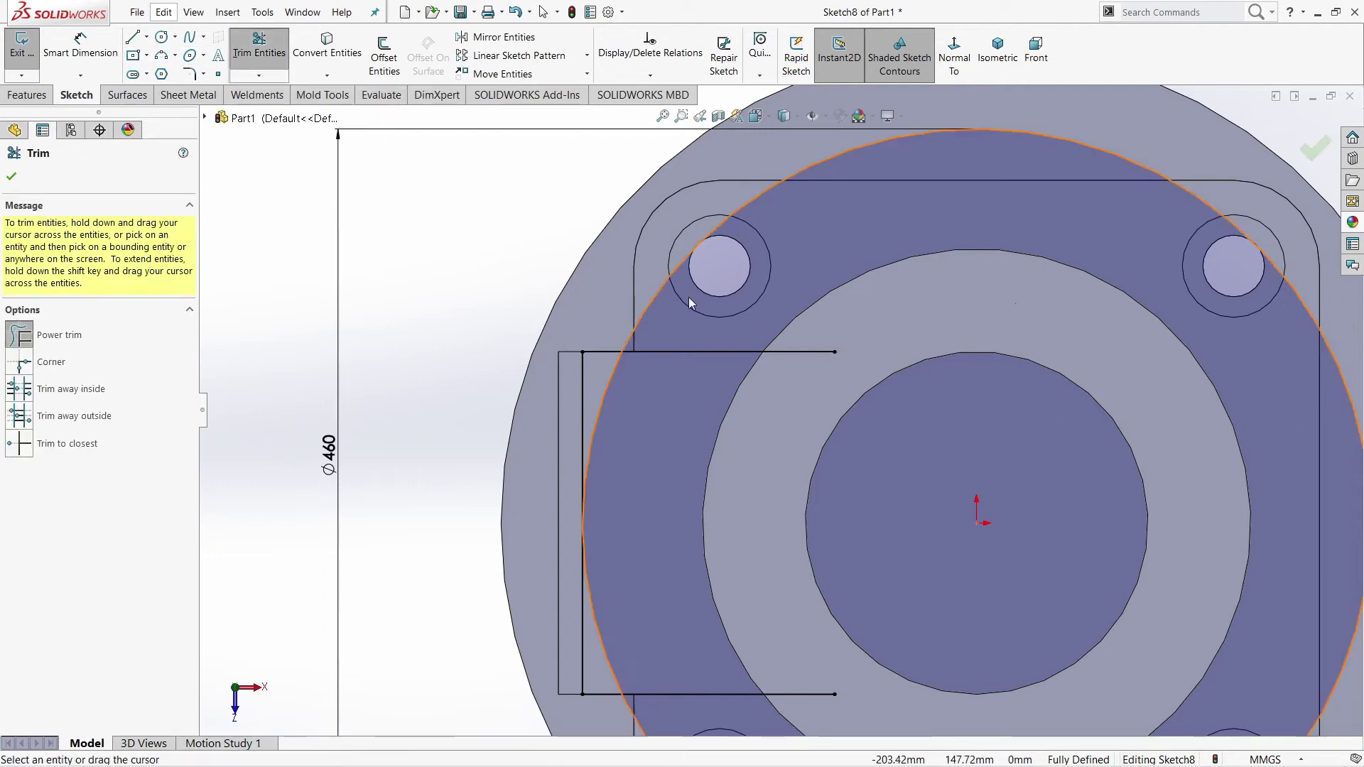
mouse_move(804, 317)
left_mouse_down()
mouse_move(697, 368)
mouse_move(617, 742)
left_mouse_up()
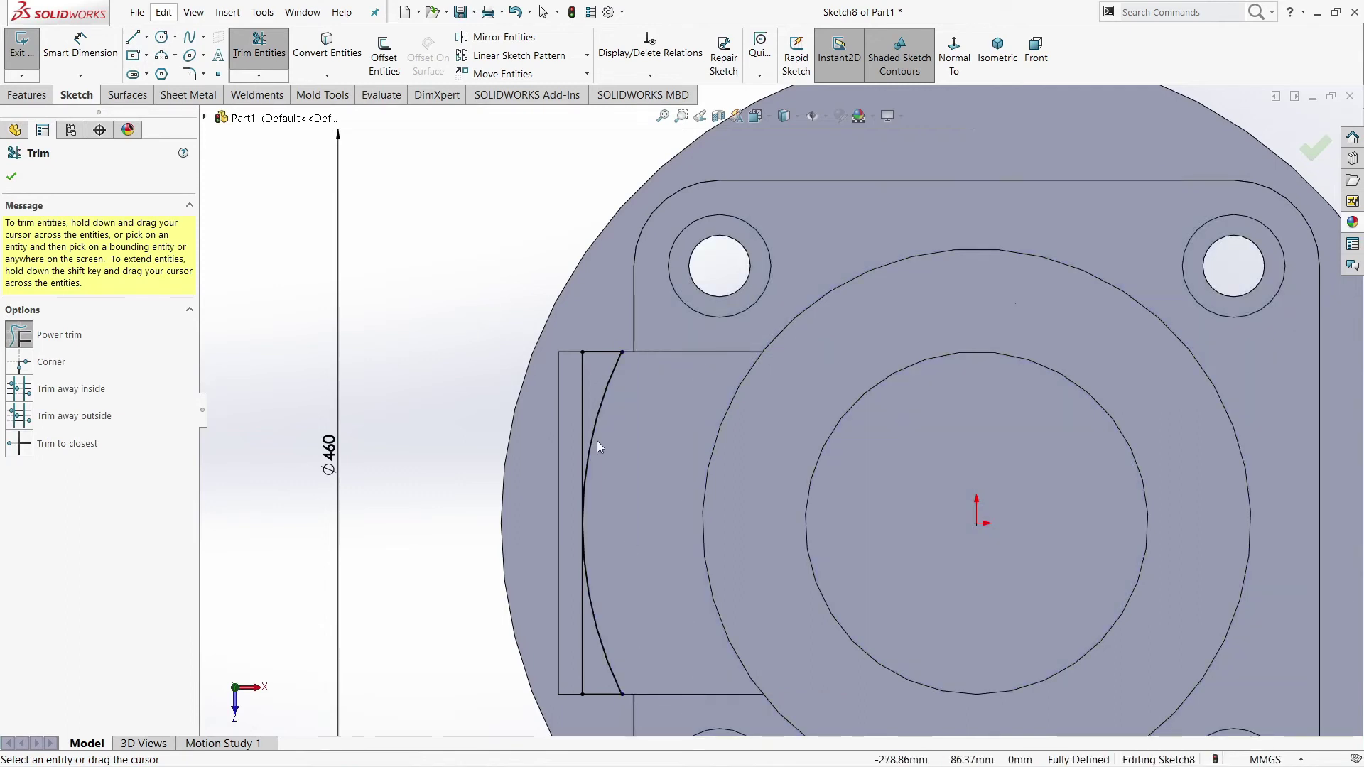
middle_click_drag(598, 442, 617, 415)
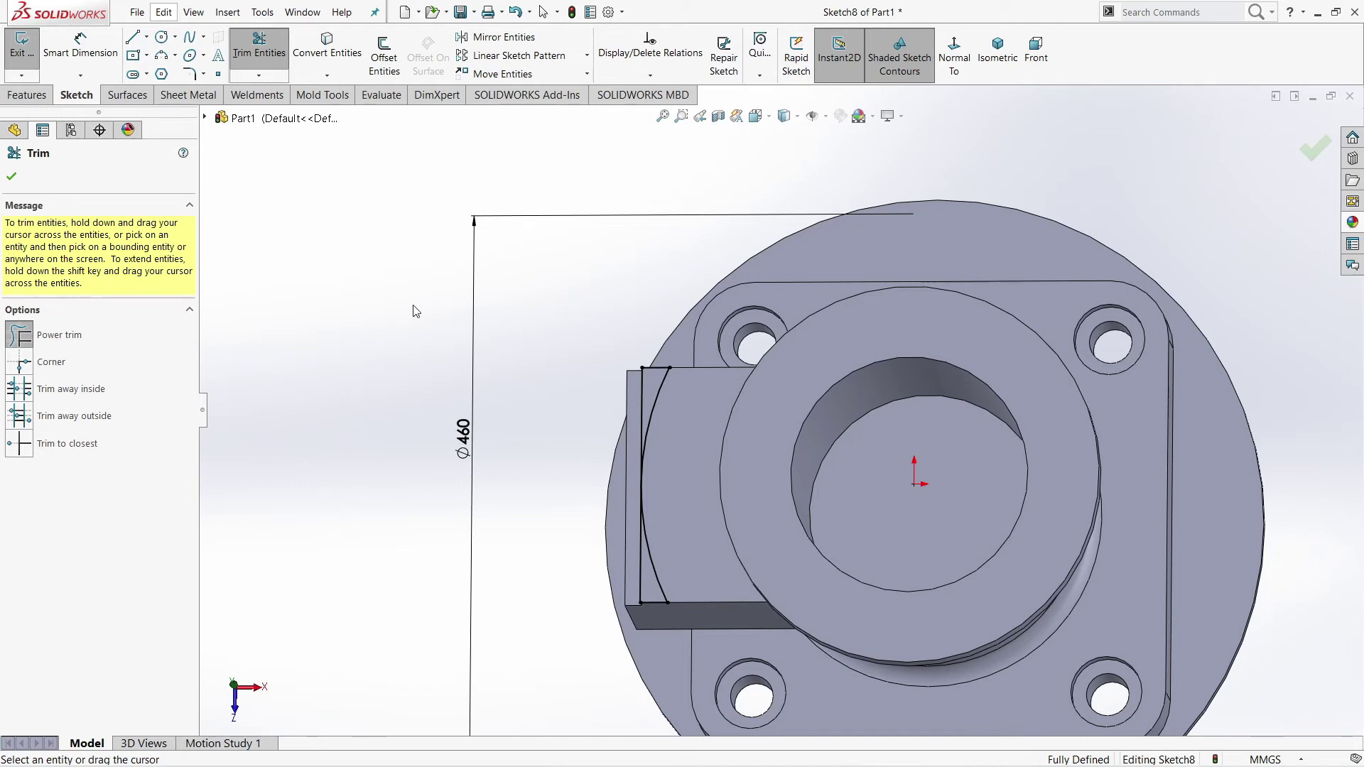
left_click(29, 95)
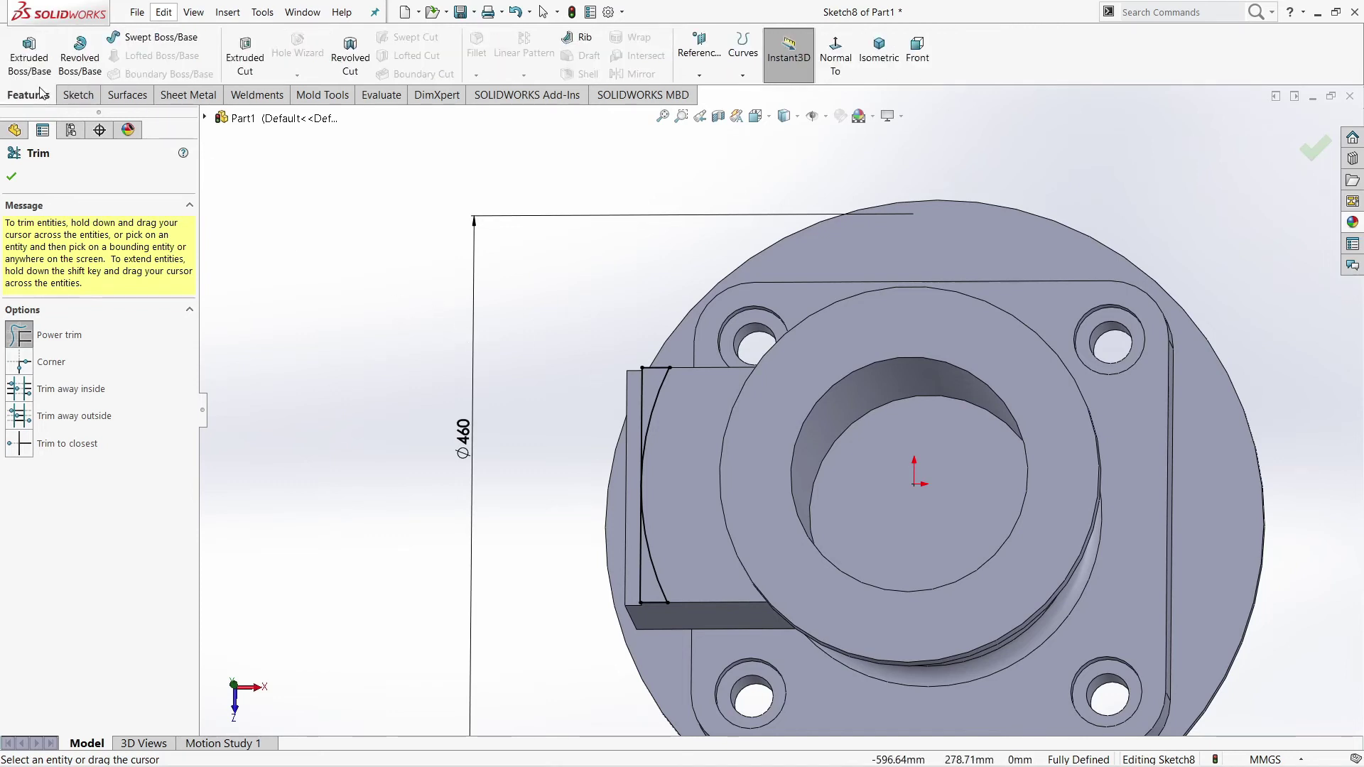
Start an extruded cut on Sketch8's two arc-bounded regions of the side boss.
left_click(245, 56)
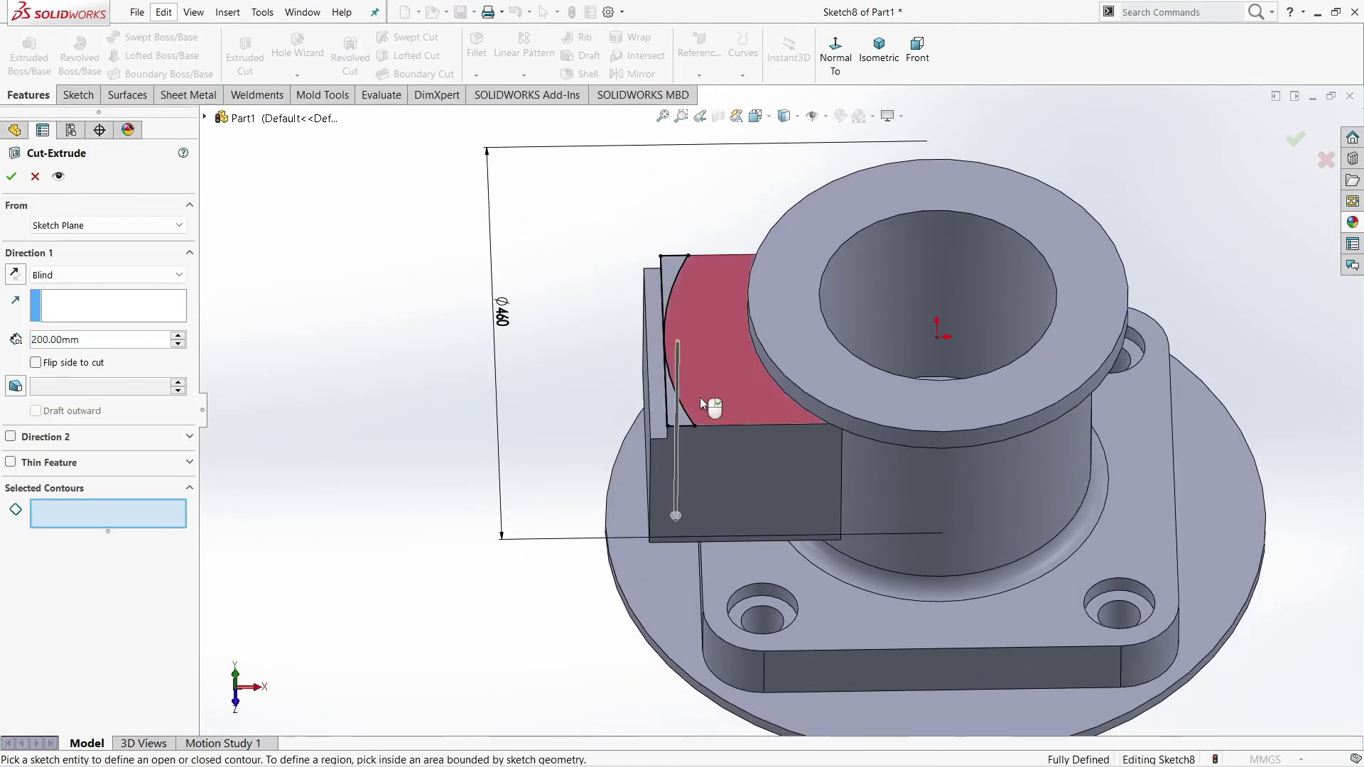
left_click(673, 405)
left_click(670, 288)
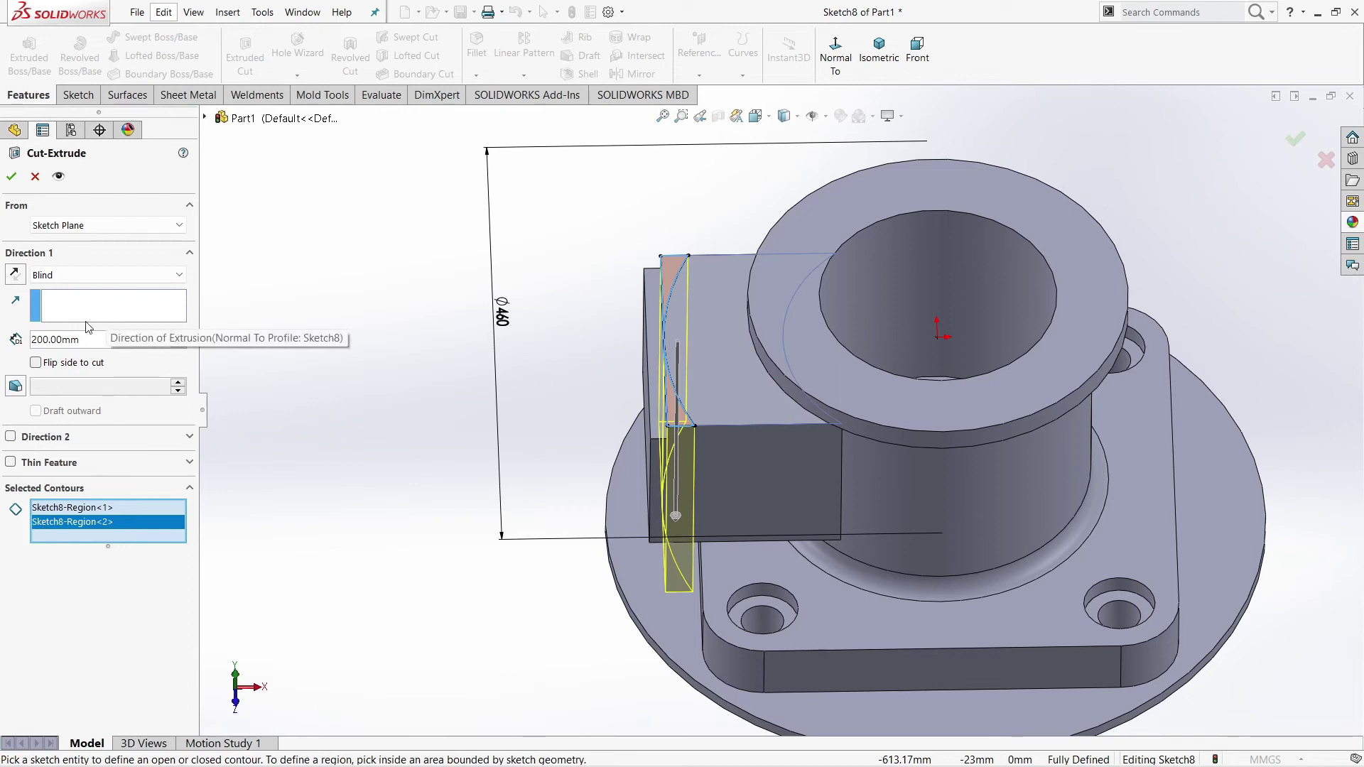
left_click(77, 278)
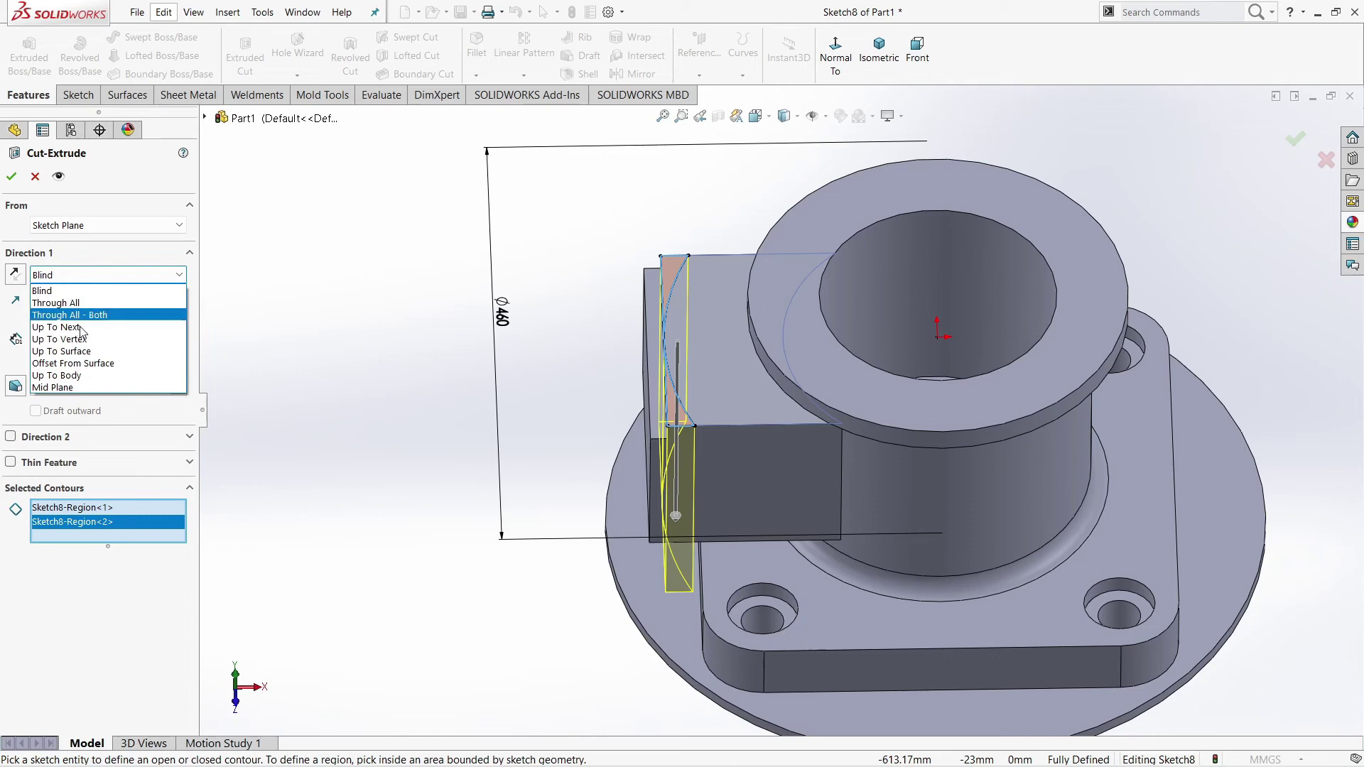
left_click(81, 327)
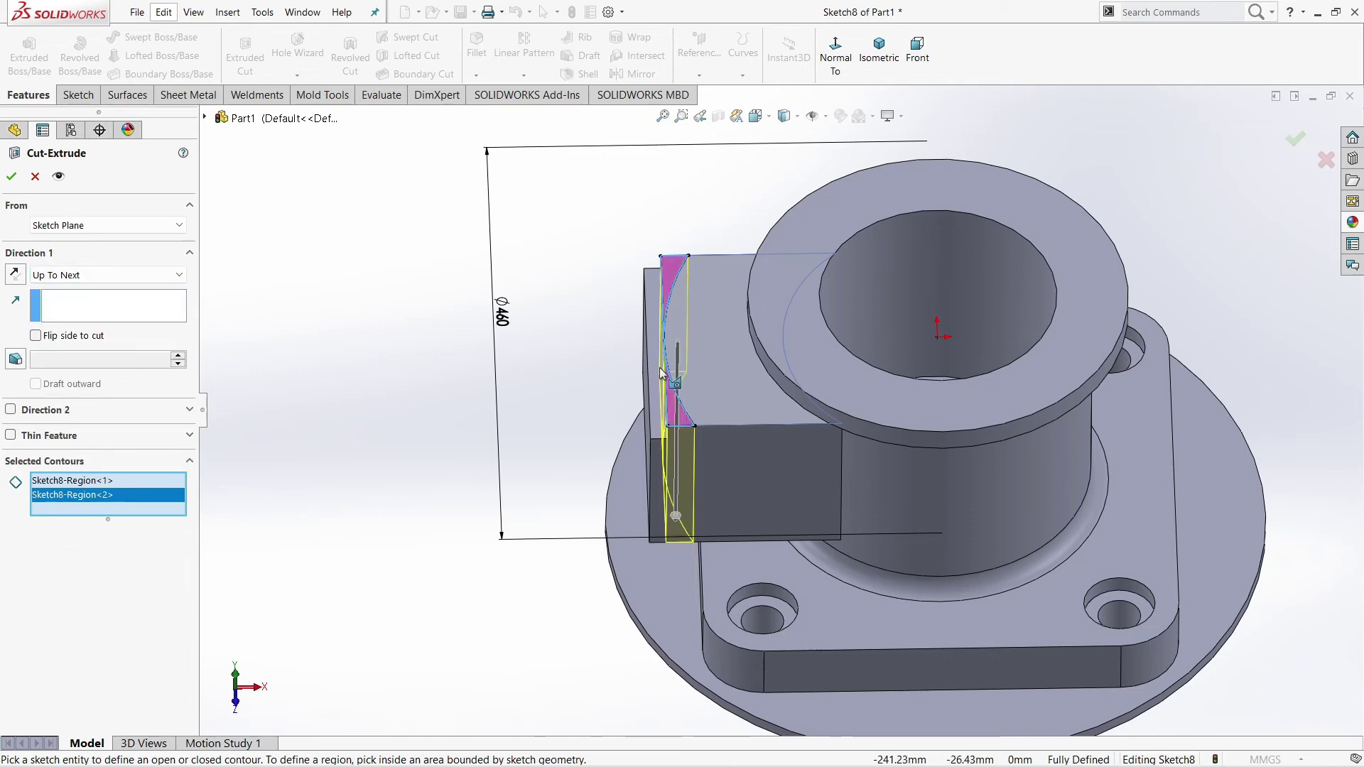
End the cut Up To Surface at the boss face and accept Cut-Extrude4.
middle_click_drag(623, 405, 162, 333)
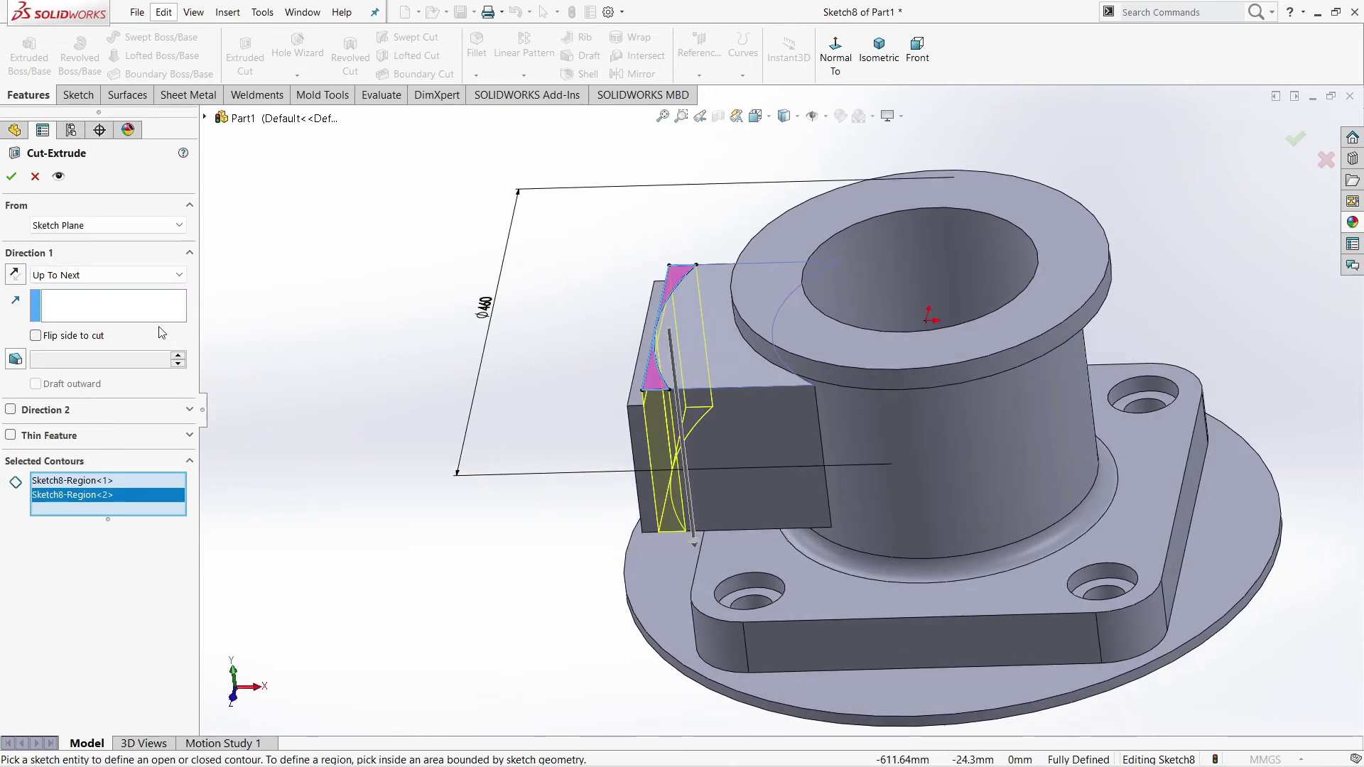
left_click(164, 277)
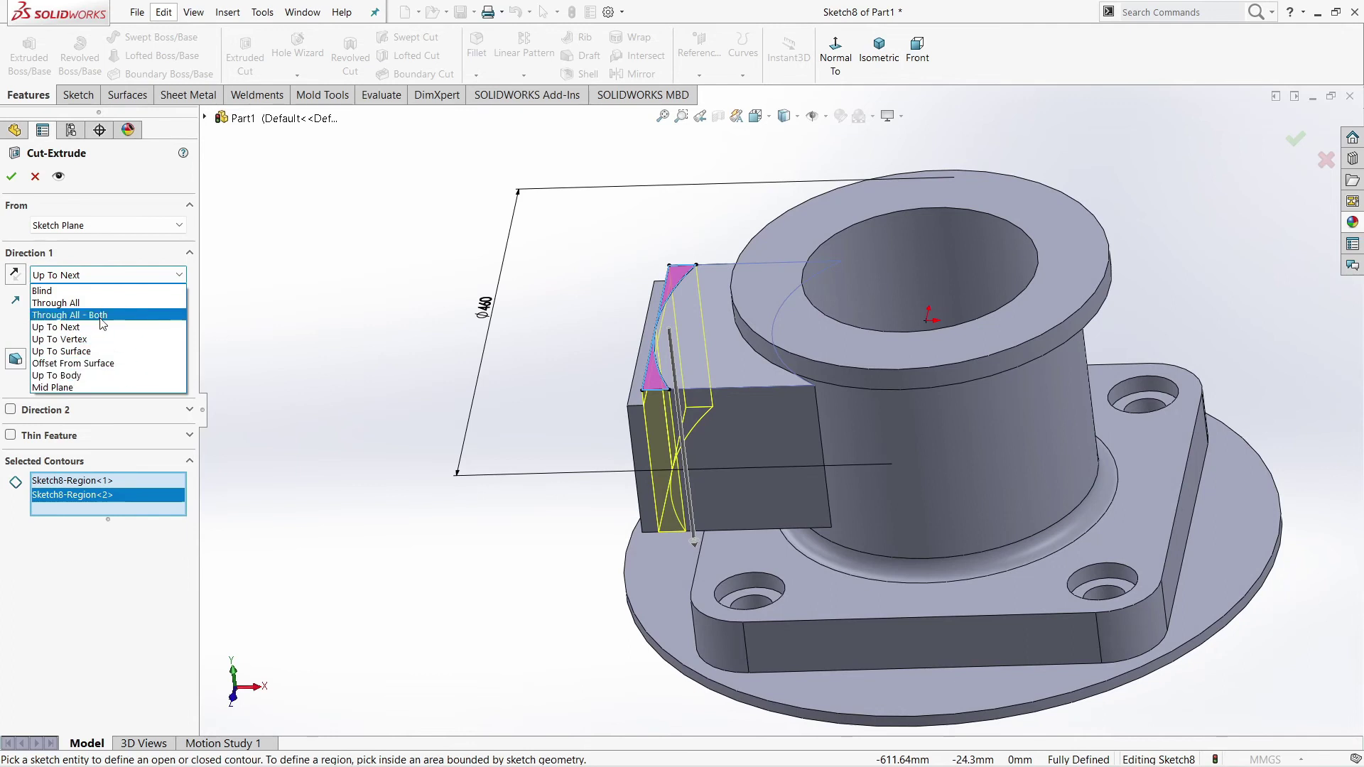
left_click(102, 327)
middle_click_drag(618, 341, 649, 350)
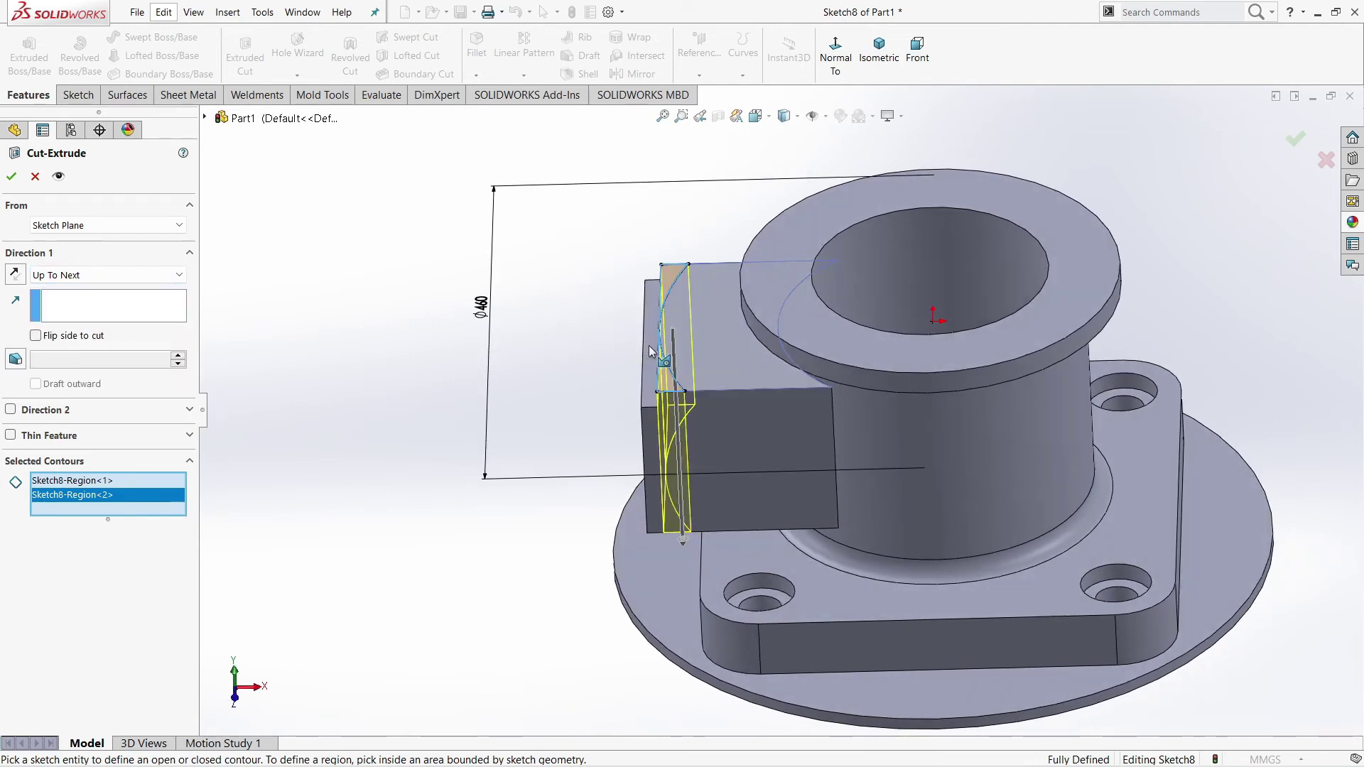
left_click(92, 277)
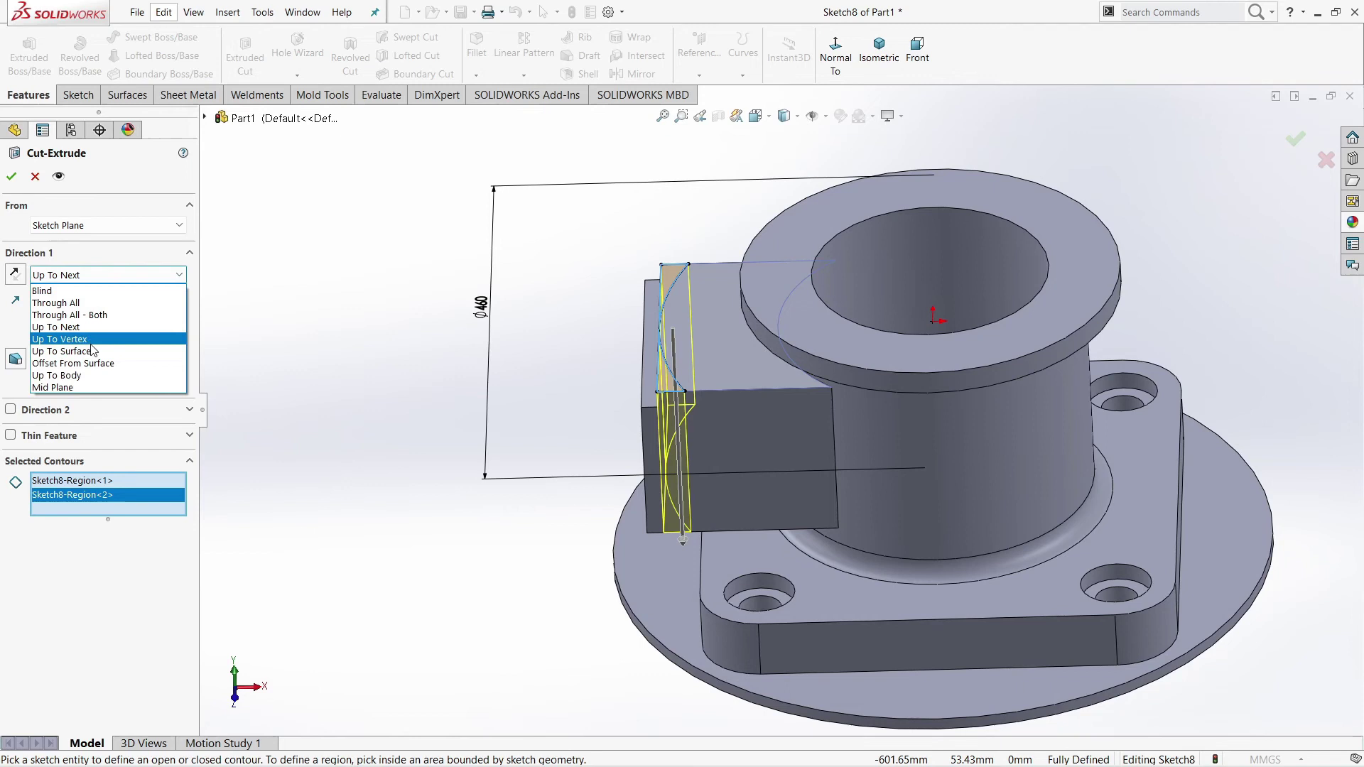
left_click(78, 351)
left_click(648, 381)
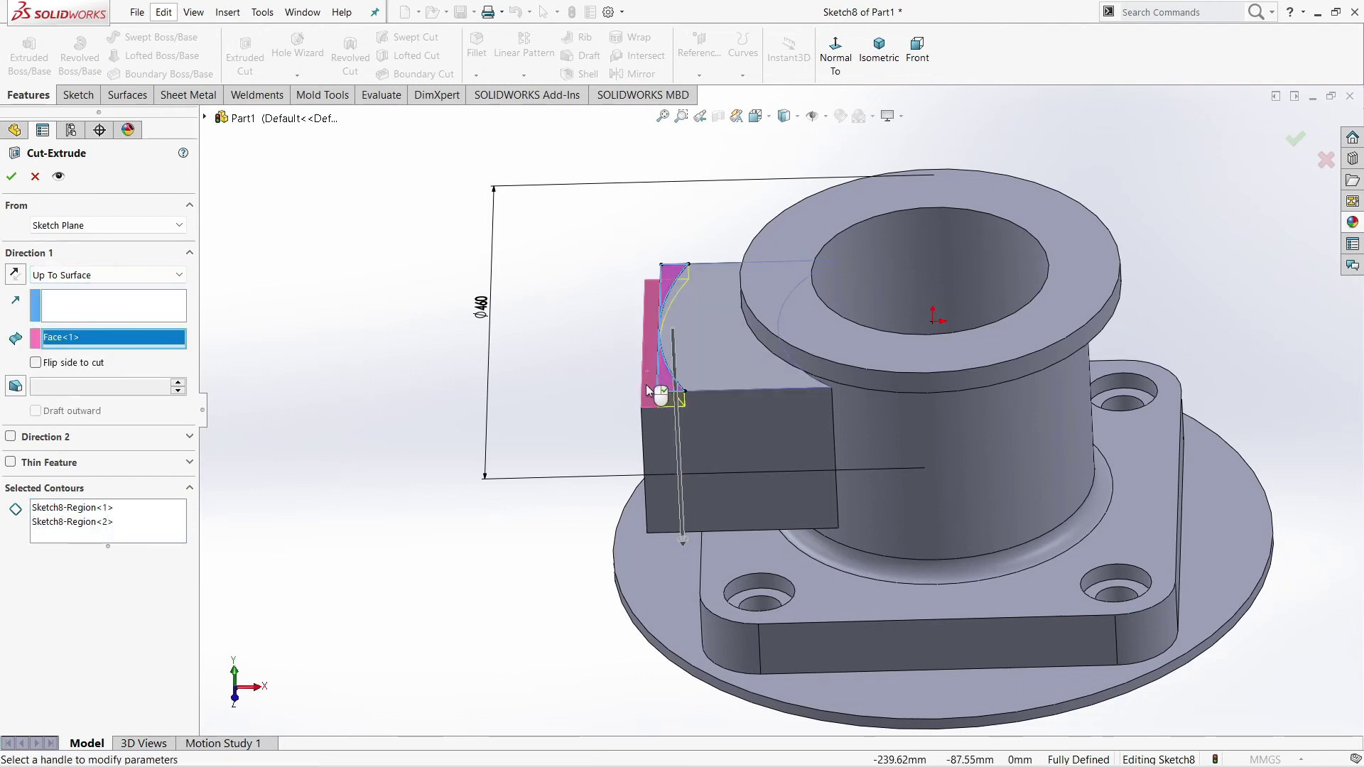
left_click(11, 176)
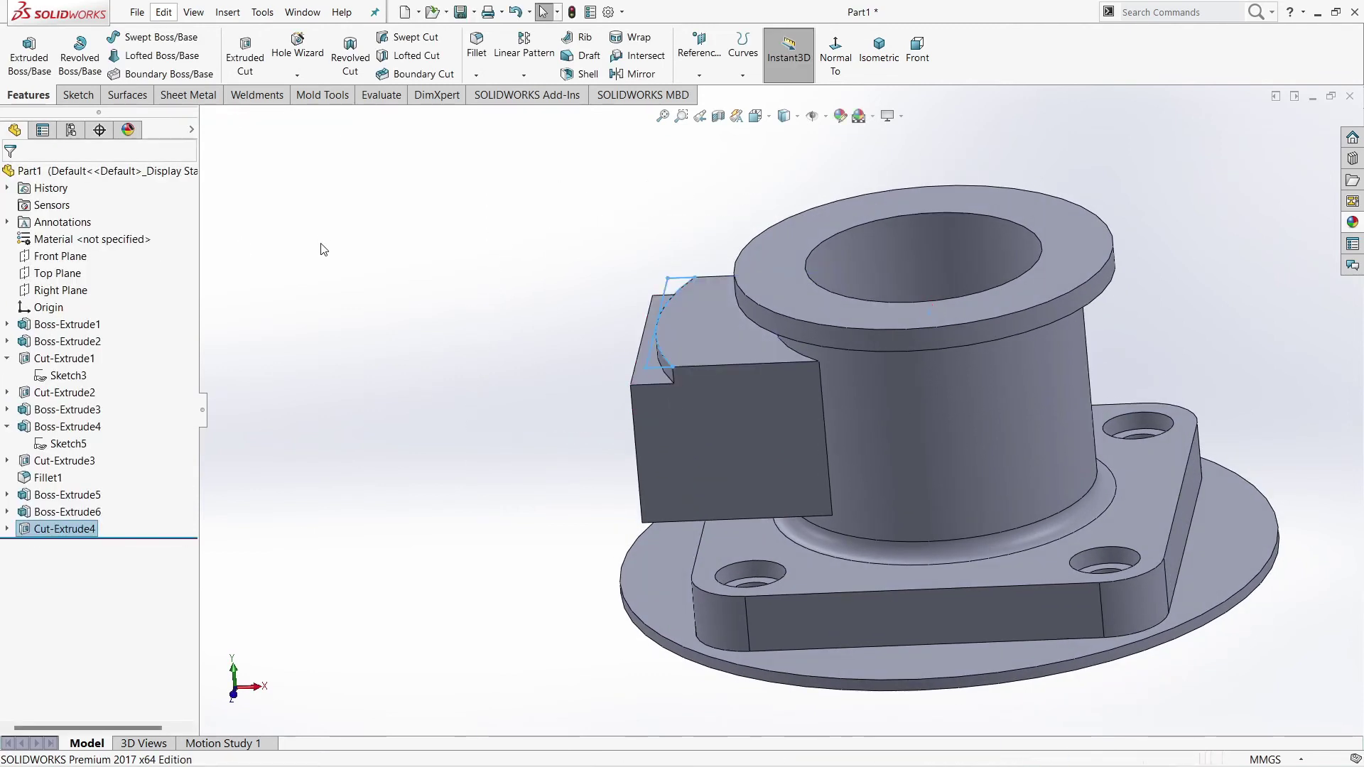
Orbit around the isometric view to inspect the boss's rounded outer end.
middle_click_drag(773, 383, 487, 351)
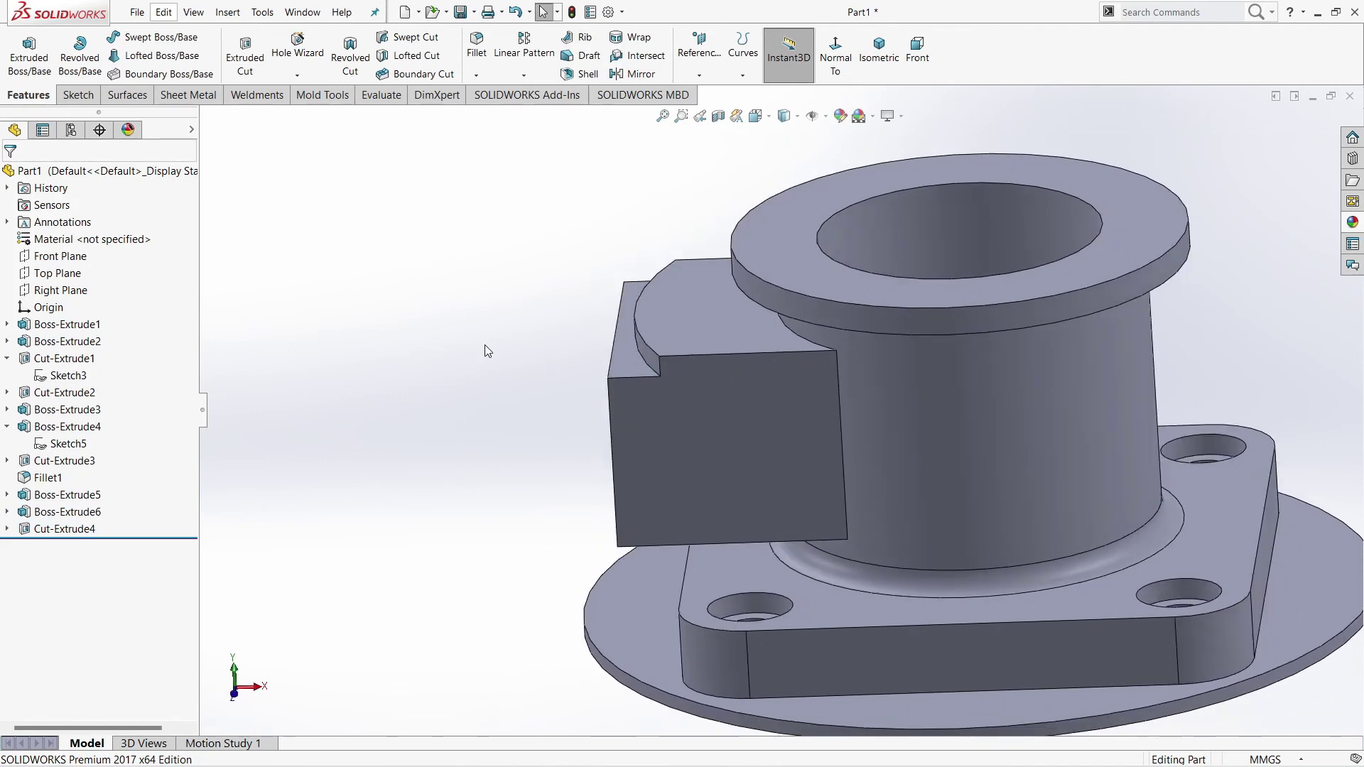
left_click(891, 71)
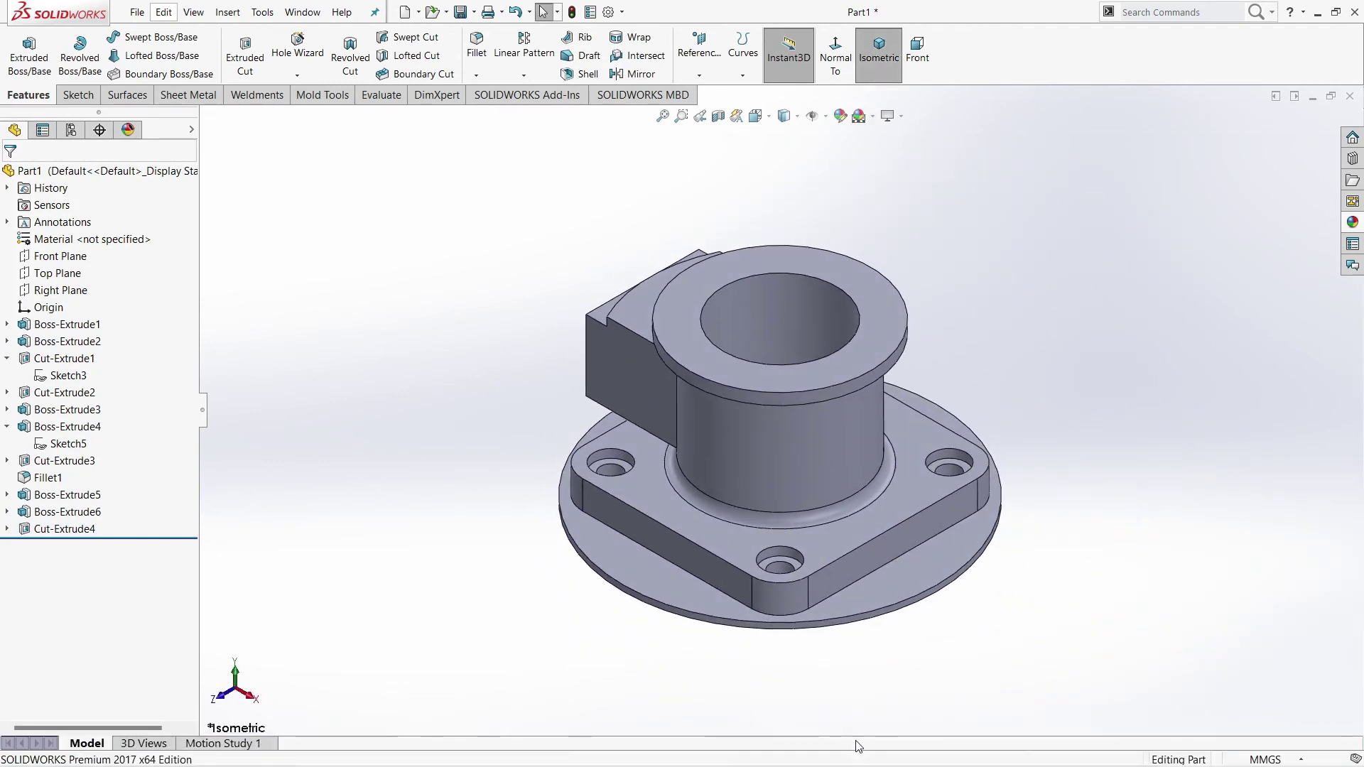
middle_click_drag(478, 315, 465, 398)
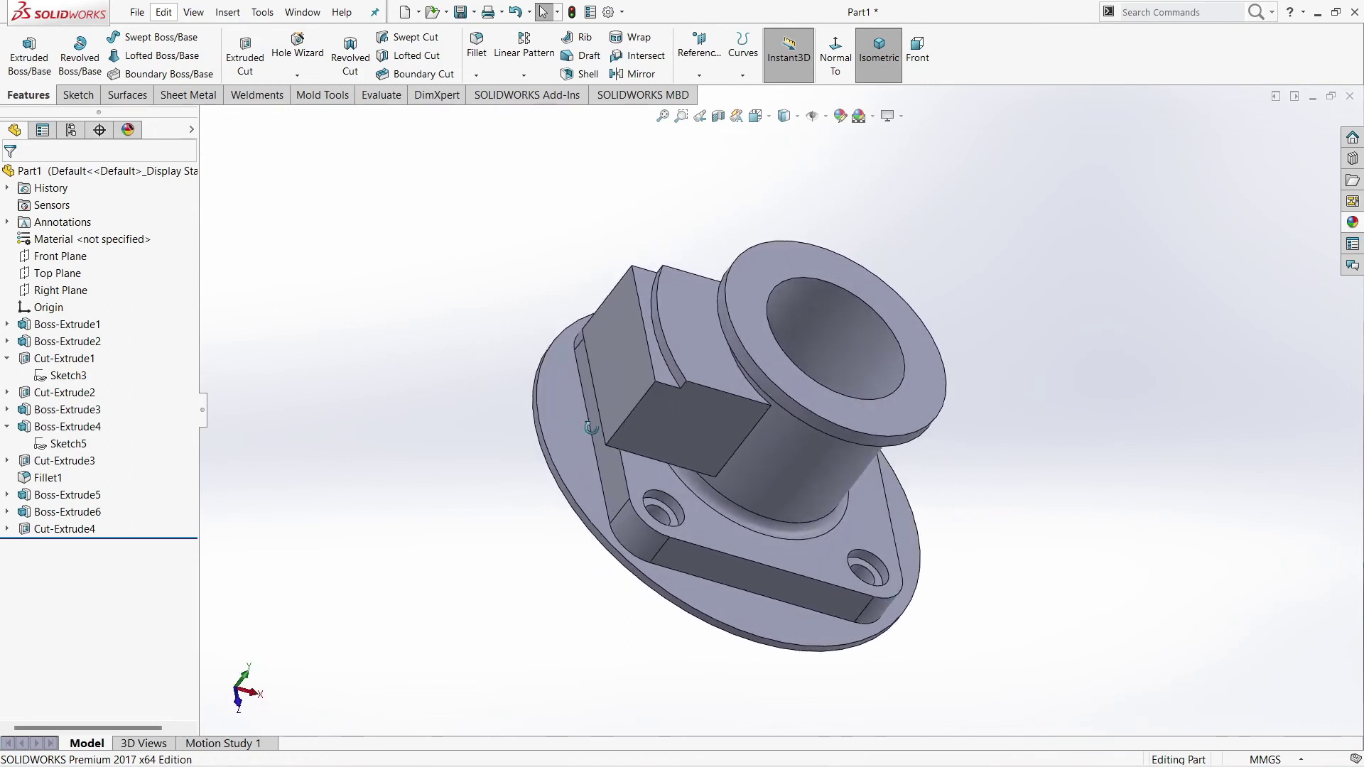
middle_click_drag(487, 294, 483, 334)
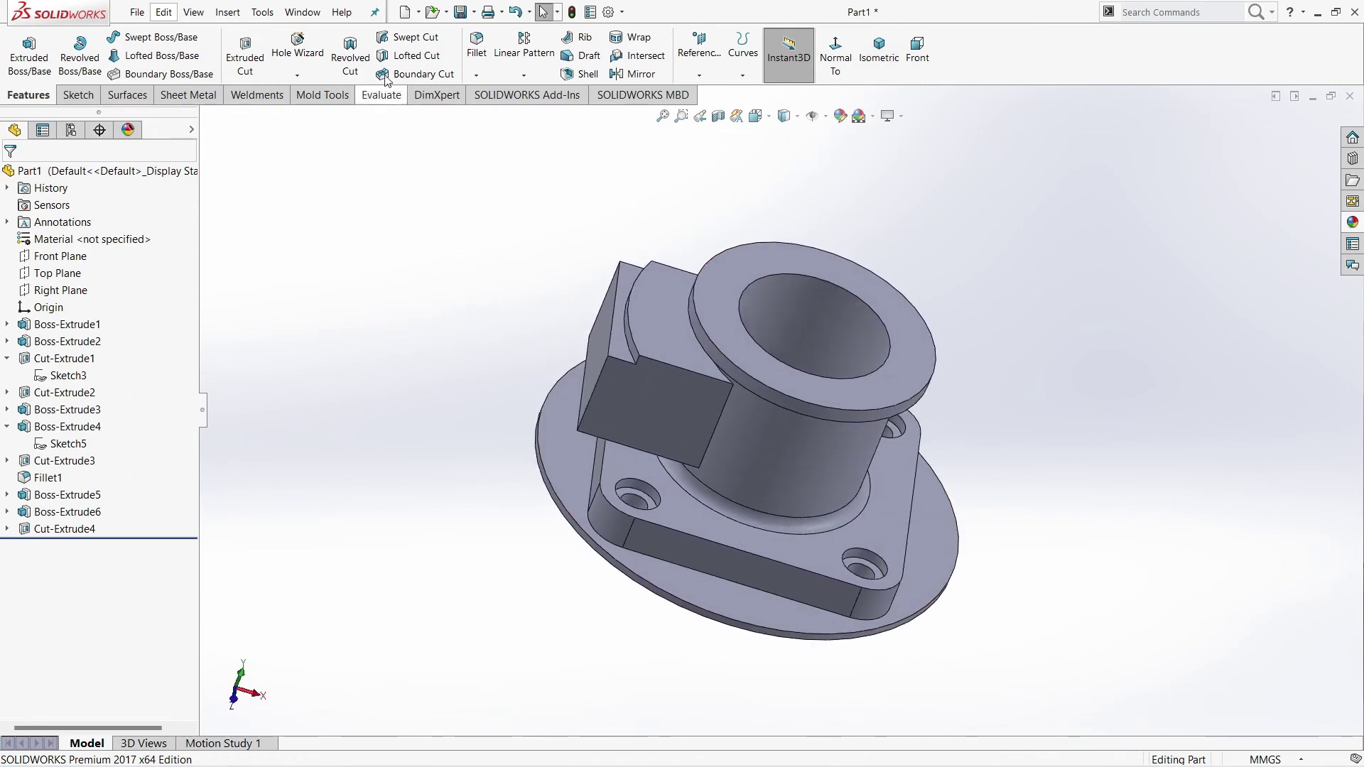
Start a 5 mm fillet on the boss's curved, corner and left edges.
left_click(476, 49)
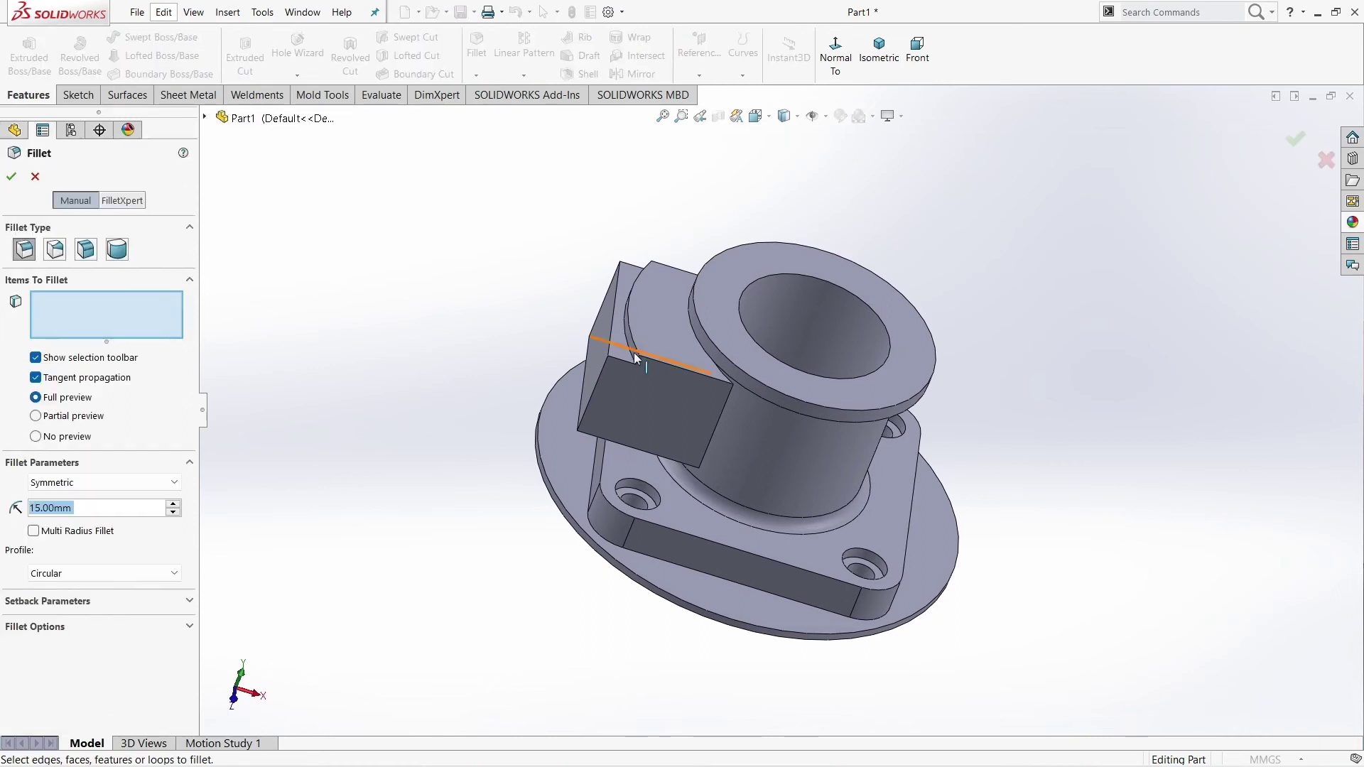
type("5")
key("Return")
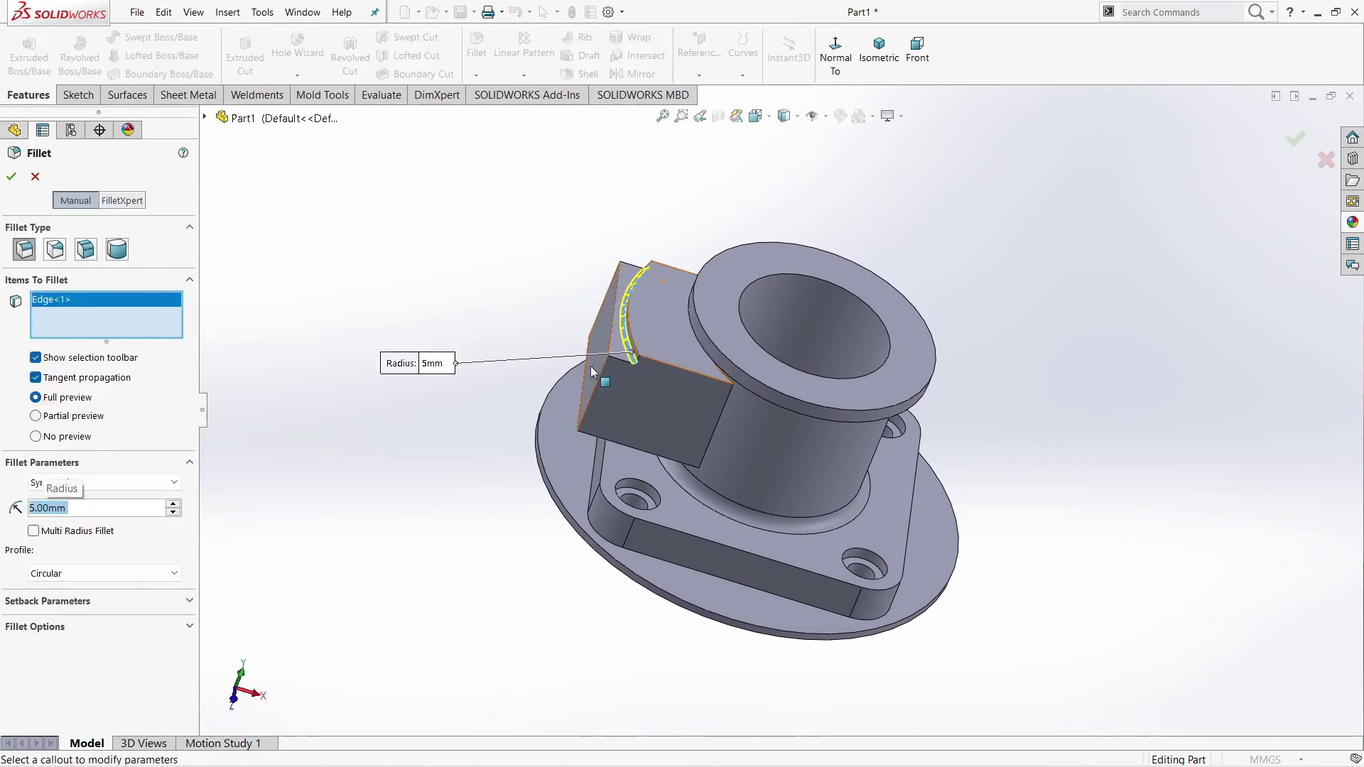
scroll(595, 331, "down", 3)
scroll(595, 330, "down", 2)
left_click(710, 359)
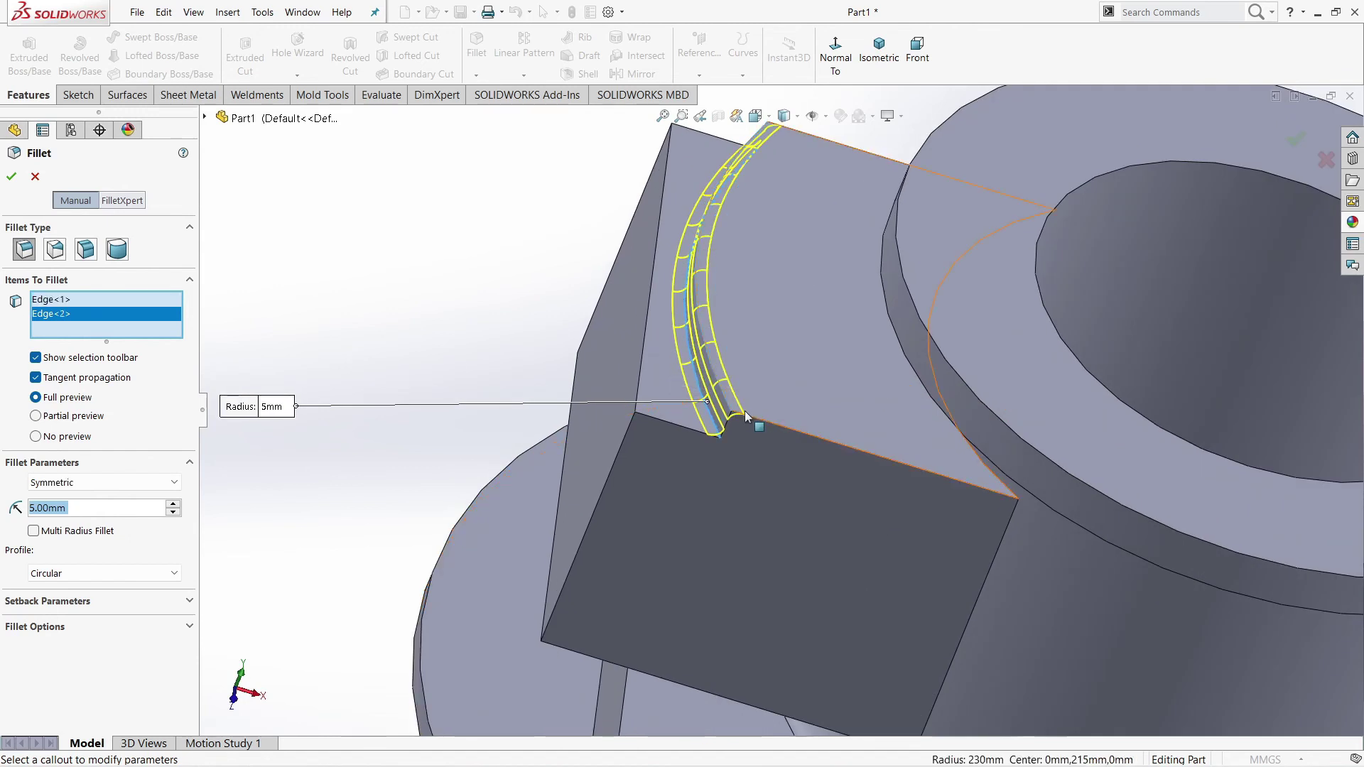
left_click(760, 422)
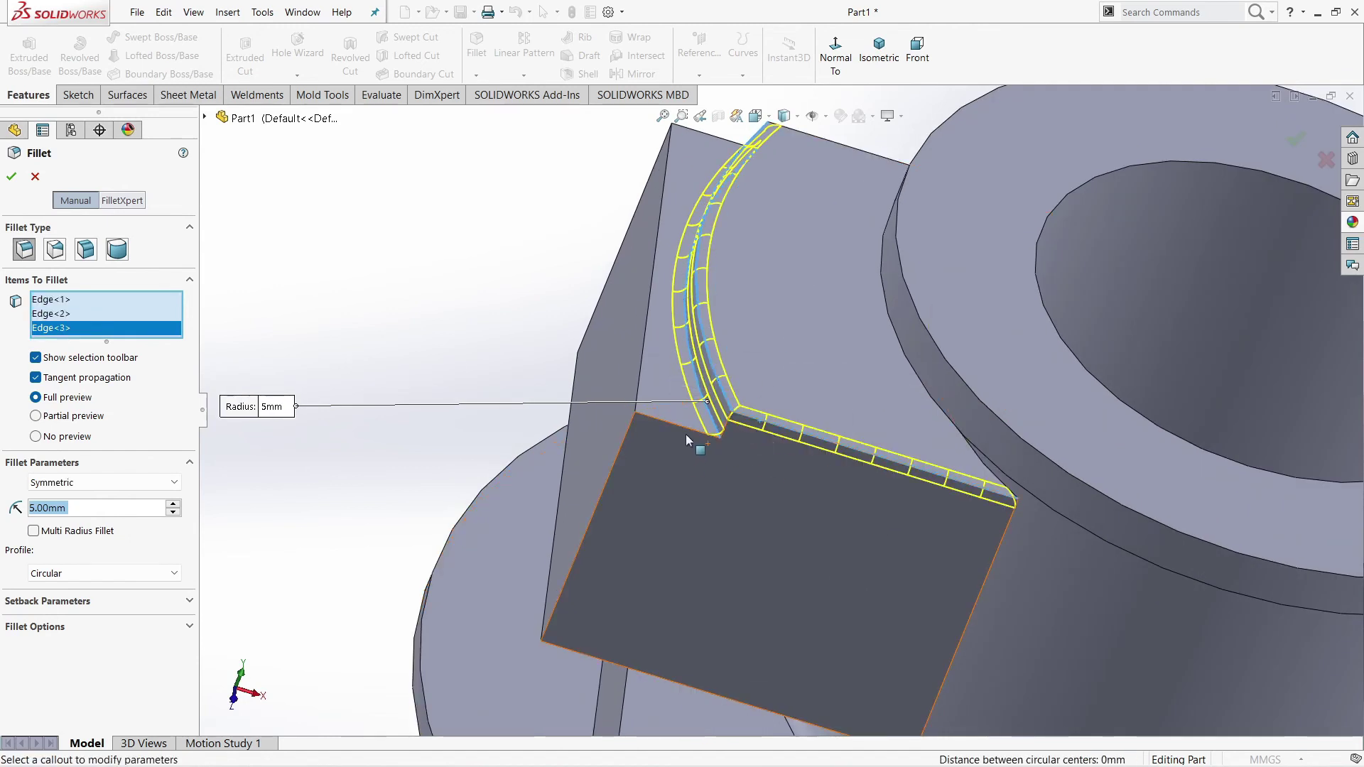
left_click(687, 430)
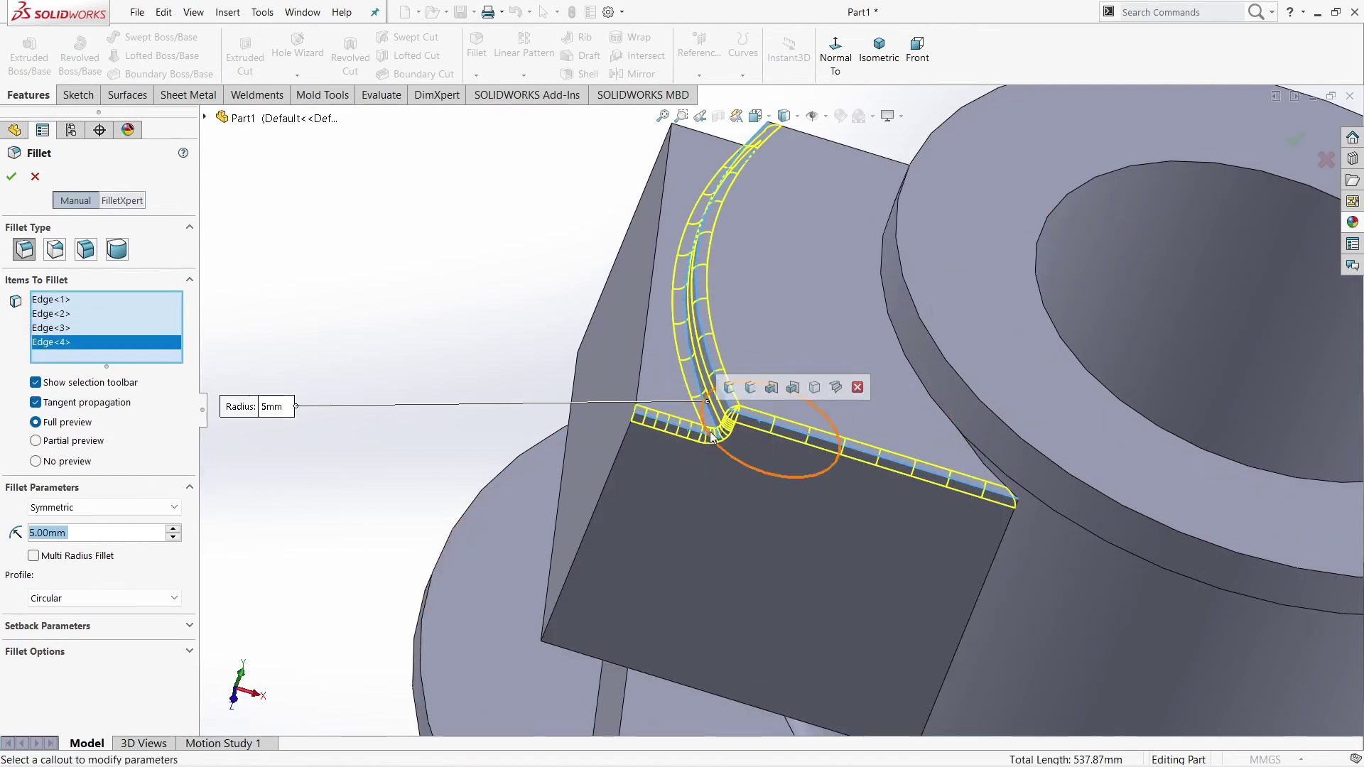
left_click(618, 457)
left_click(645, 333)
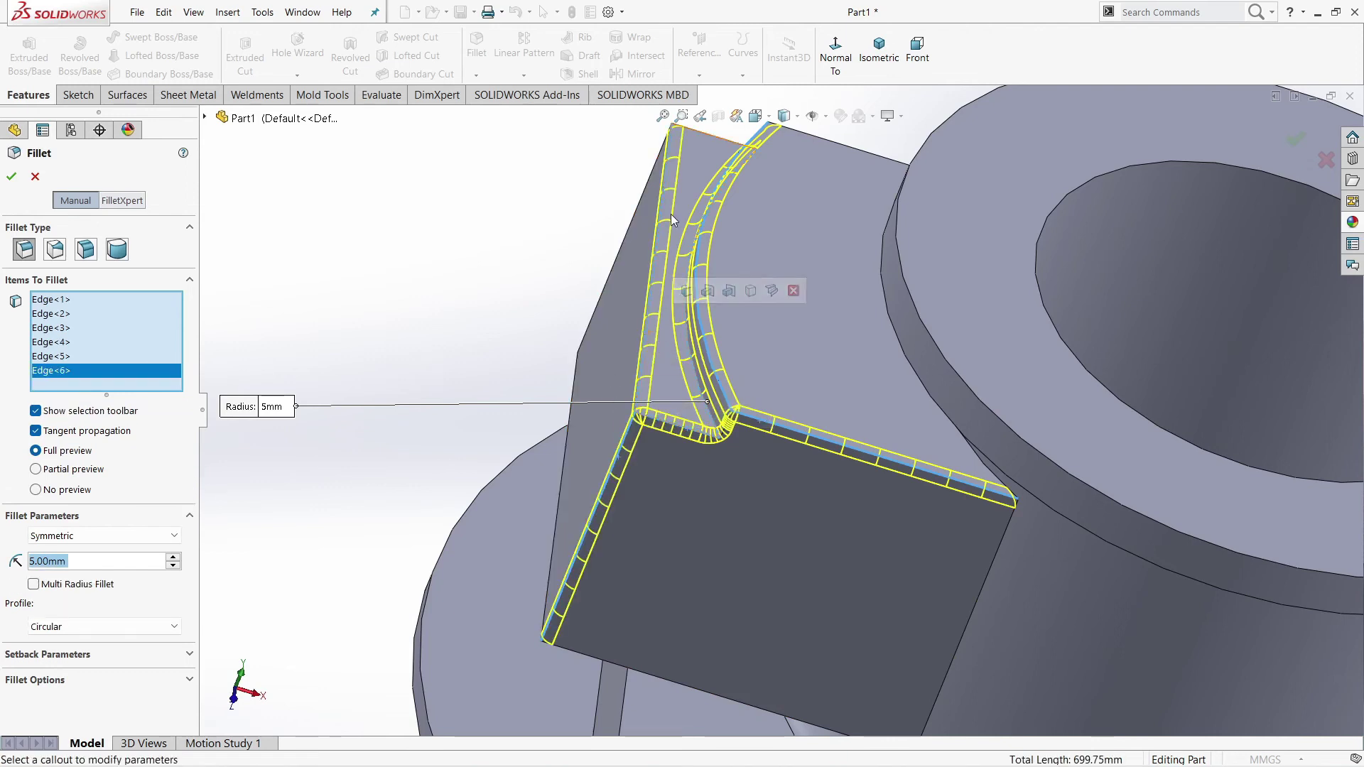
Add the boss's top rib, top and front-top edges to the 5 mm fillet.
key("ctrl+5")
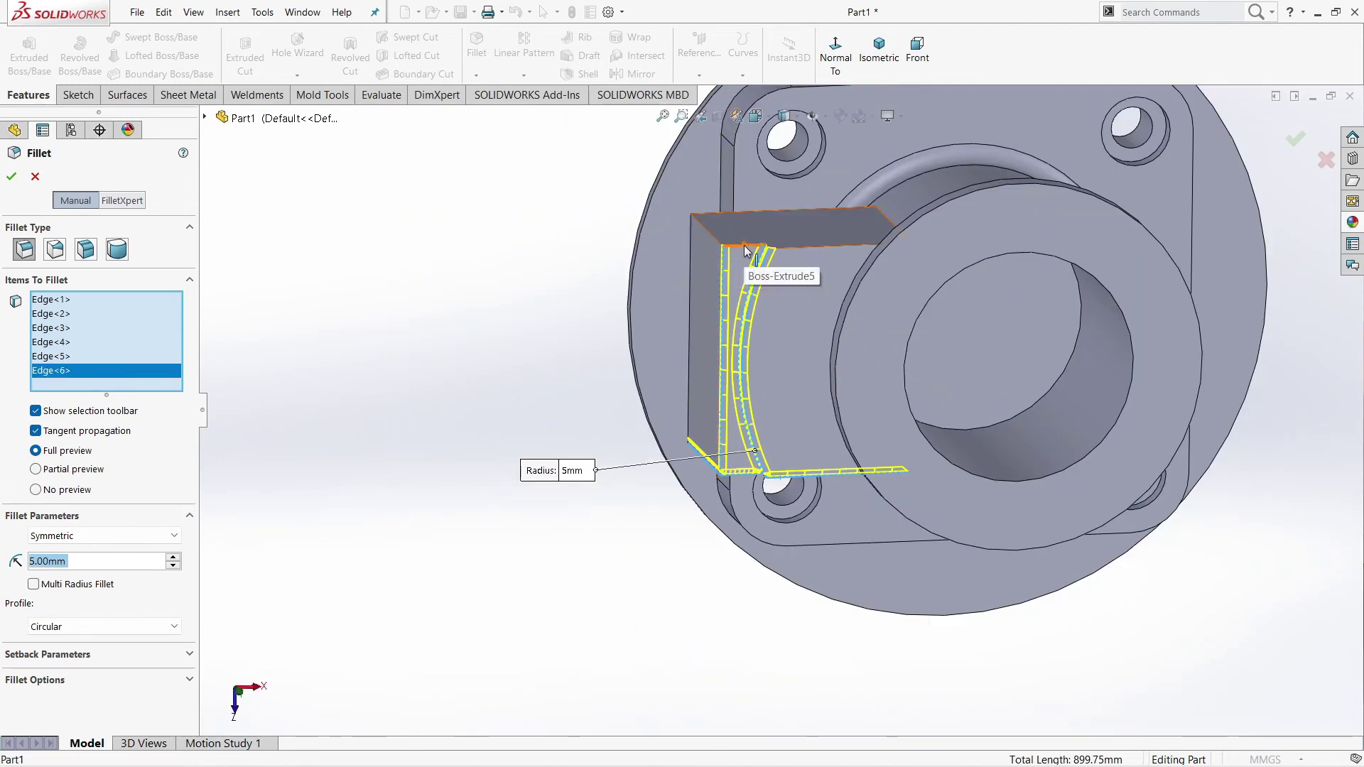
left_click(782, 248)
left_click(791, 249)
scroll(766, 267, "down", 3)
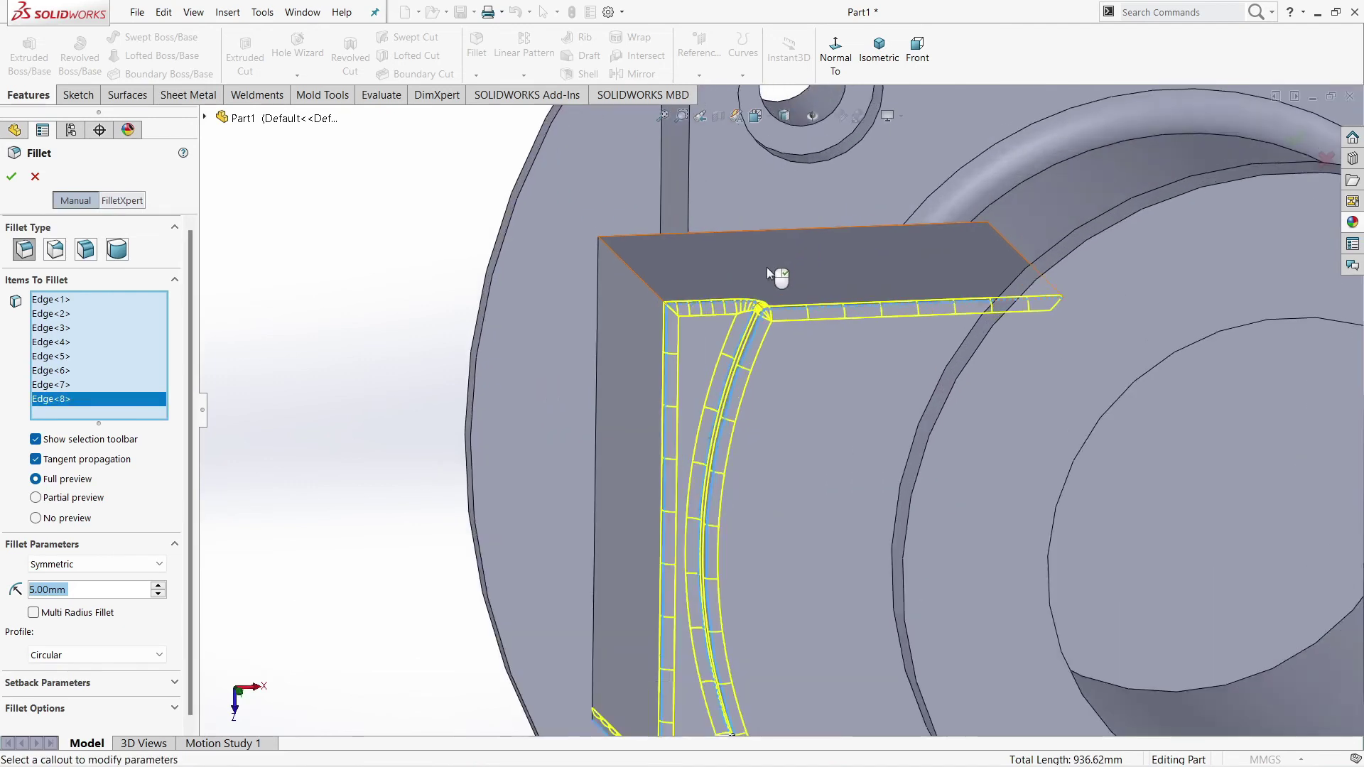
scroll(760, 284, "down", 3)
scroll(746, 284, "down", 2)
scroll(774, 313, "up", 3)
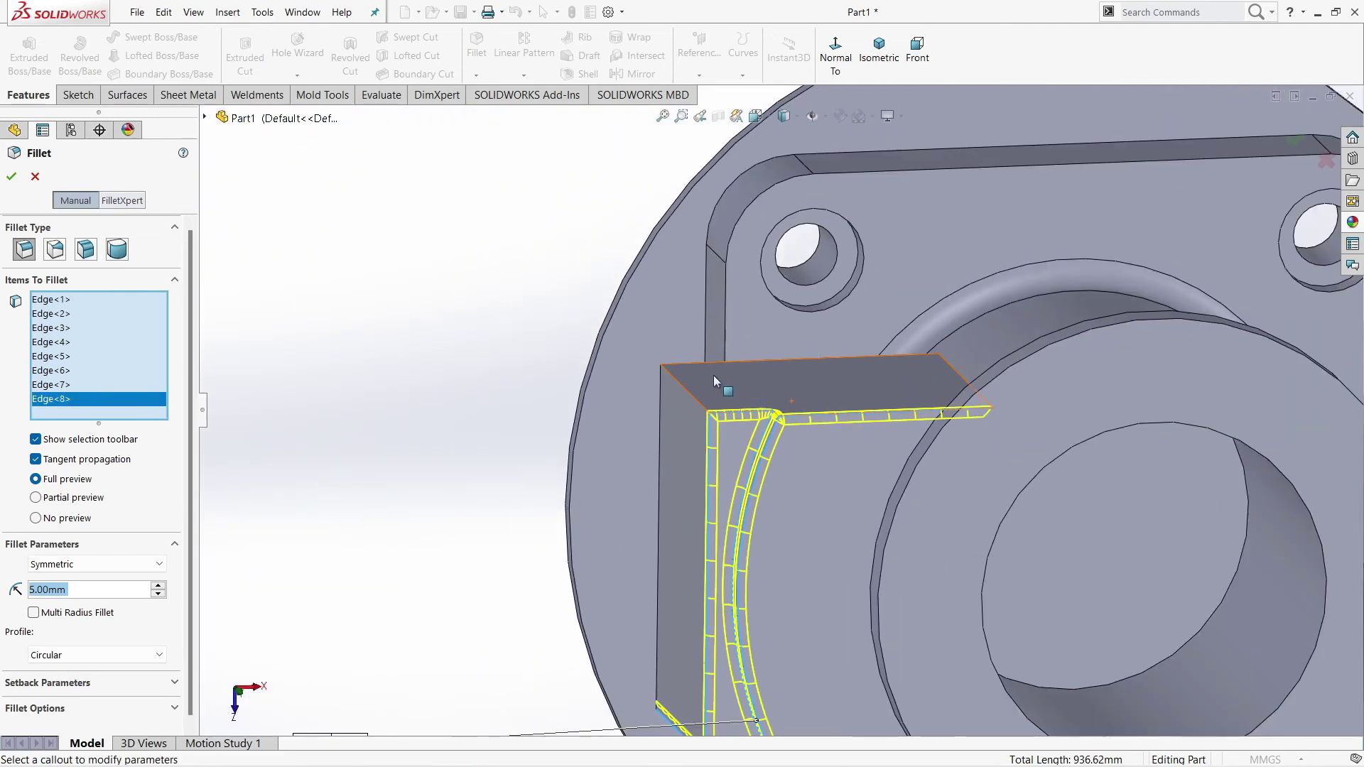
left_click(697, 399)
scroll(732, 431, "up", 3)
Add a whole boss face and one more edge, then confirm Fillet2.
mouse_move(770, 295)
middle_mouse_down()
mouse_move(844, 509)
mouse_move(809, 566)
middle_mouse_up()
scroll(844, 509, "down", 2)
left_click(807, 533)
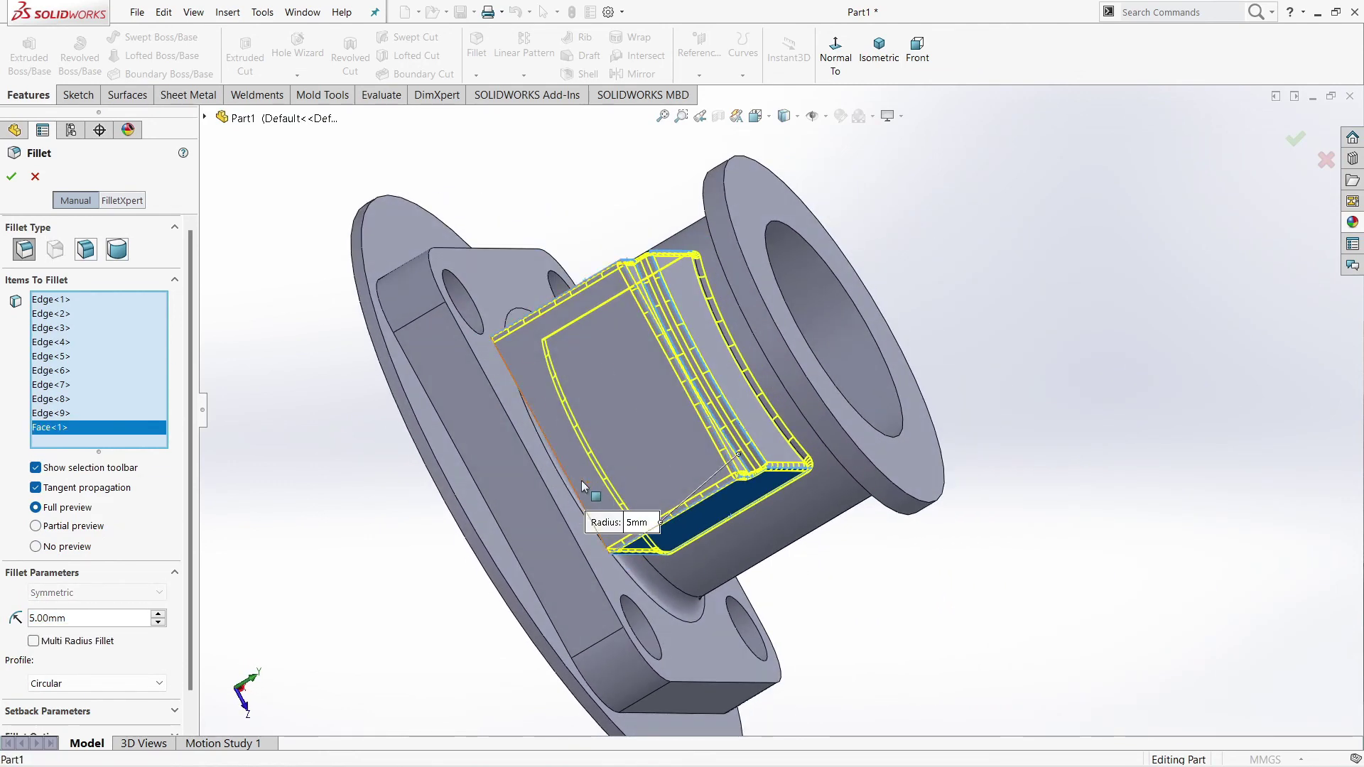
left_click(571, 484)
middle_click_drag(571, 485, 518, 422)
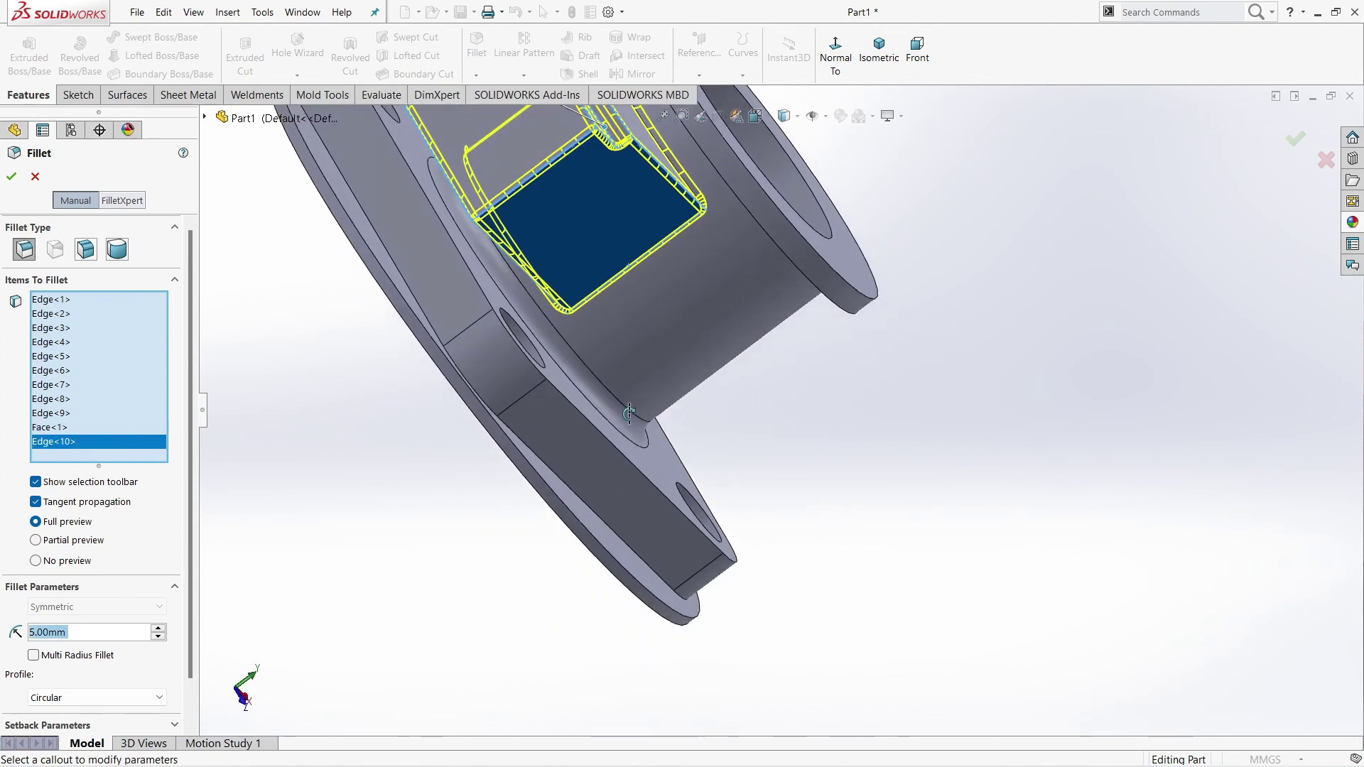
scroll(643, 348, "down", 3)
scroll(642, 348, "down", 5)
mouse_move(739, 370)
middle_mouse_down()
mouse_move(801, 365)
mouse_move(140, 240)
middle_mouse_up()
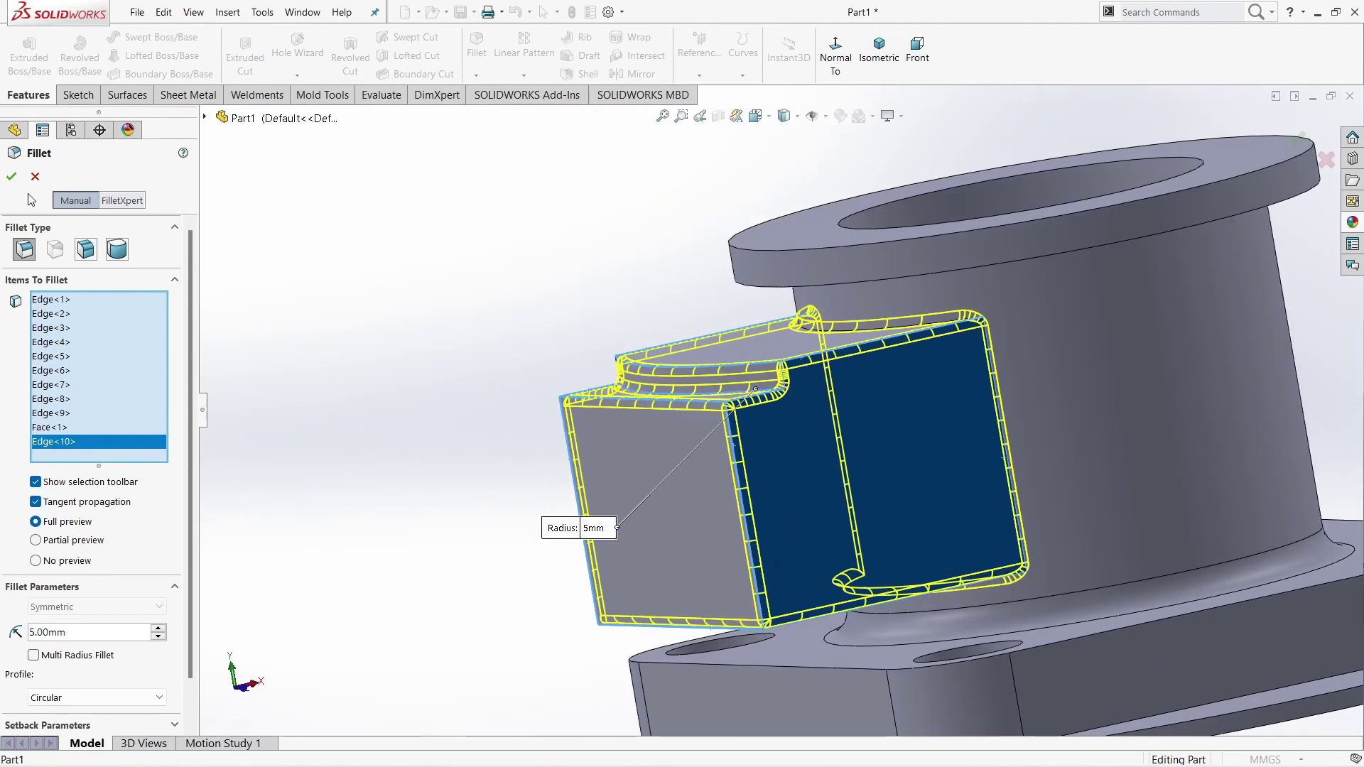
left_click(11, 176)
In isometric view, apply the Metal > Iron matte iron appearance to the whole part.
scroll(881, 483, "up", 3)
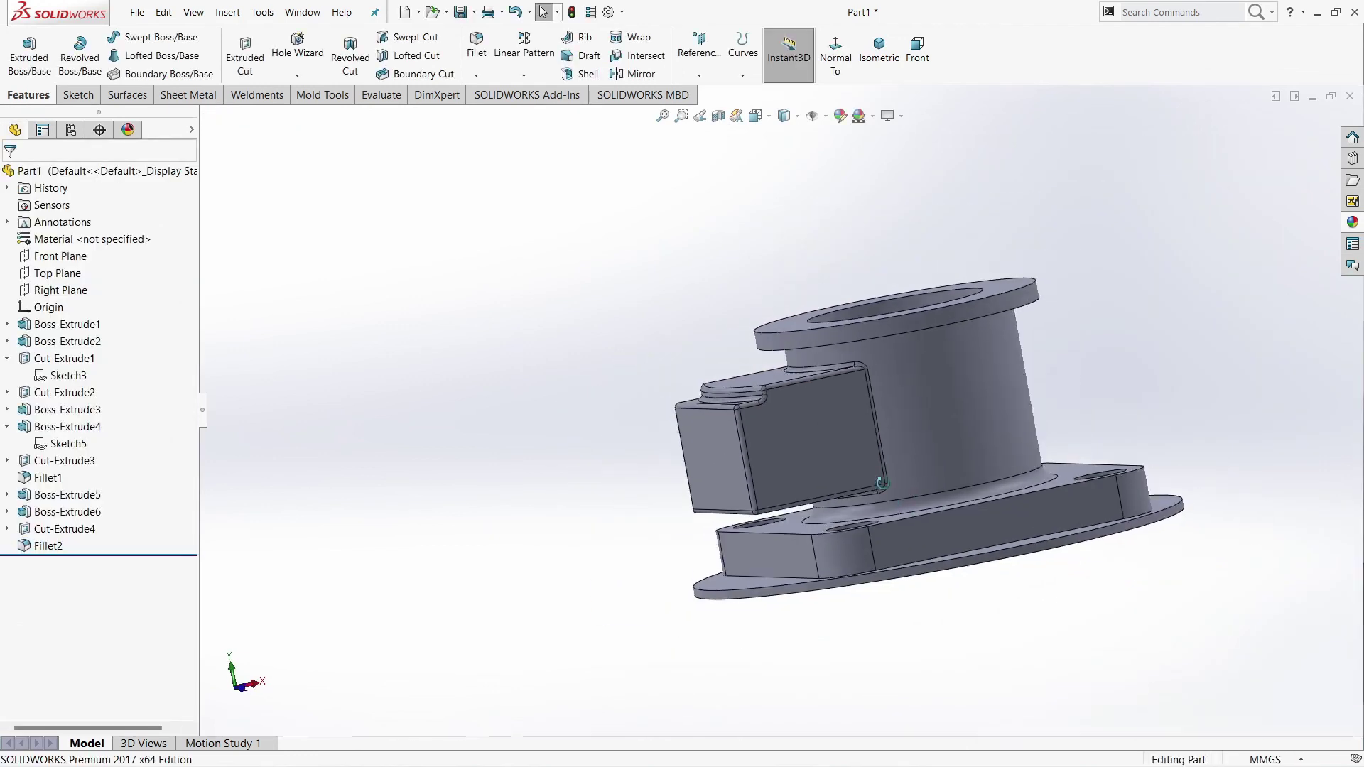
left_click(879, 50)
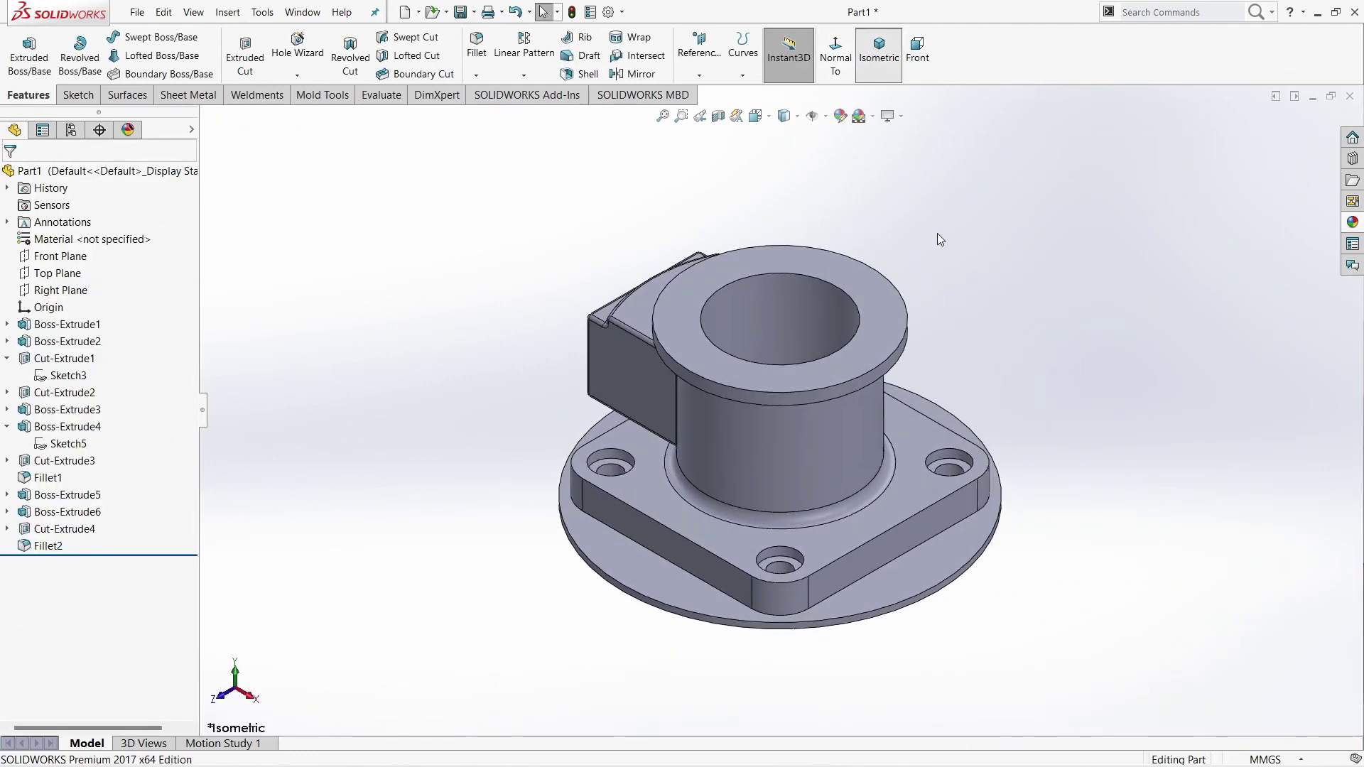
left_click(841, 117)
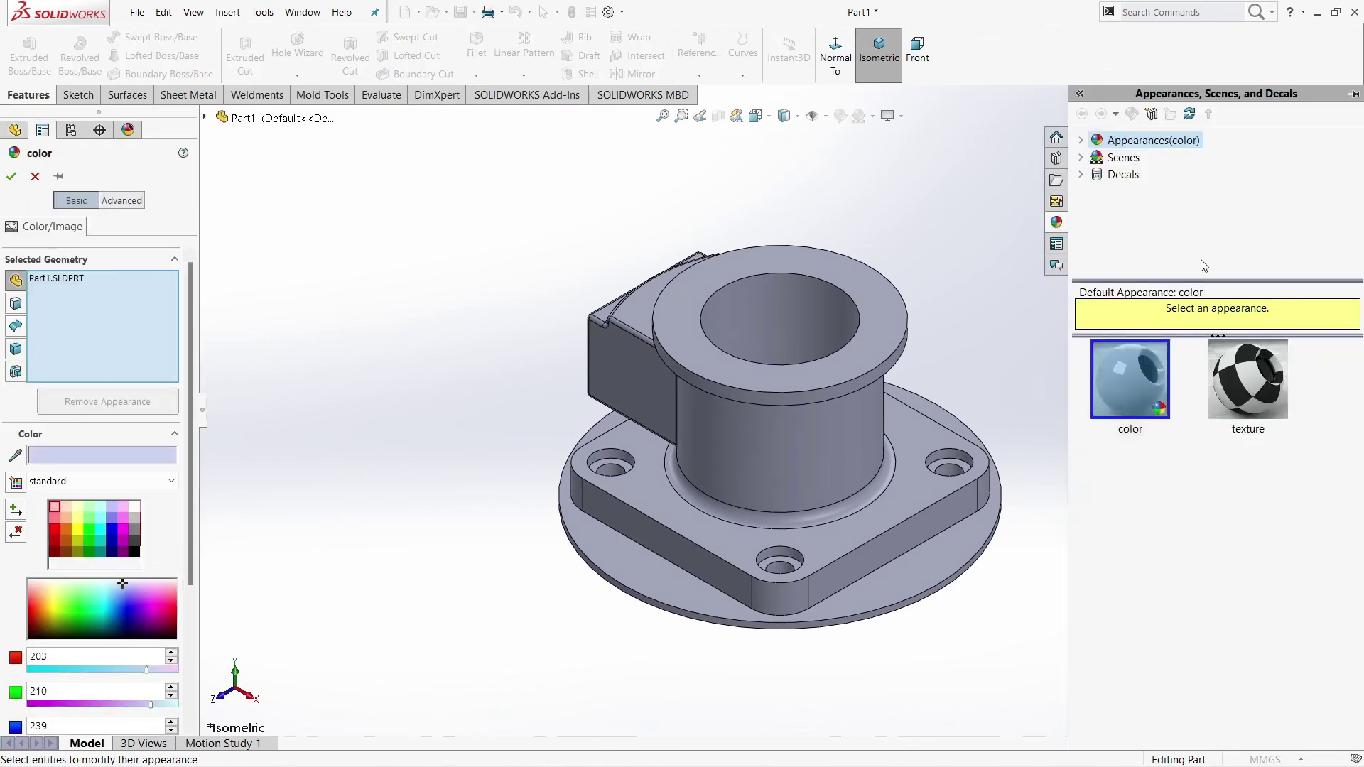
left_click(1080, 140)
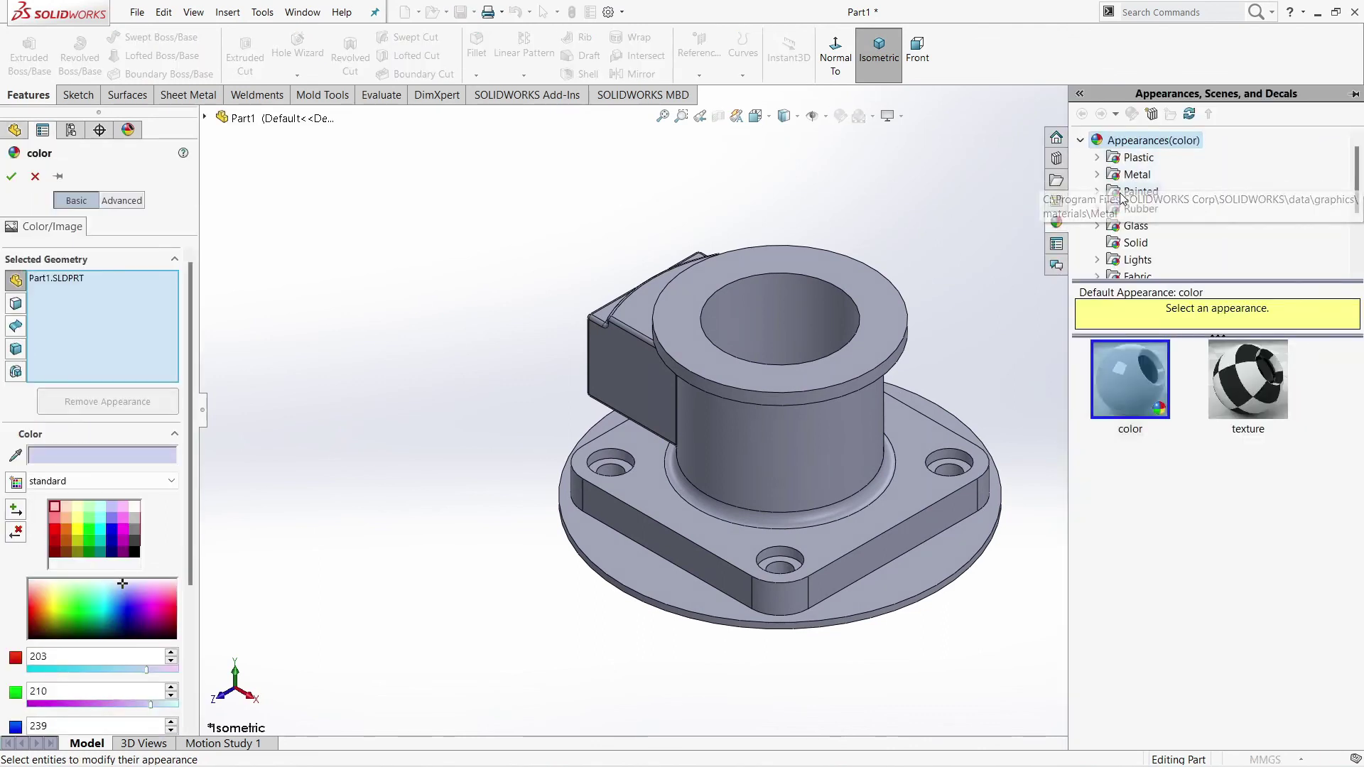
left_click(1097, 175)
scroll(1109, 213, "down", 2)
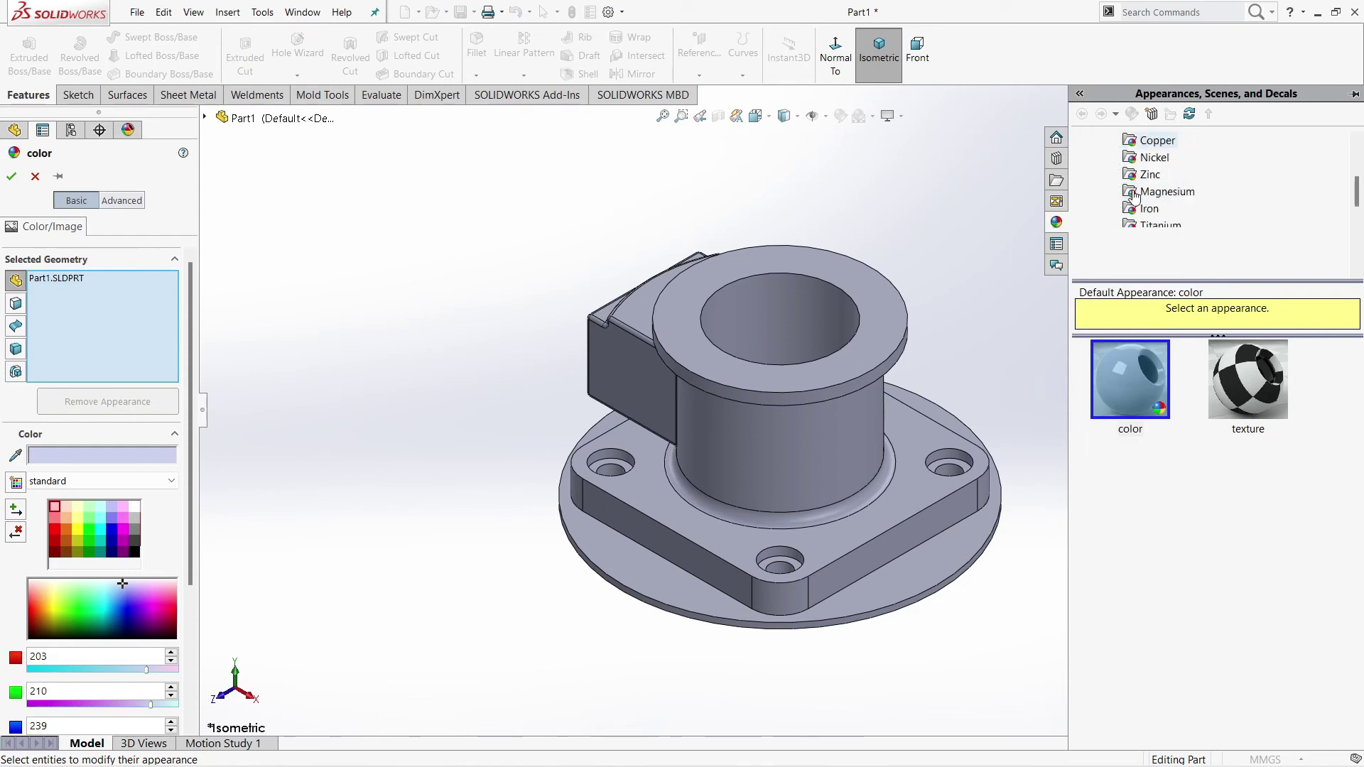
left_click(1130, 212)
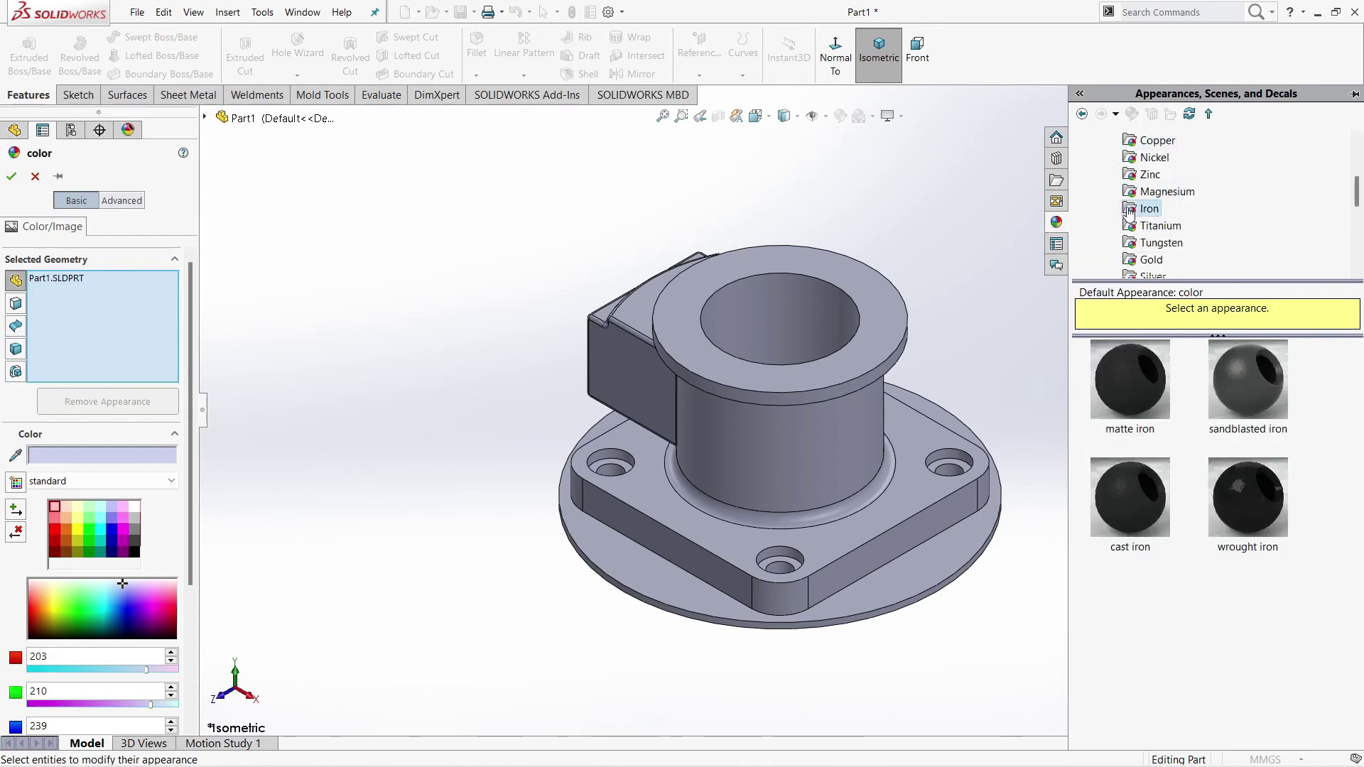
left_click(1149, 355)
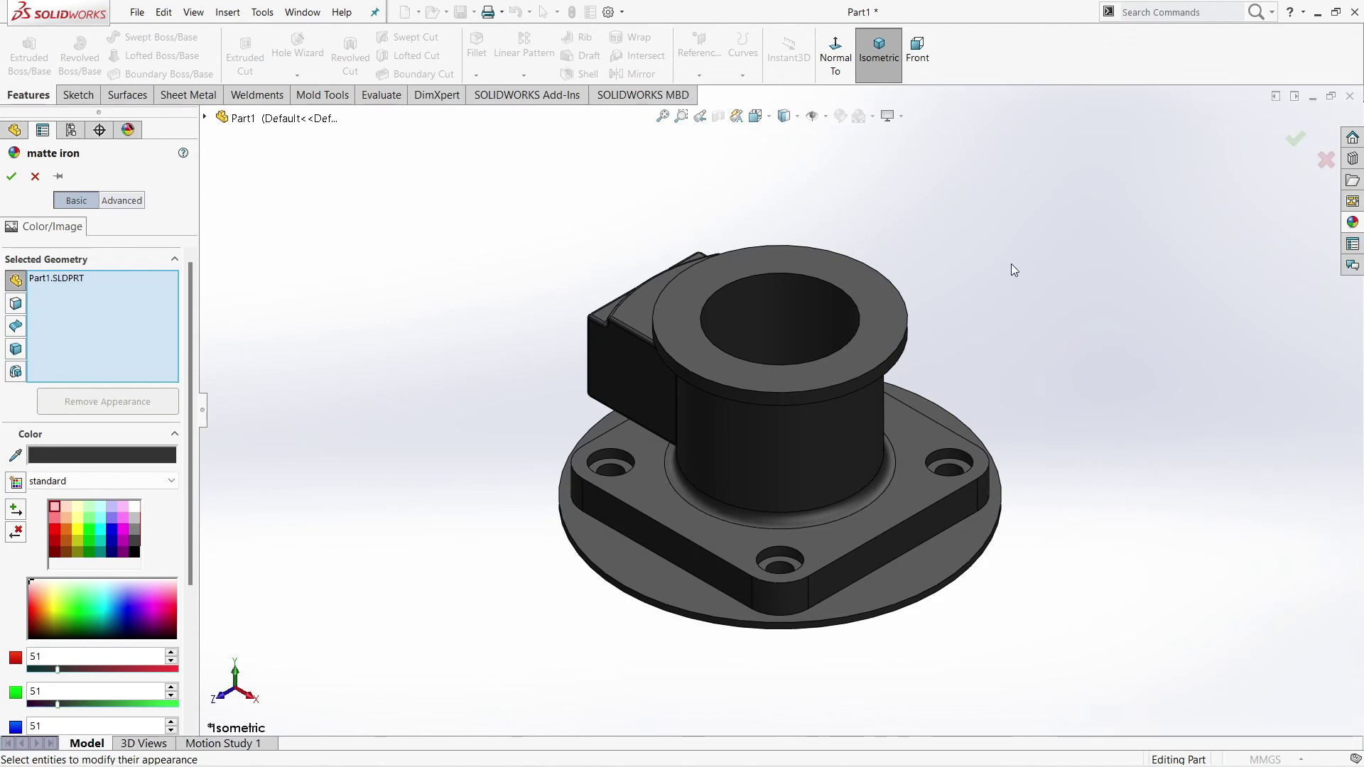
Confirm the iron appearance and start a sketch on the bore's floor face, viewed normal to it.
left_click(1294, 142)
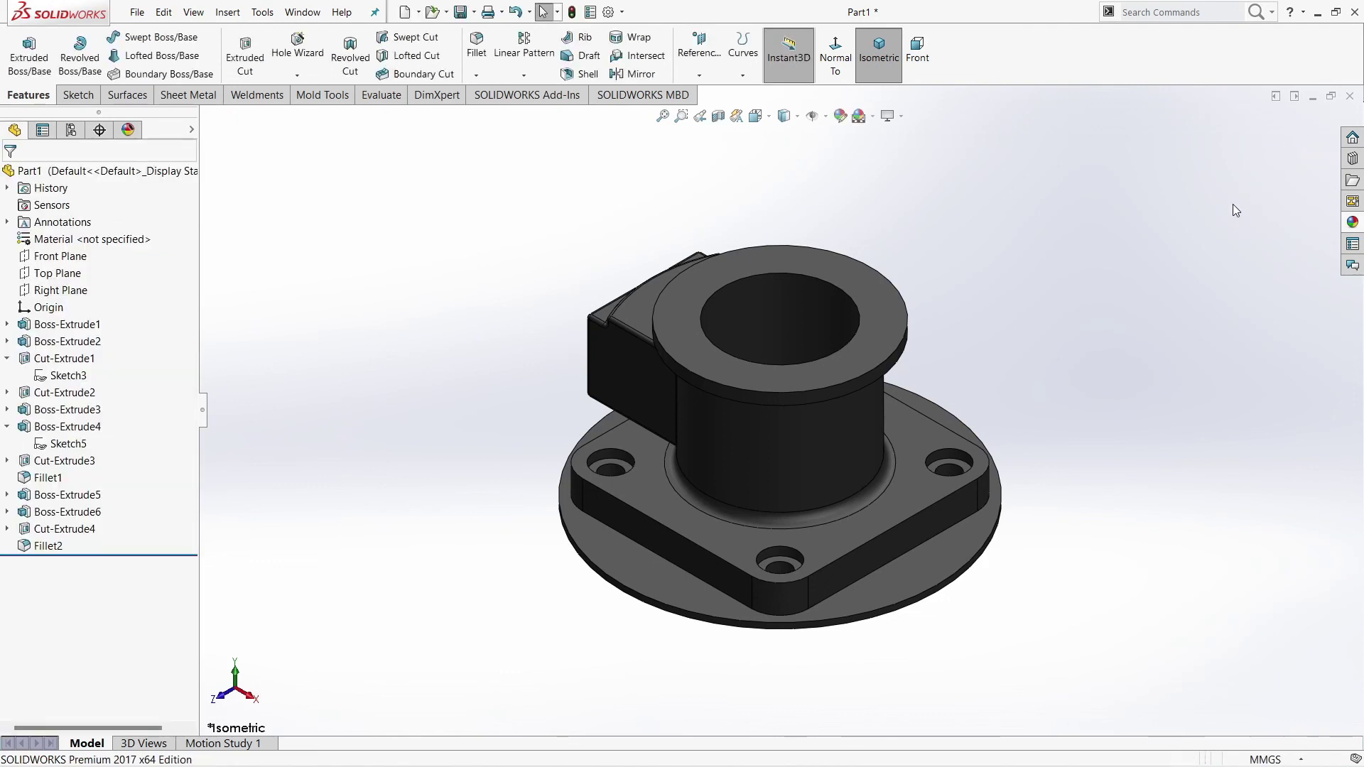
left_click(222, 743)
mouse_move(298, 625)
middle_mouse_down()
mouse_move(791, 386)
mouse_move(743, 407)
middle_mouse_up()
left_click(743, 407)
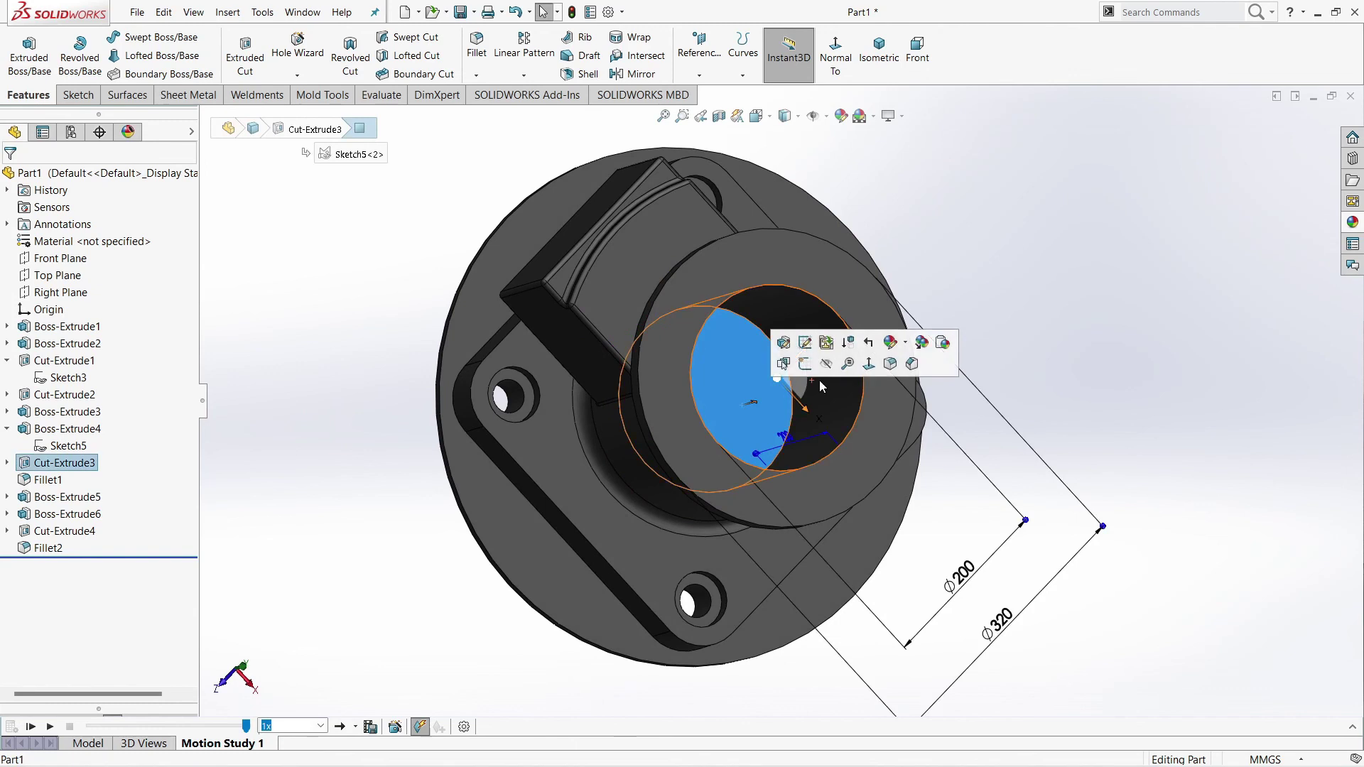
left_click(814, 363)
left_click(954, 54)
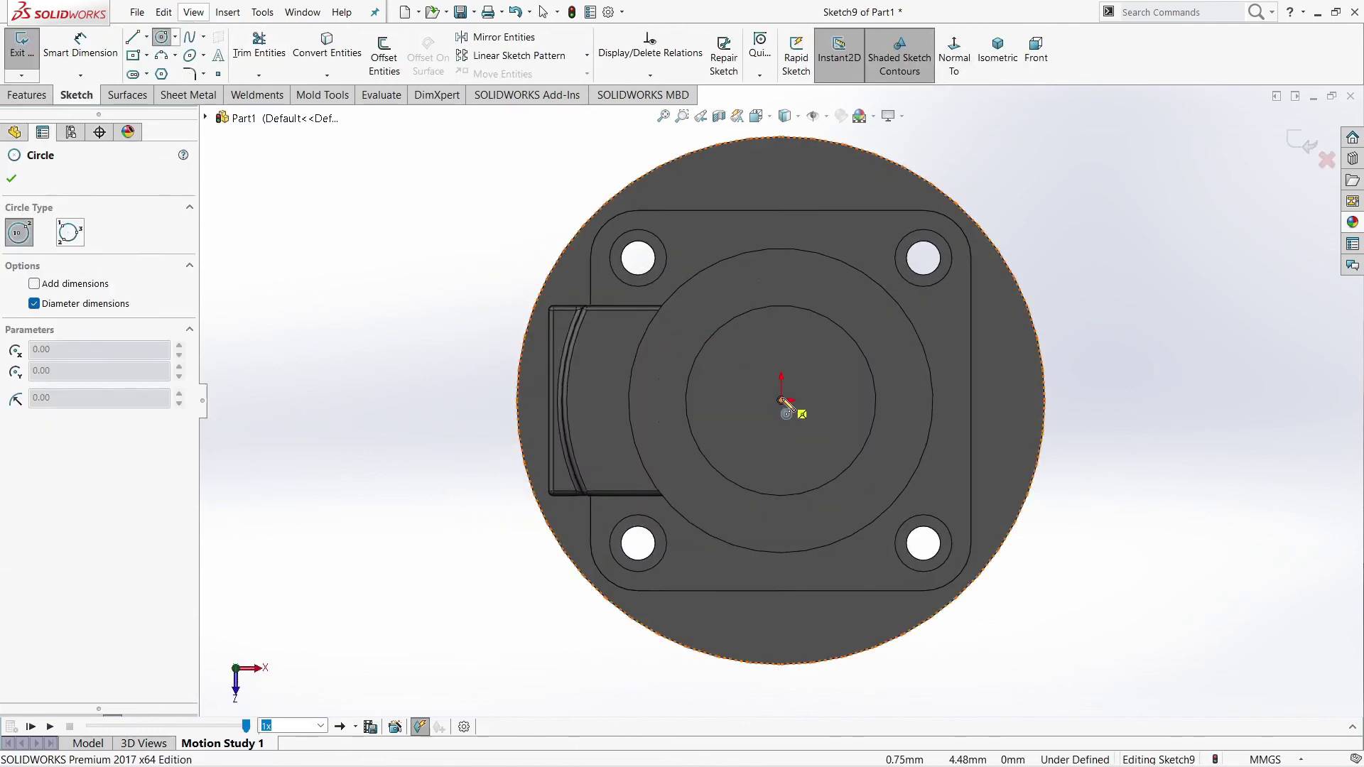
Draw an origin-centred circle and dimension its diameter to 125 mm.
left_click(815, 444)
key("d")
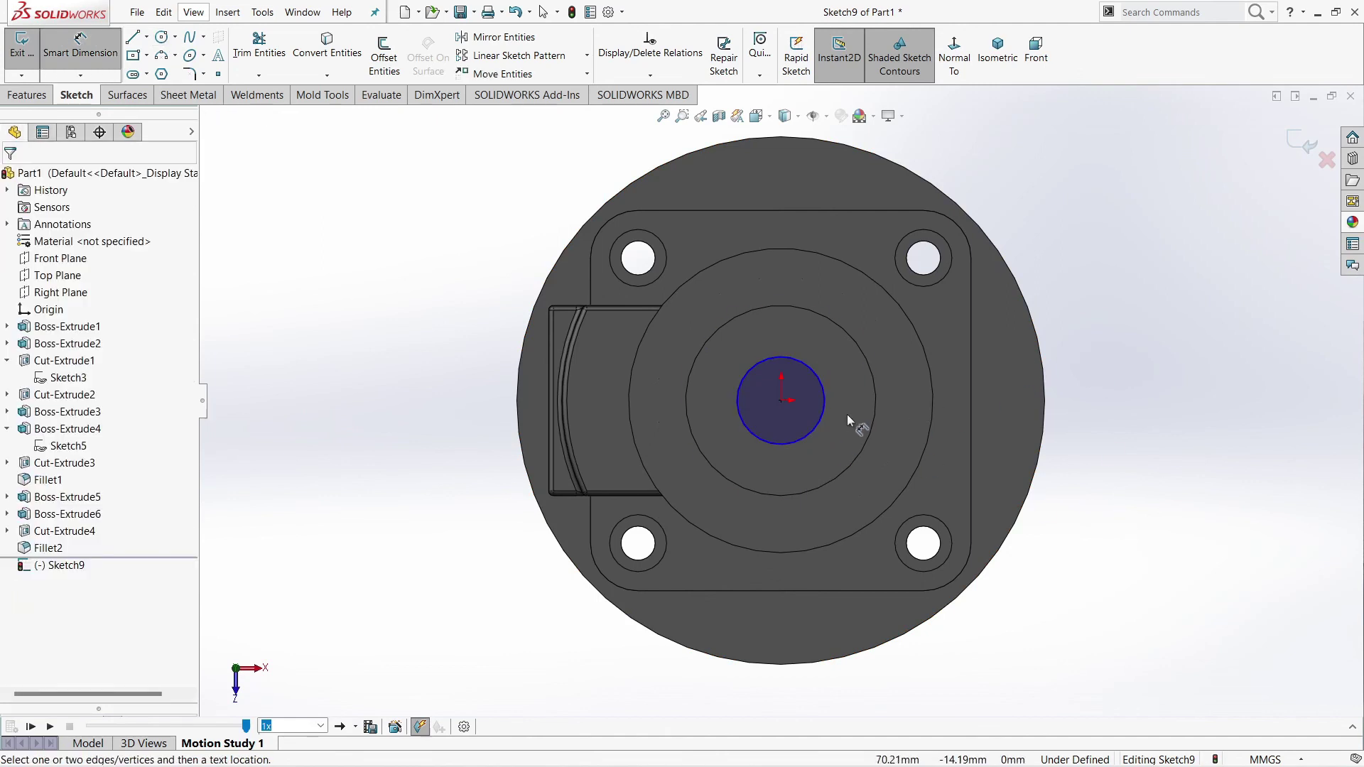
left_click(827, 412)
left_click(1091, 411)
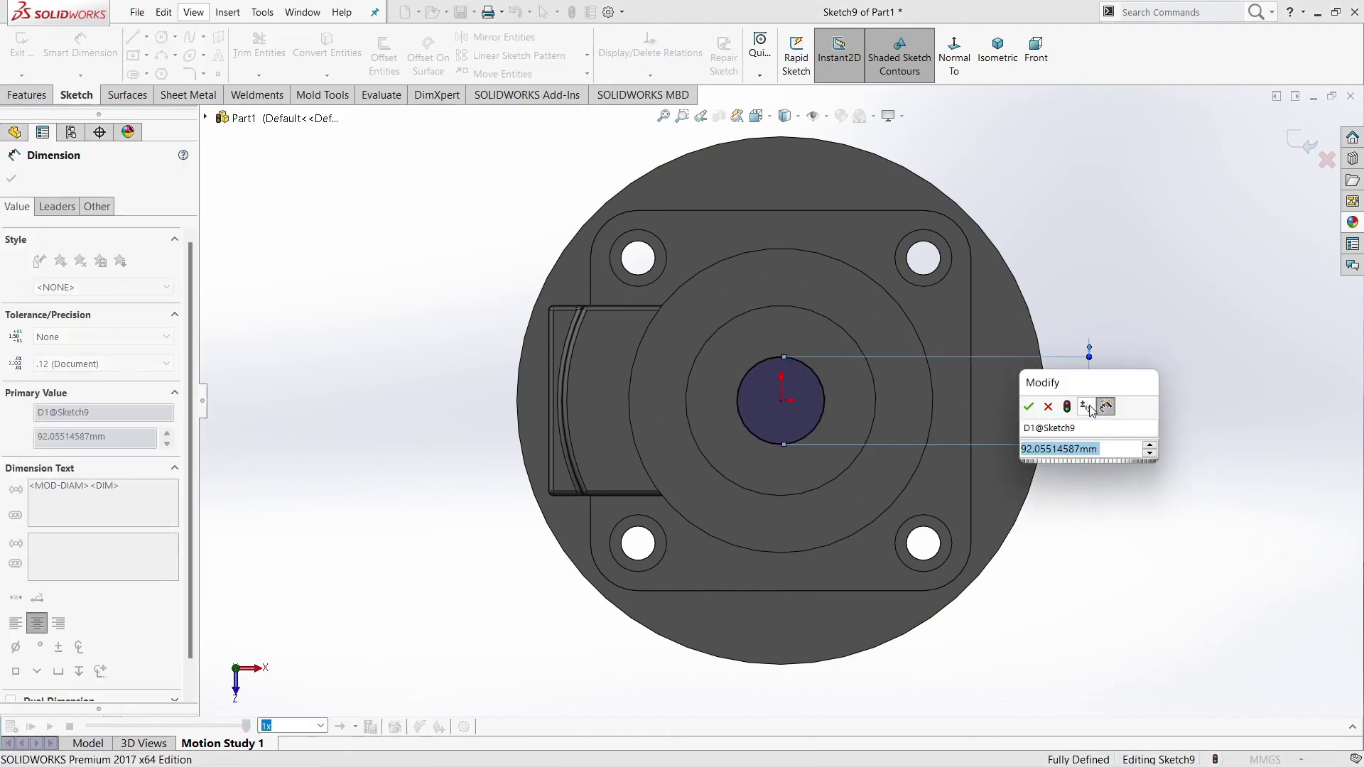
key("Return")
left_click(1165, 373)
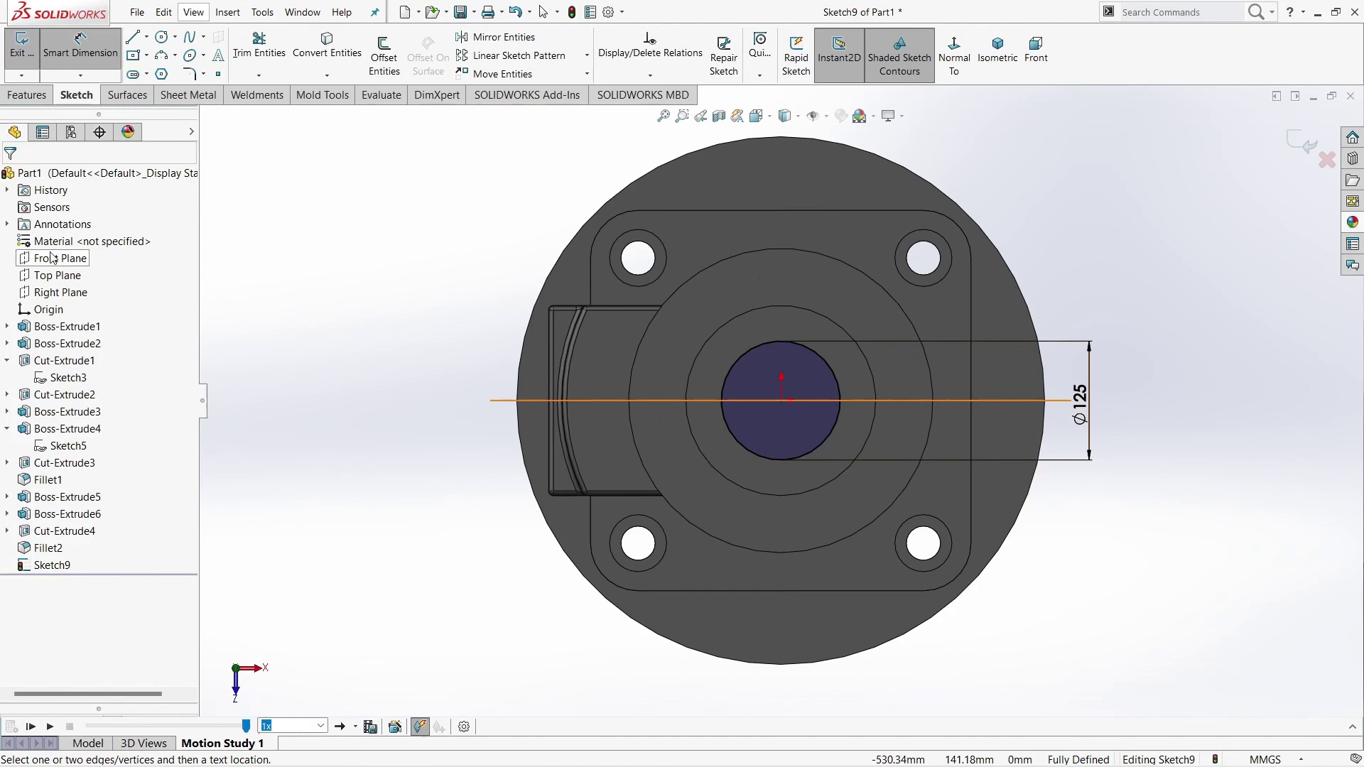
left_click(35, 98)
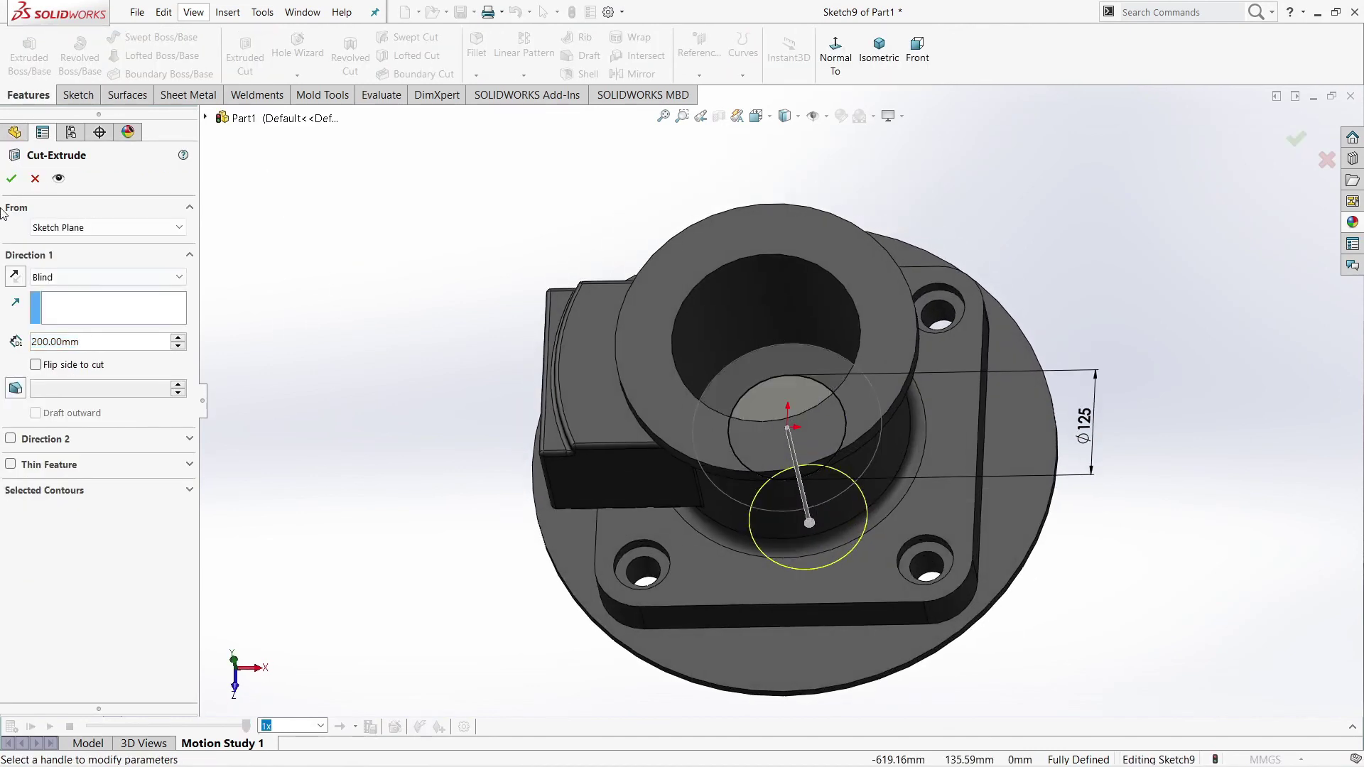
Inspect the Ø125 mm hole in isometric view and play Motion Study 1 to spin the part.
mouse_move(345, 335)
middle_mouse_down()
mouse_move(429, 404)
mouse_move(430, 377)
middle_mouse_up()
key("shift+z")
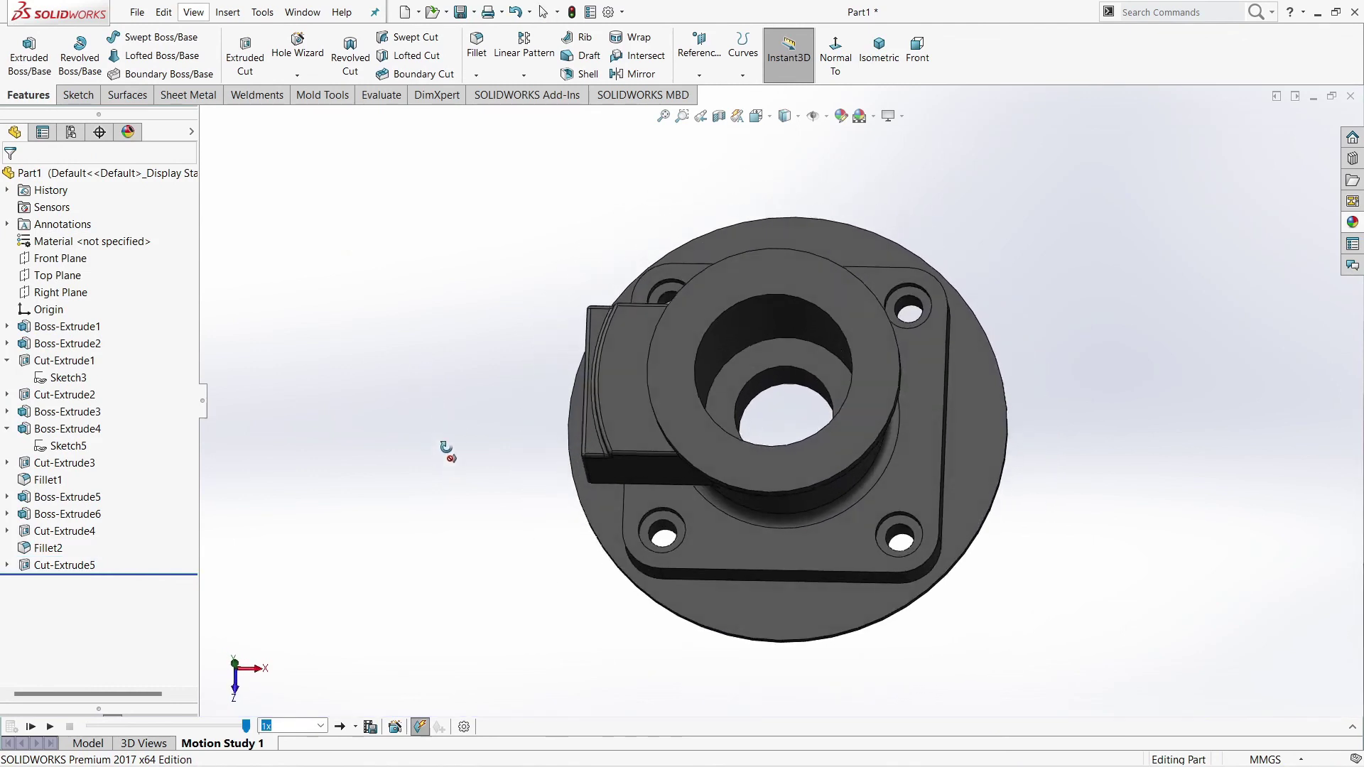
left_click(879, 52)
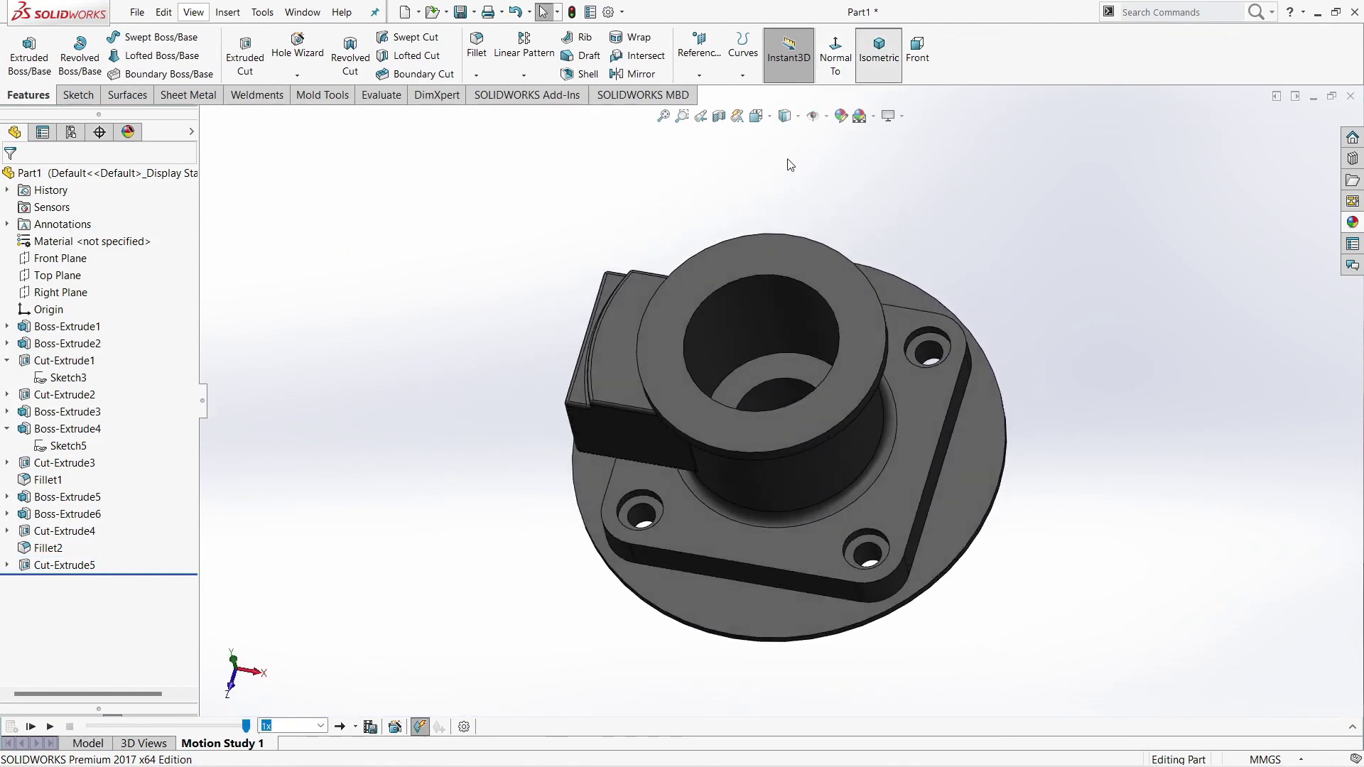
left_click(51, 726)
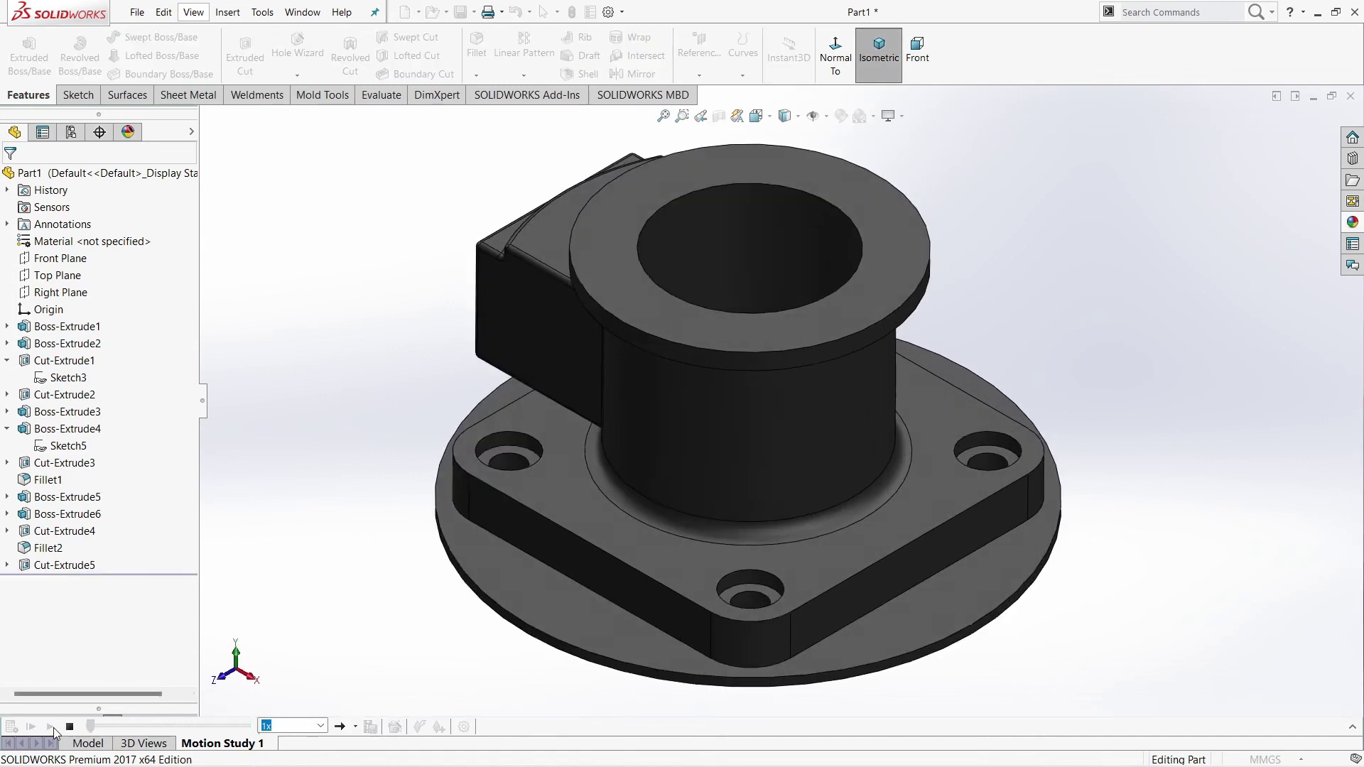